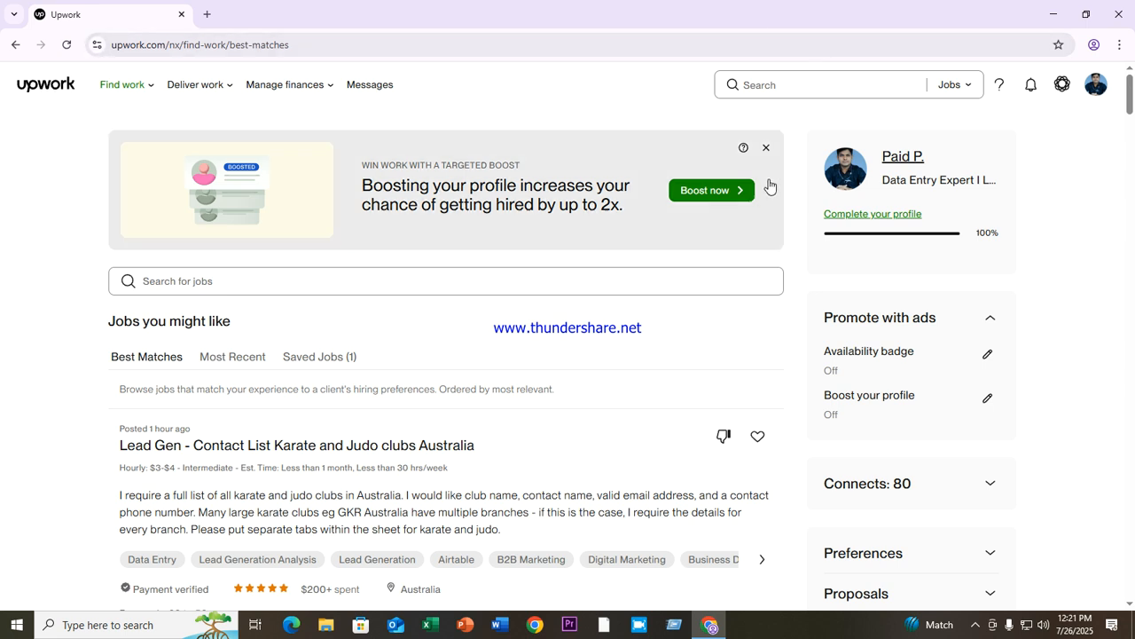
Step: Dismiss the profile boost promotion and open the account's own freelancer profile
{"action": "left_click", "coordinate": [766, 147]}
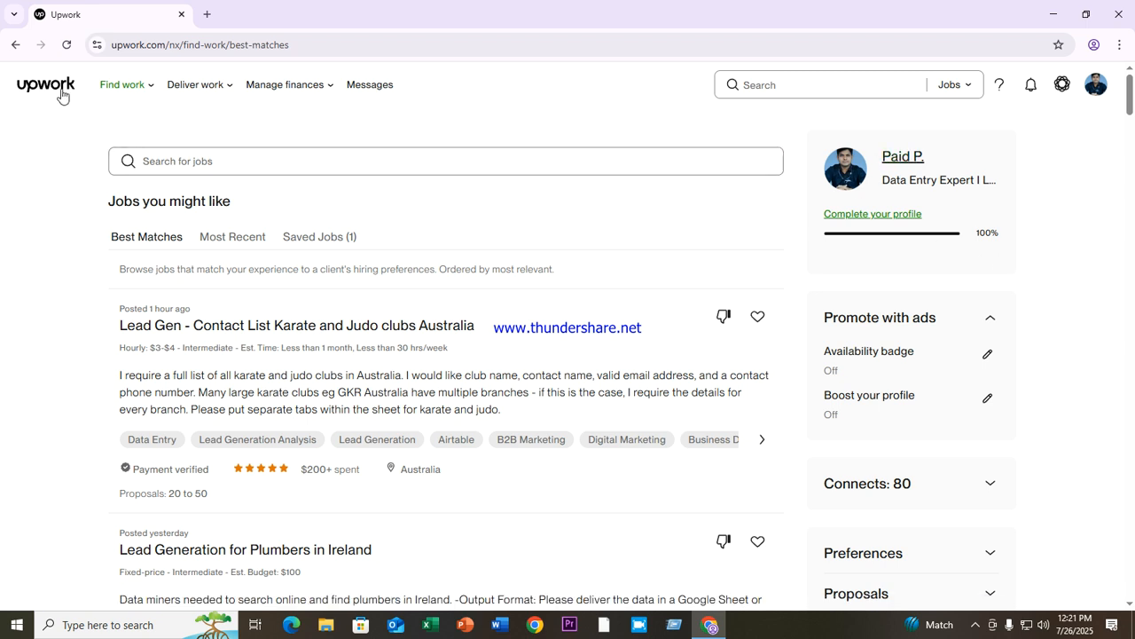
{"action": "left_click", "coordinate": [905, 160]}
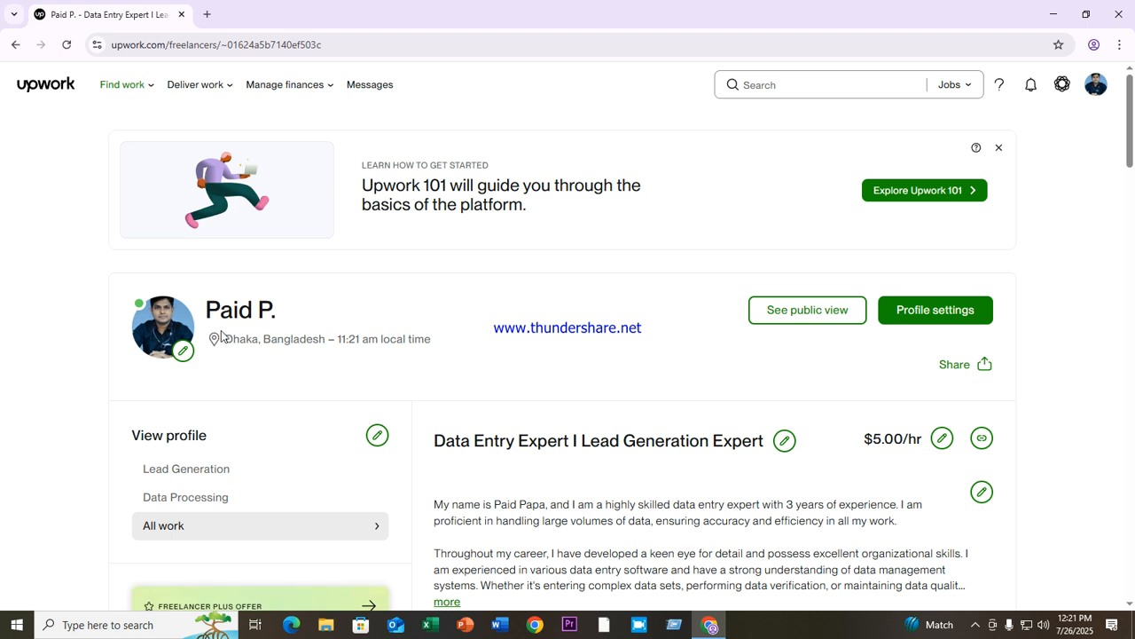
{"action": "left_click_drag", "start_coordinate": [207, 311], "coordinate": [282, 328]}
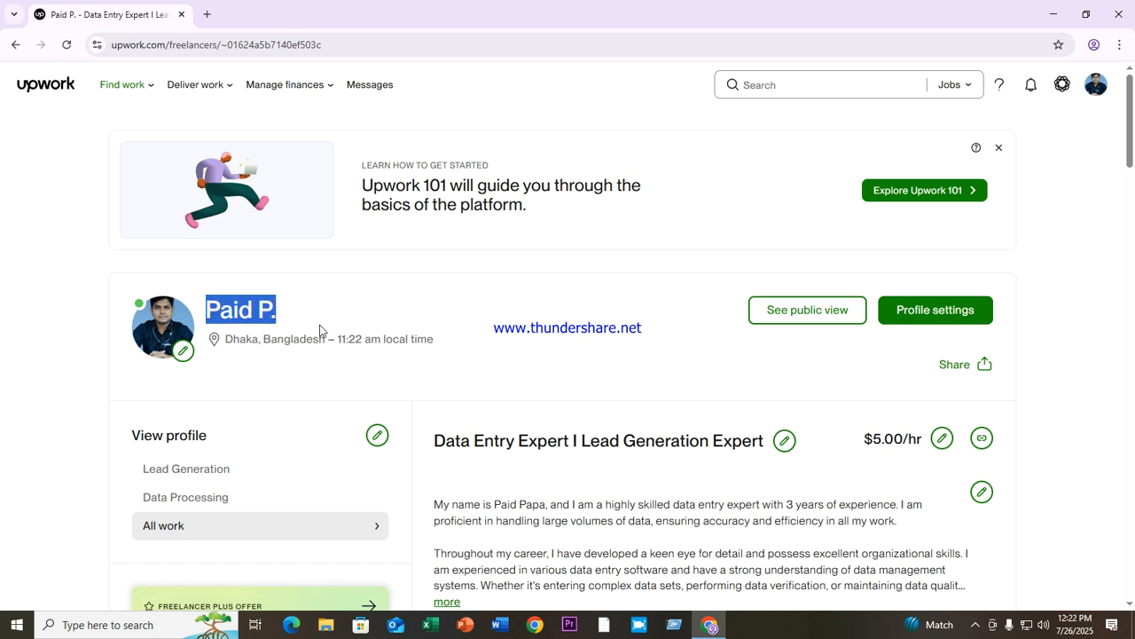
Step: Find the project catalog section on the profile and open its project management page
{"action": "mouse_move", "coordinate": [310, 85]}
{"action": "scroll", "coordinate": [687, 348], "scroll_direction": "down", "scroll_amount": 15}
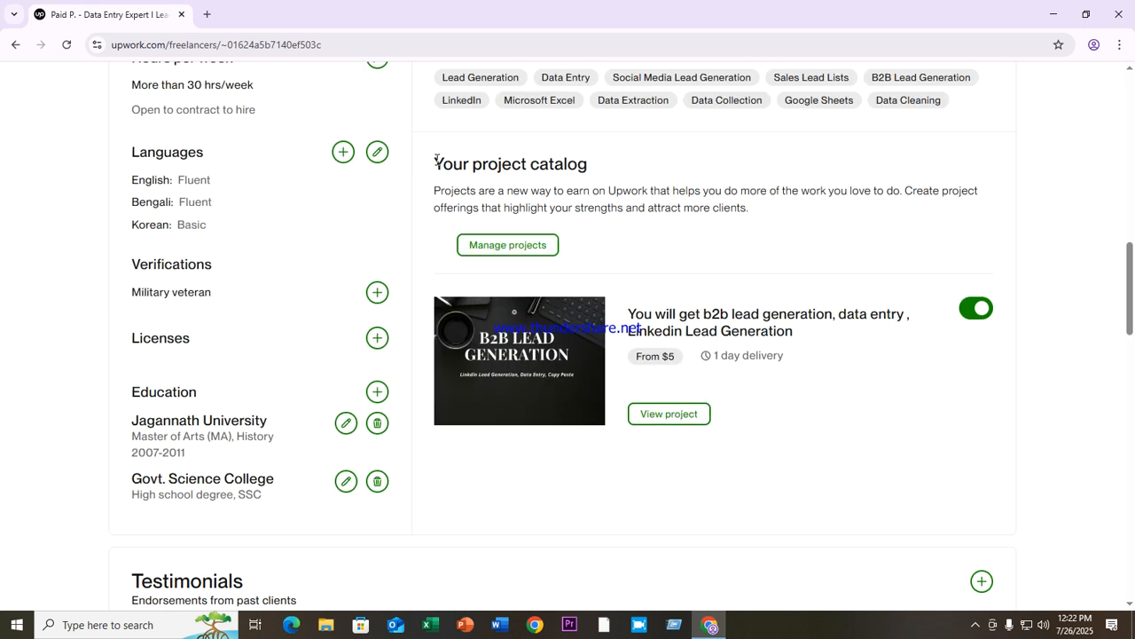
{"action": "left_click_drag", "start_coordinate": [432, 163], "coordinate": [603, 163]}
{"action": "left_click", "coordinate": [662, 153]}
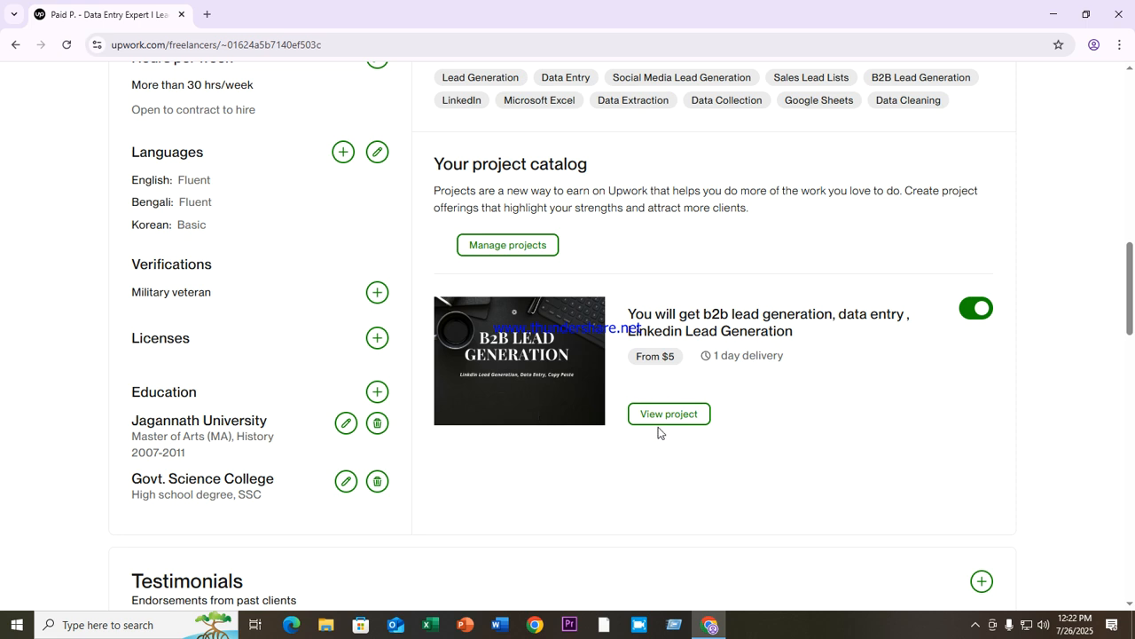
{"action": "left_click", "coordinate": [501, 252]}
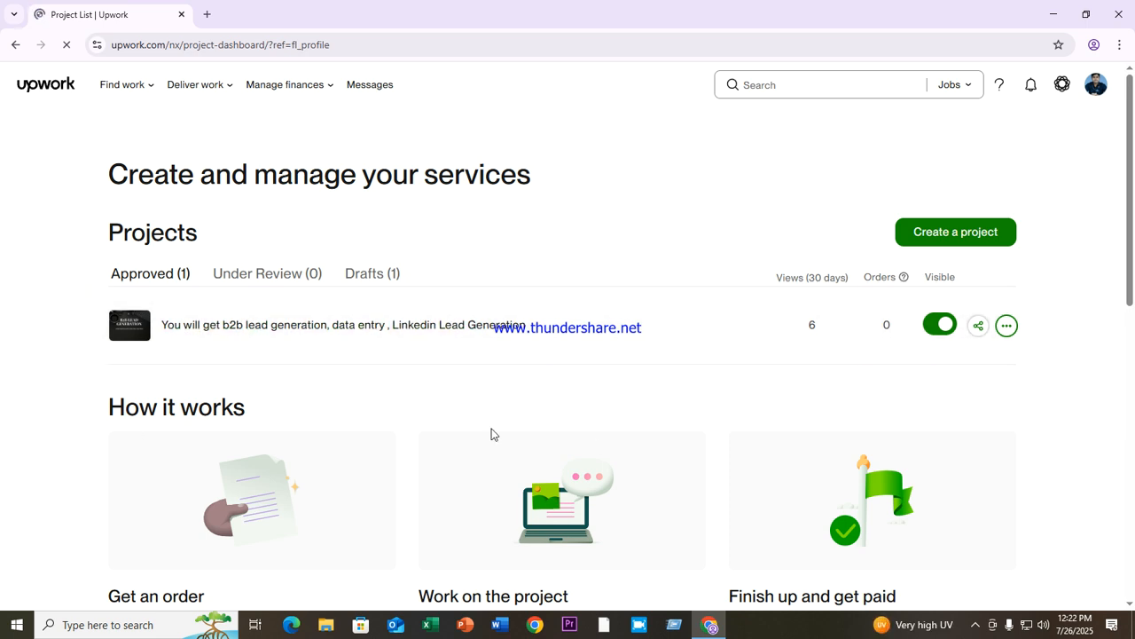
Step: Examine the project dashboard, including the under-review and approved lists and the approved project's 30-day views
{"action": "scroll", "coordinate": [490, 431], "scroll_direction": "down", "scroll_amount": 3}
{"action": "scroll", "coordinate": [496, 431], "scroll_direction": "up", "scroll_amount": 2}
{"action": "scroll", "coordinate": [507, 446], "scroll_direction": "up", "scroll_amount": 1}
{"action": "left_click", "coordinate": [253, 283]}
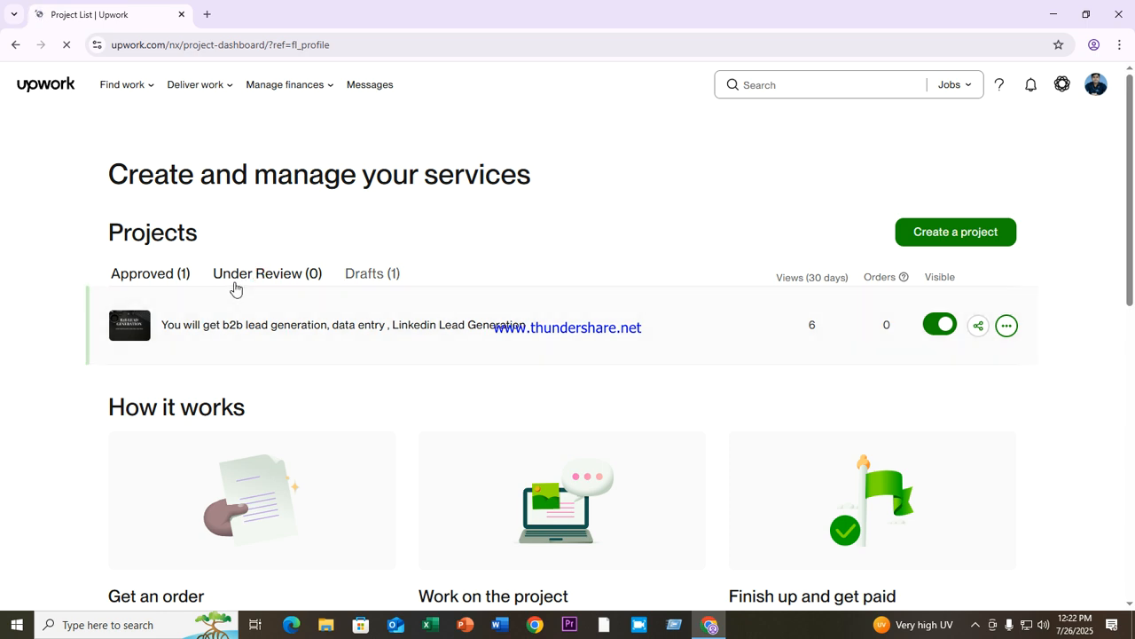
{"action": "left_click", "coordinate": [144, 279]}
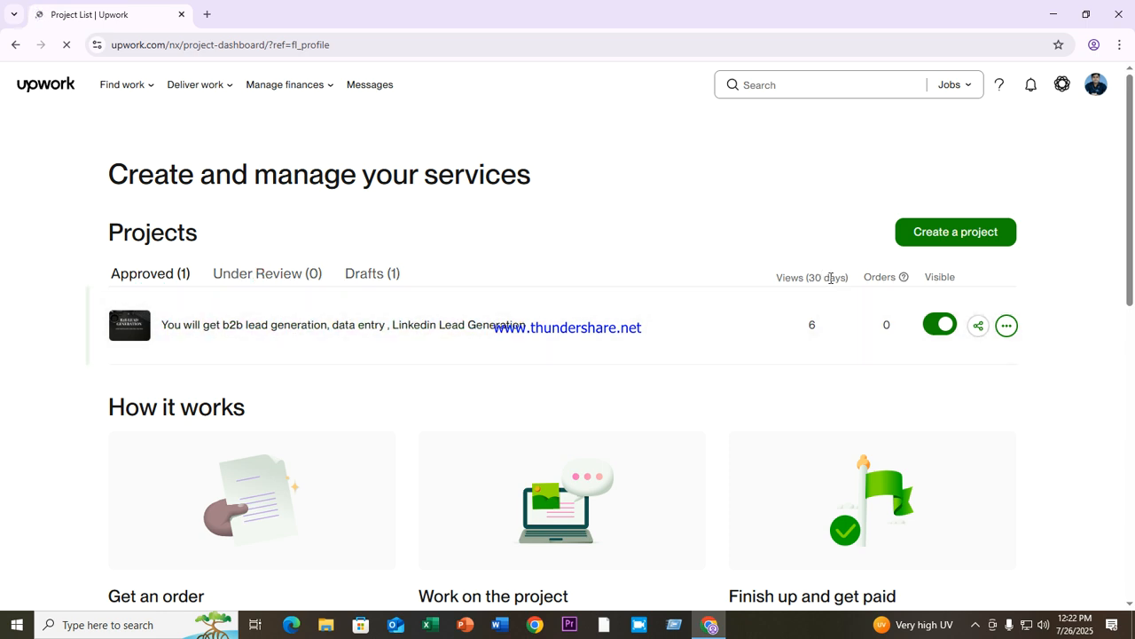
{"action": "double_click", "coordinate": [810, 325]}
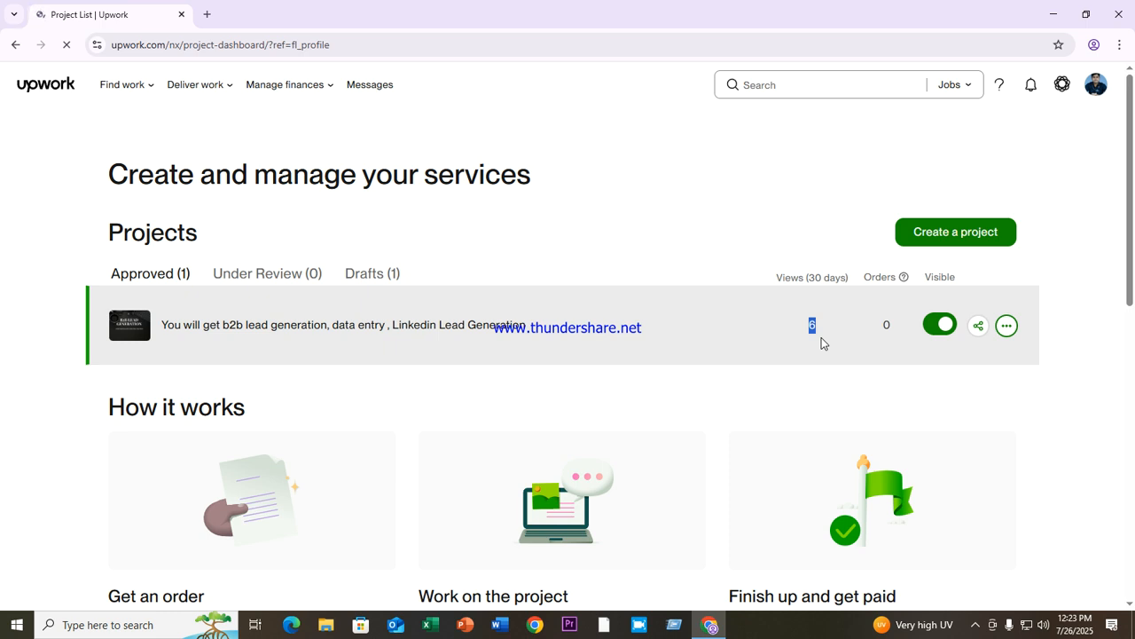
{"action": "left_click", "coordinate": [817, 330]}
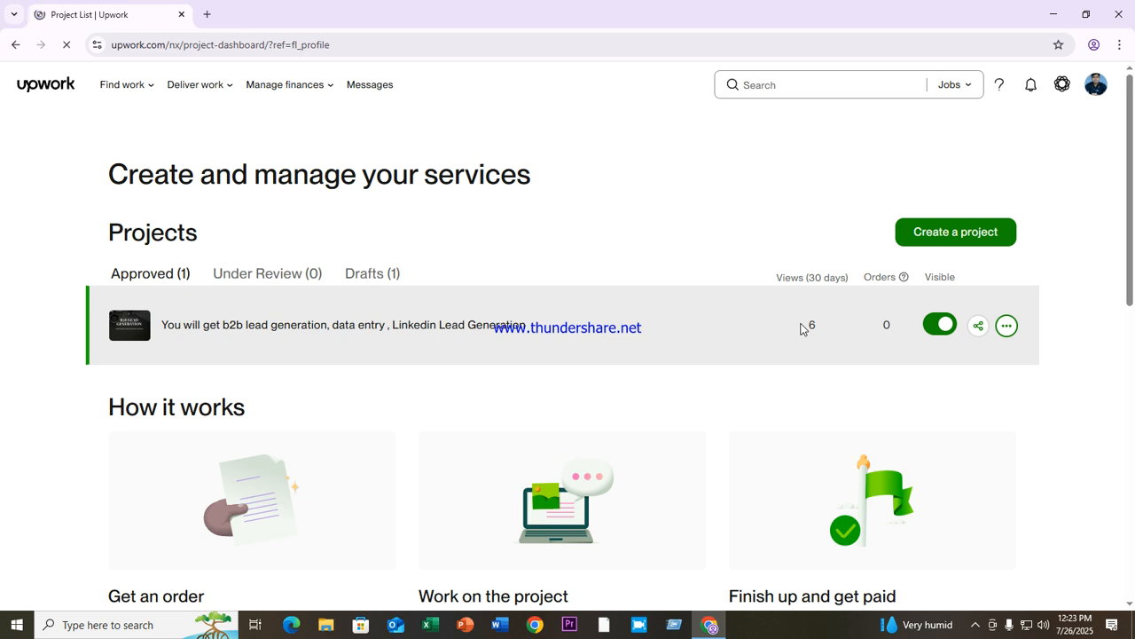
Step: Start creating a new project from the project dashboard
{"action": "left_click", "coordinate": [961, 235]}
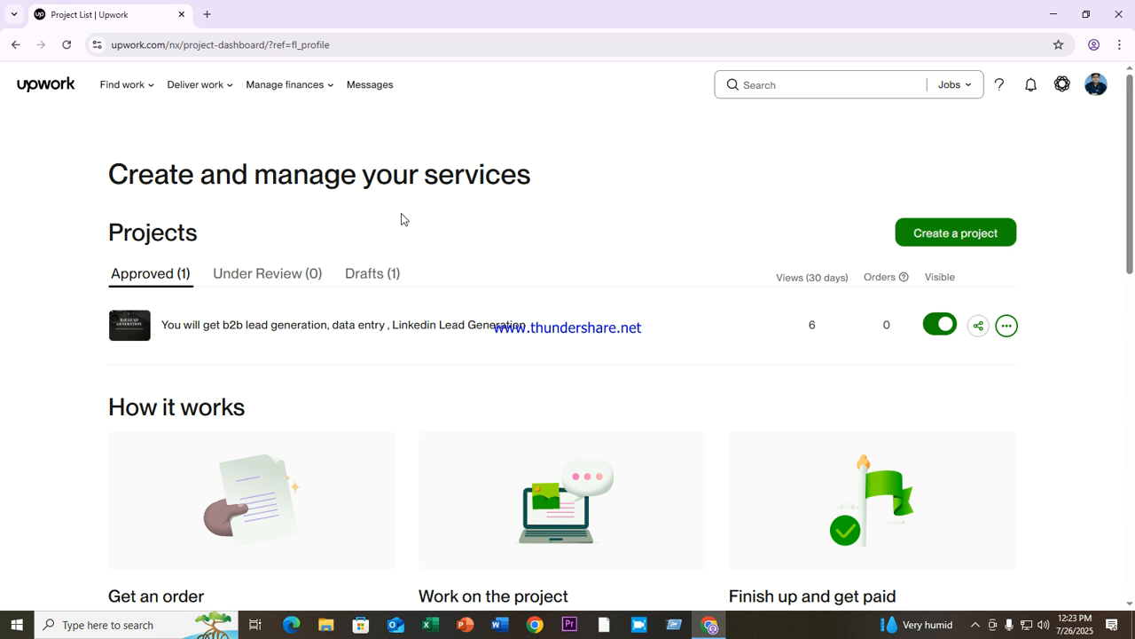
{"action": "scroll", "coordinate": [641, 355], "scroll_direction": "down", "scroll_amount": 3}
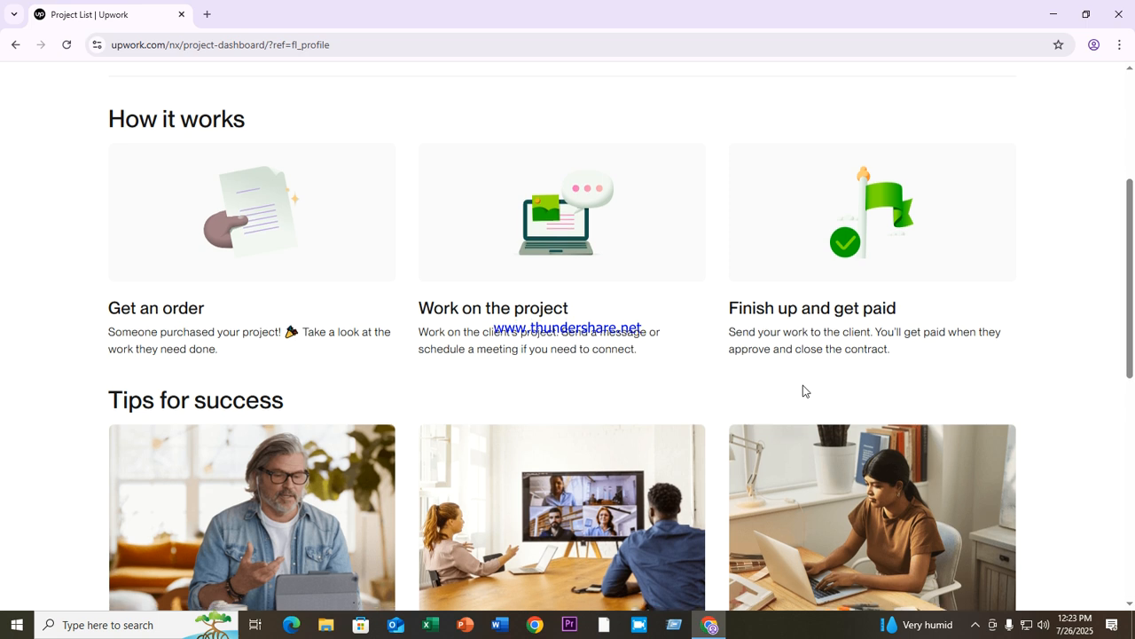
{"action": "scroll", "coordinate": [804, 389], "scroll_direction": "down", "scroll_amount": 4}
{"action": "scroll", "coordinate": [910, 299], "scroll_direction": "up", "scroll_amount": 7}
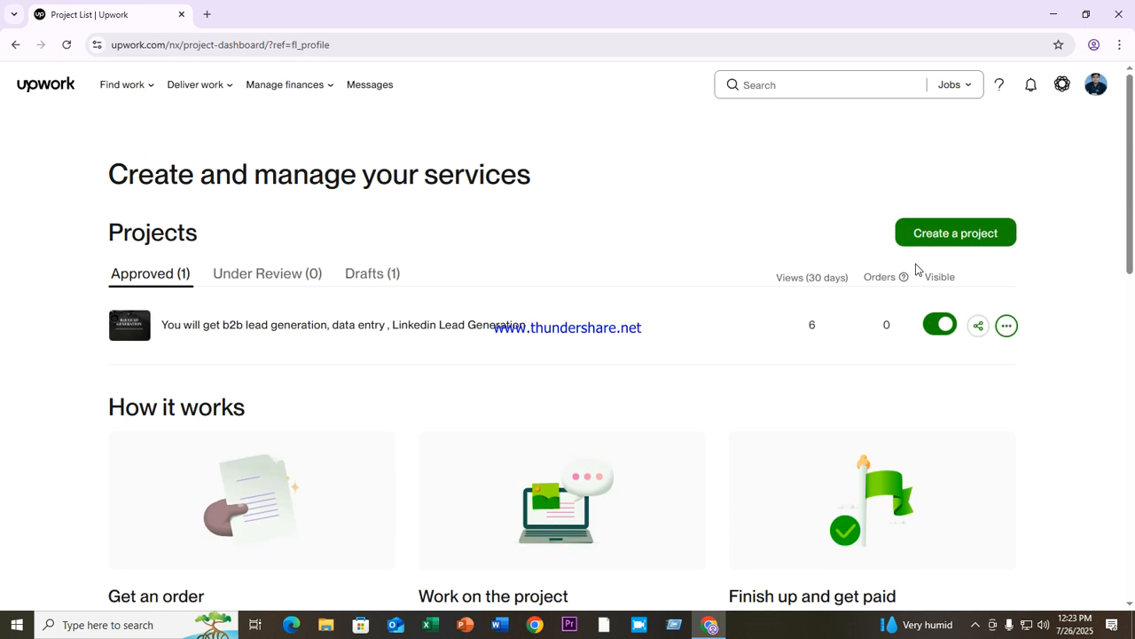
{"action": "left_click", "coordinate": [936, 240]}
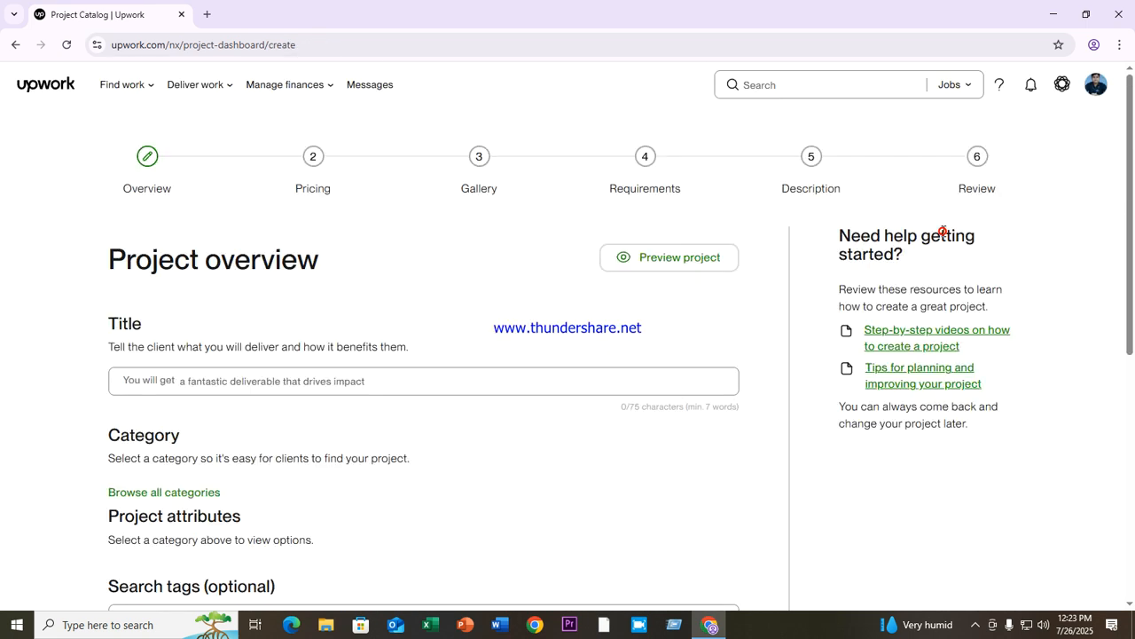
Step: Look over the project overview form from title to search tags and place the cursor in the title field
{"action": "scroll", "coordinate": [367, 362], "scroll_direction": "down", "scroll_amount": 5}
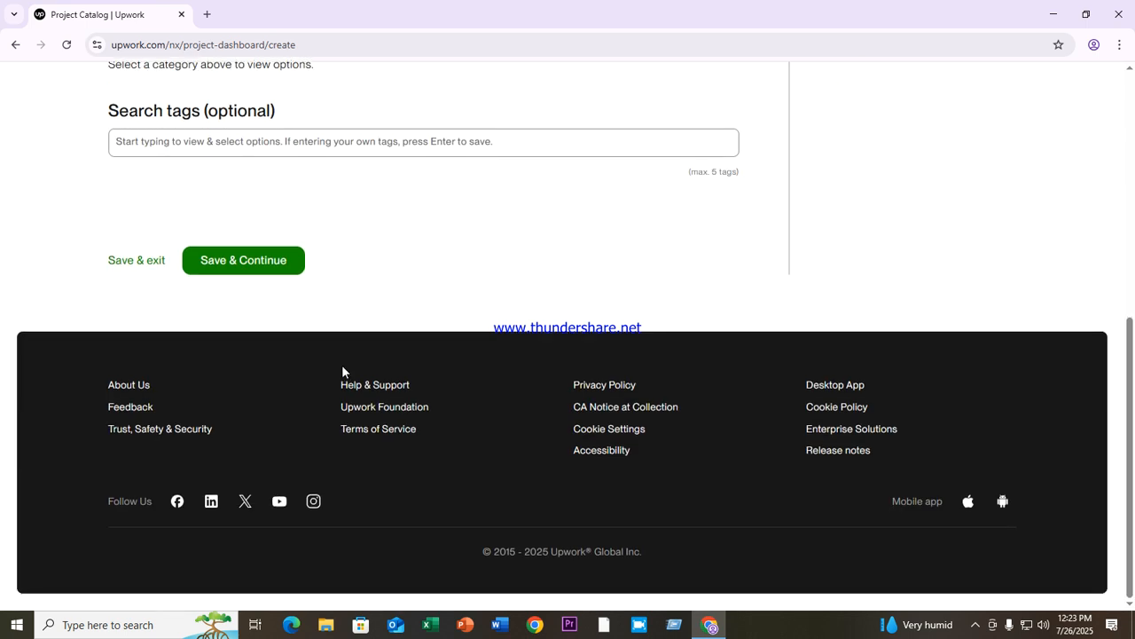
{"action": "scroll", "coordinate": [327, 367], "scroll_direction": "up", "scroll_amount": 5}
{"action": "left_click", "coordinate": [362, 371]}
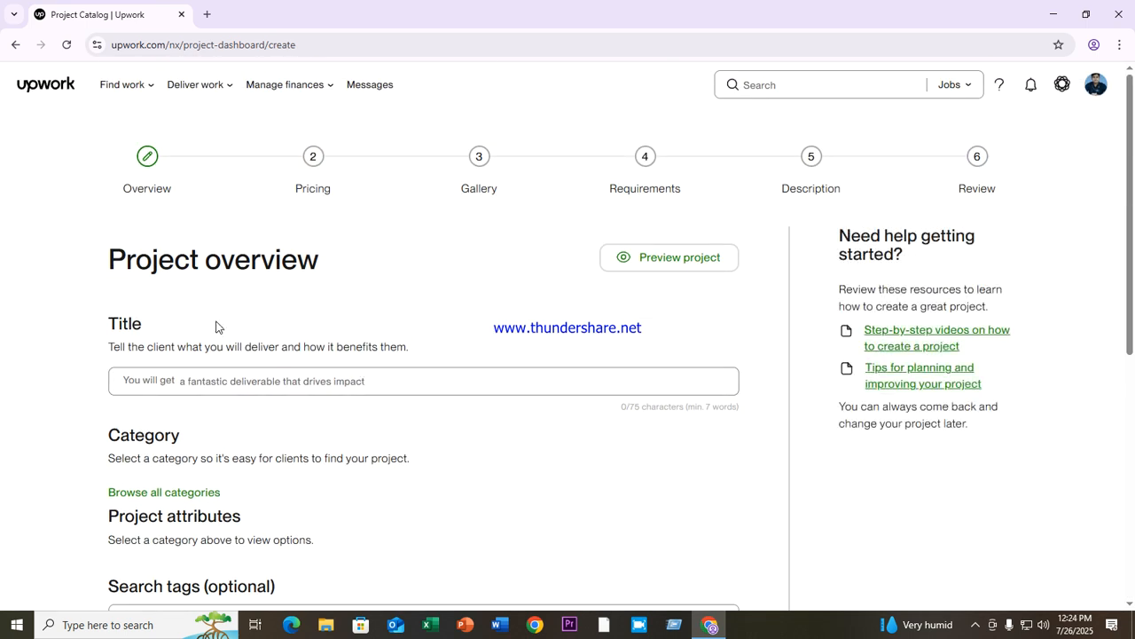
{"action": "left_click", "coordinate": [163, 381]}
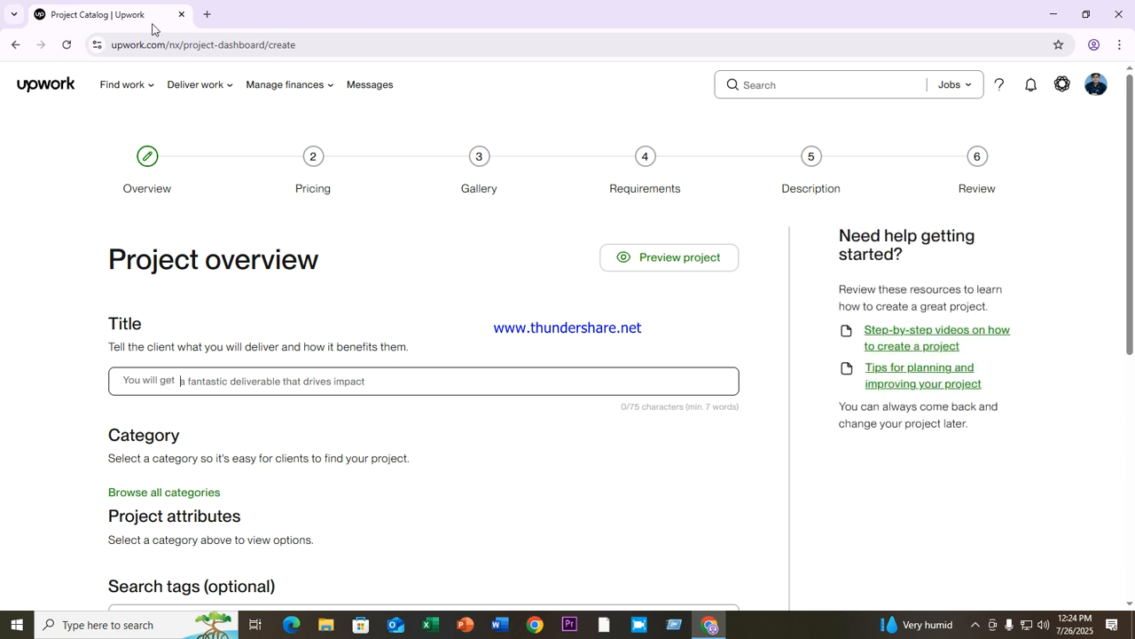
Step: Open a new browser tab and acknowledge the ad privacy notice
{"action": "left_click", "coordinate": [210, 19]}
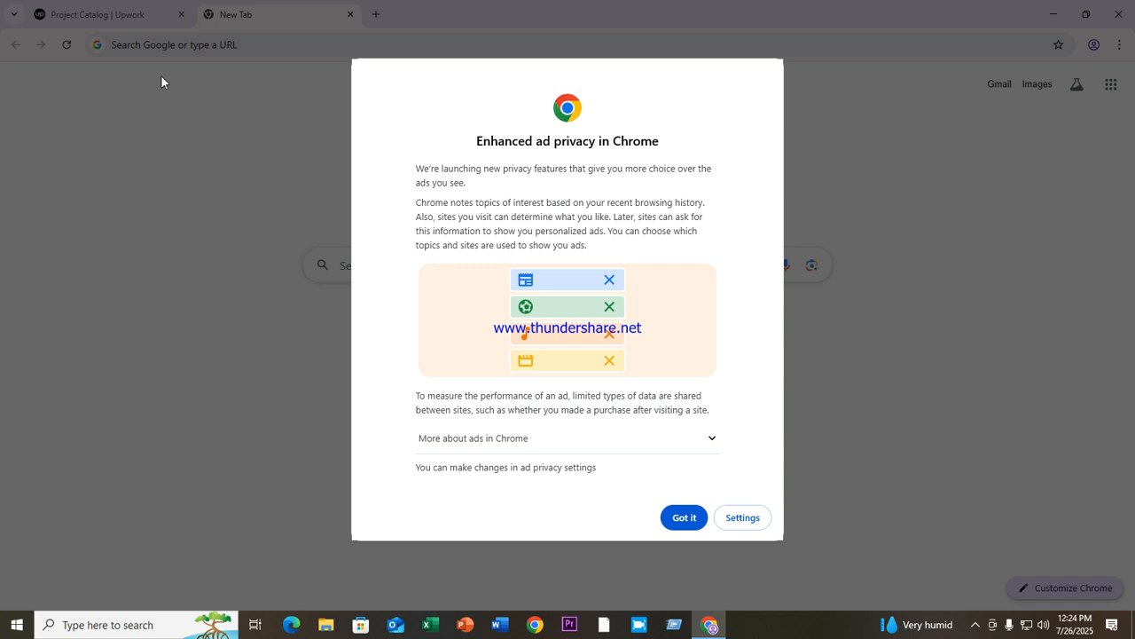
{"action": "left_click", "coordinate": [684, 518]}
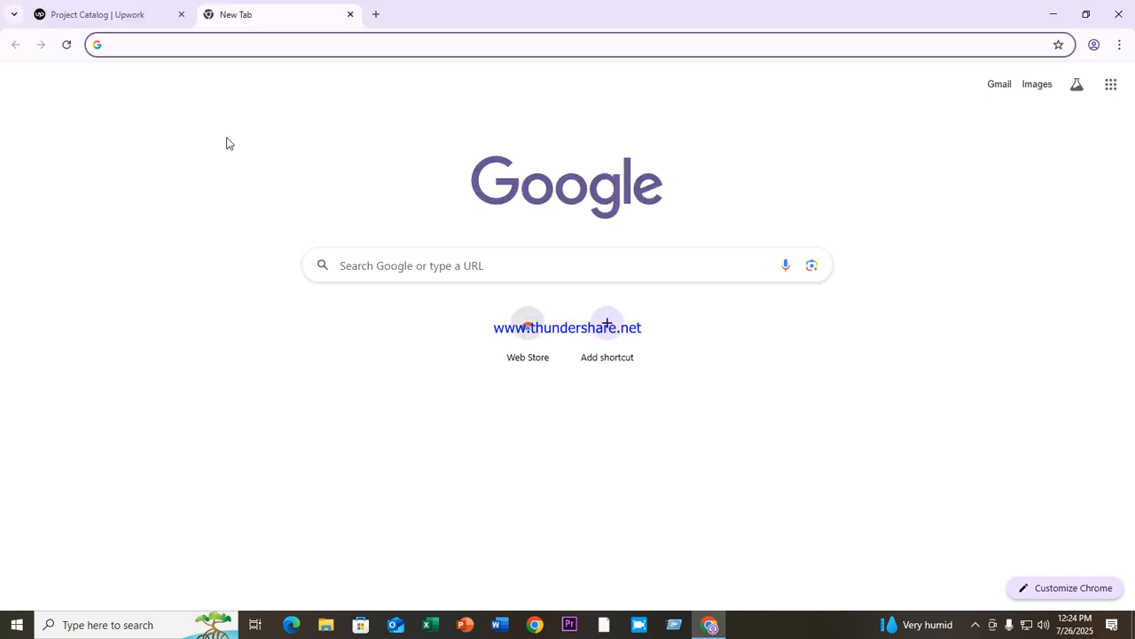
{"action": "type", "text": "web"}
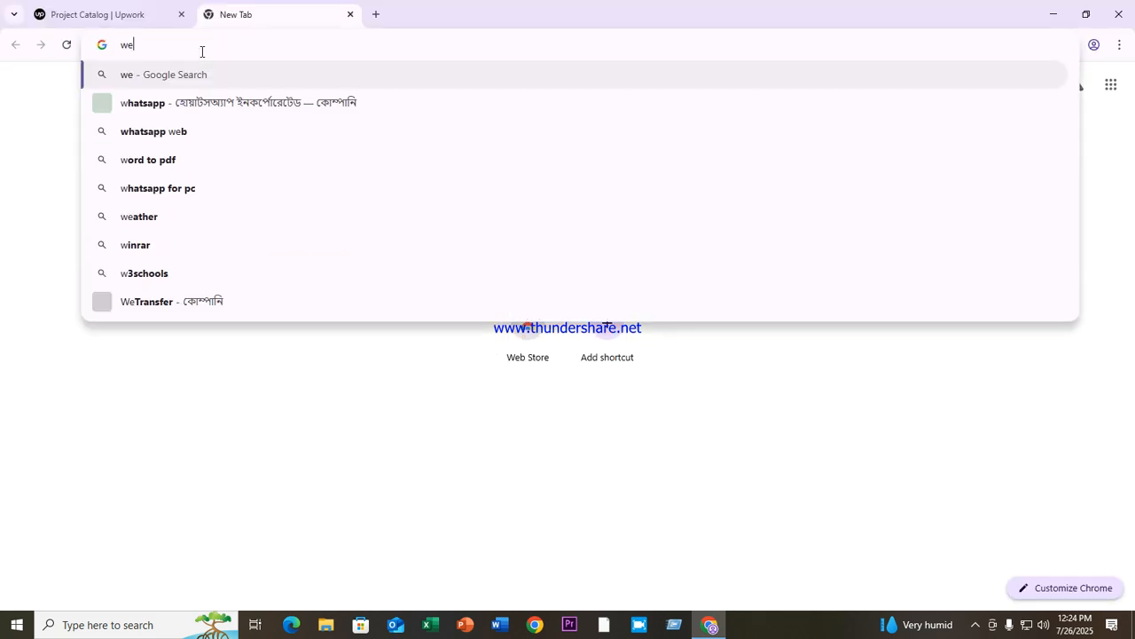
{"action": "key", "text": "BackSpace"}
{"action": "key", "text": "BackSpace"}
{"action": "key", "text": "BackSpace"}
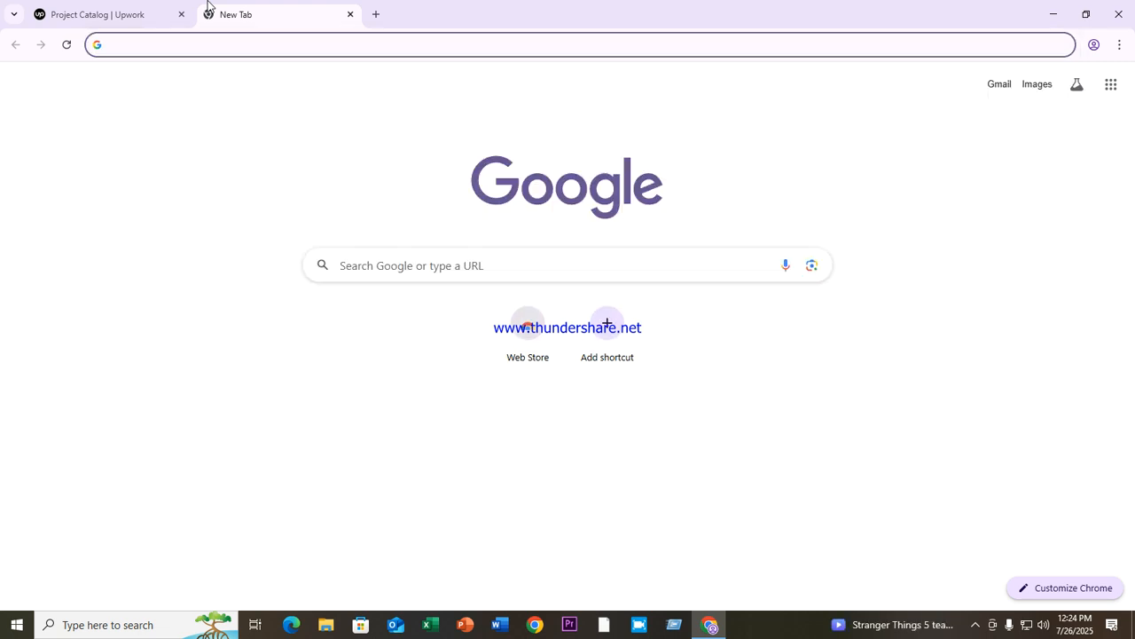
Step: Search Google for "upwork", translate the results page to English and dismiss the translation popup
{"action": "type", "text": "up"}
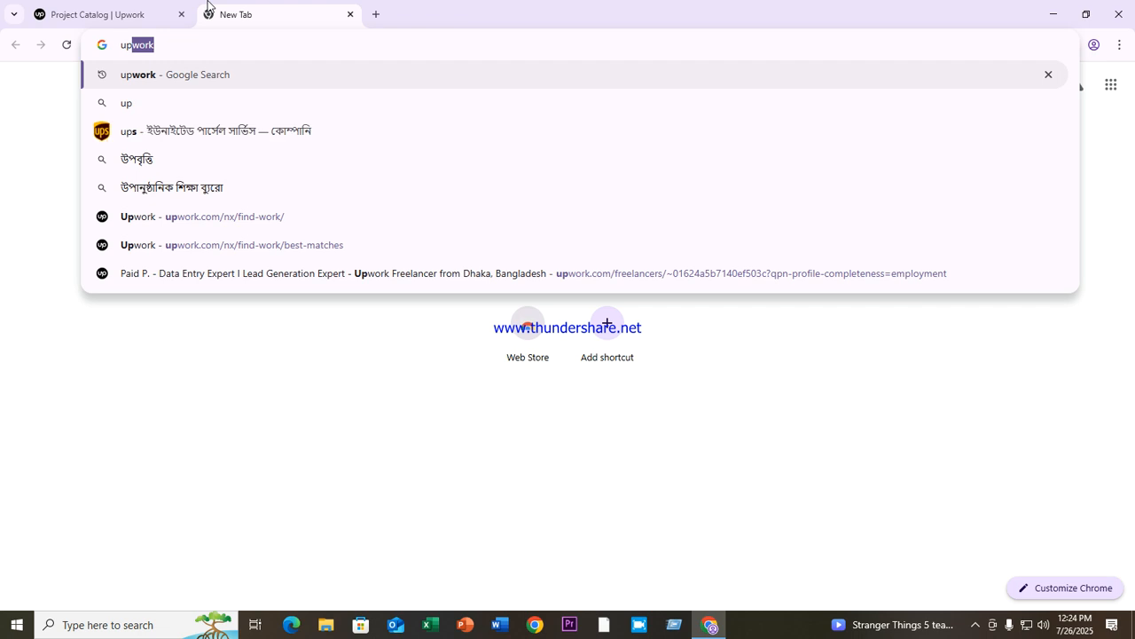
{"action": "type", "text": "work"}
{"action": "key", "text": "Return"}
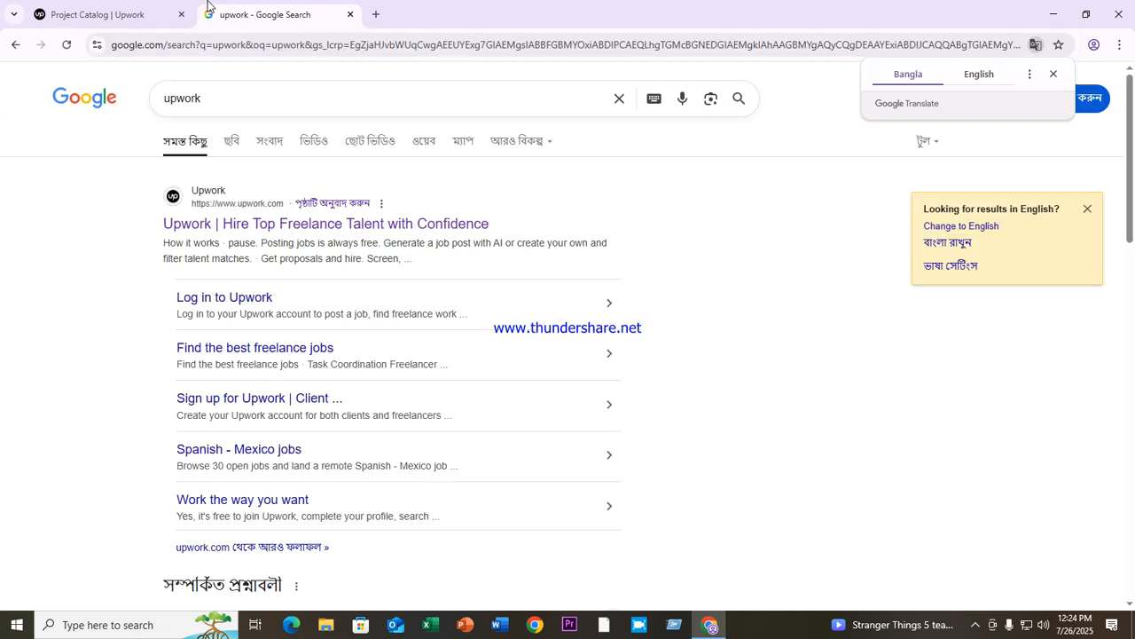
{"action": "left_click", "coordinate": [978, 77]}
{"action": "left_click", "coordinate": [1054, 74]}
Step: Open the main Upwork search result in a separate tab, switch to it and dismiss the profile boost promotion
{"action": "middle_click", "coordinate": [388, 227]}
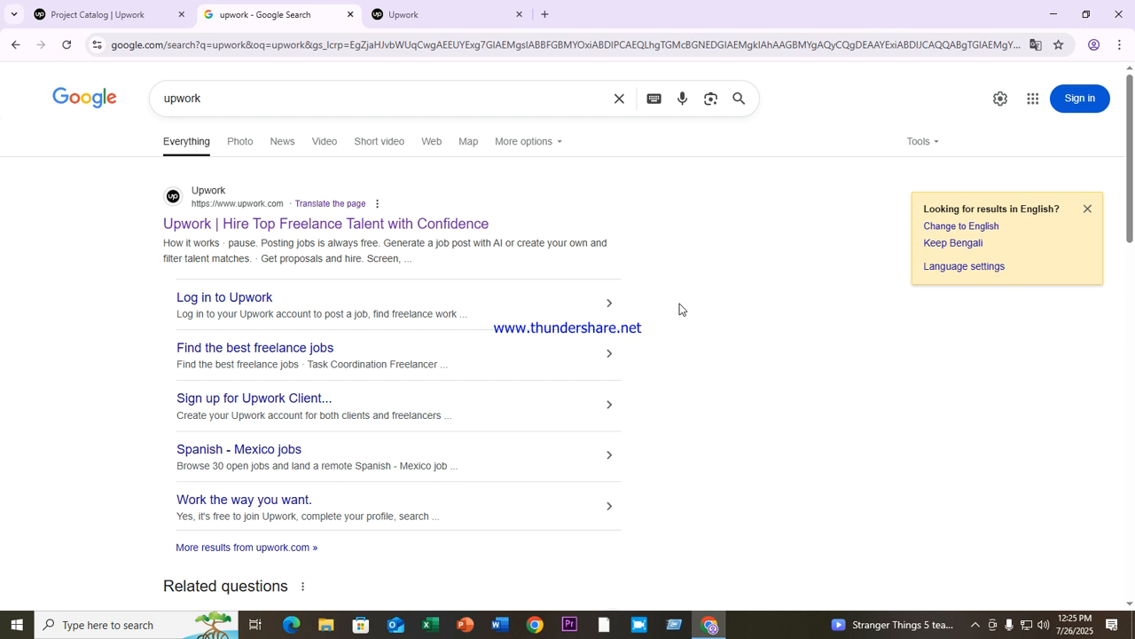
{"action": "right_click", "coordinate": [455, 225]}
{"action": "left_click", "coordinate": [457, 246]}
{"action": "left_click", "coordinate": [689, 15]}
{"action": "left_click", "coordinate": [448, 18]}
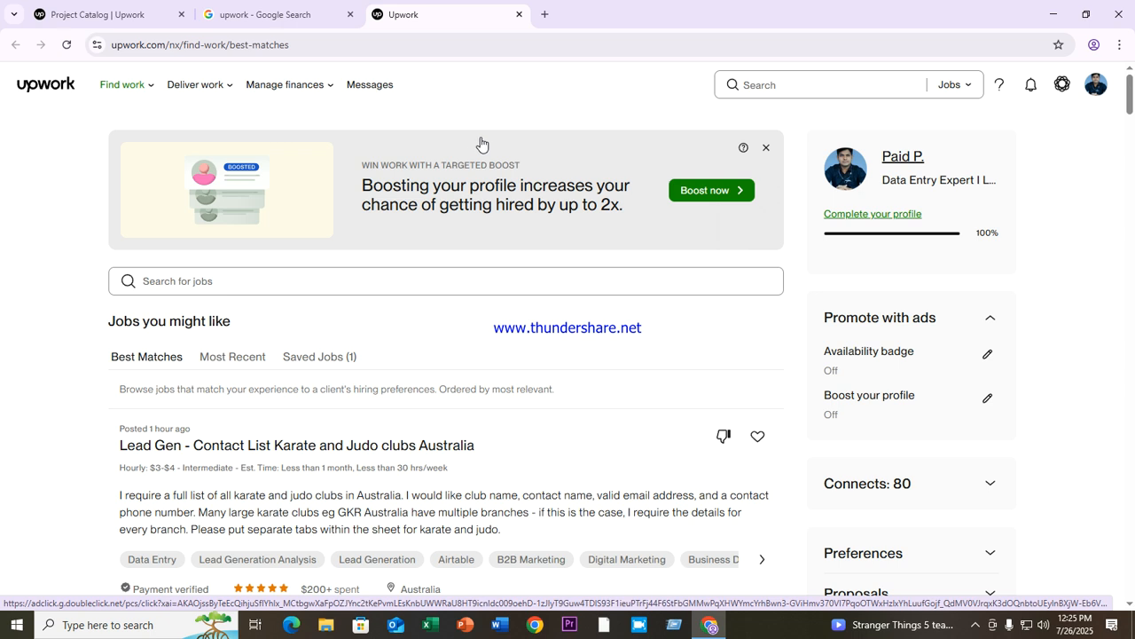
{"action": "left_click", "coordinate": [766, 149]}
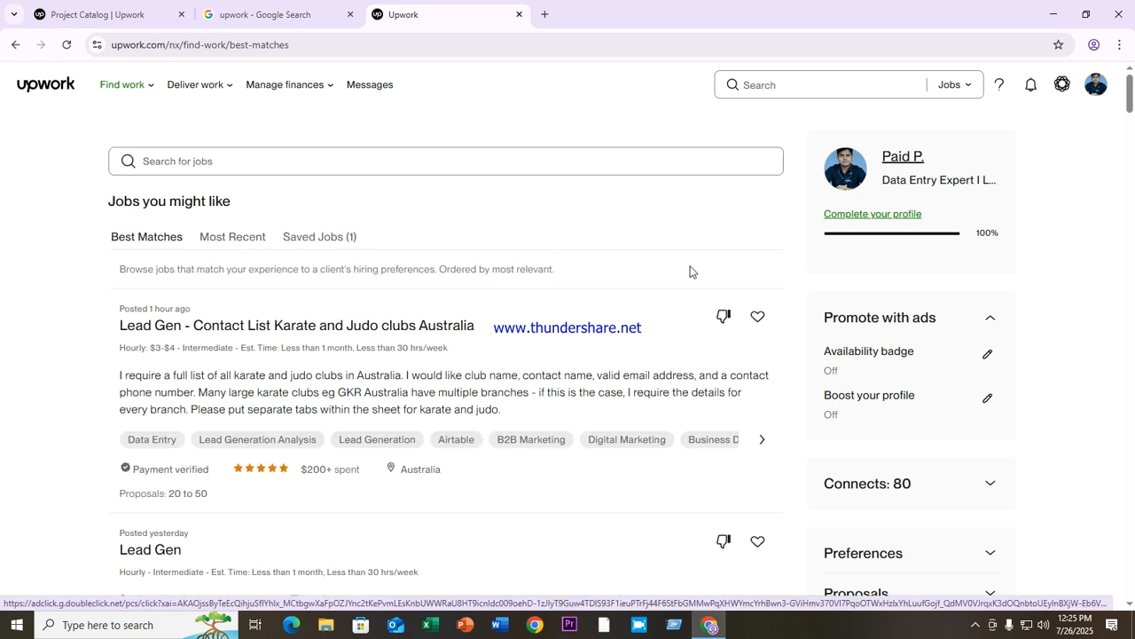
Step: Set the site search to Projects and search for "web design"
{"action": "left_click", "coordinate": [952, 85]}
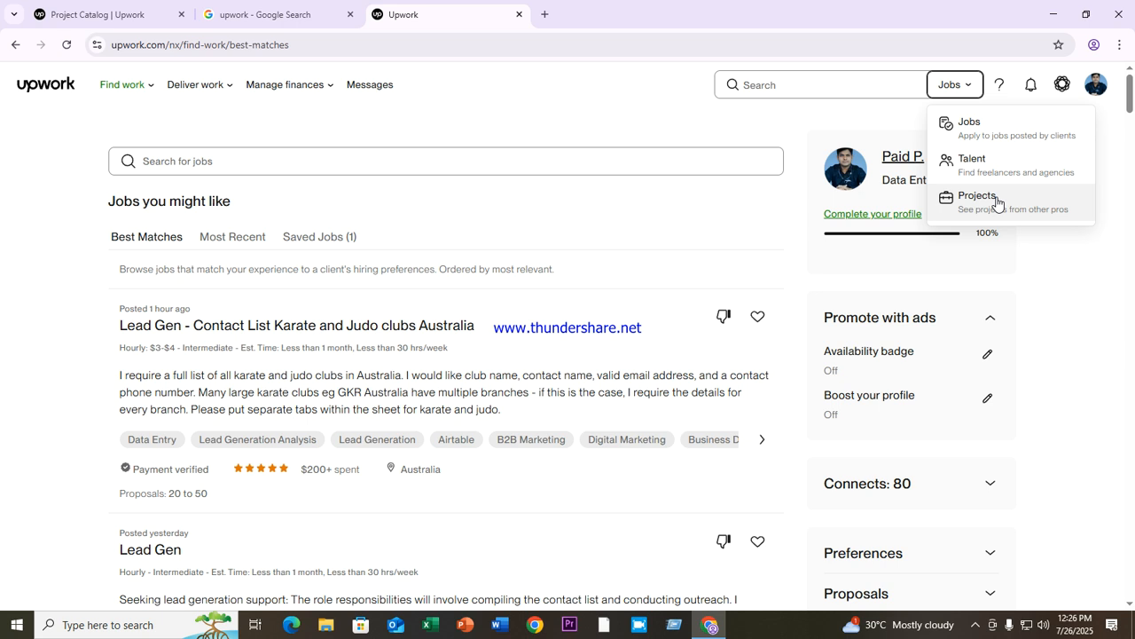
{"action": "left_click", "coordinate": [996, 201]}
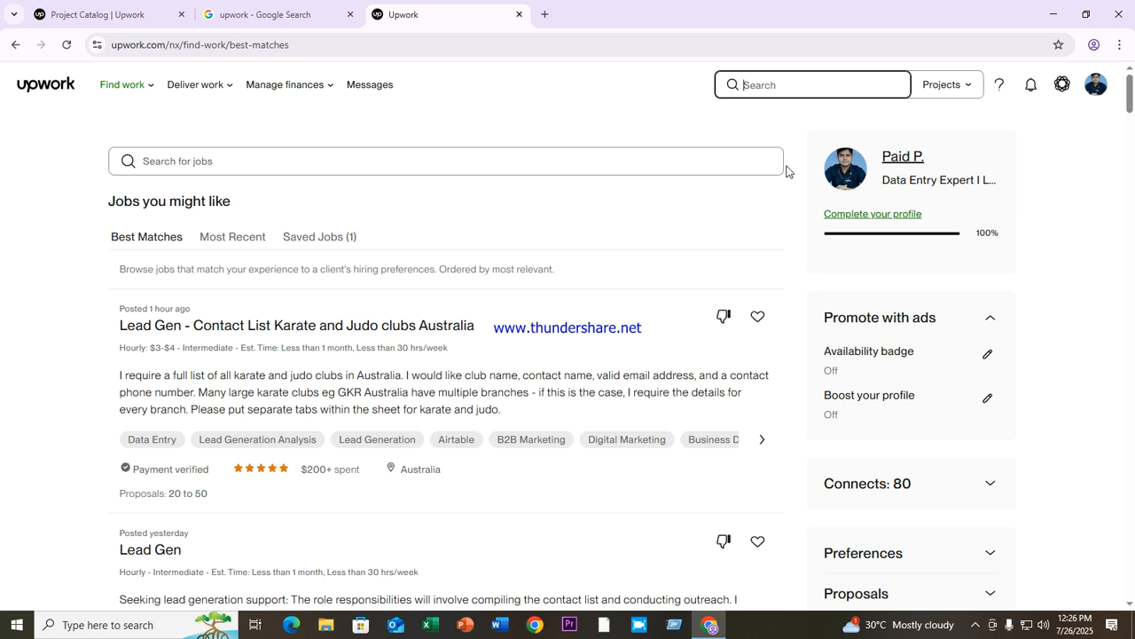
{"action": "type", "text": "we"}
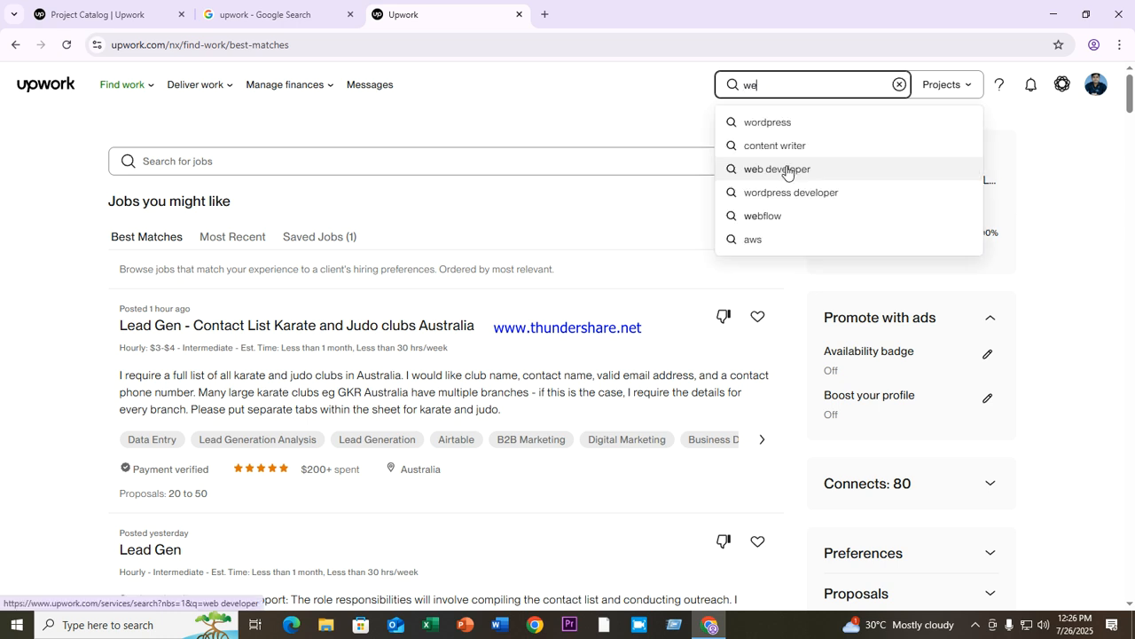
{"action": "type", "text": "b d"}
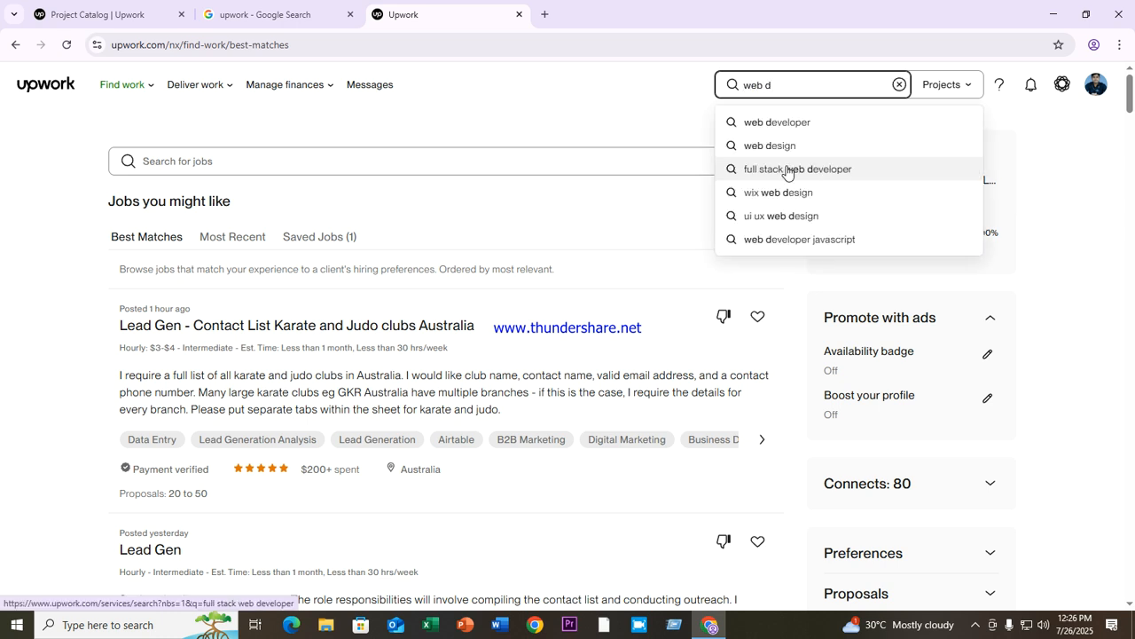
{"action": "left_click", "coordinate": [784, 152]}
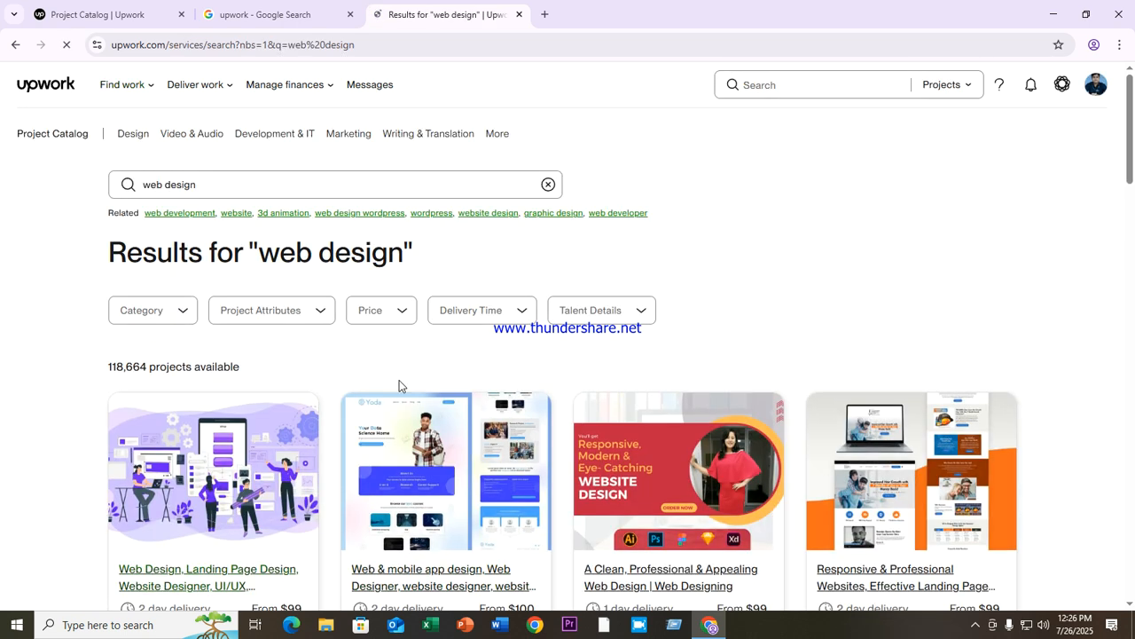
Step: Browse the web design projects and open the "Responsive & Professional Websites, Effective Landing Page" project in a separate tab
{"action": "scroll", "coordinate": [555, 443], "scroll_direction": "down", "scroll_amount": 2}
{"action": "scroll", "coordinate": [554, 444], "scroll_direction": "down", "scroll_amount": 2}
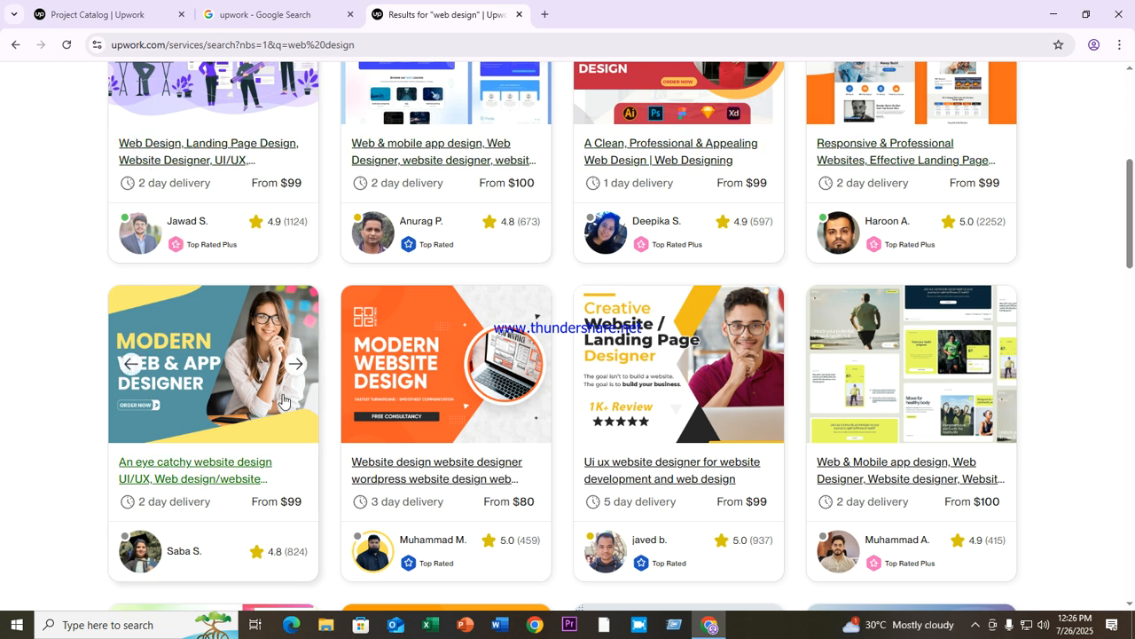
{"action": "scroll", "coordinate": [288, 399], "scroll_direction": "up", "scroll_amount": 2}
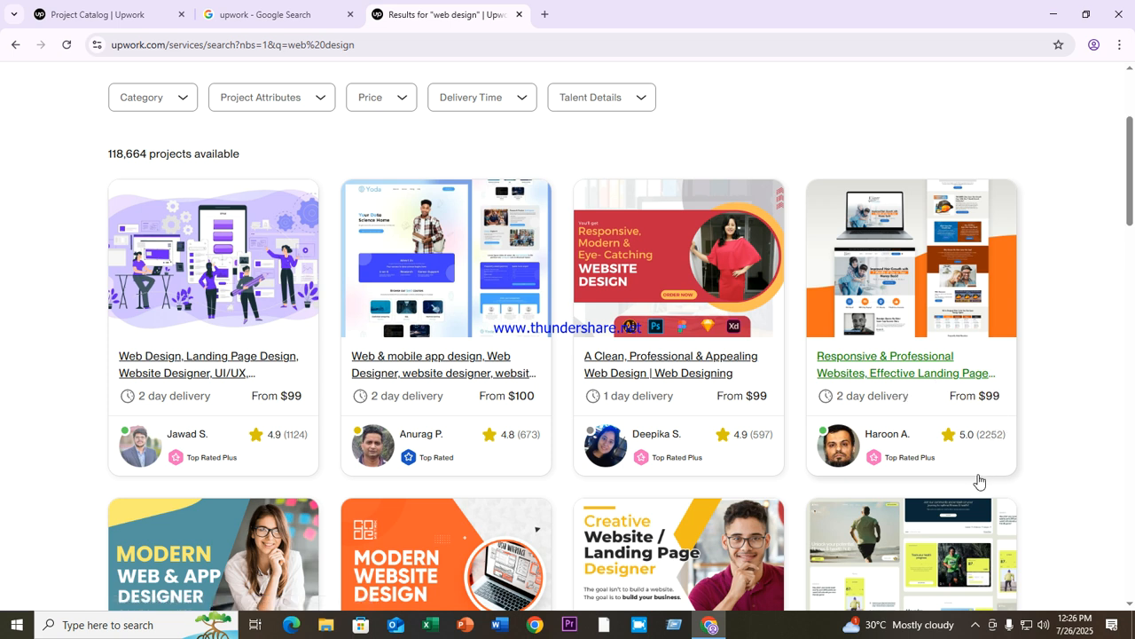
{"action": "middle_click", "coordinate": [920, 379]}
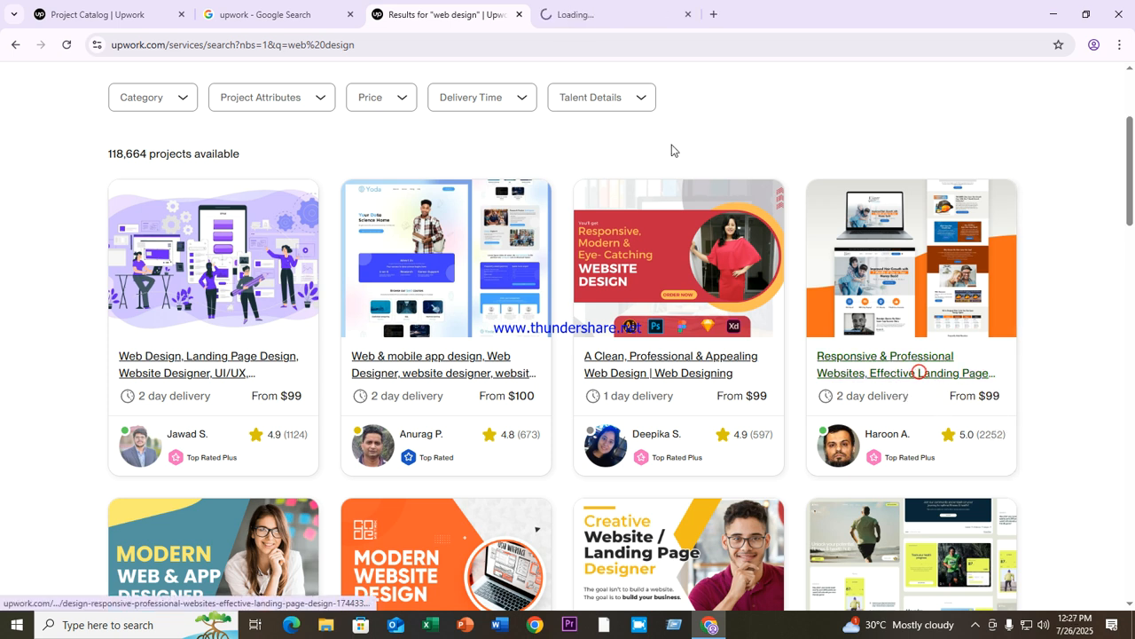
{"action": "left_click", "coordinate": [598, 12]}
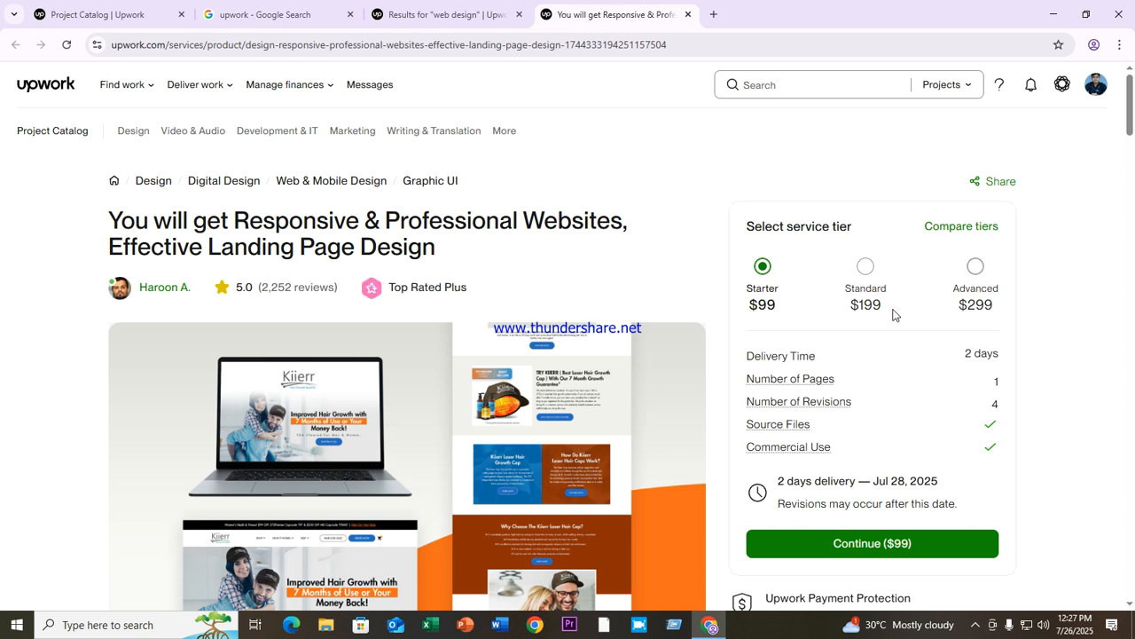
Step: Look through the reference project's overview and its gallery images, ending on the green AchieveBeauty website design
{"action": "scroll", "coordinate": [942, 364], "scroll_direction": "down", "scroll_amount": 2}
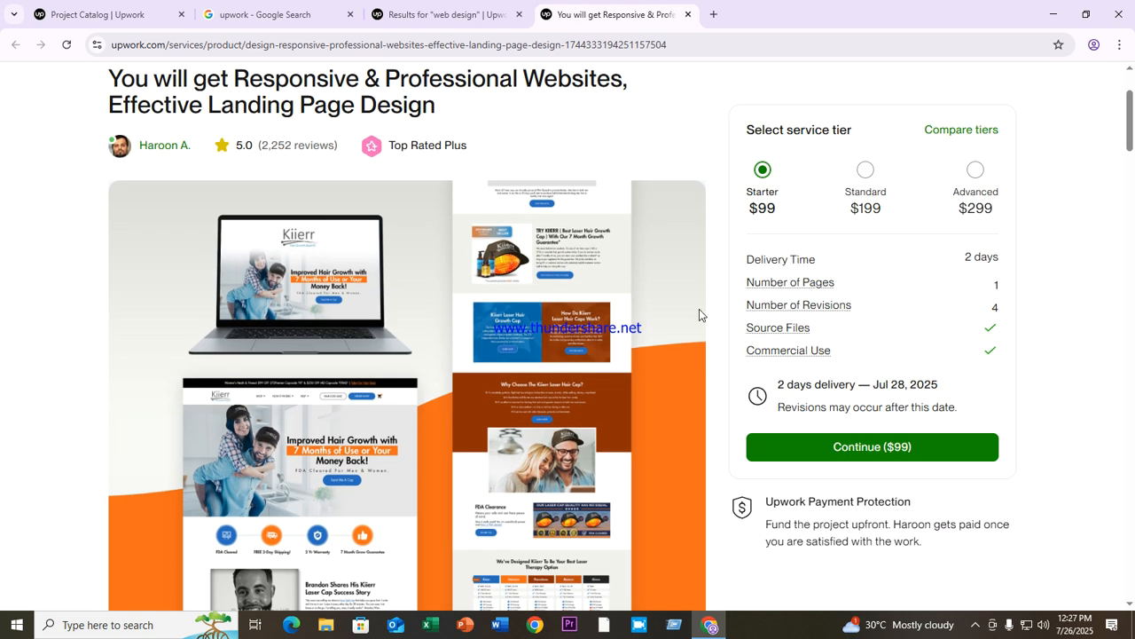
{"action": "scroll", "coordinate": [699, 315], "scroll_direction": "down", "scroll_amount": 4}
{"action": "scroll", "coordinate": [414, 206], "scroll_direction": "down", "scroll_amount": 4}
{"action": "scroll", "coordinate": [562, 400], "scroll_direction": "down", "scroll_amount": 3}
{"action": "scroll", "coordinate": [532, 398], "scroll_direction": "up", "scroll_amount": 7}
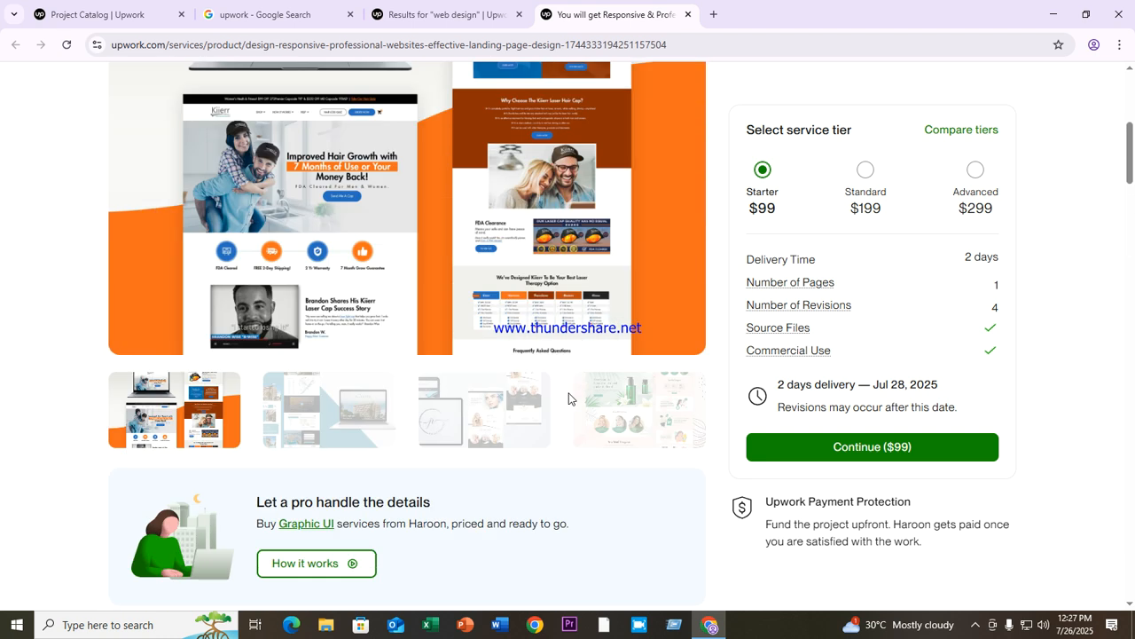
{"action": "scroll", "coordinate": [564, 398], "scroll_direction": "up", "scroll_amount": 4}
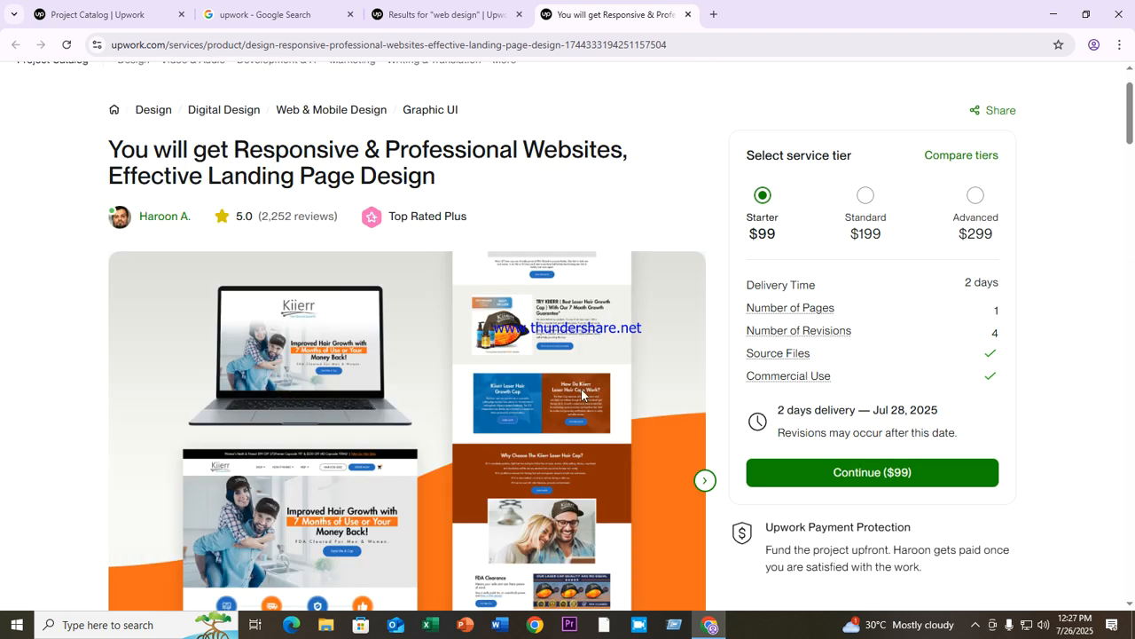
{"action": "left_click", "coordinate": [705, 480]}
{"action": "left_click", "coordinate": [704, 480]}
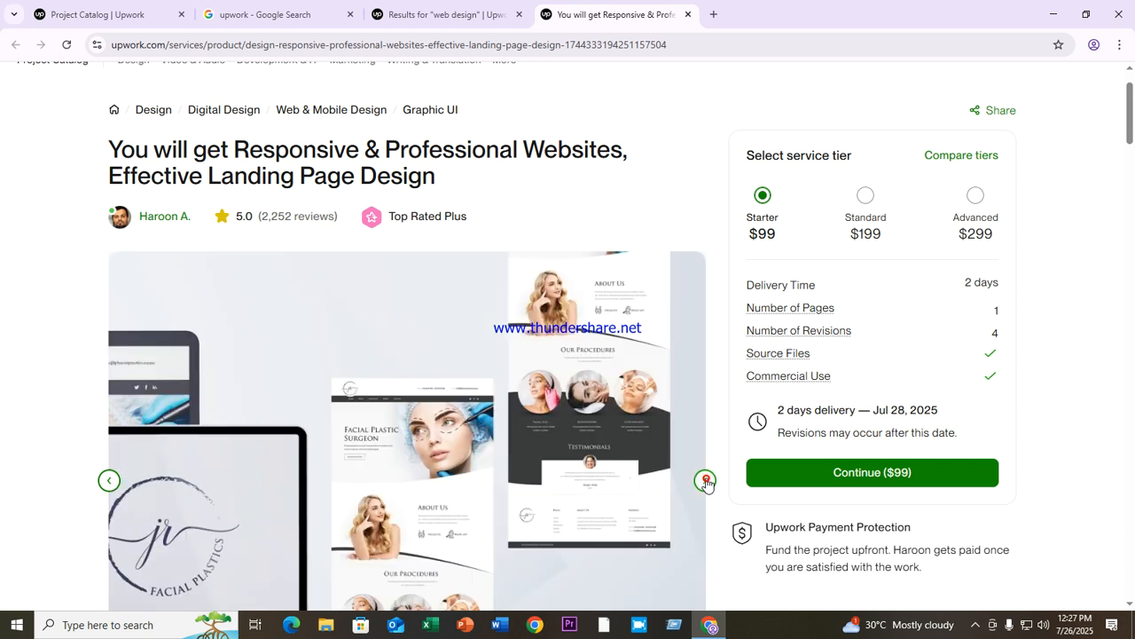
{"action": "left_click", "coordinate": [108, 479]}
{"action": "scroll", "coordinate": [303, 412], "scroll_direction": "down", "scroll_amount": 3}
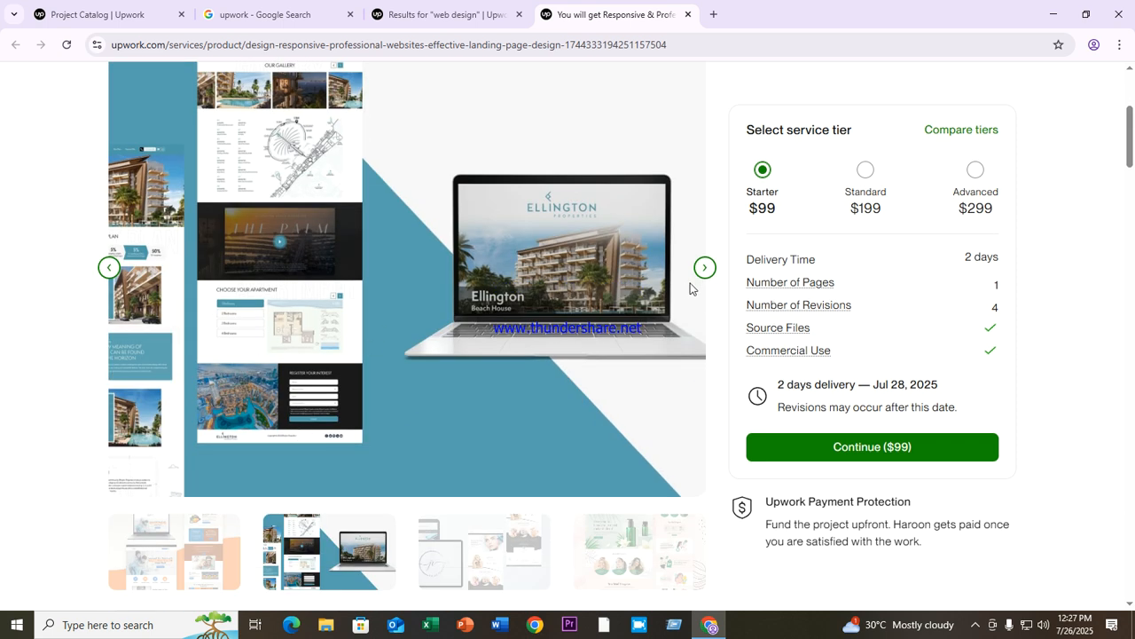
{"action": "left_click", "coordinate": [703, 268]}
{"action": "left_click", "coordinate": [109, 267]}
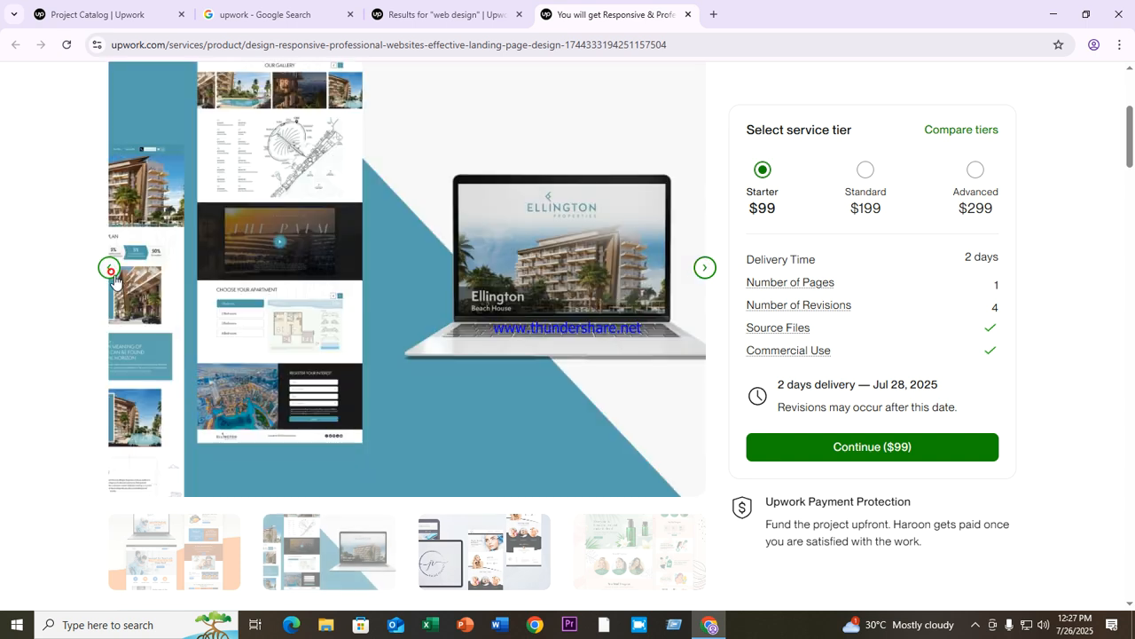
{"action": "left_click", "coordinate": [706, 268]}
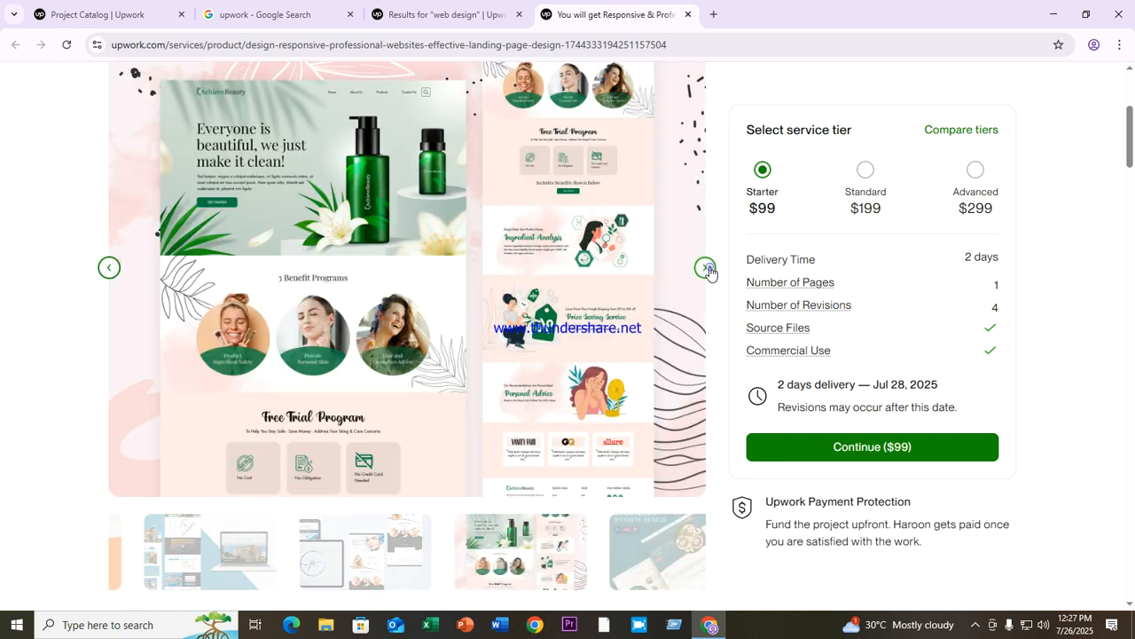
{"action": "left_click", "coordinate": [707, 268]}
{"action": "left_click", "coordinate": [707, 267]}
{"action": "left_click", "coordinate": [708, 268]}
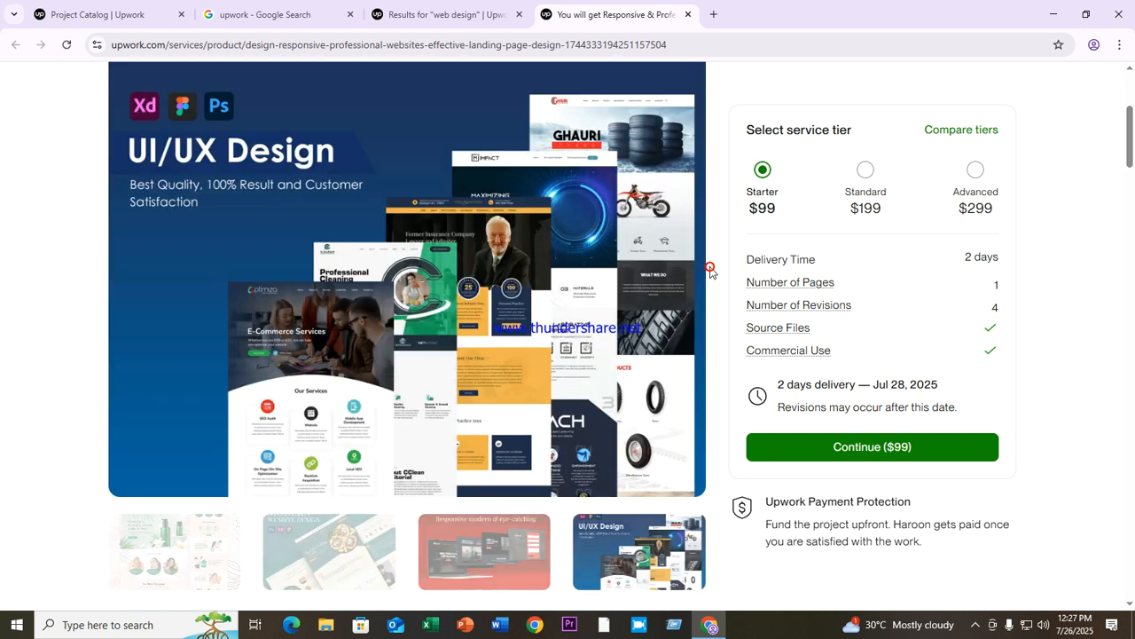
{"action": "left_click", "coordinate": [110, 268]}
{"action": "left_click", "coordinate": [110, 269]}
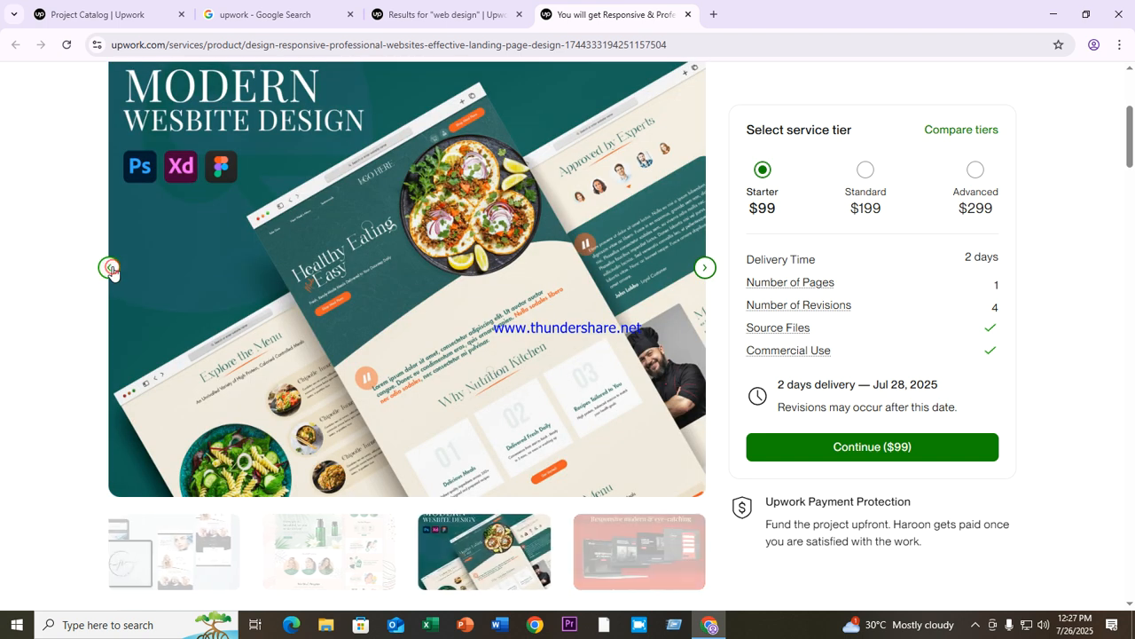
{"action": "left_click", "coordinate": [110, 268]}
{"action": "left_click", "coordinate": [110, 268]}
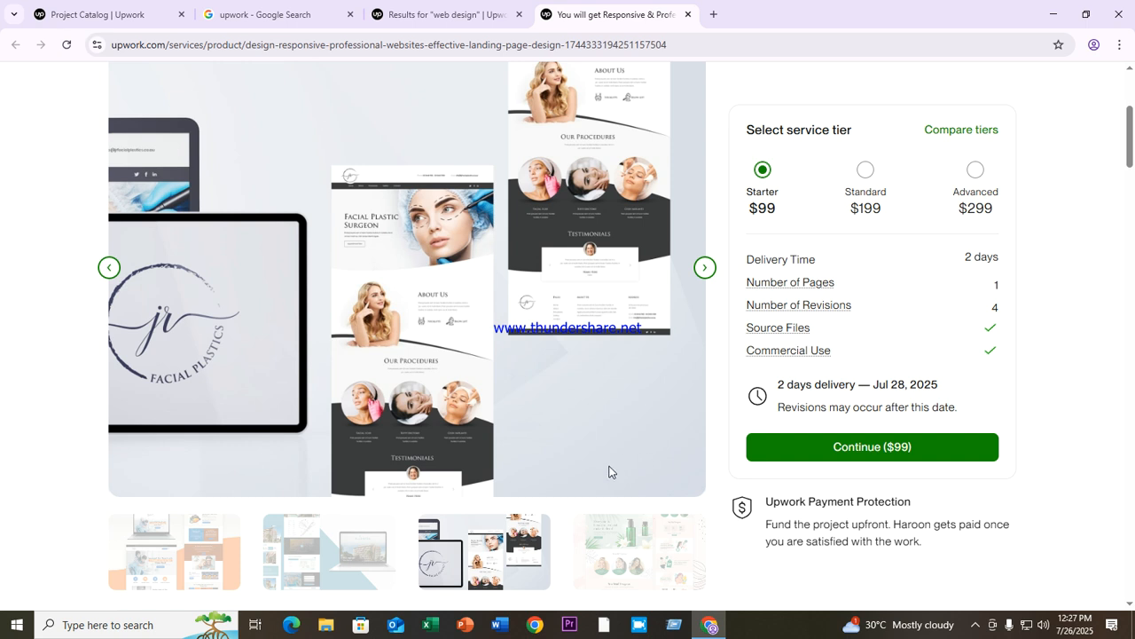
{"action": "left_click", "coordinate": [706, 269]}
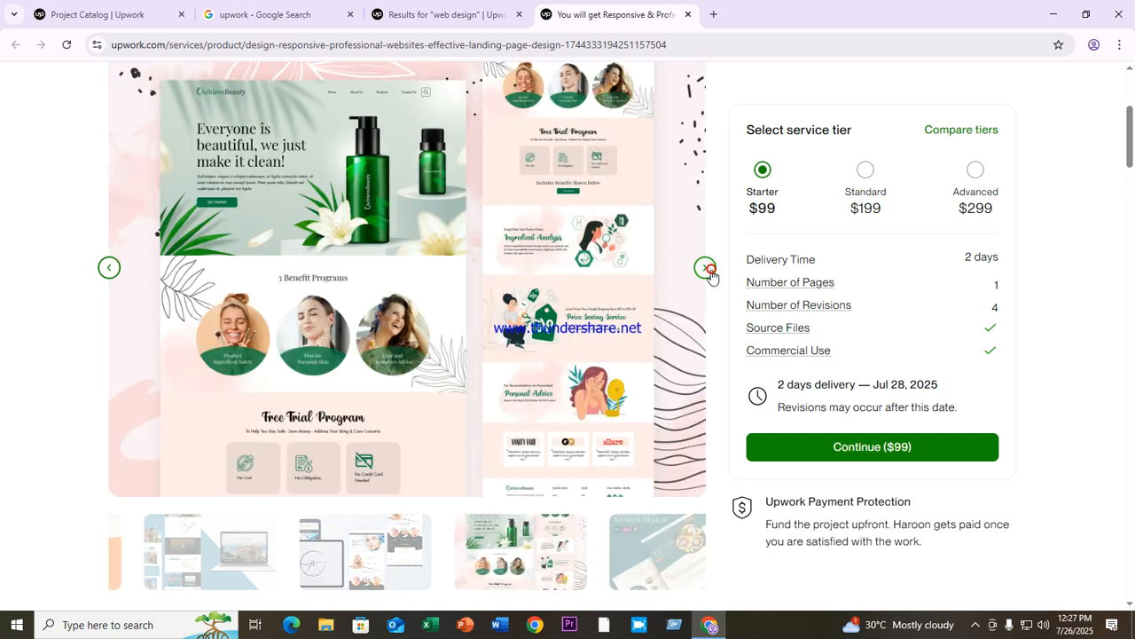
Step: Start a screen capture and frame the AchieveBeauty gallery image with an area of about 747 x 596 pixels
{"action": "left_click", "coordinate": [976, 627]}
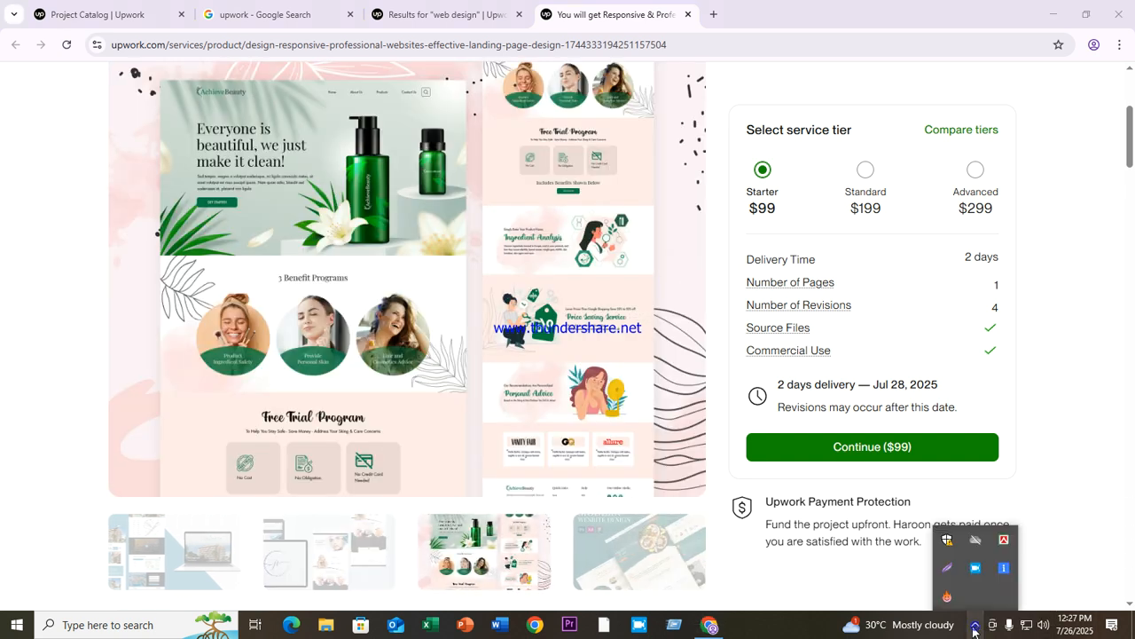
{"action": "left_click", "coordinate": [139, 80]}
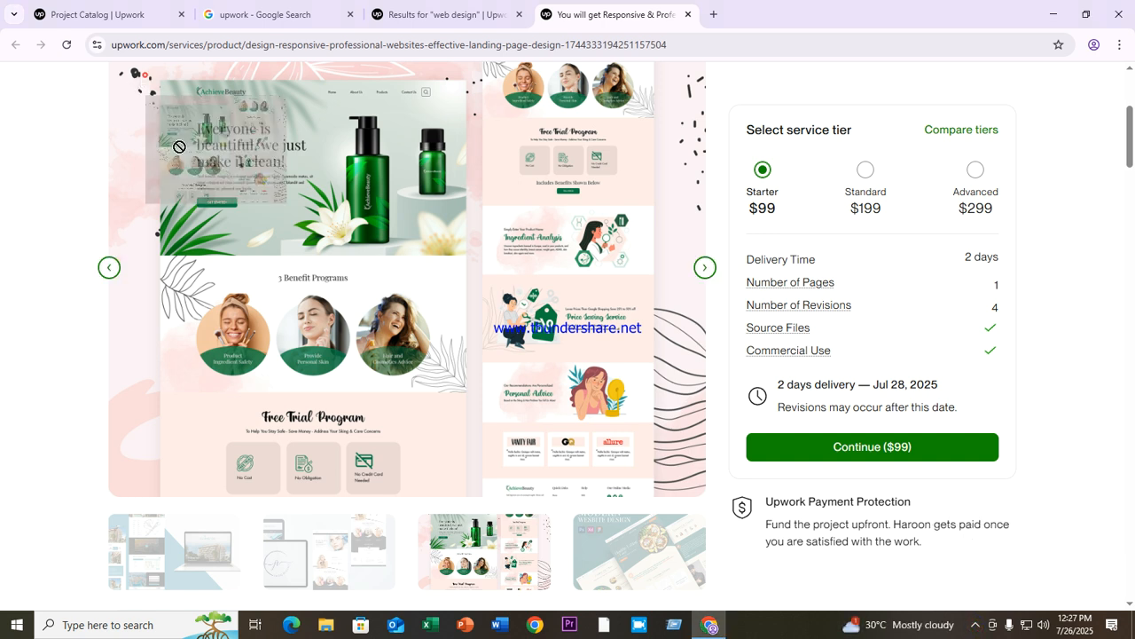
{"action": "left_click", "coordinate": [976, 628]}
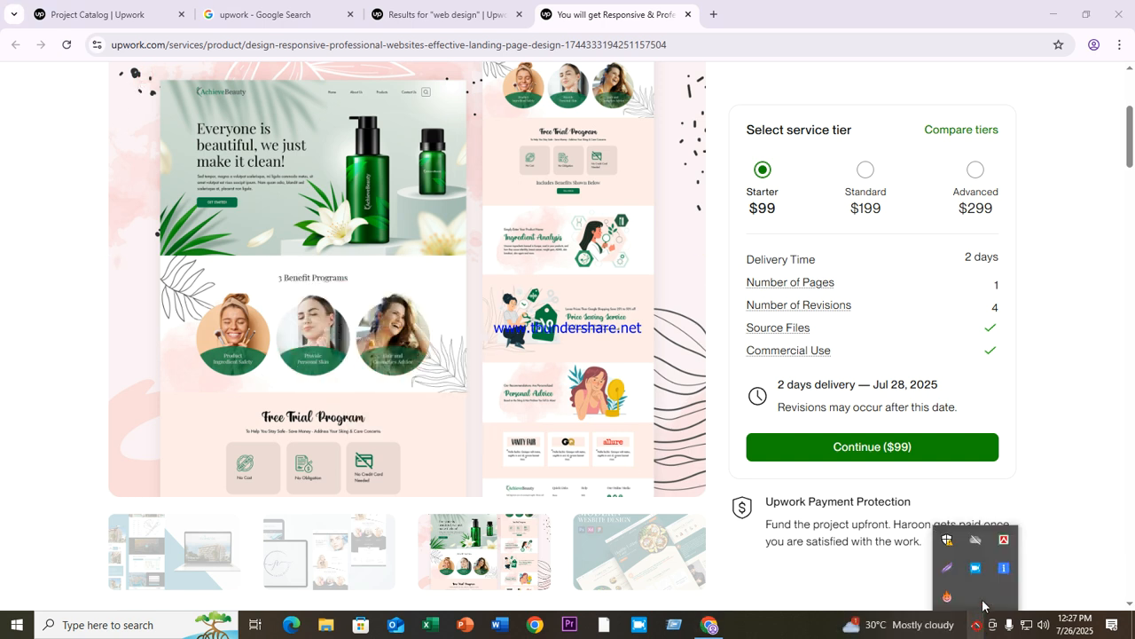
{"action": "left_click", "coordinate": [946, 566]}
{"action": "left_click_drag", "start_coordinate": [145, 71], "coordinate": [675, 494]}
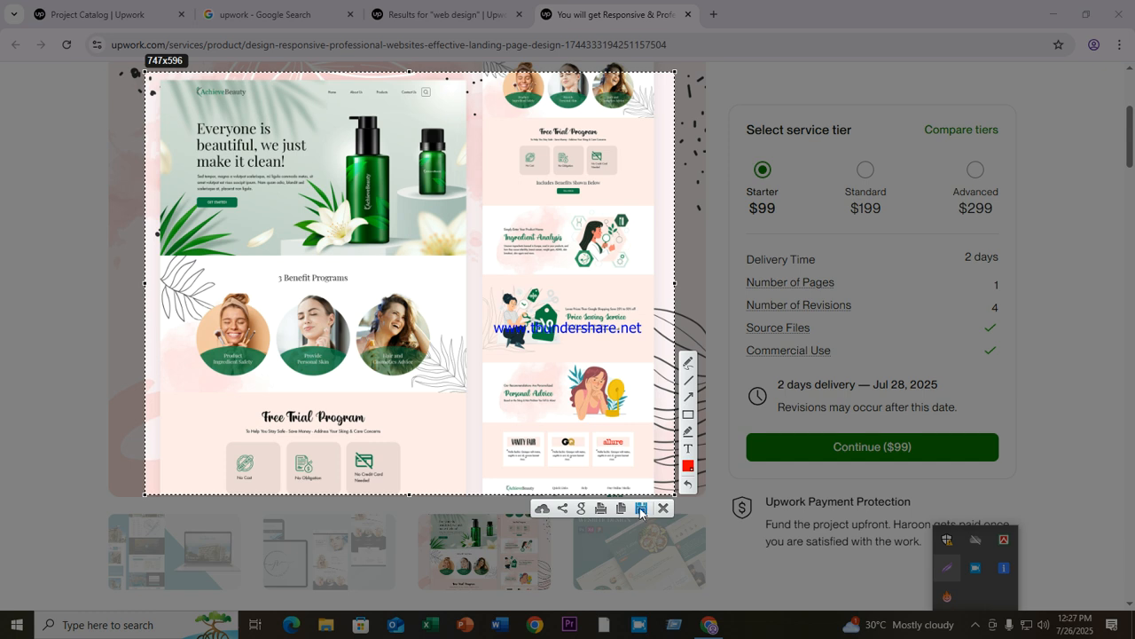
Step: Save the captured image to the Desktop as a PNG named "upwork p"
{"action": "left_click", "coordinate": [642, 509]}
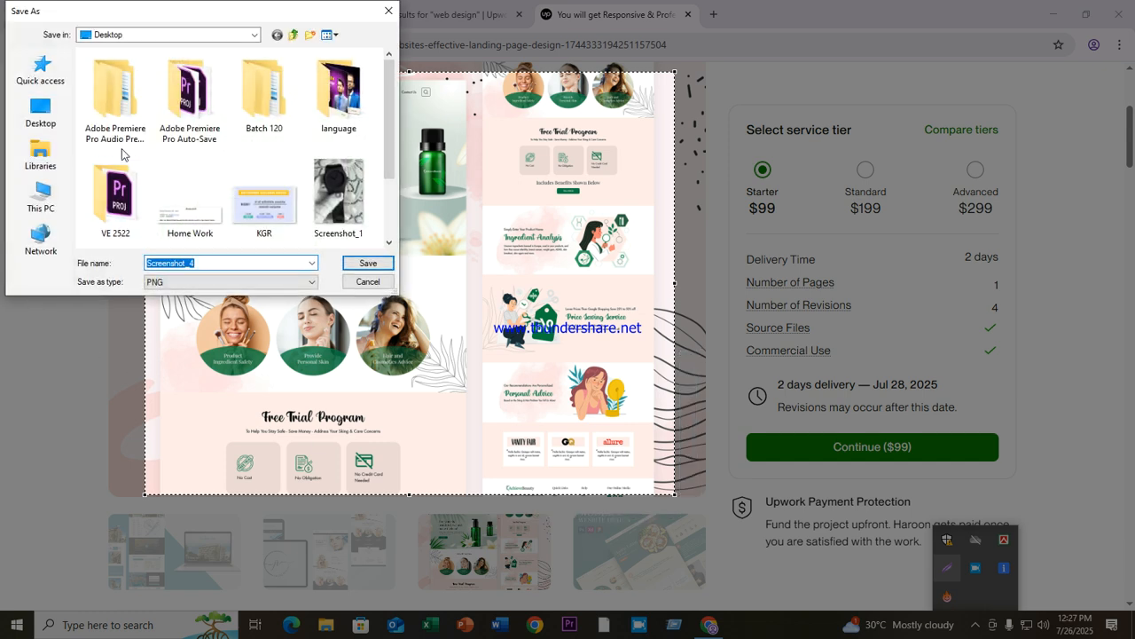
{"action": "left_click", "coordinate": [37, 120]}
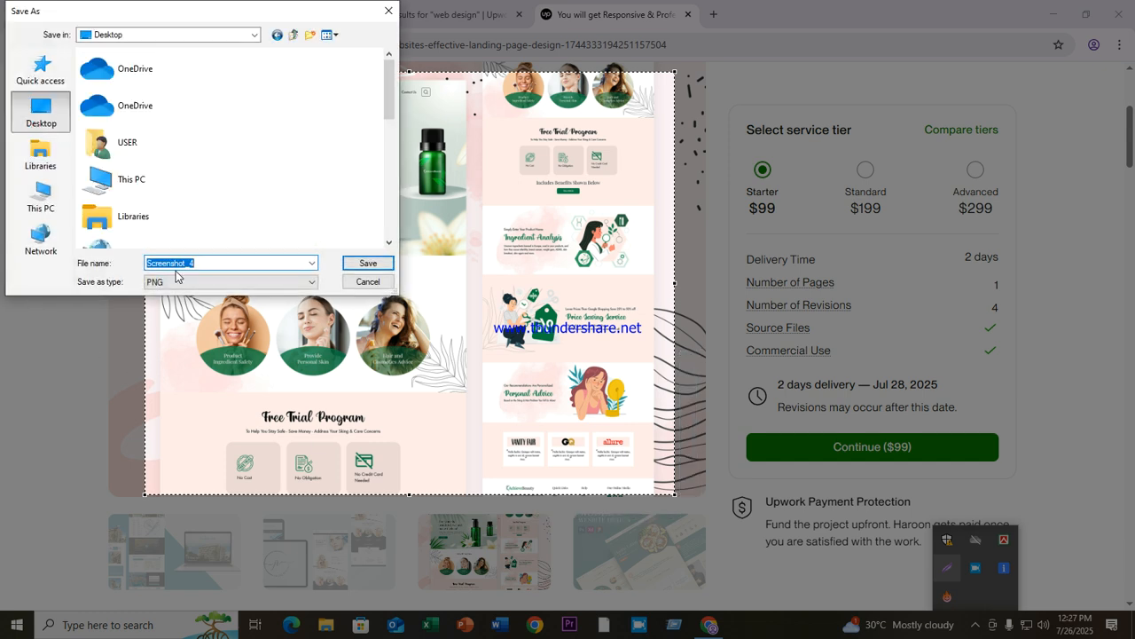
{"action": "type", "text": "upw"}
{"action": "type", "text": "ork p"}
{"action": "key", "text": "Return"}
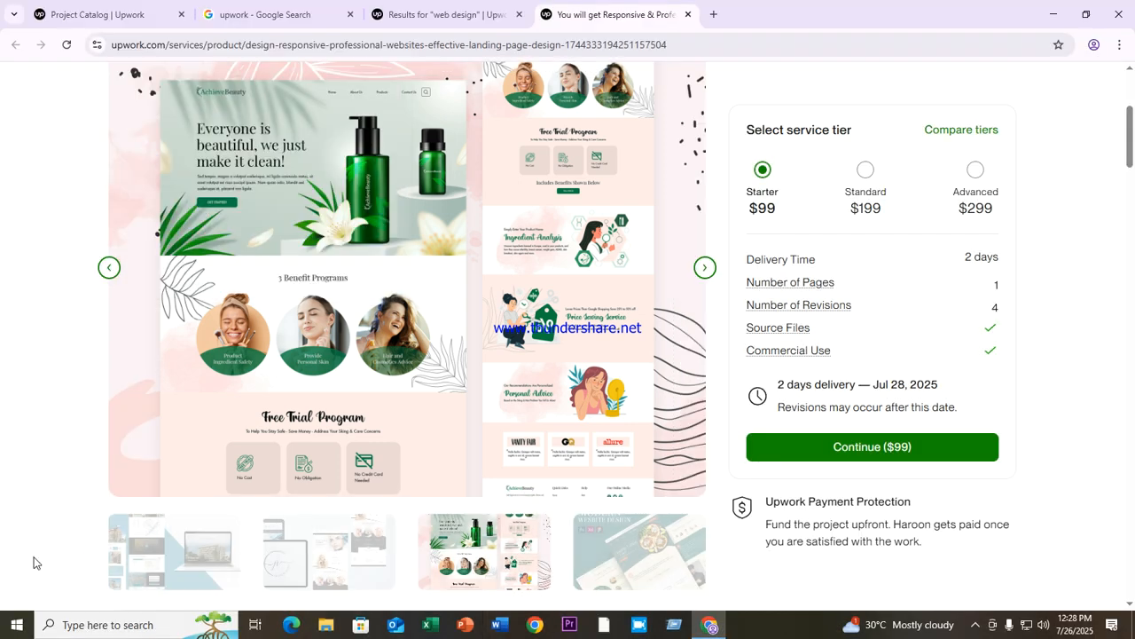
Step: Expand the reference project's description and examine its details, service tiers, add-ons and portfolio
{"action": "scroll", "coordinate": [431, 329], "scroll_direction": "down", "scroll_amount": 3}
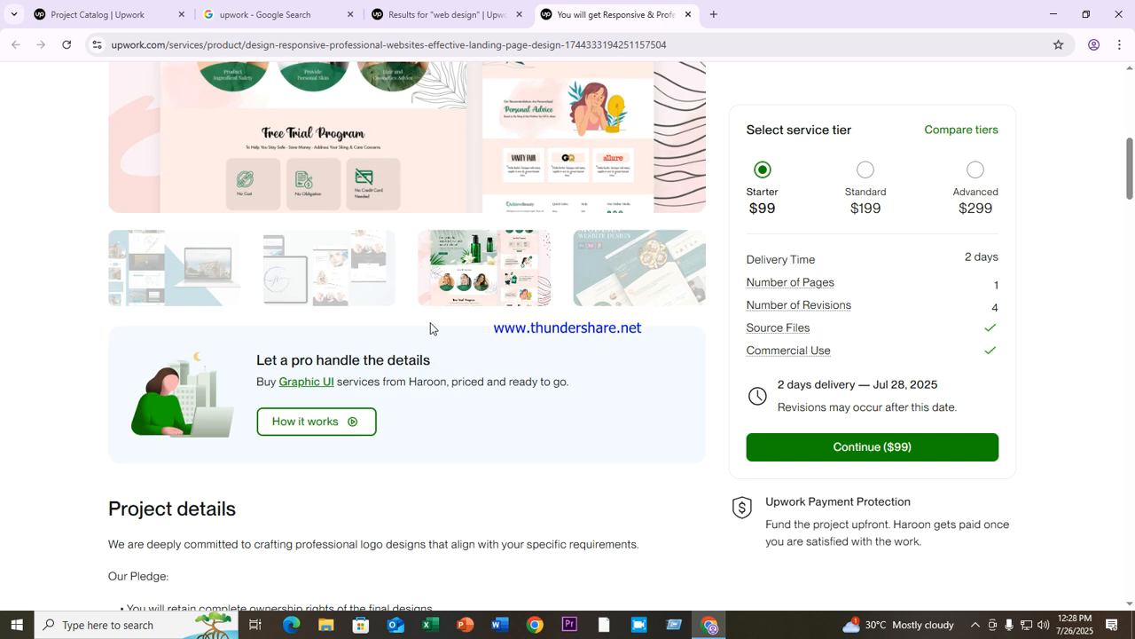
{"action": "scroll", "coordinate": [430, 328], "scroll_direction": "down", "scroll_amount": 3}
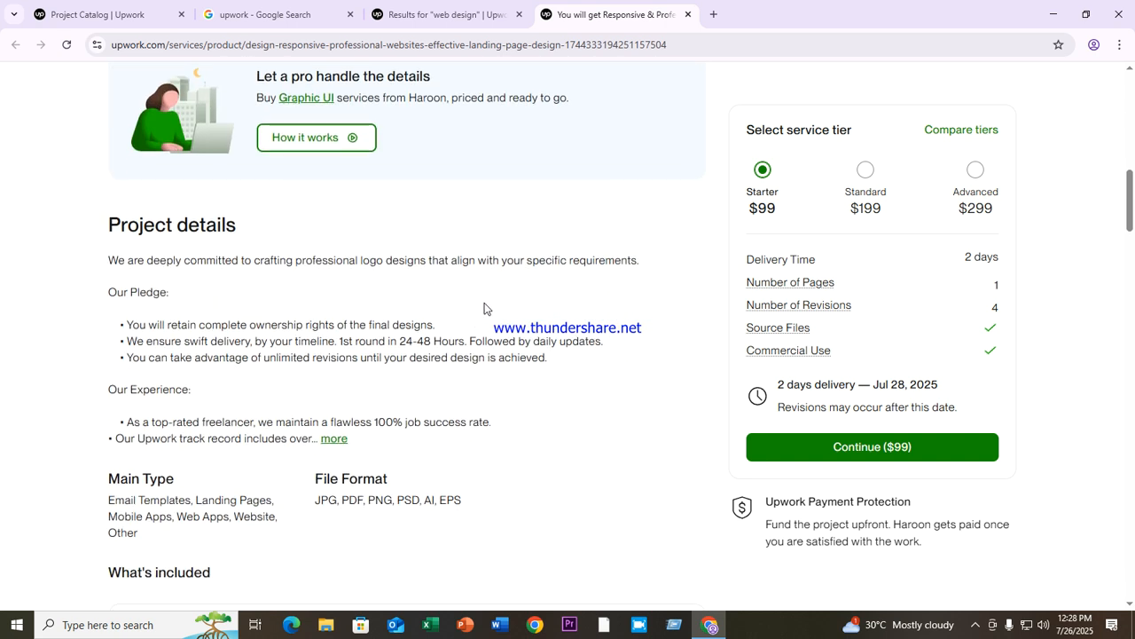
{"action": "left_click", "coordinate": [332, 439]}
{"action": "scroll", "coordinate": [459, 426], "scroll_direction": "down", "scroll_amount": 3}
{"action": "scroll", "coordinate": [459, 427], "scroll_direction": "down", "scroll_amount": 8}
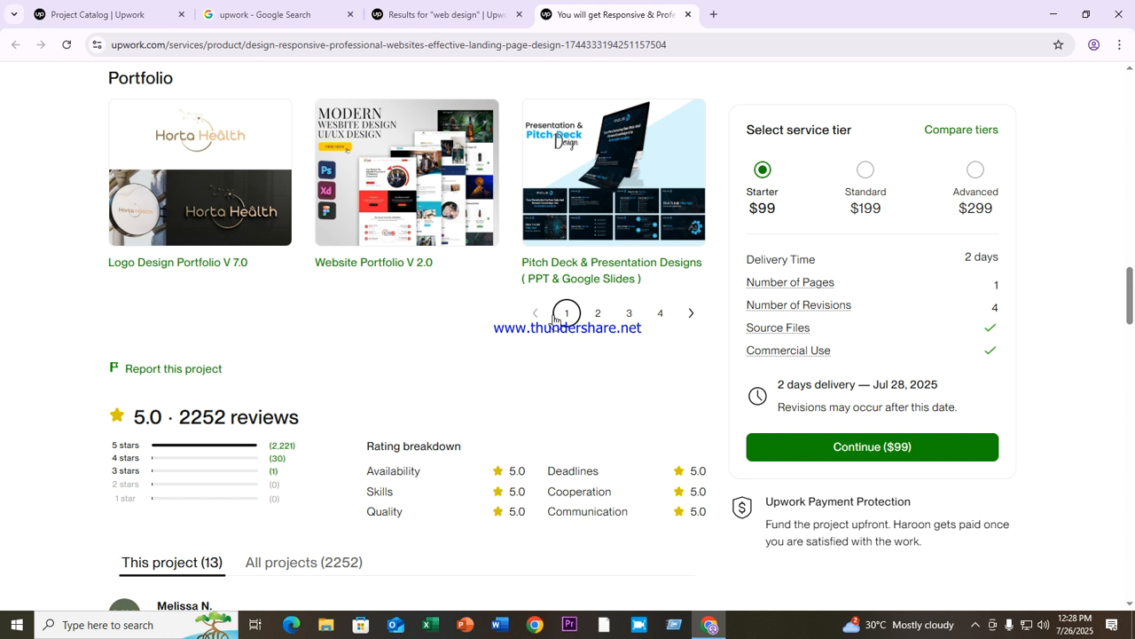
{"action": "scroll", "coordinate": [354, 346], "scroll_direction": "up", "scroll_amount": 2}
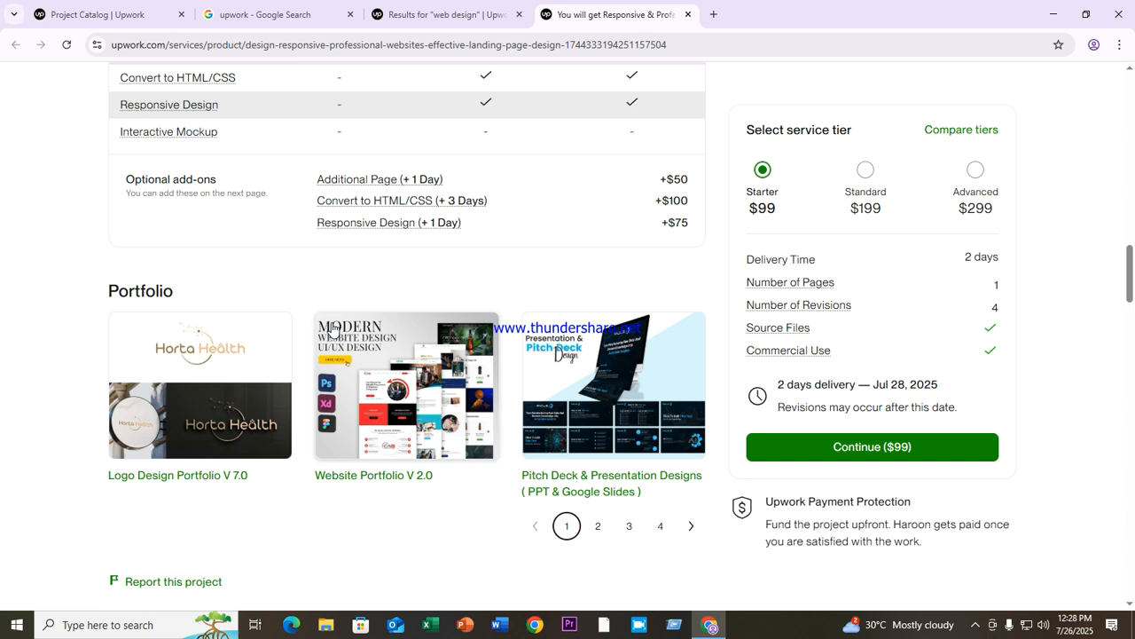
{"action": "scroll", "coordinate": [419, 366], "scroll_direction": "up", "scroll_amount": 9}
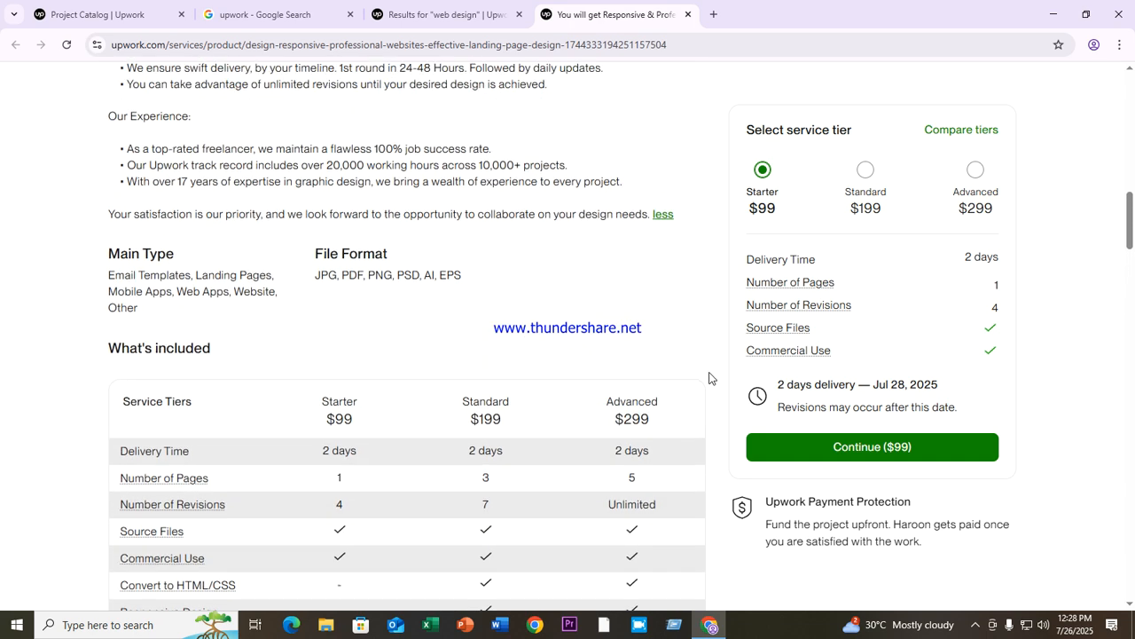
{"action": "scroll", "coordinate": [416, 374], "scroll_direction": "down", "scroll_amount": 5}
{"action": "scroll", "coordinate": [506, 380], "scroll_direction": "up", "scroll_amount": 9}
{"action": "scroll", "coordinate": [507, 376], "scroll_direction": "up", "scroll_amount": 2}
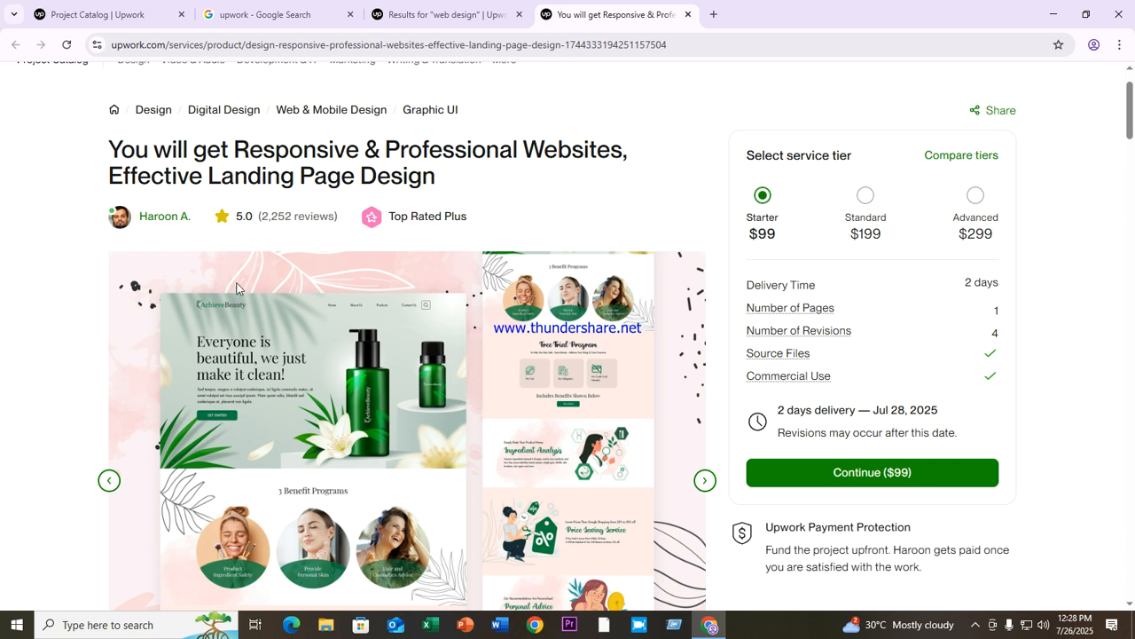
{"action": "scroll", "coordinate": [440, 388], "scroll_direction": "down", "scroll_amount": 4}
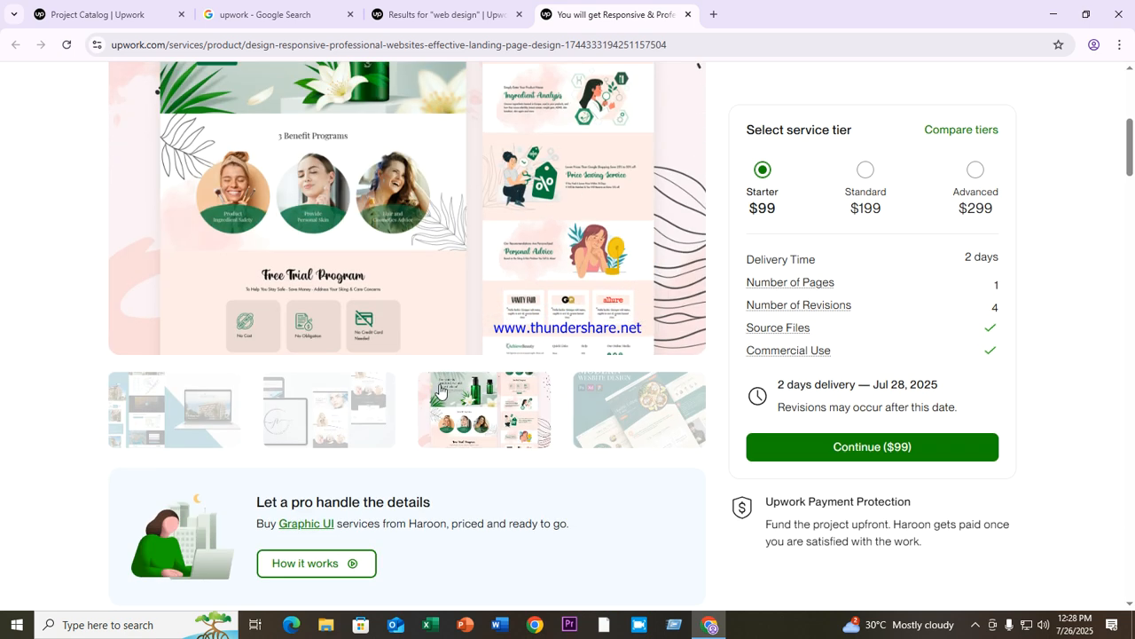
{"action": "scroll", "coordinate": [439, 389], "scroll_direction": "down", "scroll_amount": 4}
Step: Close the web design results and Google search tabs, leaving the project creation form and the reference project open
{"action": "left_click", "coordinate": [440, 15]}
{"action": "left_click", "coordinate": [519, 15]}
{"action": "left_click", "coordinate": [291, 16]}
{"action": "left_click", "coordinate": [349, 14]}
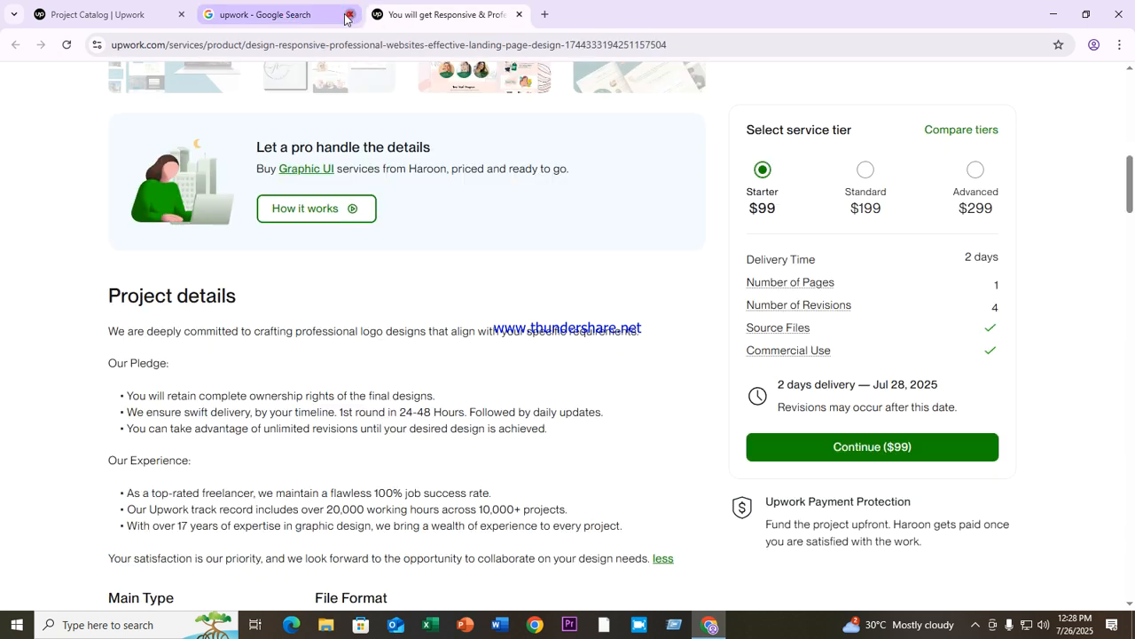
{"action": "left_click", "coordinate": [89, 14]}
{"action": "left_click", "coordinate": [284, 15]}
{"action": "left_click", "coordinate": [123, 16]}
{"action": "left_click", "coordinate": [249, 16]}
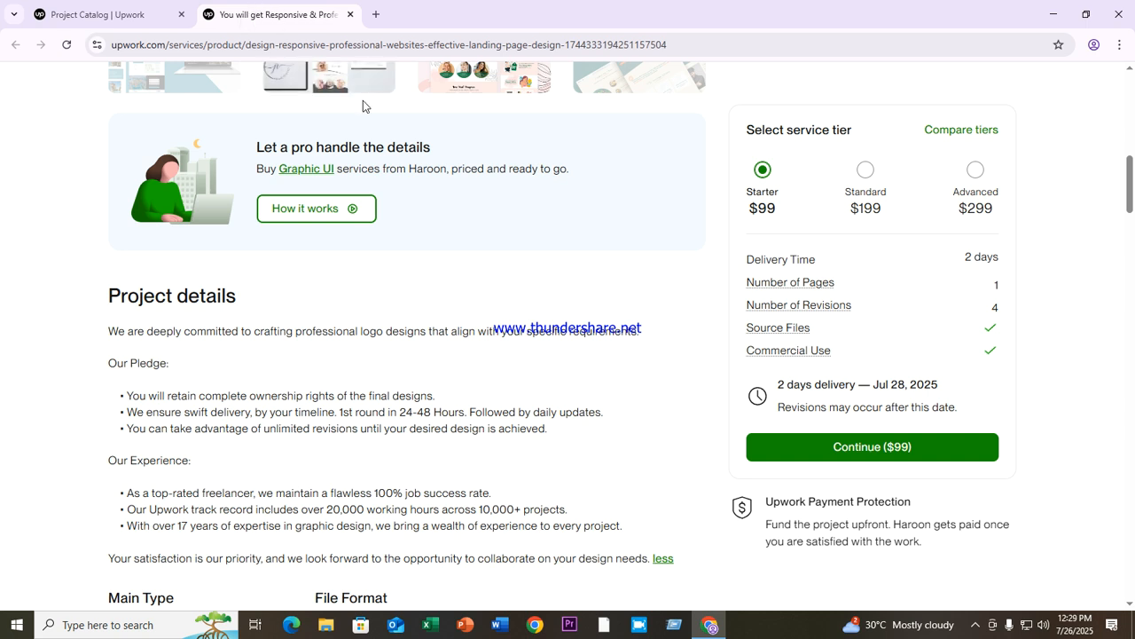
Step: Copy the reference project's full title and paste it into the new project's title field
{"action": "scroll", "coordinate": [419, 396], "scroll_direction": "up", "scroll_amount": 8}
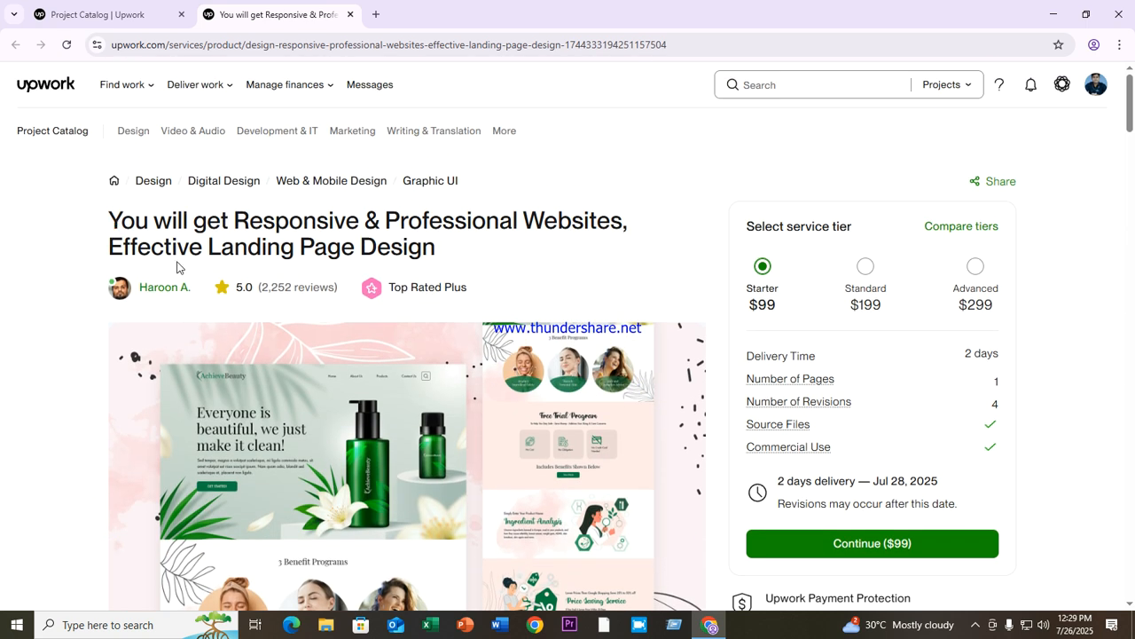
{"action": "left_click_drag", "start_coordinate": [109, 220], "coordinate": [437, 241]}
{"action": "key", "text": "ctrl+c"}
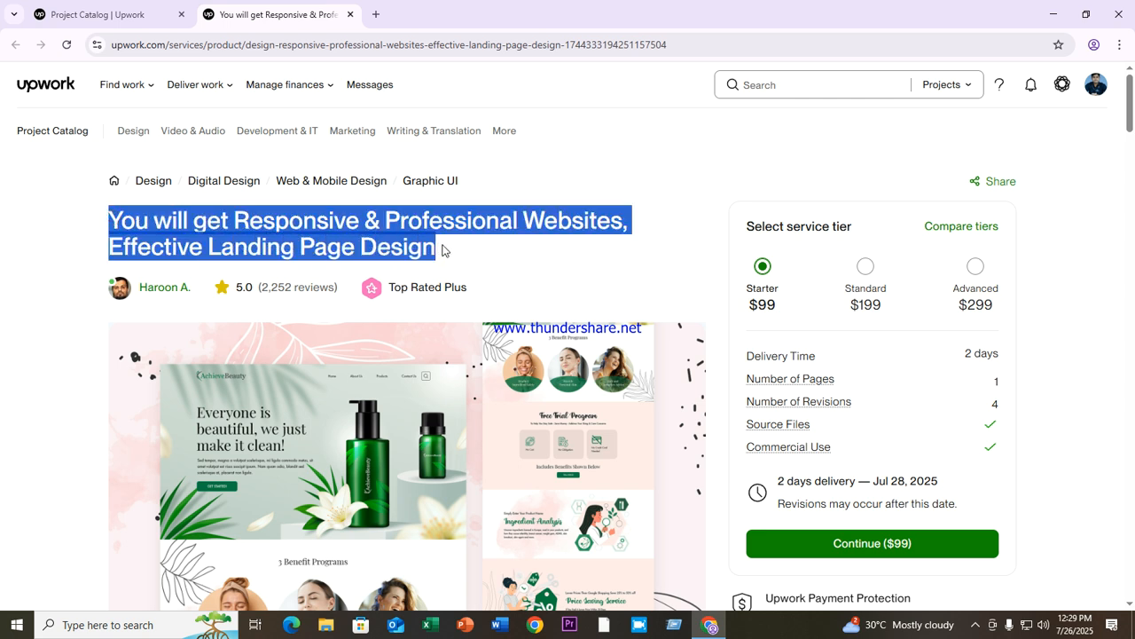
{"action": "left_click", "coordinate": [128, 14]}
{"action": "left_click", "coordinate": [193, 384]}
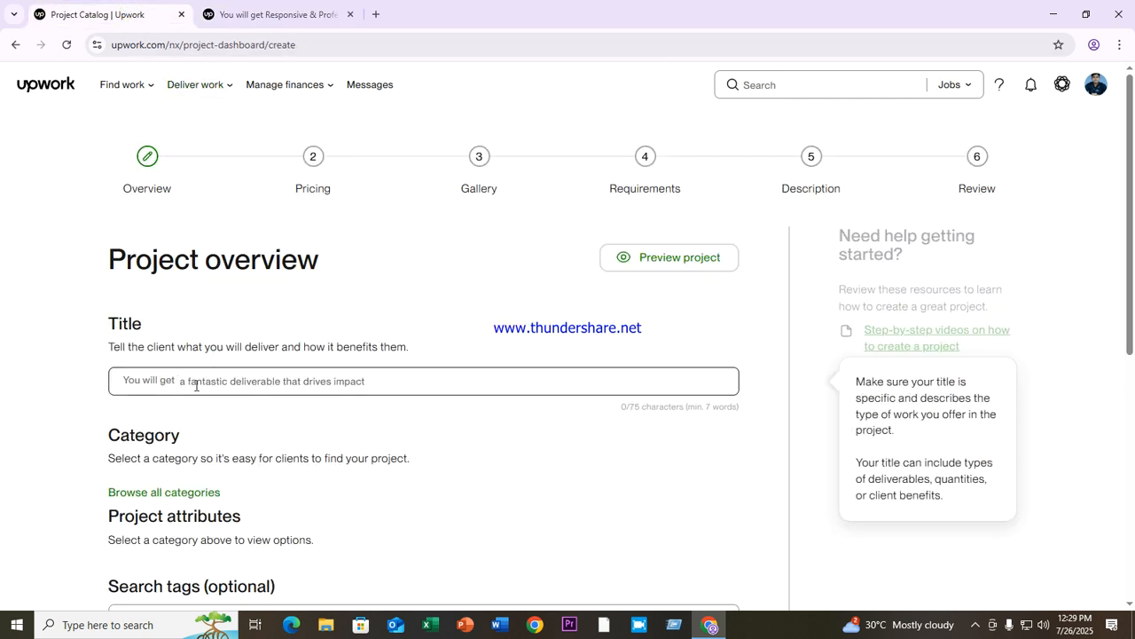
{"action": "key", "text": "ctrl+v"}
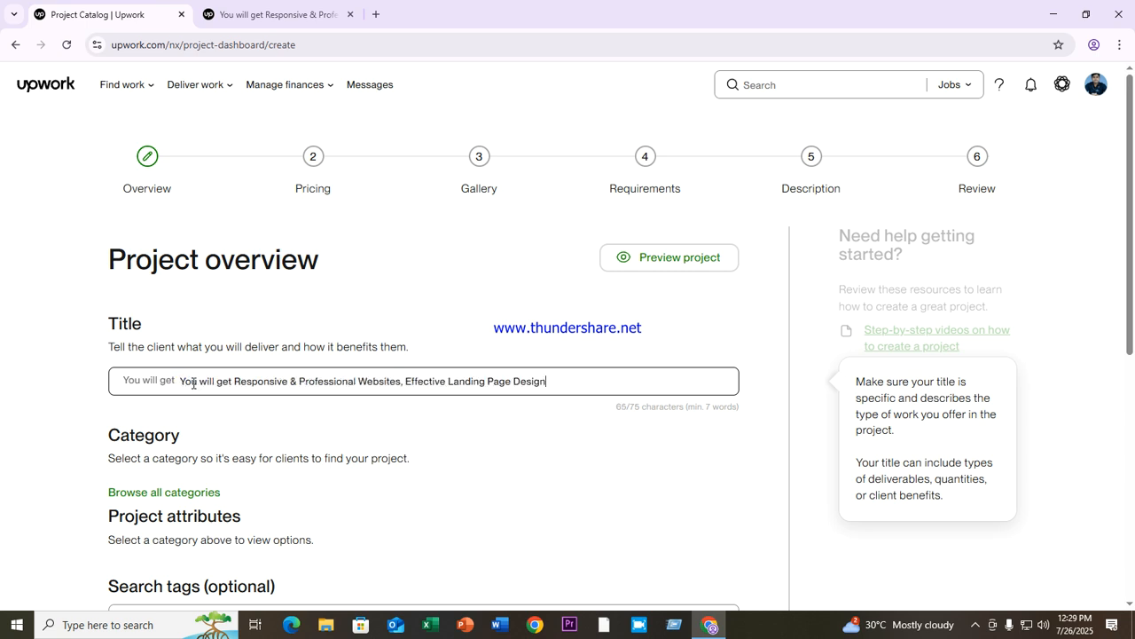
Step: Remove the duplicate "You will get" so the title reads "Responsive & Professional Websites, Effective Landing Page Design"
{"action": "left_click_drag", "start_coordinate": [180, 383], "coordinate": [231, 384]}
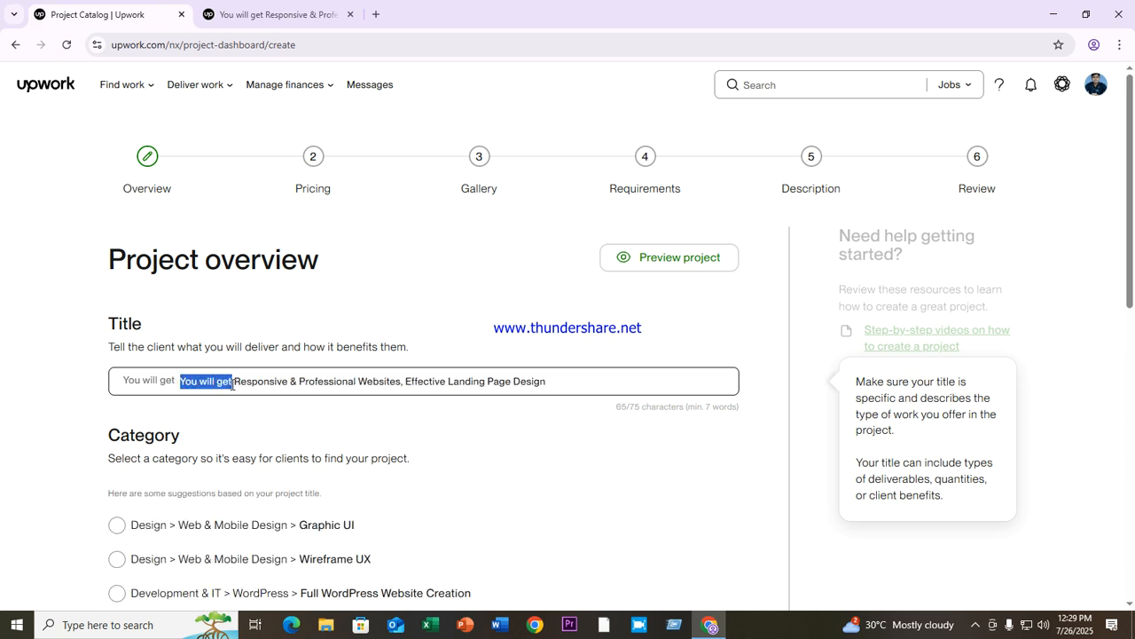
{"action": "key", "text": "BackSpace"}
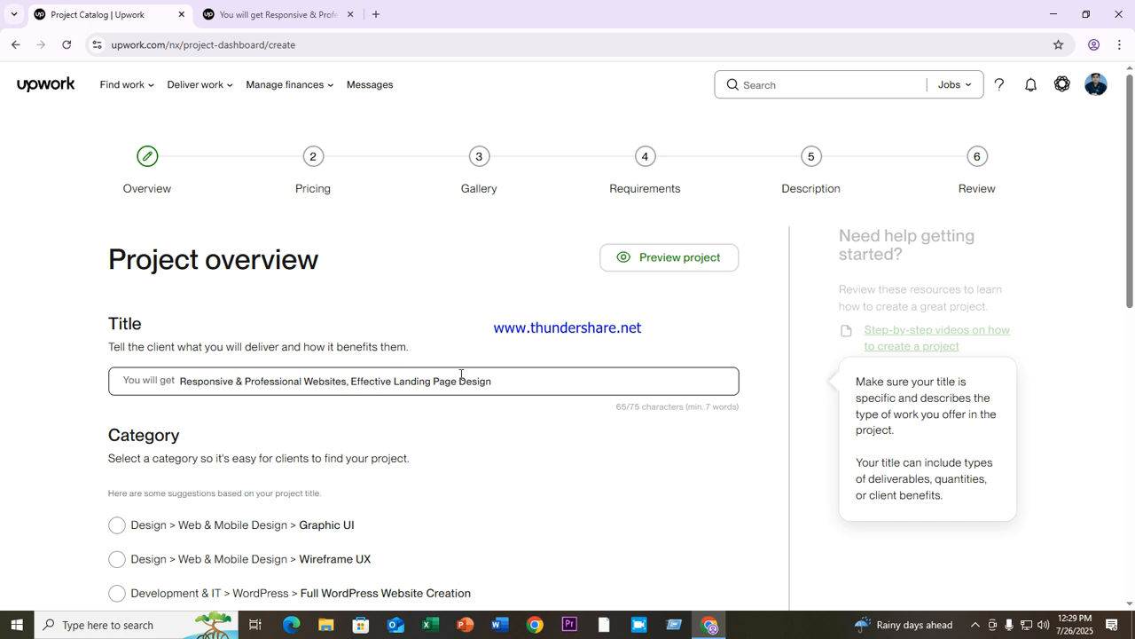
{"action": "left_click", "coordinate": [251, 373]}
{"action": "left_click", "coordinate": [222, 413]}
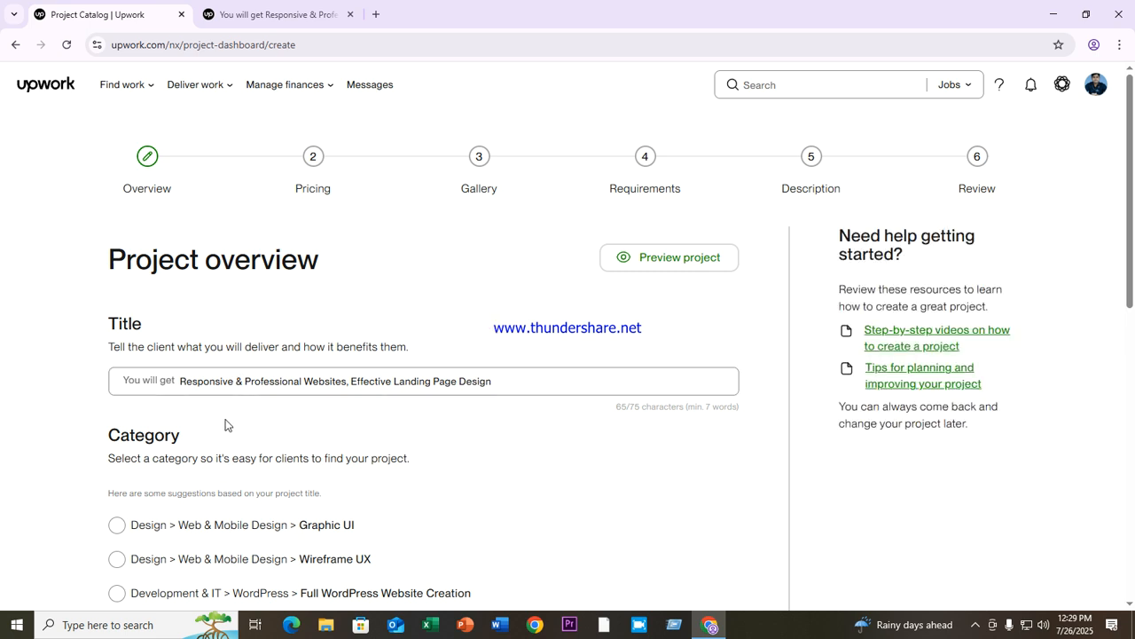
Step: Switch to Word and save the recovered unsaved document in the Documents folder as "Asdhjkhjk jhjkhjkhkj"
{"action": "left_click", "coordinate": [376, 376]}
{"action": "triple_click", "coordinate": [374, 377]}
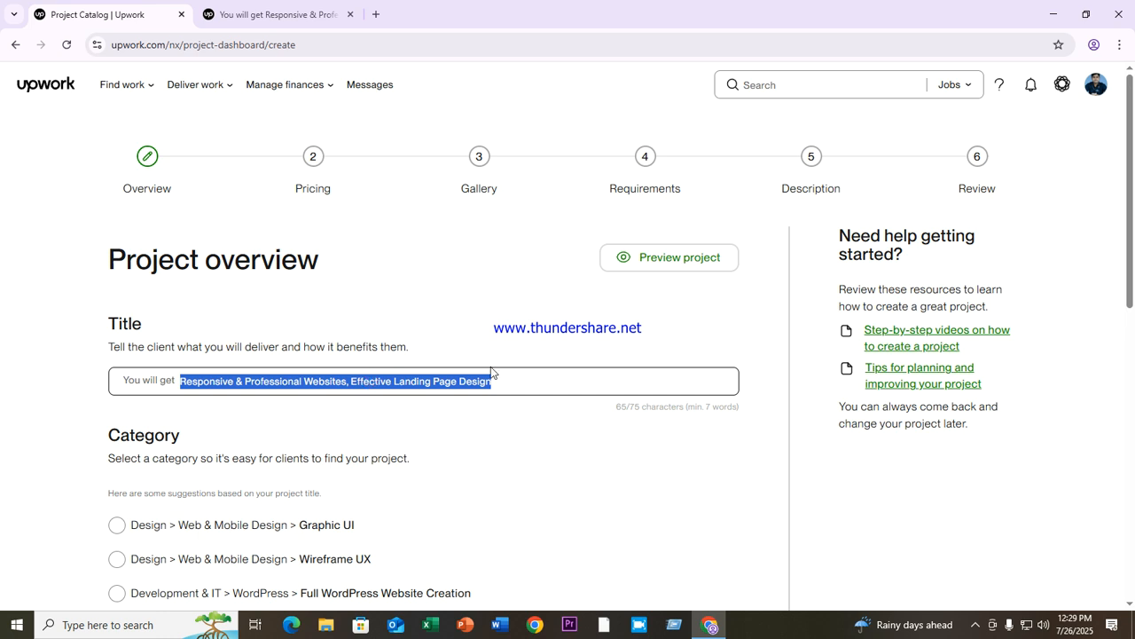
{"action": "left_click", "coordinate": [73, 623]}
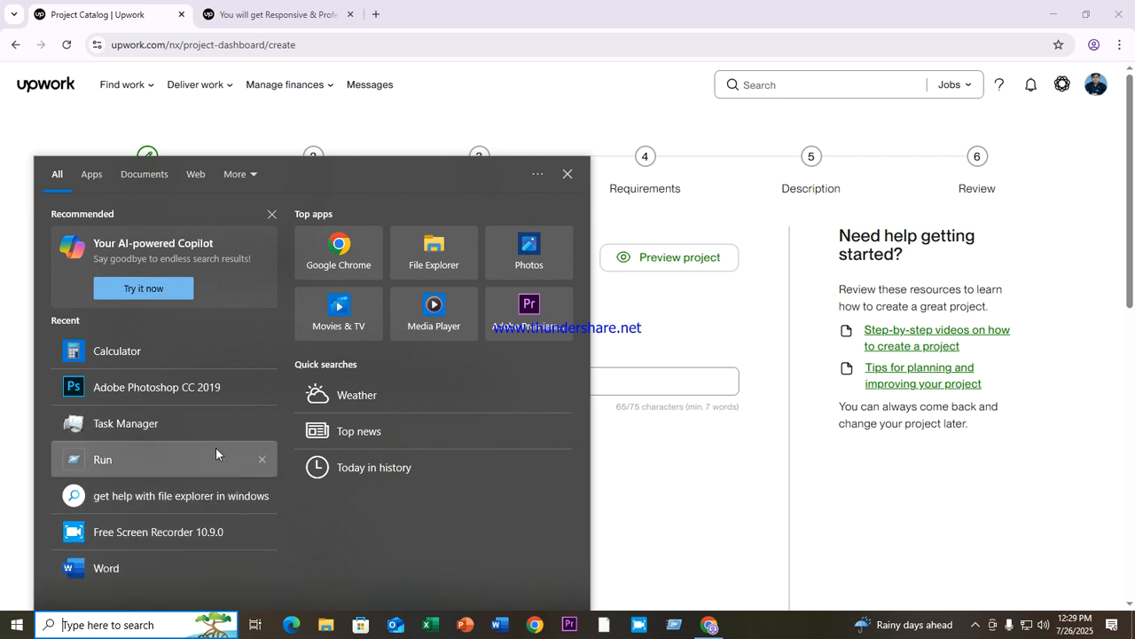
{"action": "left_click", "coordinate": [114, 575]}
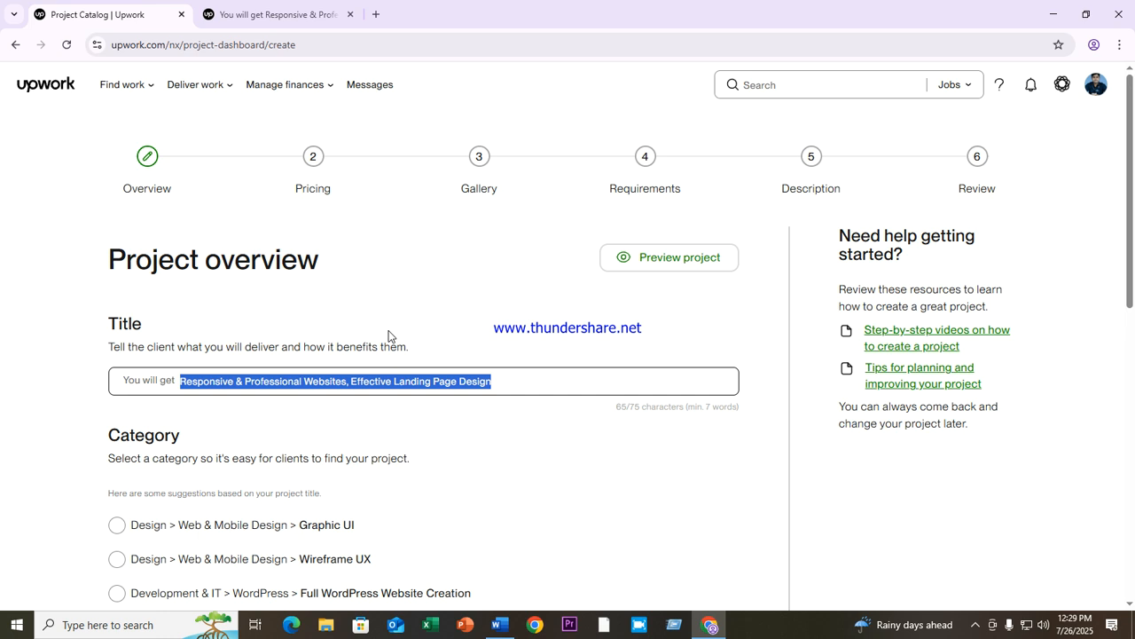
{"action": "left_click", "coordinate": [500, 624]}
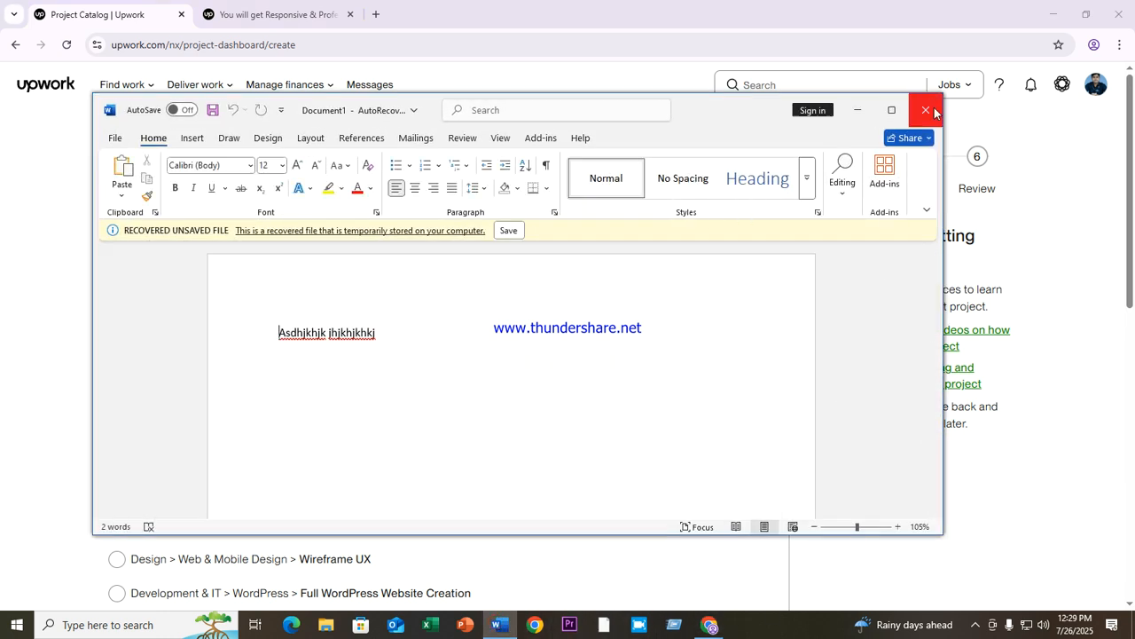
{"action": "left_click", "coordinate": [891, 110]}
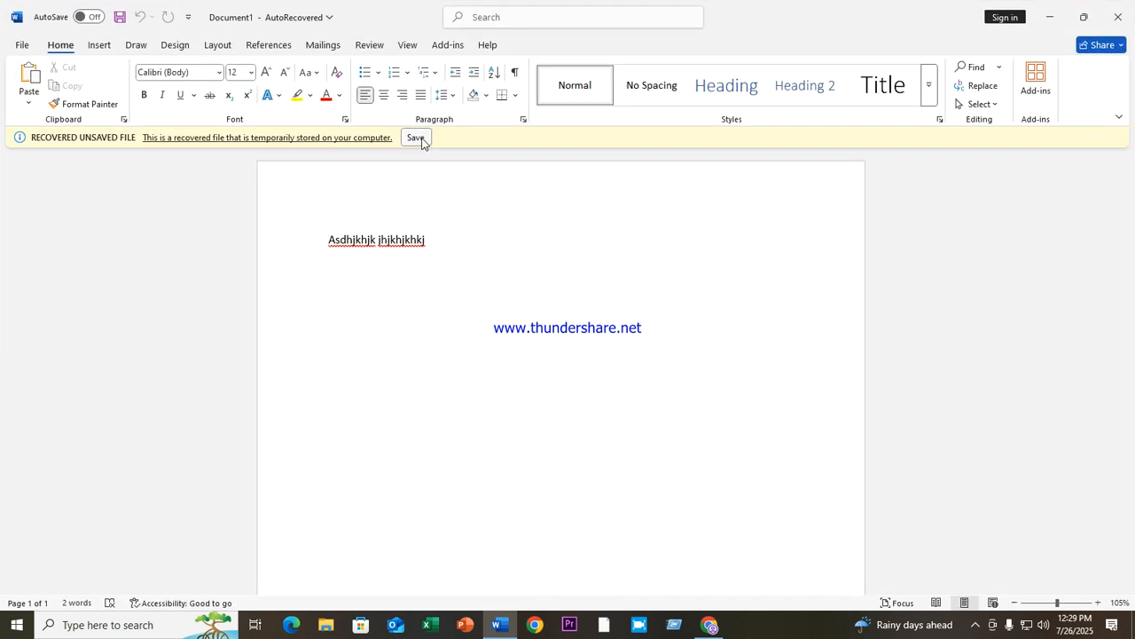
{"action": "left_click", "coordinate": [416, 137]}
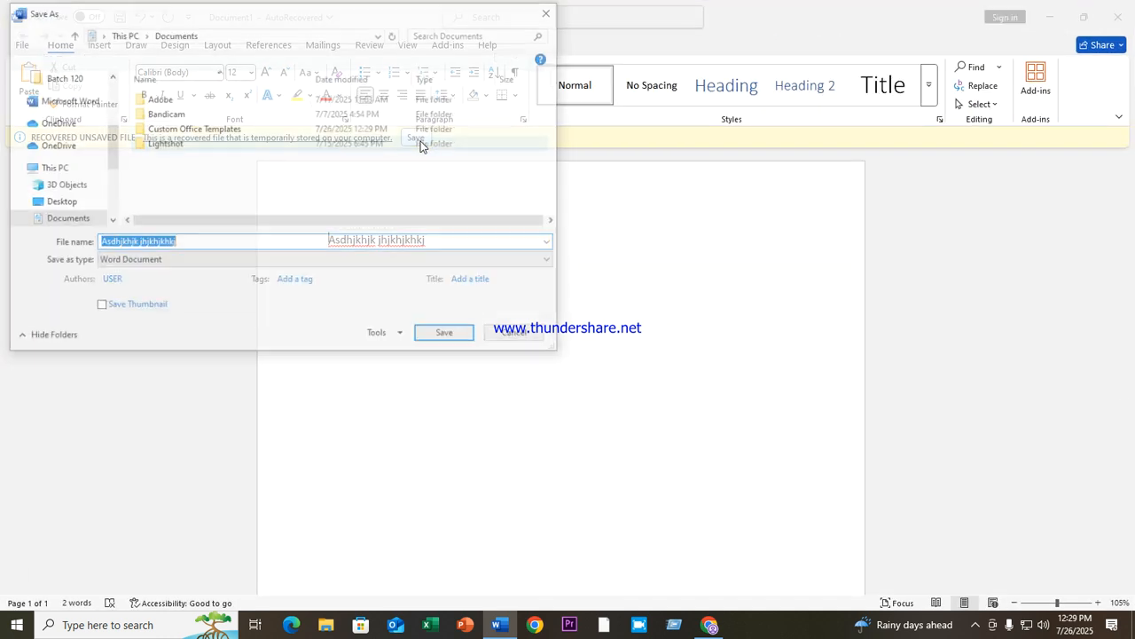
{"action": "left_click", "coordinate": [446, 334]}
Step: Replace the Word document's placeholder text with the copied project title, keeping text only
{"action": "triple_click", "coordinate": [380, 221]}
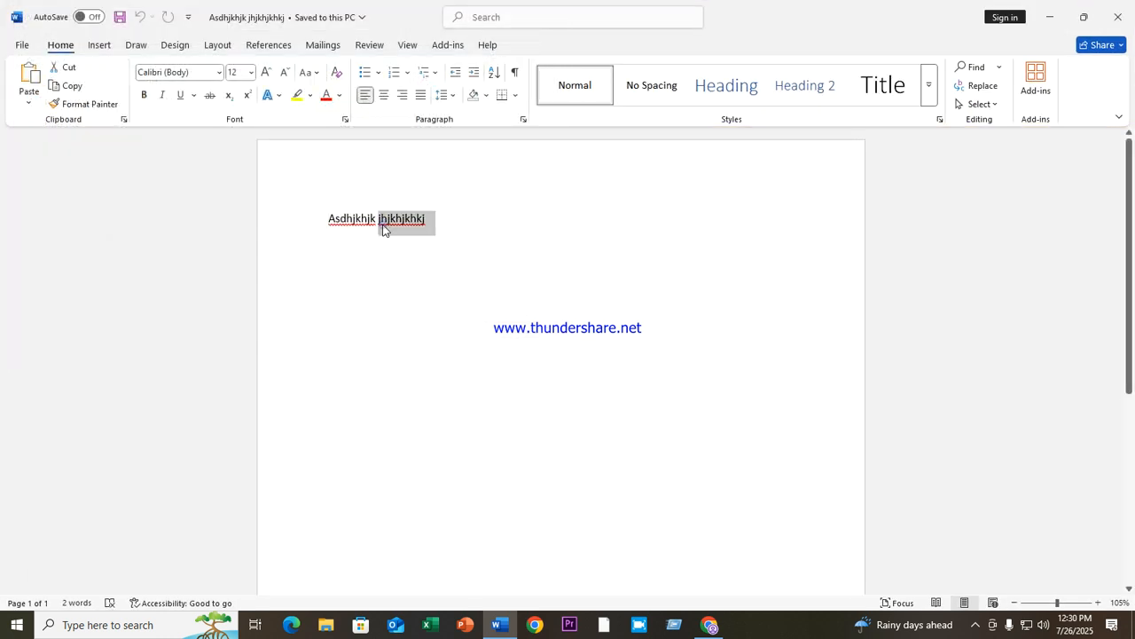
{"action": "key", "text": "ctrl+v"}
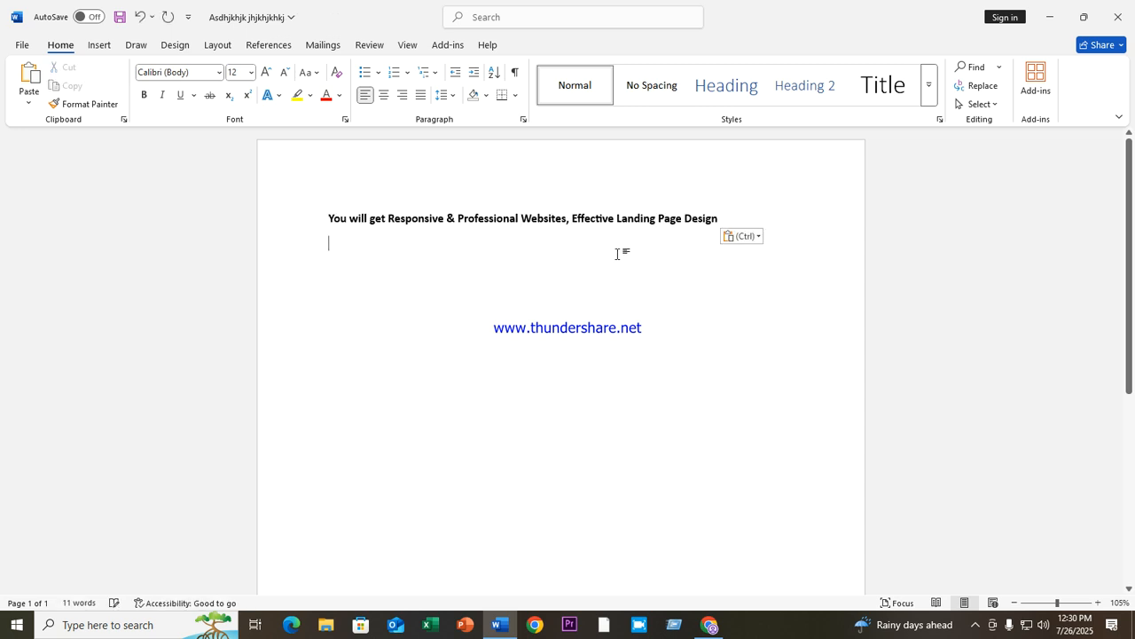
{"action": "left_click", "coordinate": [757, 236]}
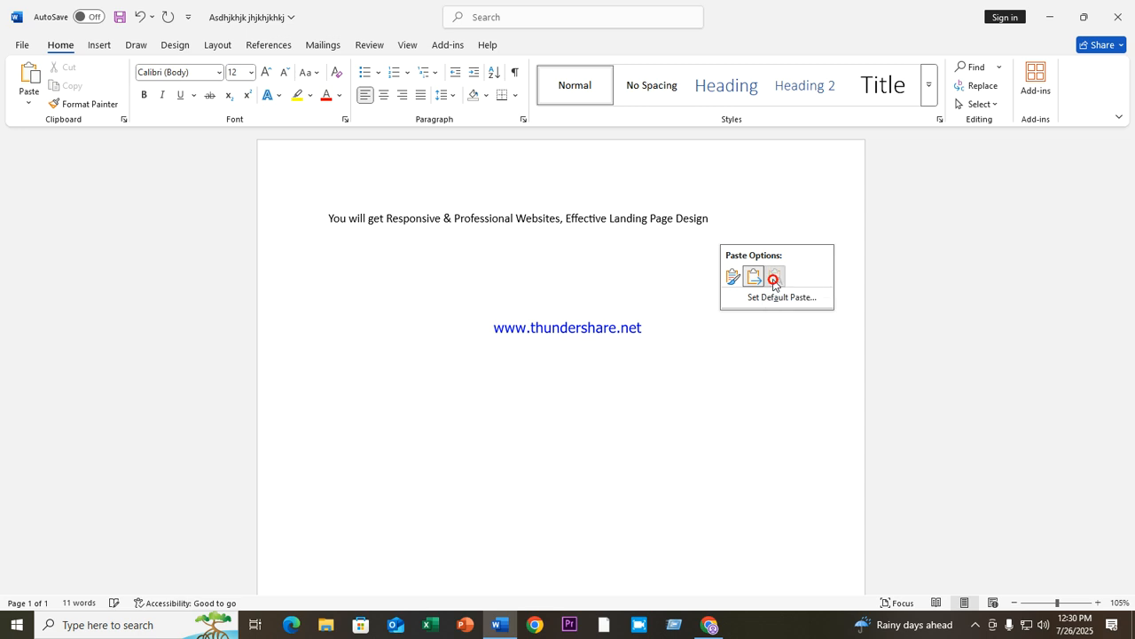
{"action": "left_click", "coordinate": [773, 280]}
{"action": "left_click", "coordinate": [399, 227]}
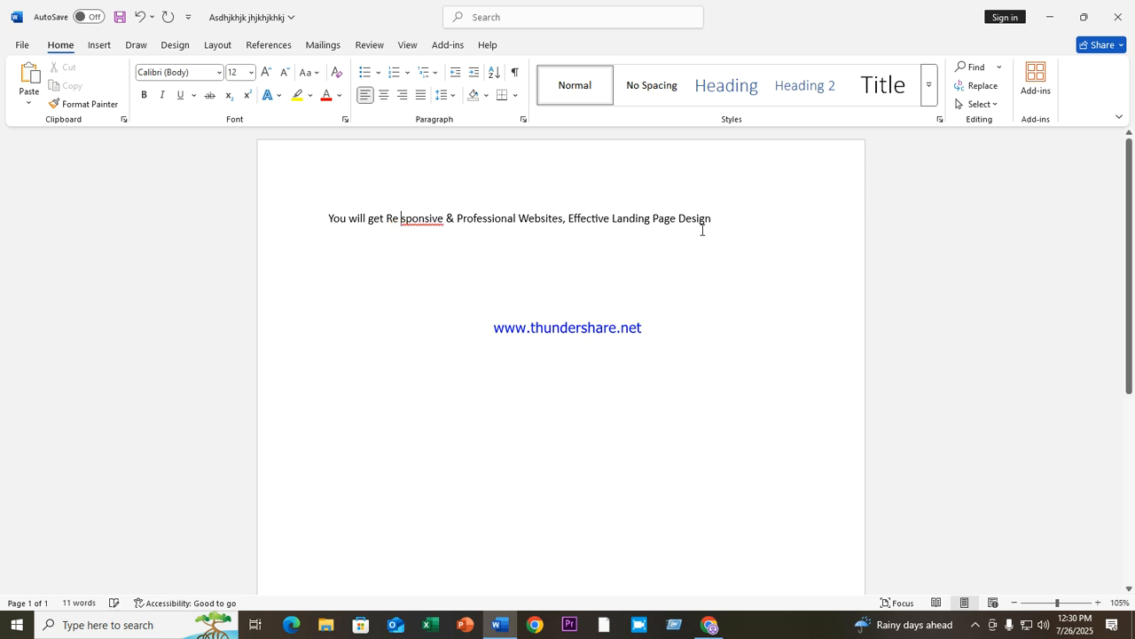
{"action": "key", "text": "ctrl+z"}
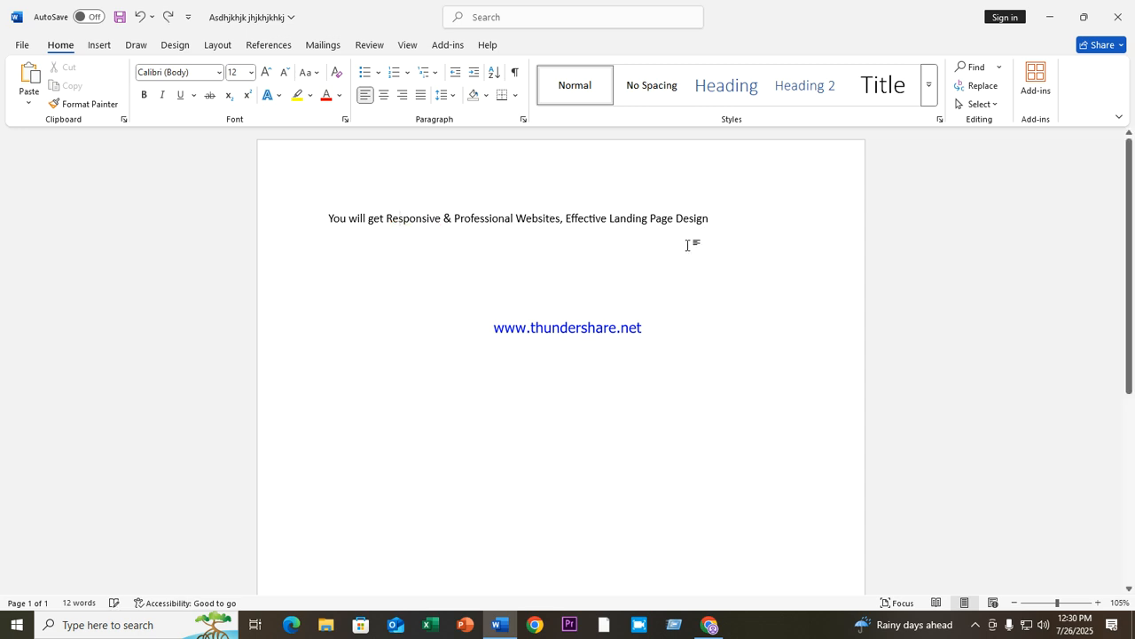
Step: Add a period to the title line and copy only "Responsive & Professional Websites, Effective Landing Page Design"
{"action": "left_click", "coordinate": [731, 222]}
{"action": "type", "text": "."}
{"action": "triple_click", "coordinate": [468, 219]}
{"action": "left_click", "coordinate": [468, 218]}
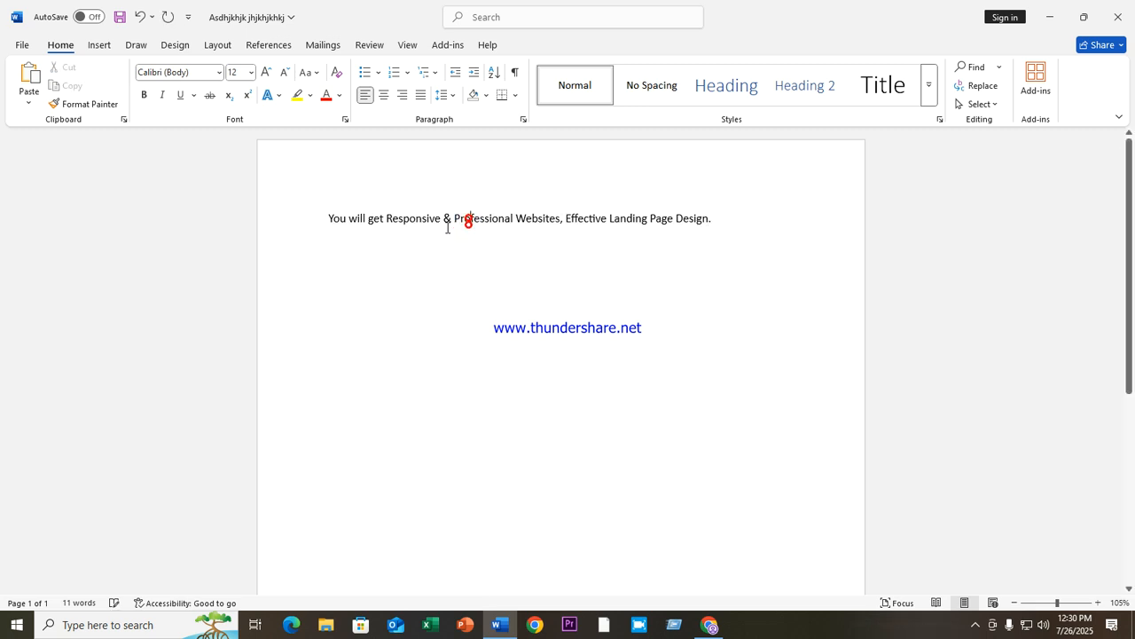
{"action": "left_click_drag", "start_coordinate": [387, 219], "coordinate": [707, 223]}
{"action": "key", "text": "ctrl+c"}
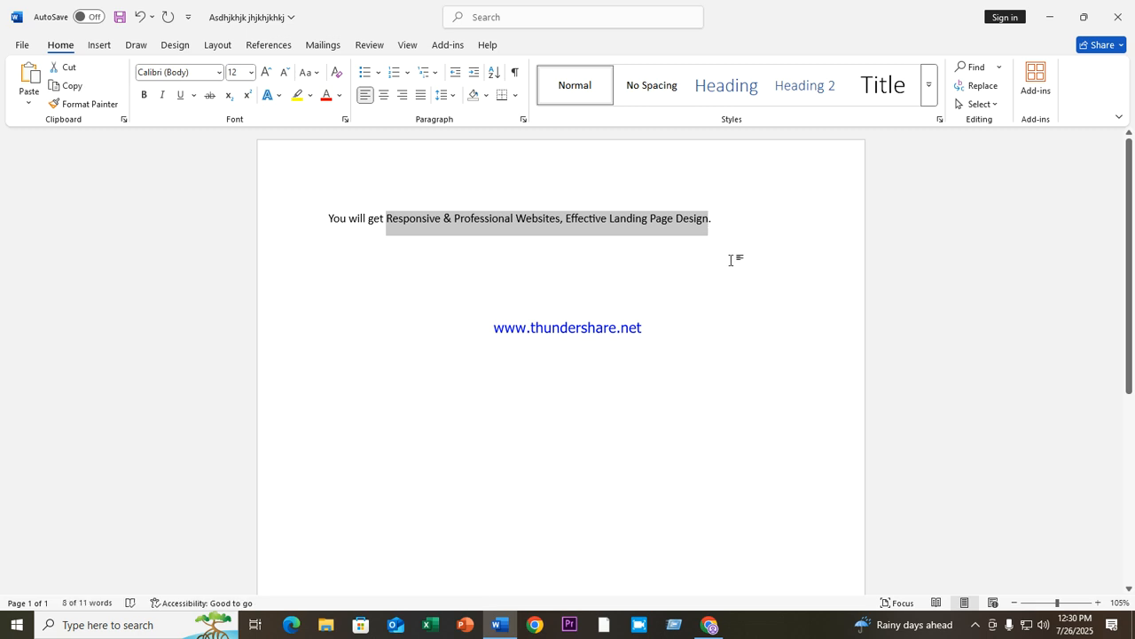
Step: Switch back to Chrome and replace the new project's title with the text copied from Word
{"action": "left_click", "coordinate": [710, 625]}
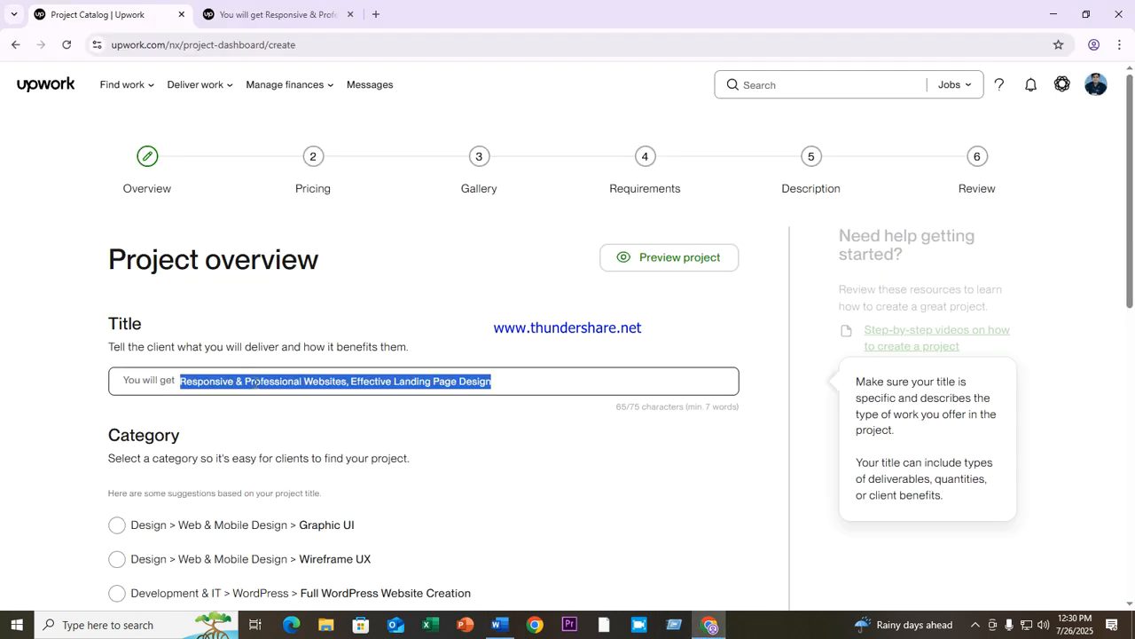
{"action": "key", "text": "ctrl+v"}
{"action": "left_click", "coordinate": [533, 346]}
Step: Set the project category to Development & IT > WordPress > WordPress Landing Page
{"action": "scroll", "coordinate": [559, 449], "scroll_direction": "down", "scroll_amount": 2}
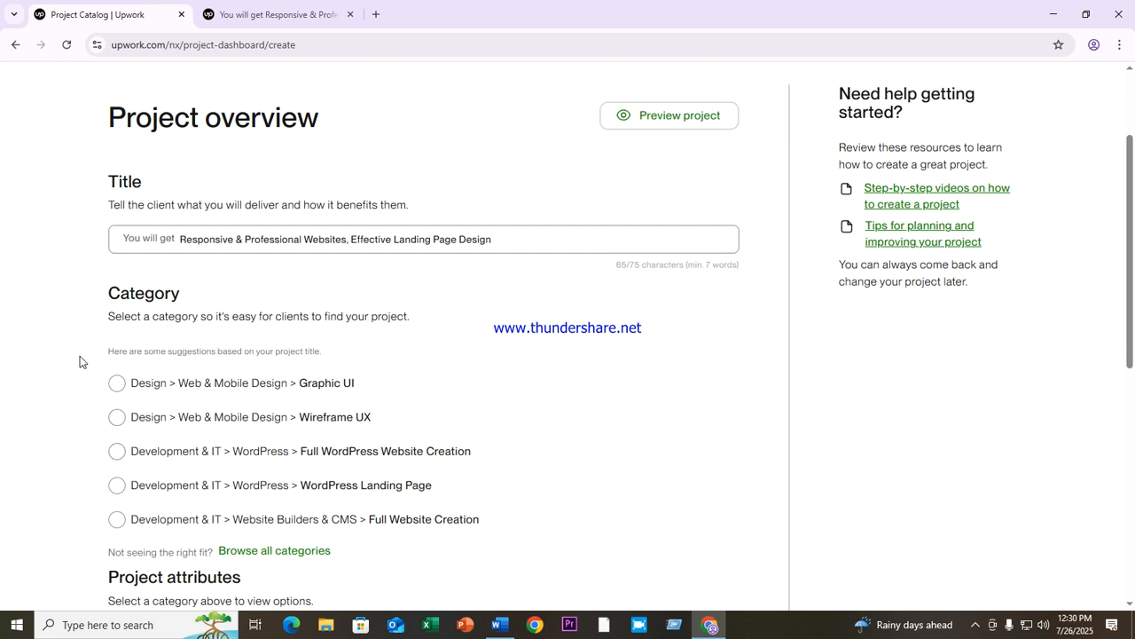
{"action": "scroll", "coordinate": [367, 393], "scroll_direction": "down", "scroll_amount": 2}
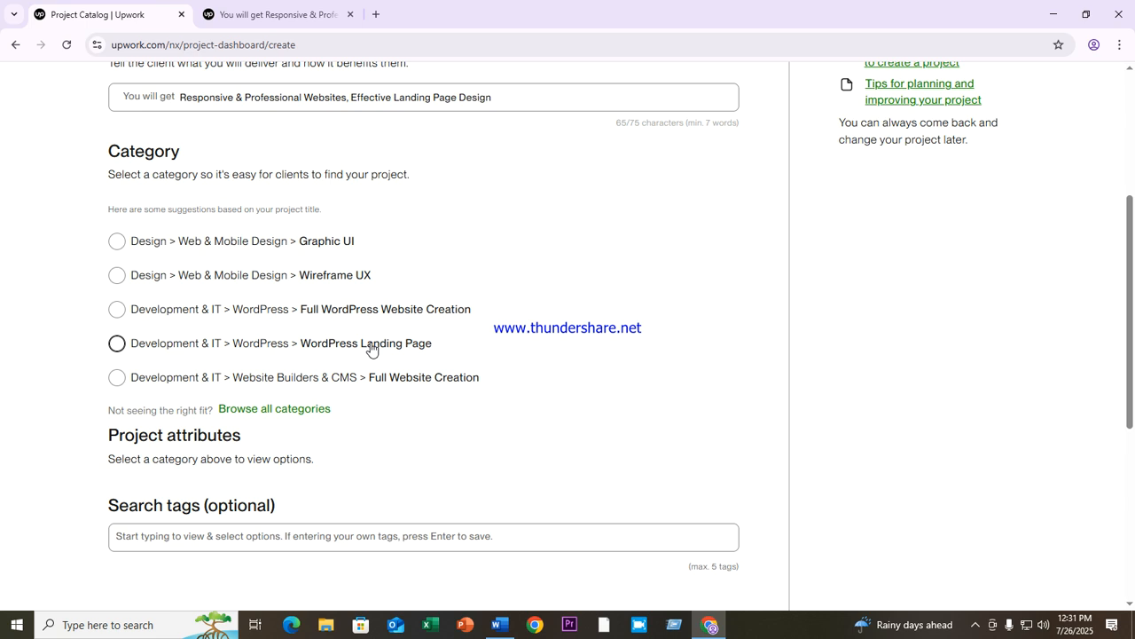
{"action": "left_click", "coordinate": [118, 344]}
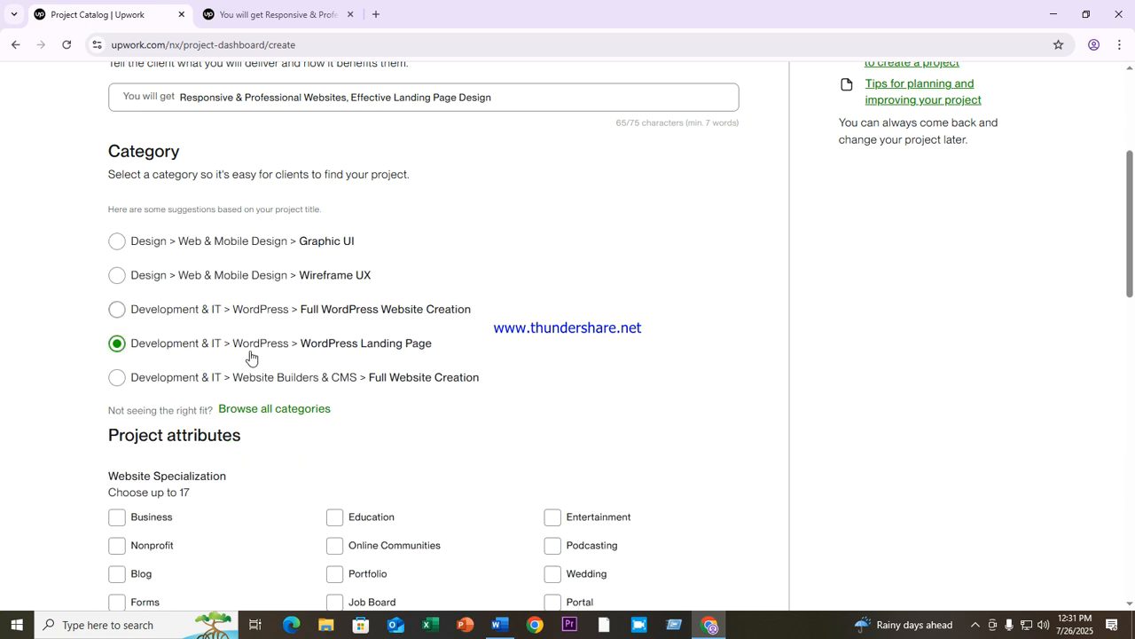
{"action": "scroll", "coordinate": [250, 357], "scroll_direction": "up", "scroll_amount": 3}
{"action": "left_click", "coordinate": [188, 248]}
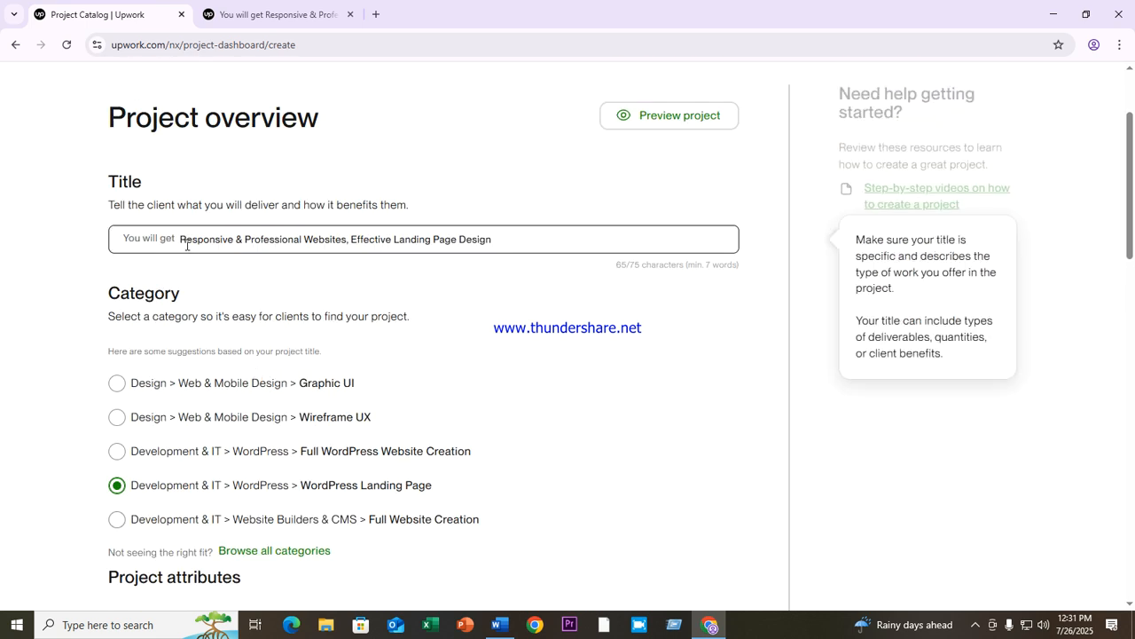
{"action": "left_click_drag", "start_coordinate": [177, 240], "coordinate": [518, 240]}
{"action": "left_click", "coordinate": [507, 308]}
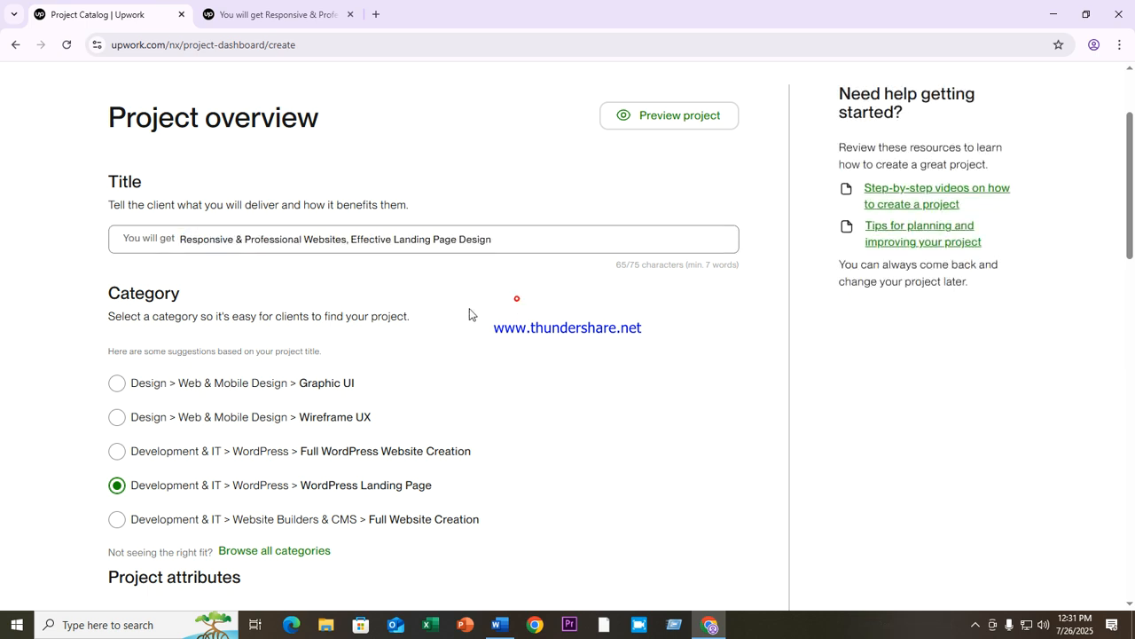
{"action": "double_click", "coordinate": [108, 295]}
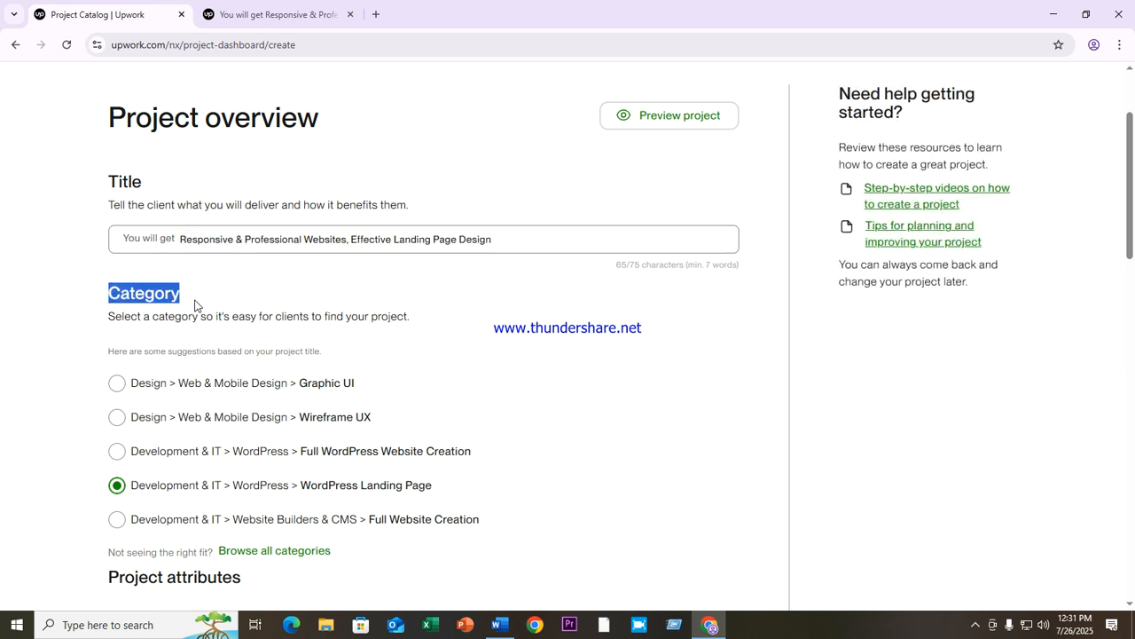
Step: Choose Education, Entertainment, Blog, Portfolio and Portal as the project's website specializations
{"action": "scroll", "coordinate": [412, 347], "scroll_direction": "down", "scroll_amount": 2}
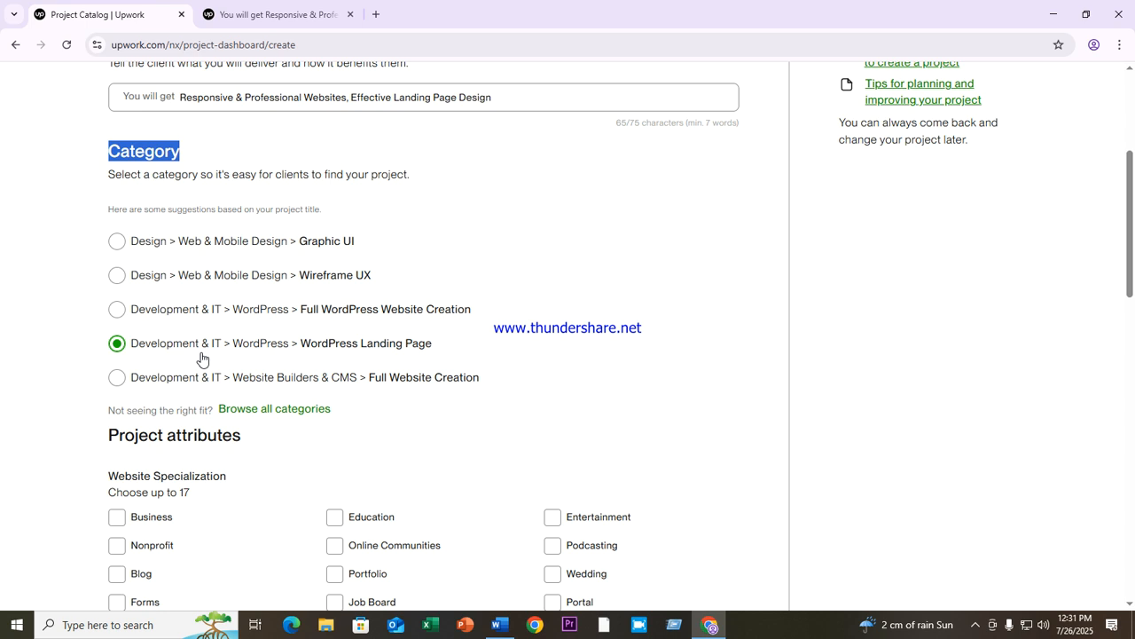
{"action": "scroll", "coordinate": [248, 339], "scroll_direction": "down", "scroll_amount": 3}
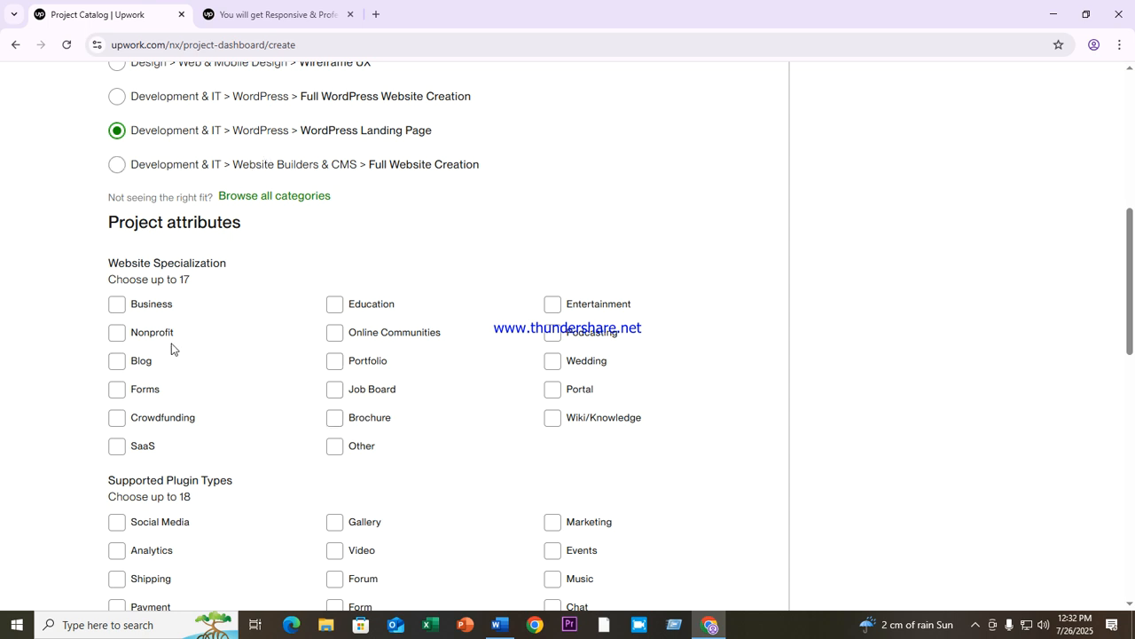
{"action": "left_click", "coordinate": [333, 305]}
{"action": "left_click", "coordinate": [550, 305]}
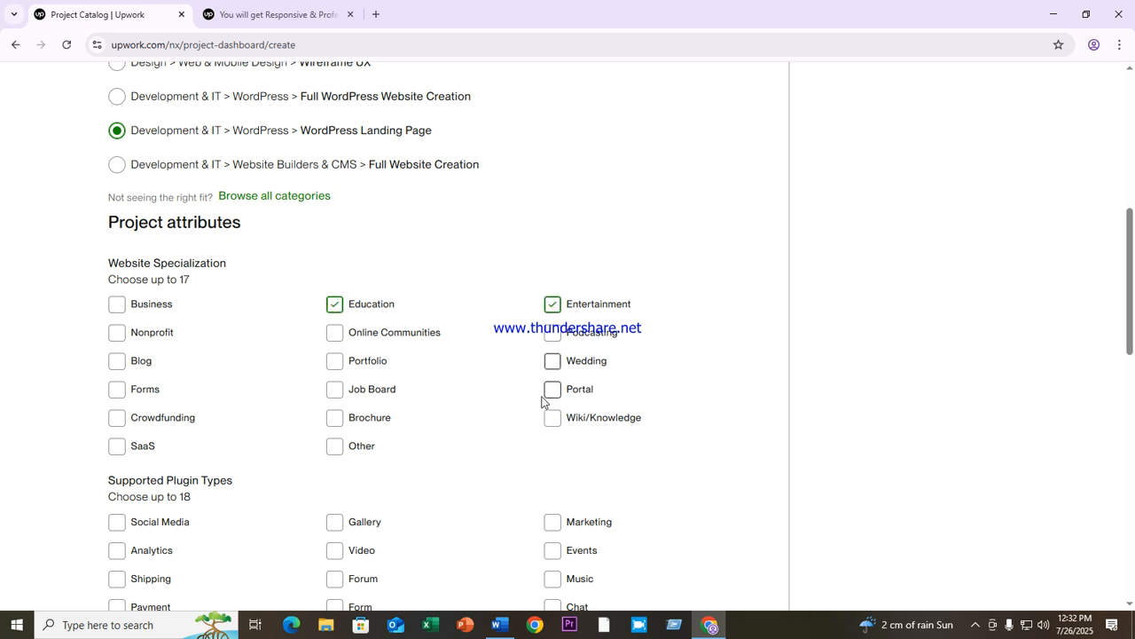
{"action": "scroll", "coordinate": [259, 398], "scroll_direction": "down", "scroll_amount": 1}
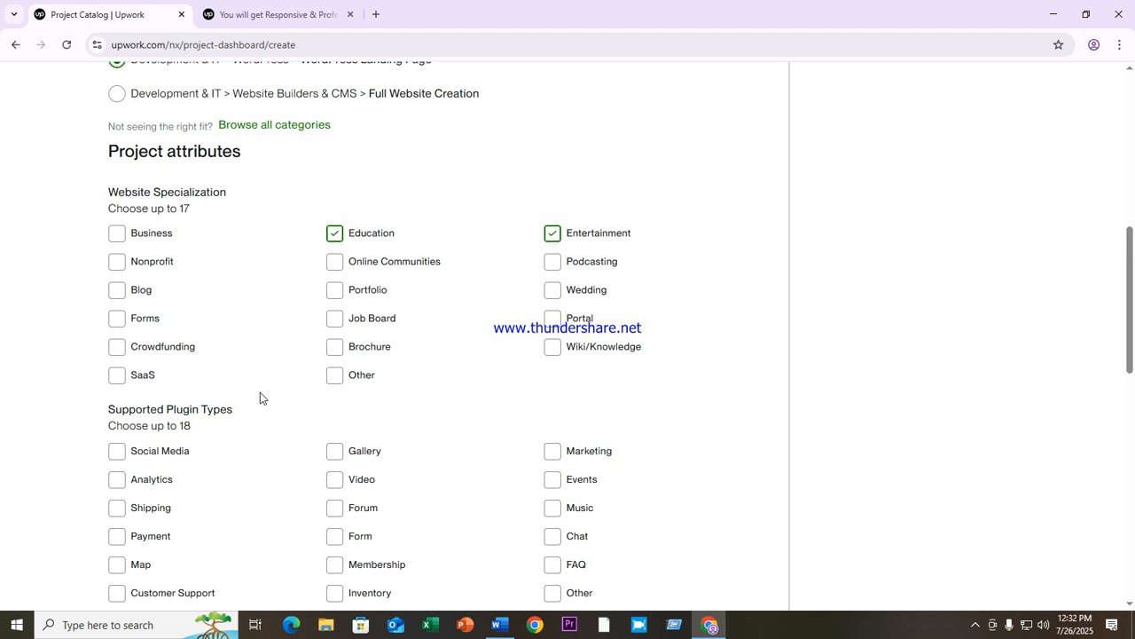
{"action": "left_click", "coordinate": [116, 290]}
{"action": "left_click", "coordinate": [336, 291]}
{"action": "scroll", "coordinate": [558, 363], "scroll_direction": "down", "scroll_amount": 2}
{"action": "left_click", "coordinate": [578, 180]}
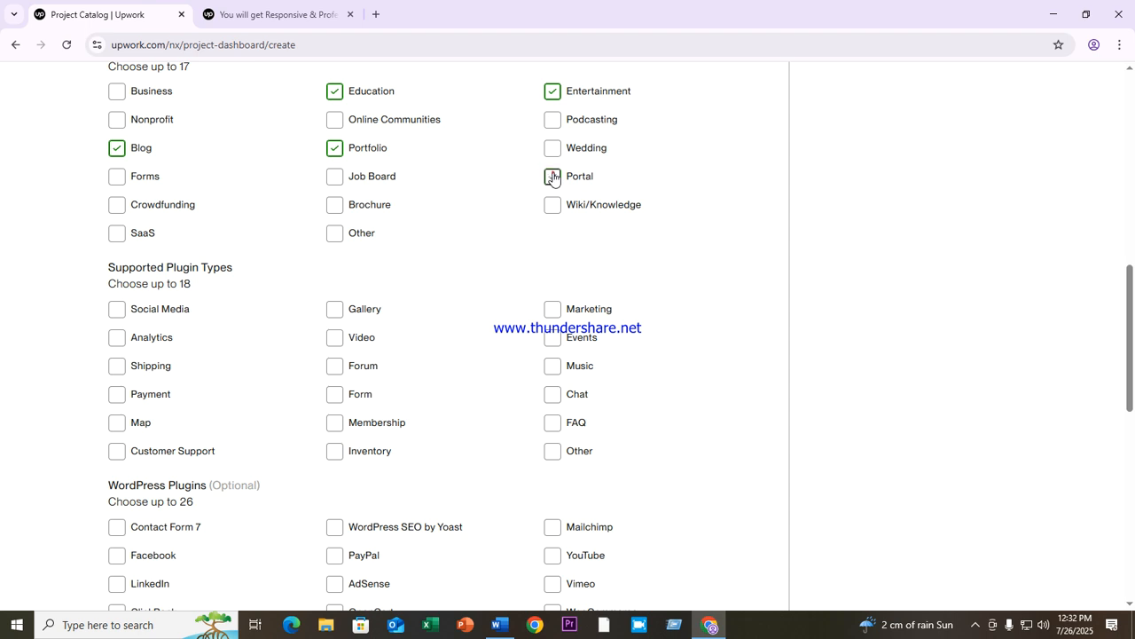
Step: Choose Form and Events as the supported plugin types
{"action": "scroll", "coordinate": [133, 262], "scroll_direction": "down", "scroll_amount": 1}
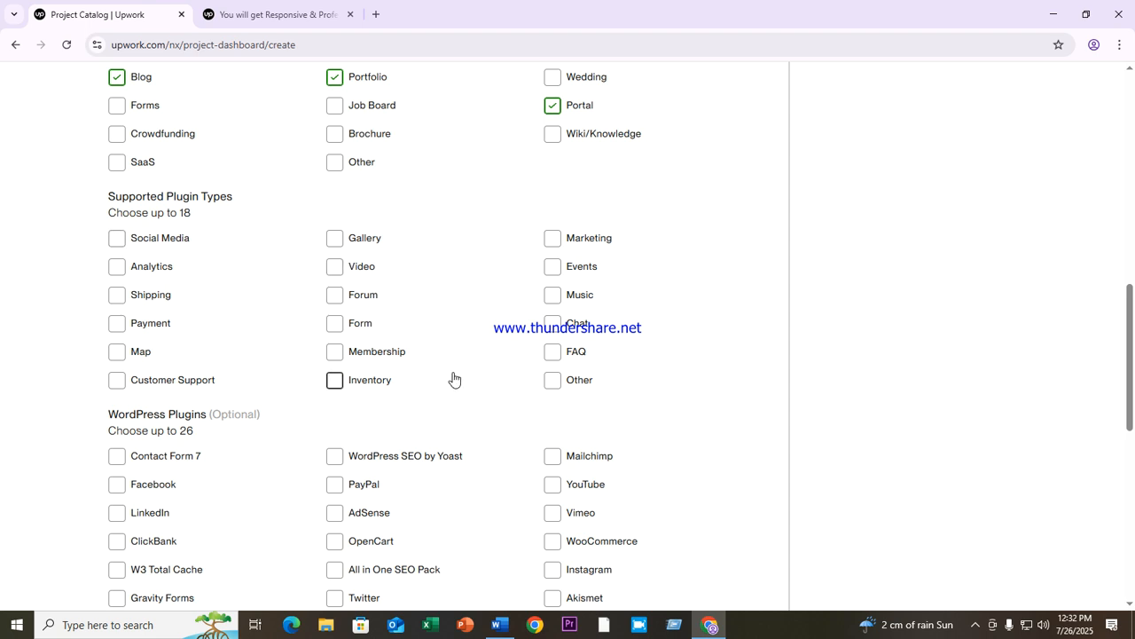
{"action": "scroll", "coordinate": [454, 357], "scroll_direction": "down", "scroll_amount": 2}
{"action": "scroll", "coordinate": [454, 358], "scroll_direction": "up", "scroll_amount": 1}
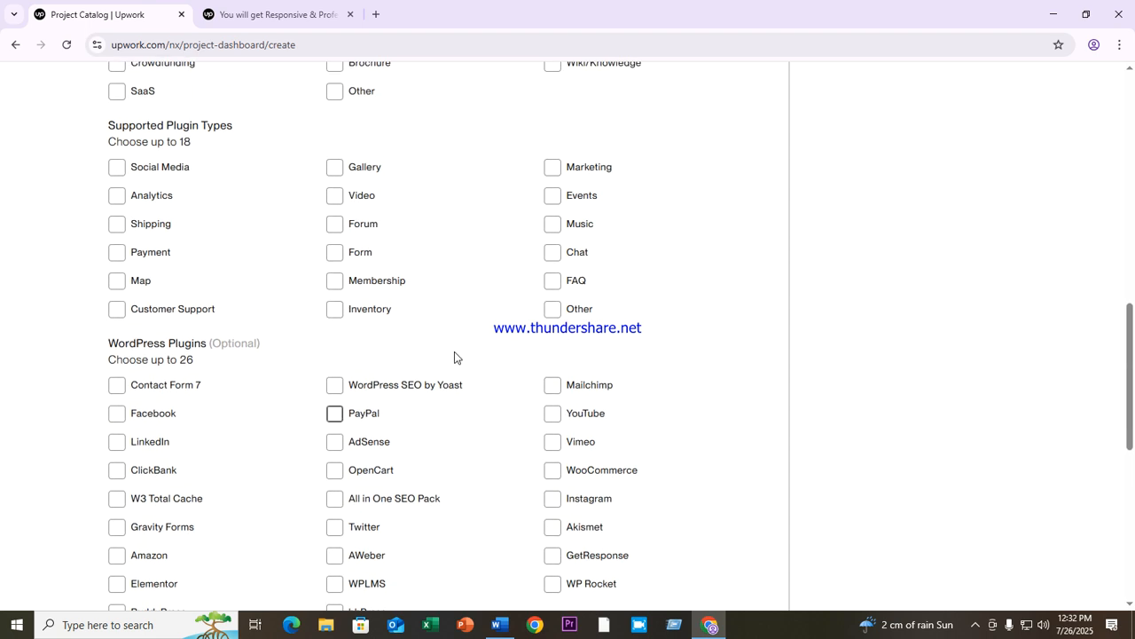
{"action": "scroll", "coordinate": [454, 360], "scroll_direction": "down", "scroll_amount": 2}
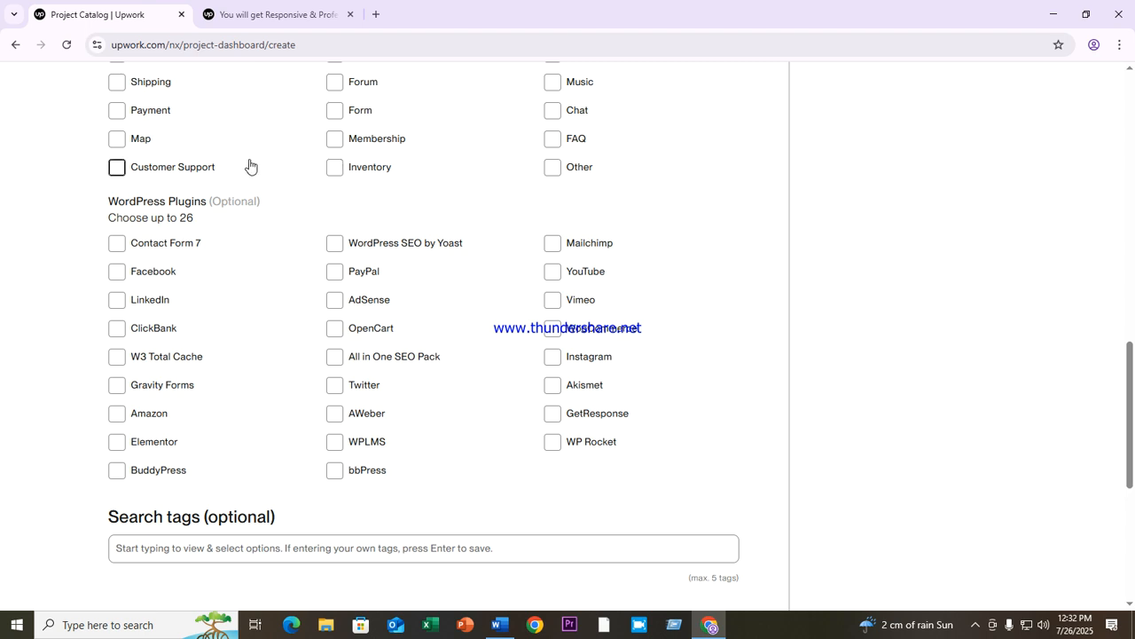
{"action": "scroll", "coordinate": [494, 204], "scroll_direction": "up", "scroll_amount": 1}
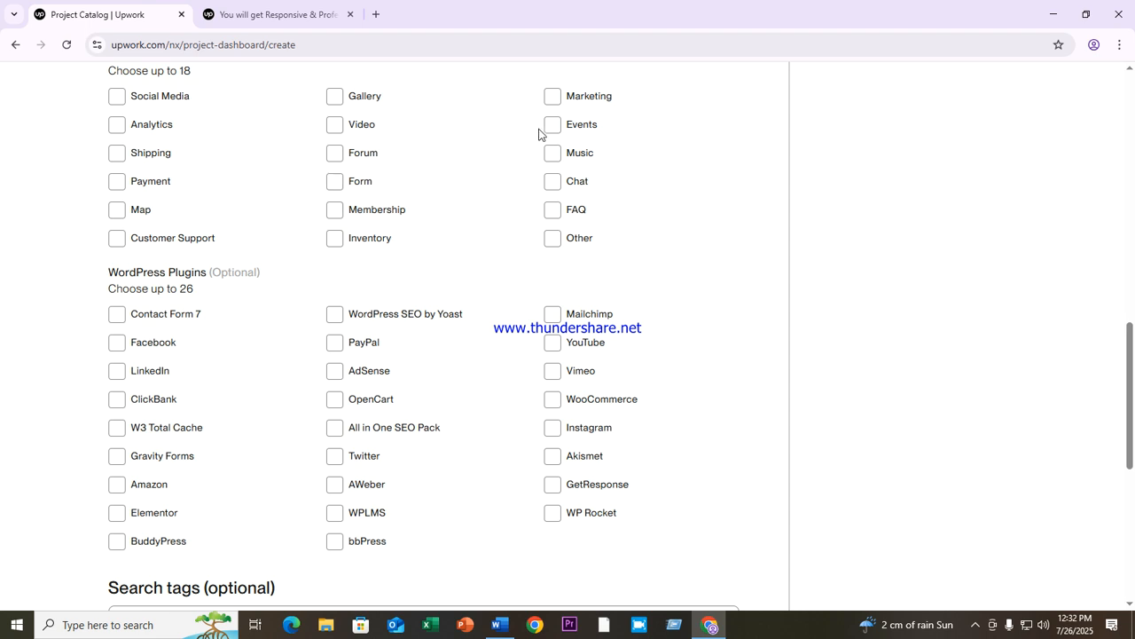
{"action": "left_click", "coordinate": [335, 182]}
{"action": "left_click", "coordinate": [552, 126]}
Step: Choose the WordPress plugins for the project, including Contact Form 7, Elementor, OpenCart and LinkedIn
{"action": "scroll", "coordinate": [281, 322], "scroll_direction": "down", "scroll_amount": 3}
{"action": "scroll", "coordinate": [281, 322], "scroll_direction": "up", "scroll_amount": 1}
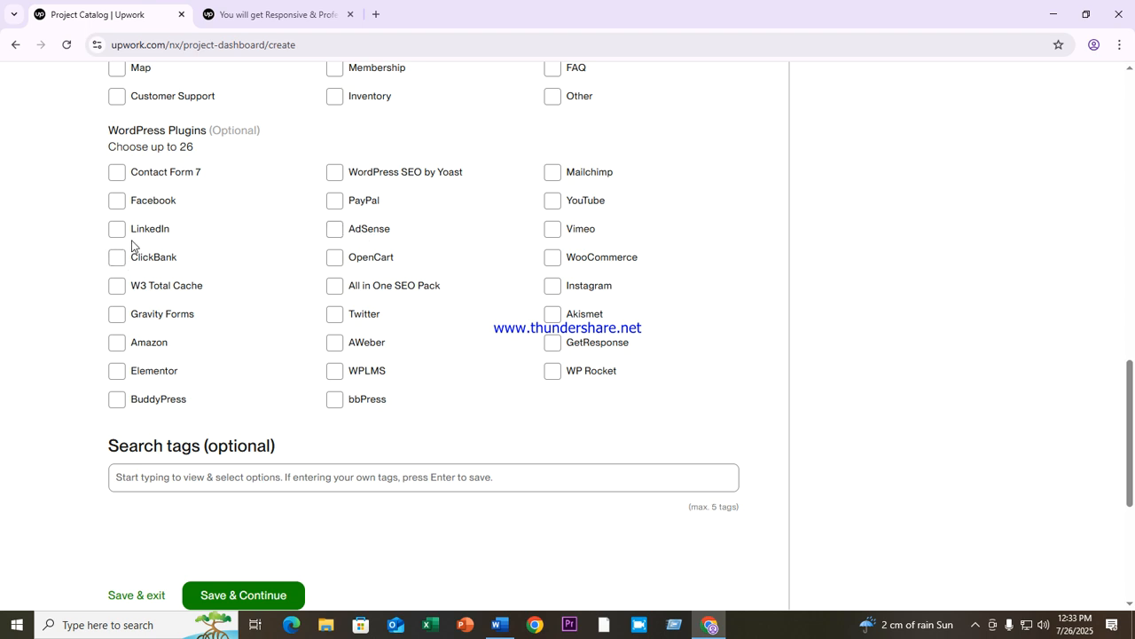
{"action": "left_click", "coordinate": [116, 171]}
{"action": "left_click", "coordinate": [147, 372]}
{"action": "left_click", "coordinate": [355, 259]}
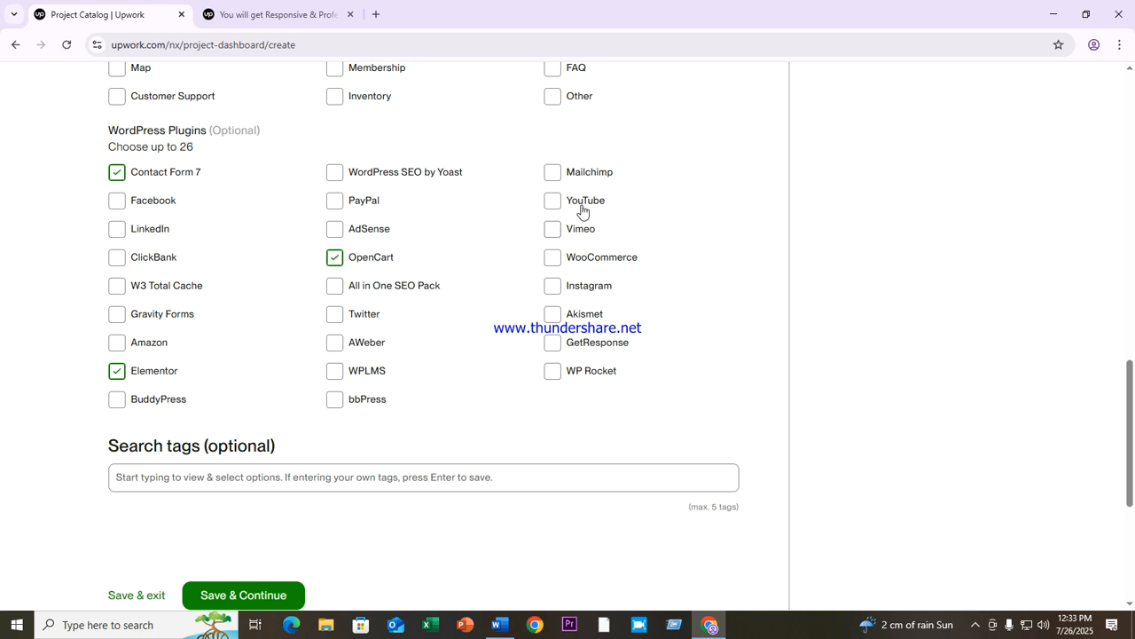
{"action": "scroll", "coordinate": [256, 241], "scroll_direction": "down", "scroll_amount": 2}
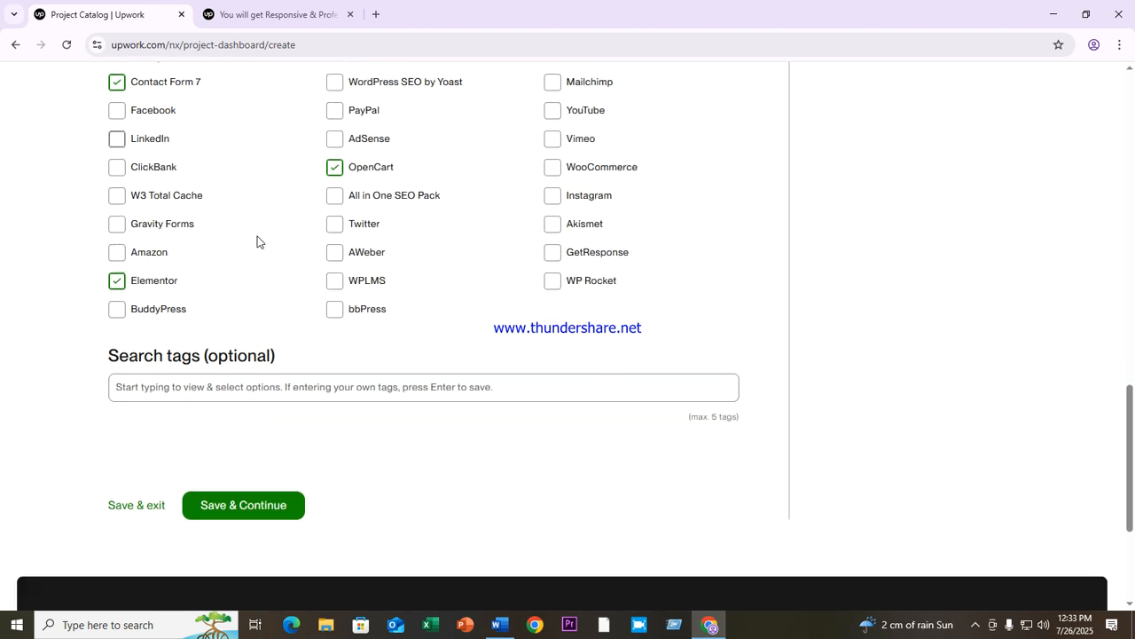
{"action": "left_click", "coordinate": [149, 88]}
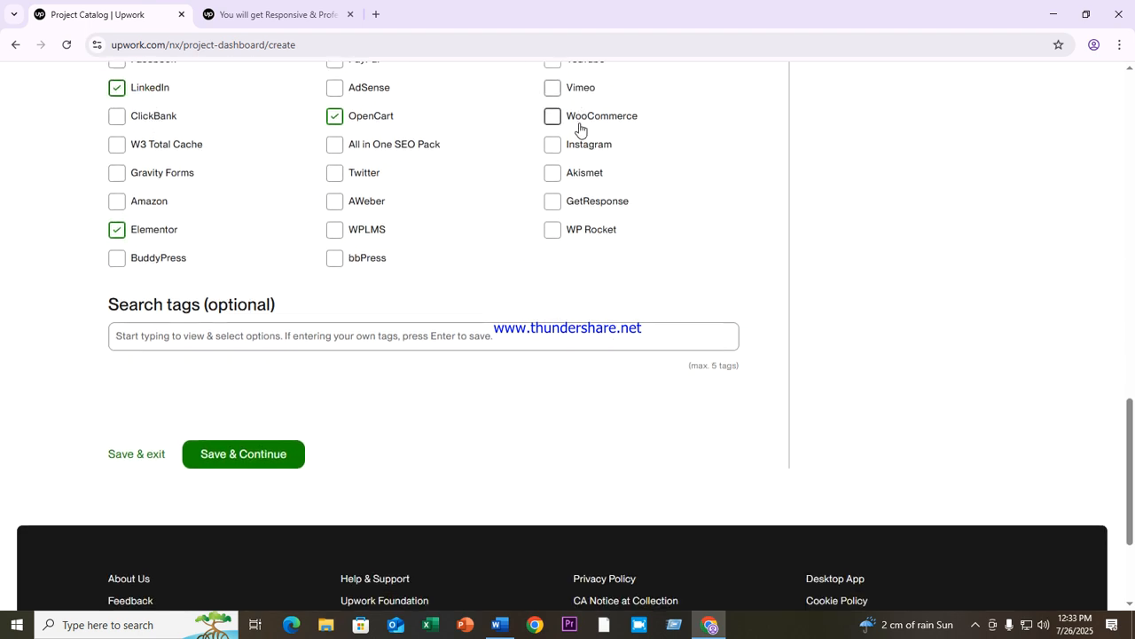
{"action": "scroll", "coordinate": [579, 130], "scroll_direction": "up", "scroll_amount": 1}
{"action": "left_click", "coordinate": [575, 134]}
Step: Add "Responsive & Professional Websites" from the project title as a search tag
{"action": "scroll", "coordinate": [688, 231], "scroll_direction": "down", "scroll_amount": 1}
{"action": "scroll", "coordinate": [703, 262], "scroll_direction": "down", "scroll_amount": 1}
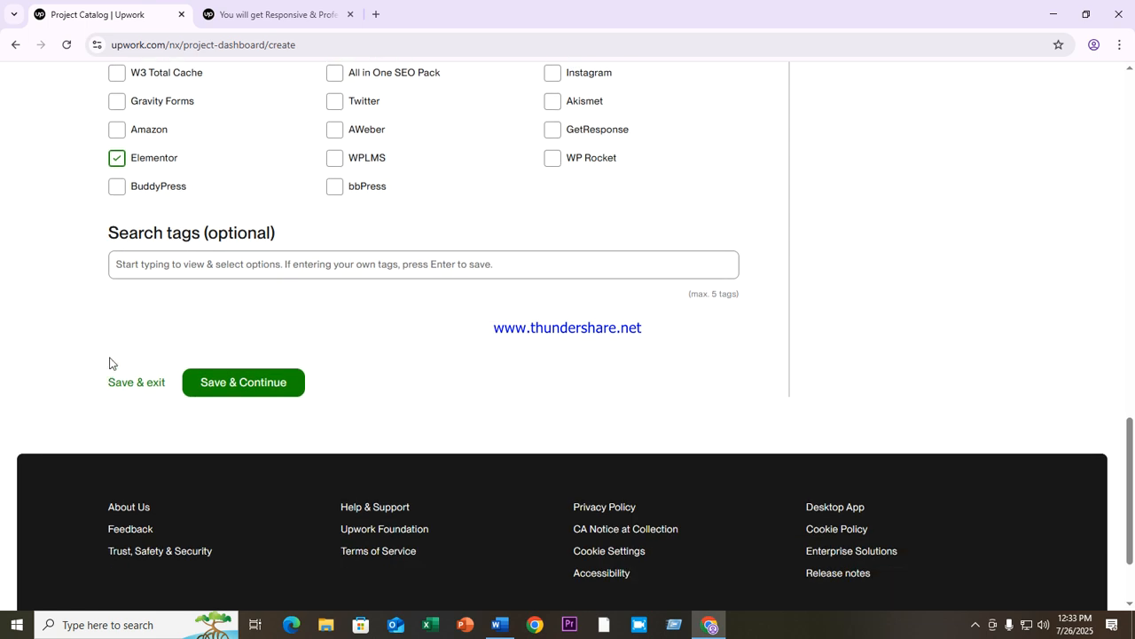
{"action": "left_click", "coordinate": [142, 269]}
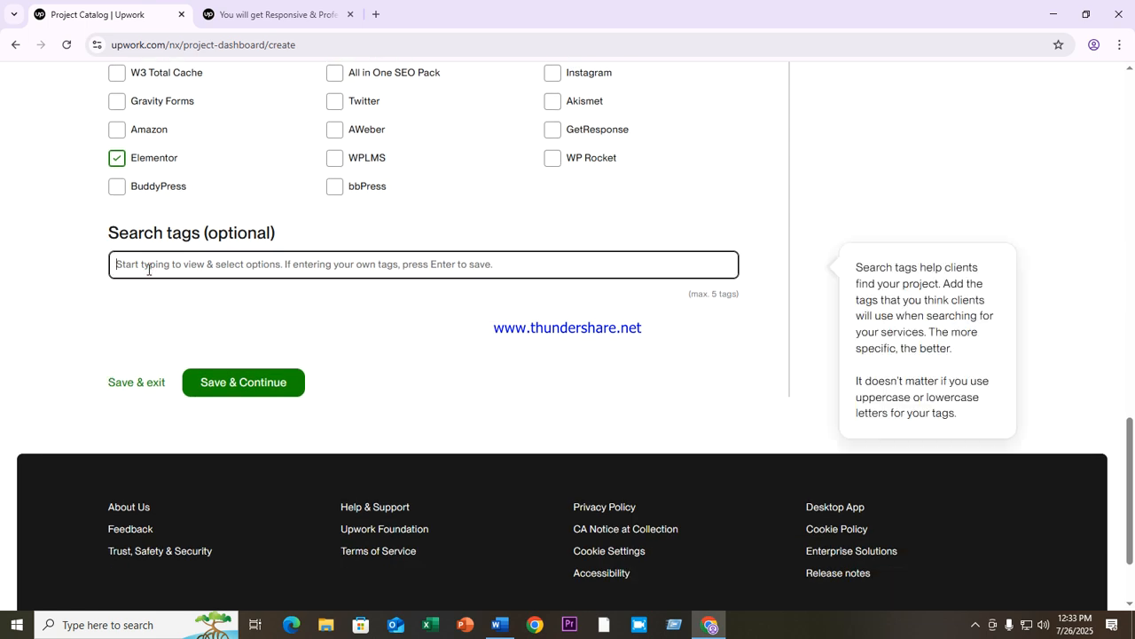
{"action": "left_click", "coordinate": [256, 281]}
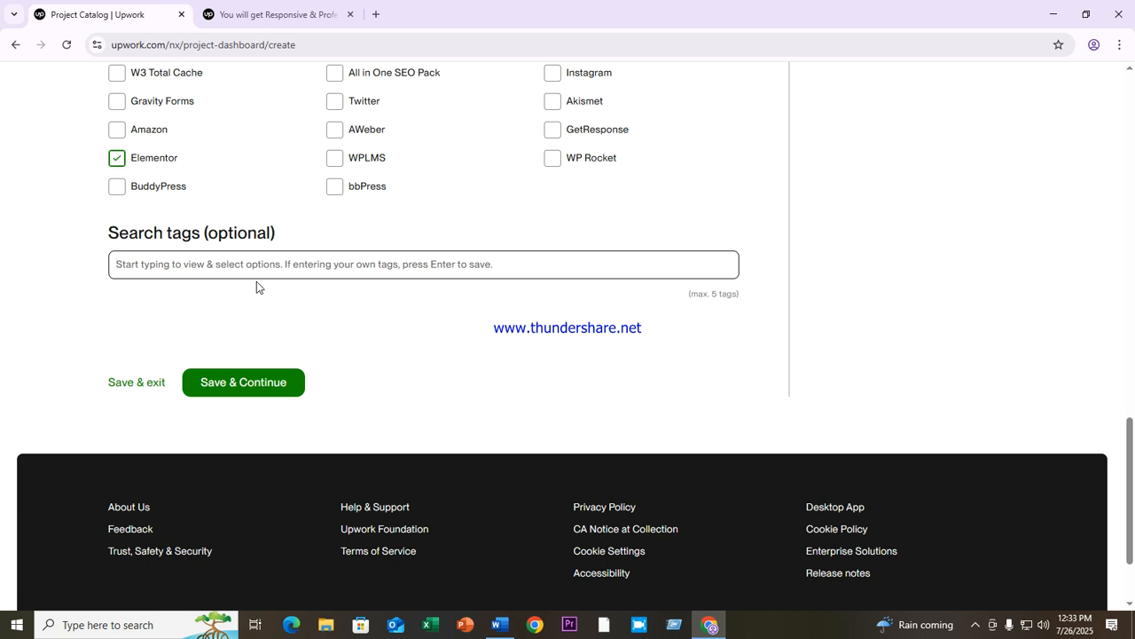
{"action": "scroll", "coordinate": [314, 293], "scroll_direction": "up", "scroll_amount": 15}
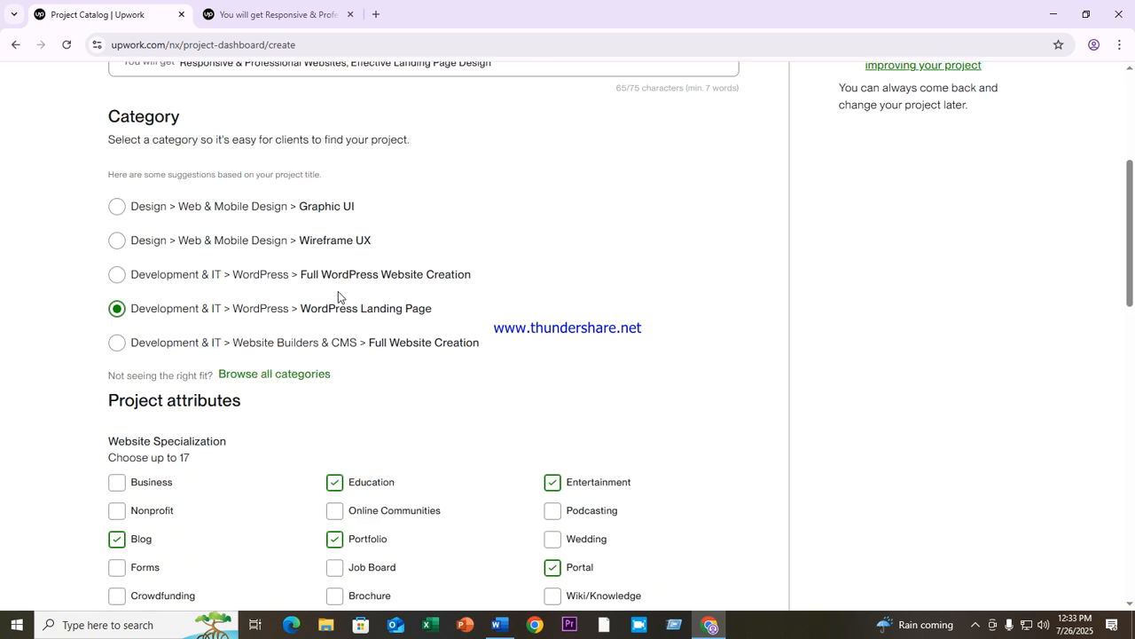
{"action": "left_click", "coordinate": [197, 238]}
{"action": "left_click_drag", "start_coordinate": [181, 242], "coordinate": [512, 248]}
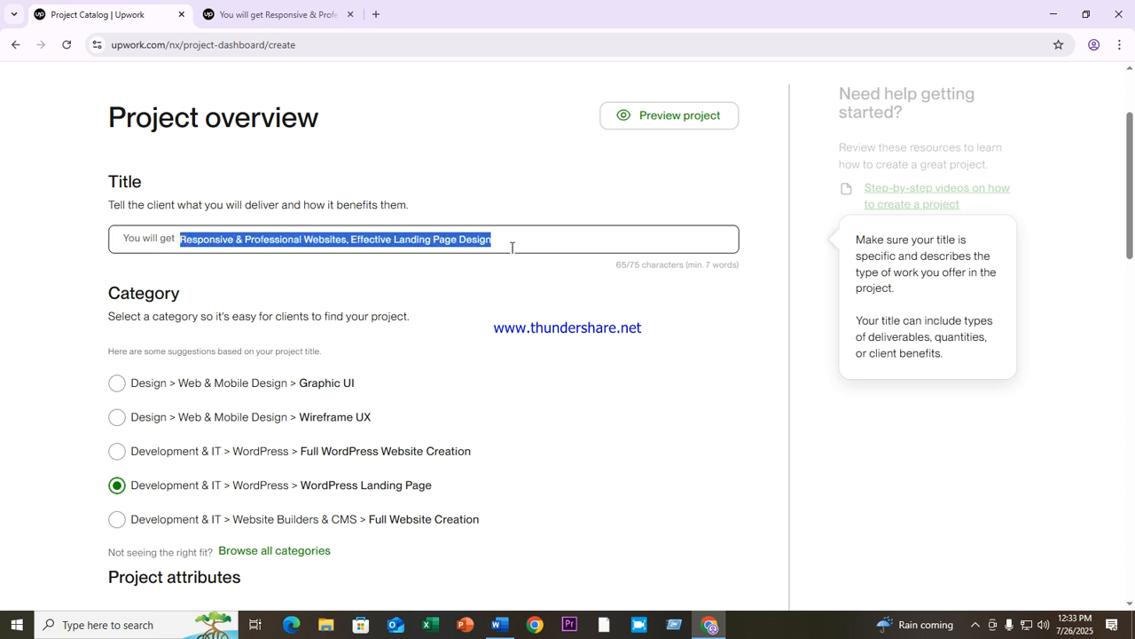
{"action": "left_click", "coordinate": [294, 242]}
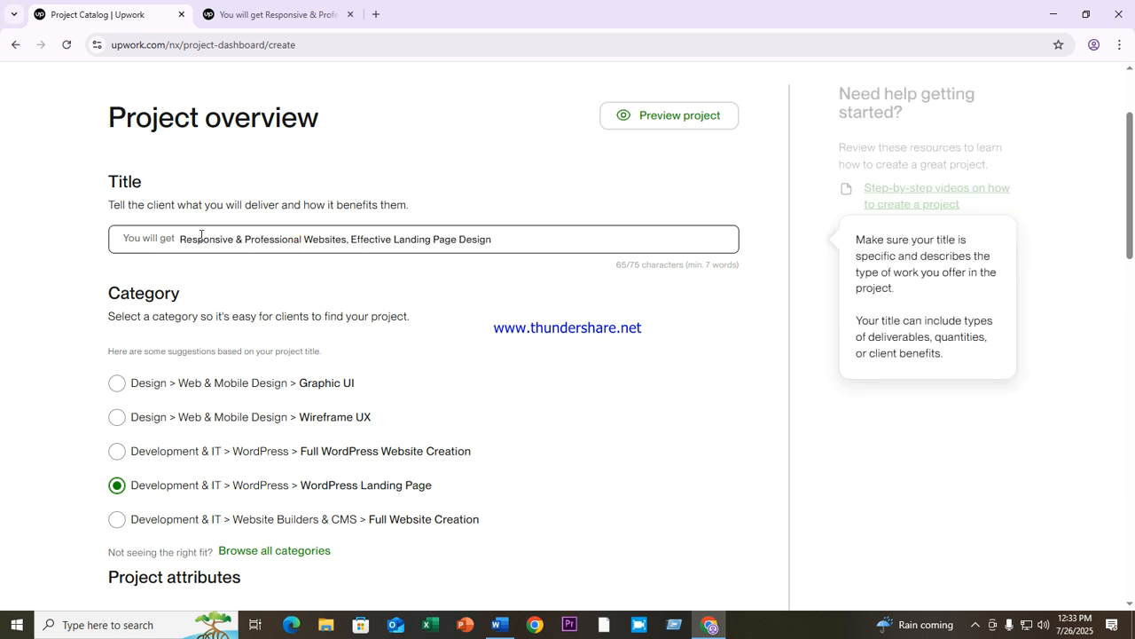
{"action": "left_click_drag", "start_coordinate": [182, 239], "coordinate": [341, 241]}
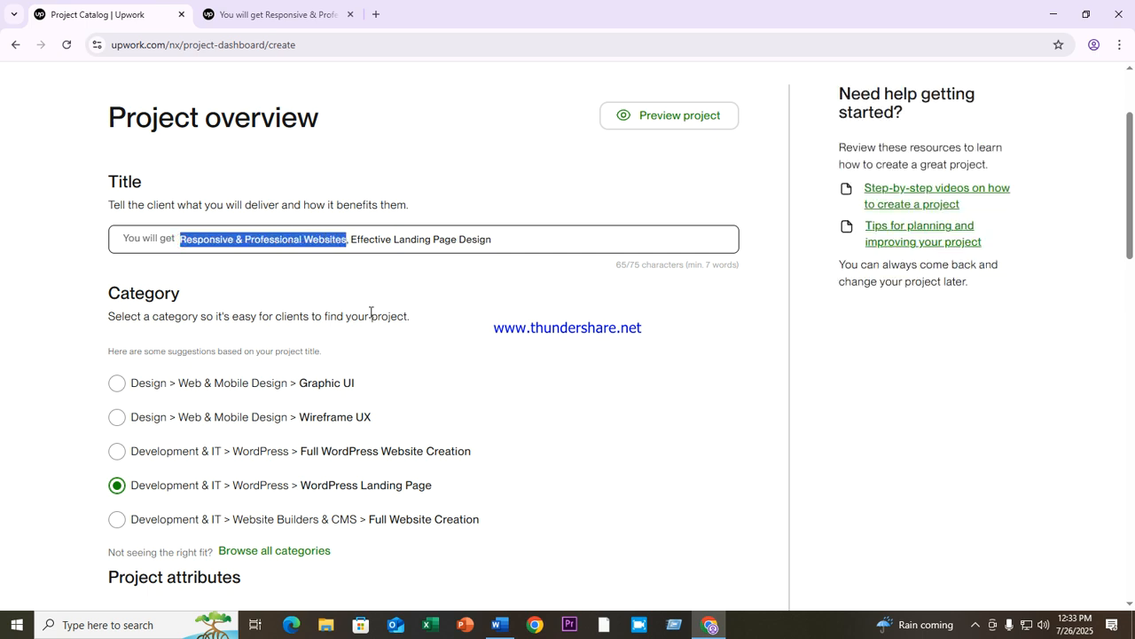
{"action": "scroll", "coordinate": [371, 312], "scroll_direction": "down", "scroll_amount": 15}
{"action": "left_click", "coordinate": [228, 134]}
{"action": "type", "text": "Responsive & Professional Websites"}
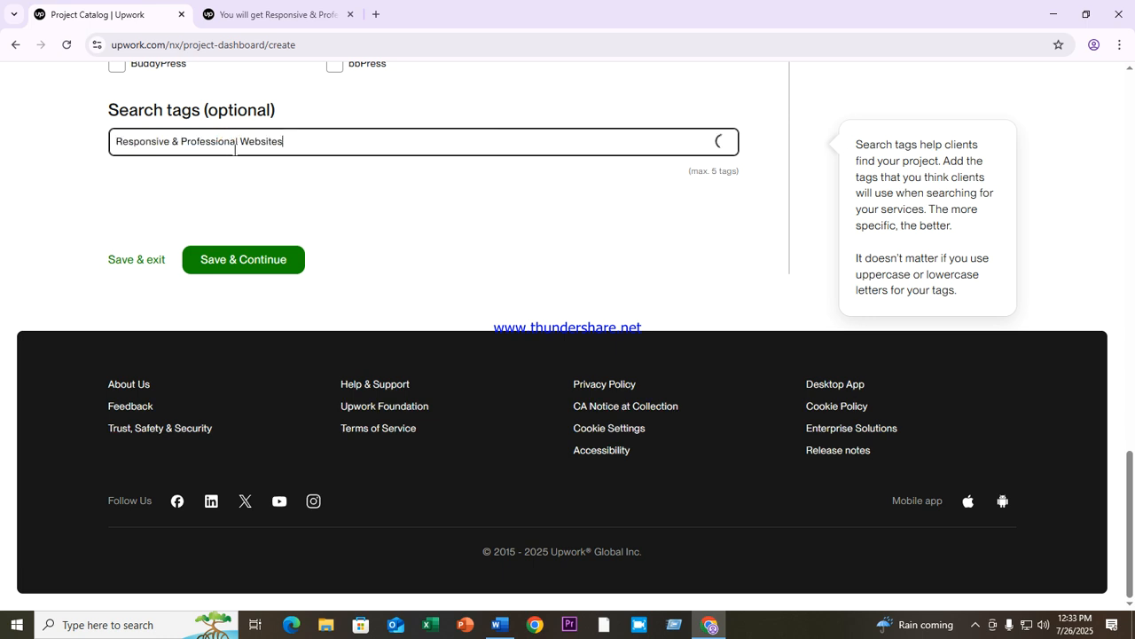
{"action": "left_click", "coordinate": [307, 186]}
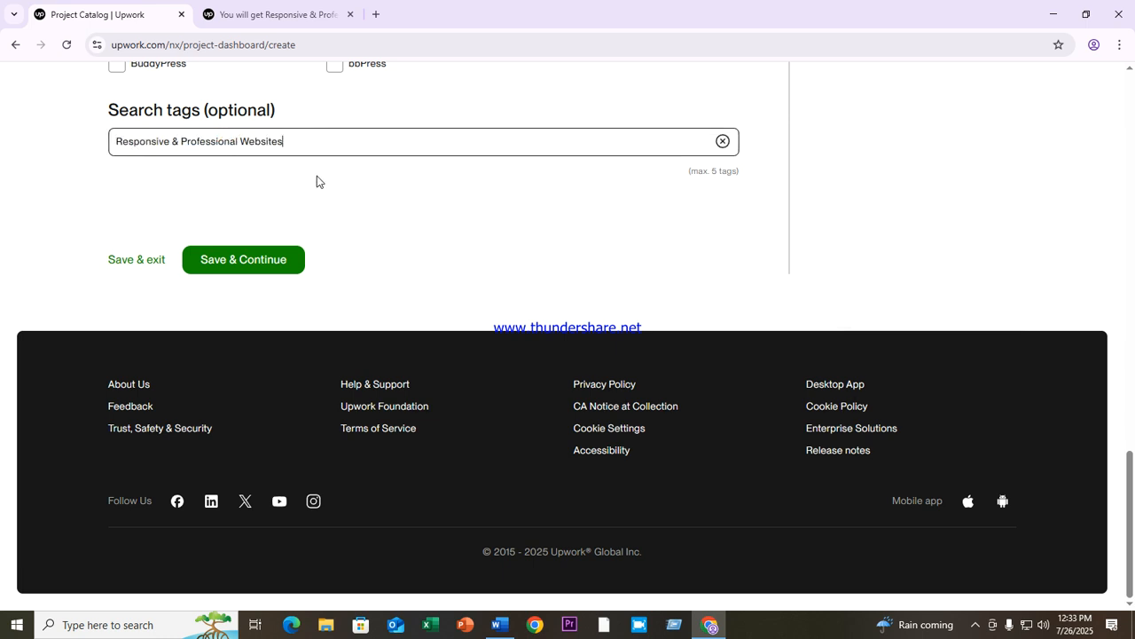
{"action": "key", "text": "Return"}
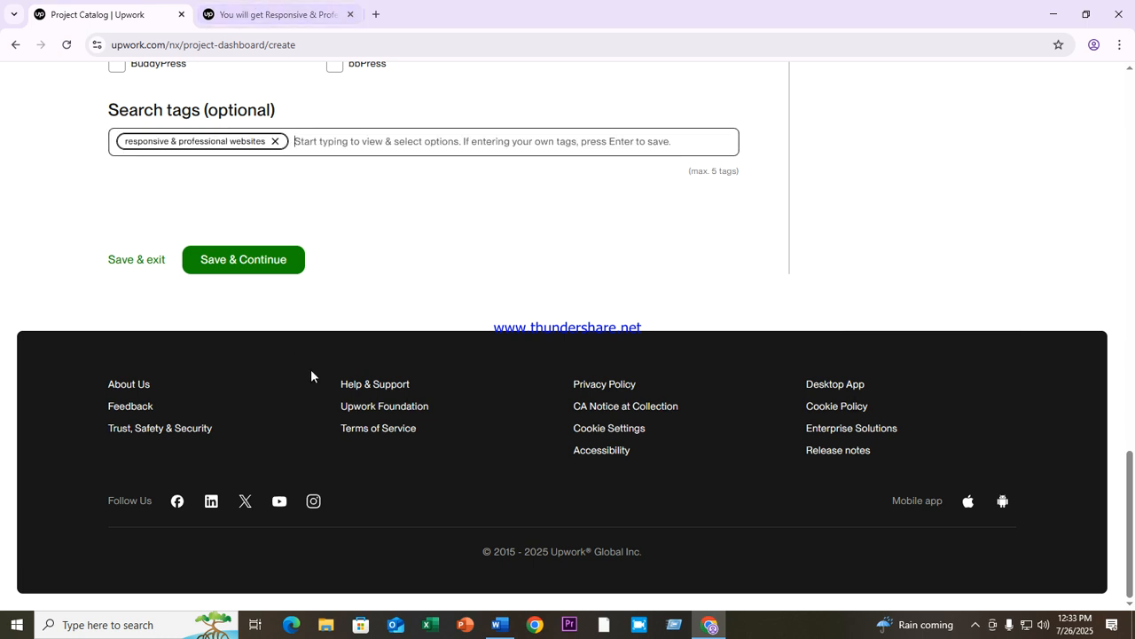
Step: Add "Effective Landing Page Design" from the project title as a search tag
{"action": "scroll", "coordinate": [484, 221], "scroll_direction": "up", "scroll_amount": 20}
{"action": "scroll", "coordinate": [473, 225], "scroll_direction": "up", "scroll_amount": 1}
{"action": "left_click", "coordinate": [349, 329]}
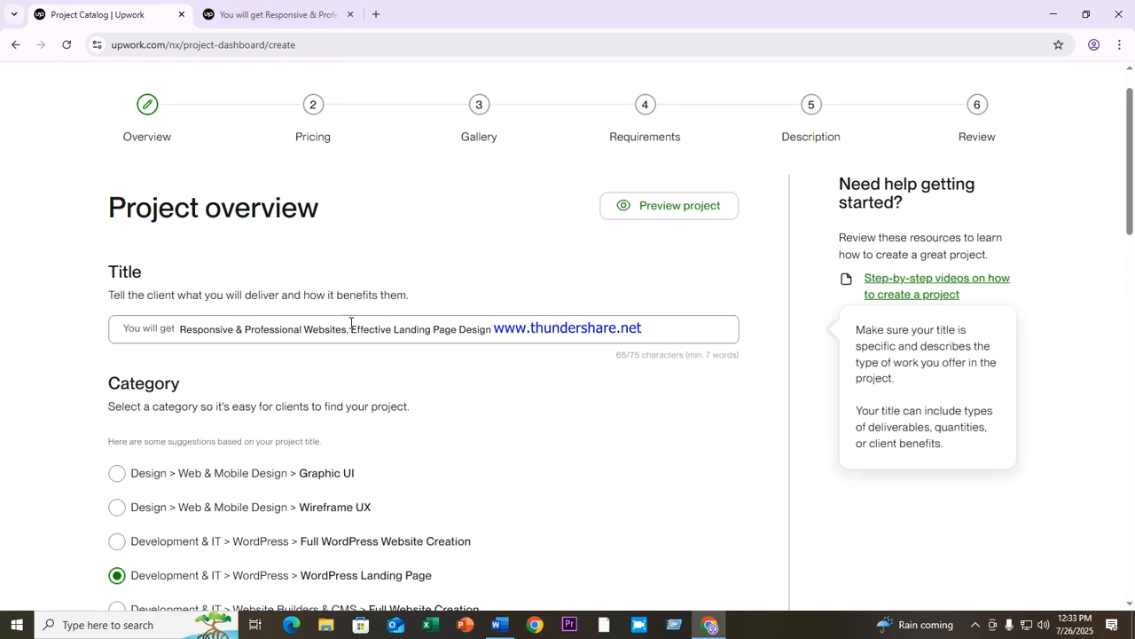
{"action": "left_click_drag", "start_coordinate": [349, 330], "coordinate": [432, 329]}
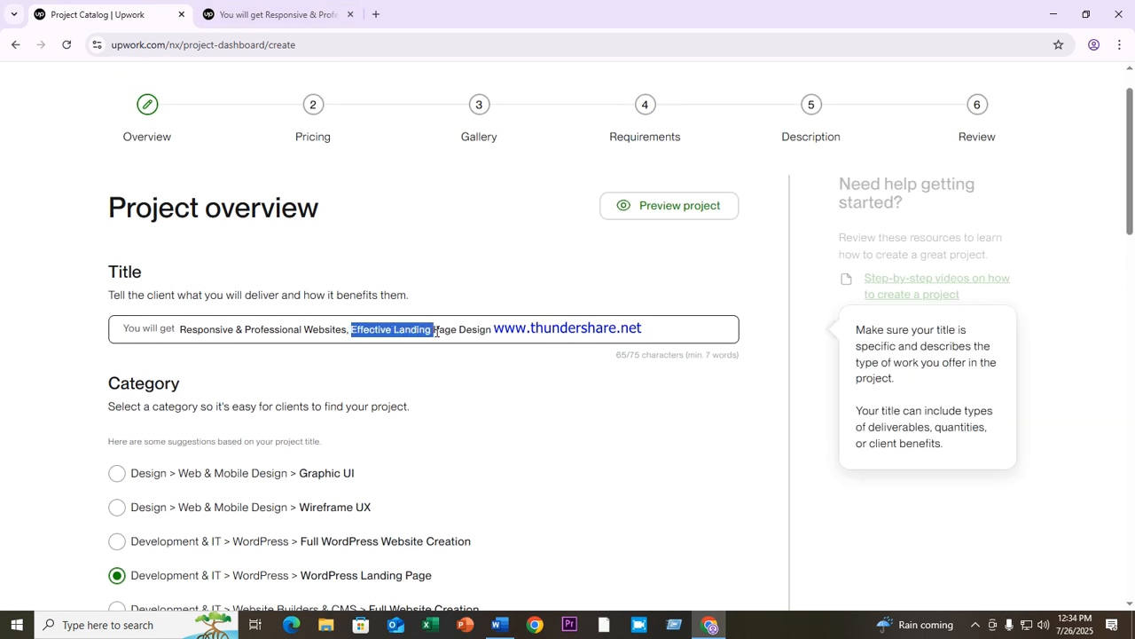
{"action": "left_click_drag", "start_coordinate": [439, 330], "coordinate": [493, 334]}
{"action": "key", "text": "ctrl+c"}
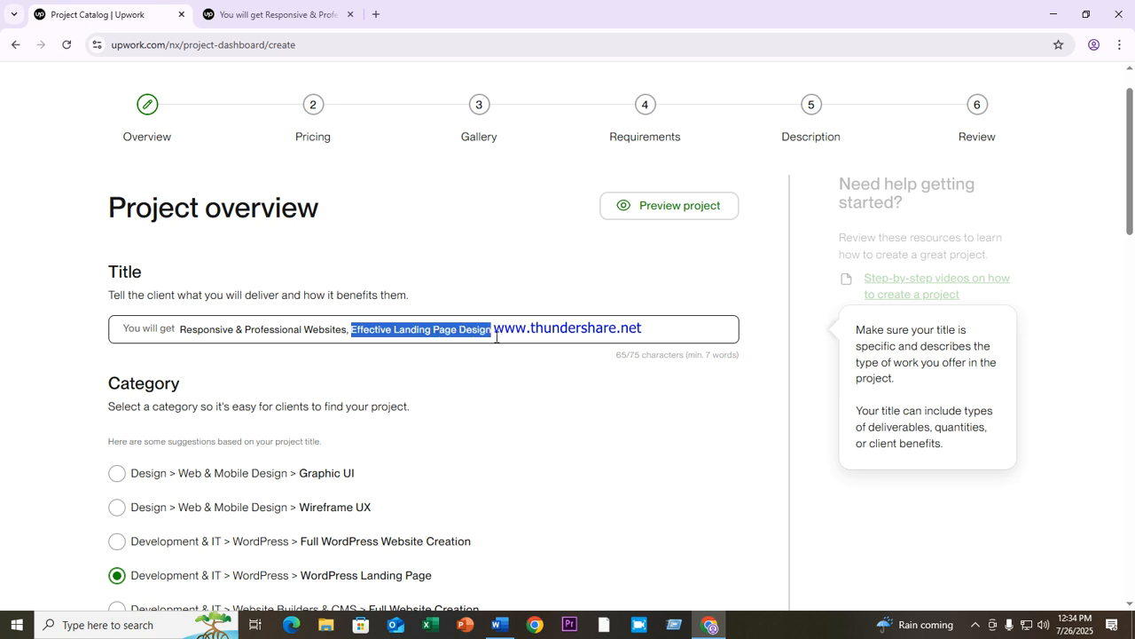
{"action": "left_click", "coordinate": [375, 377]}
{"action": "scroll", "coordinate": [375, 381], "scroll_direction": "down", "scroll_amount": 8}
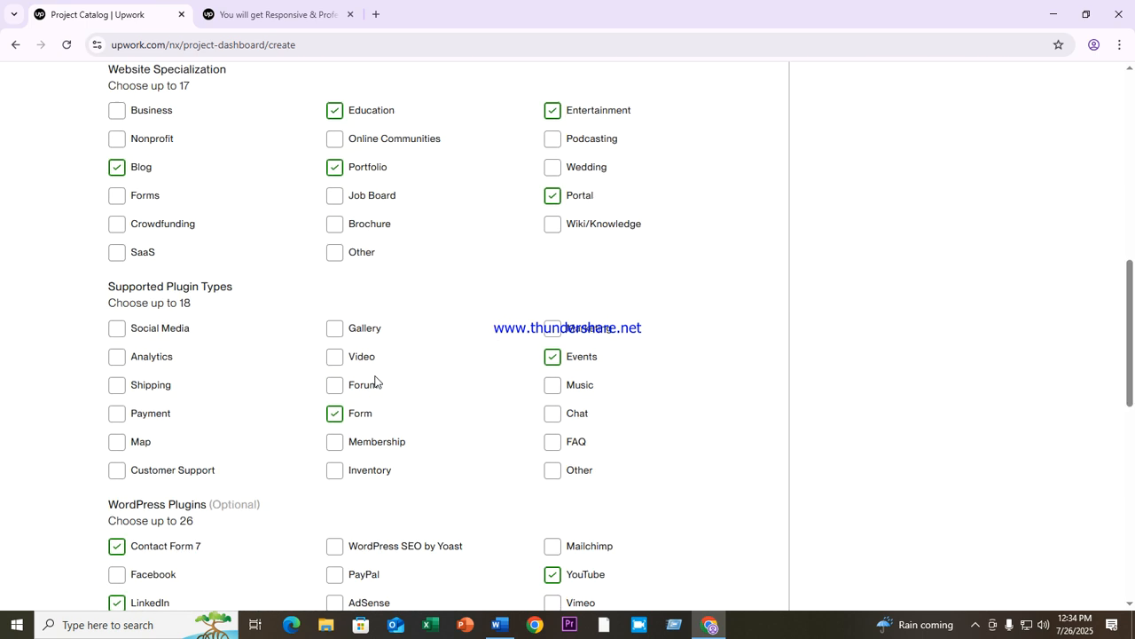
{"action": "scroll", "coordinate": [376, 381], "scroll_direction": "down", "scroll_amount": 8}
{"action": "left_click", "coordinate": [337, 213]}
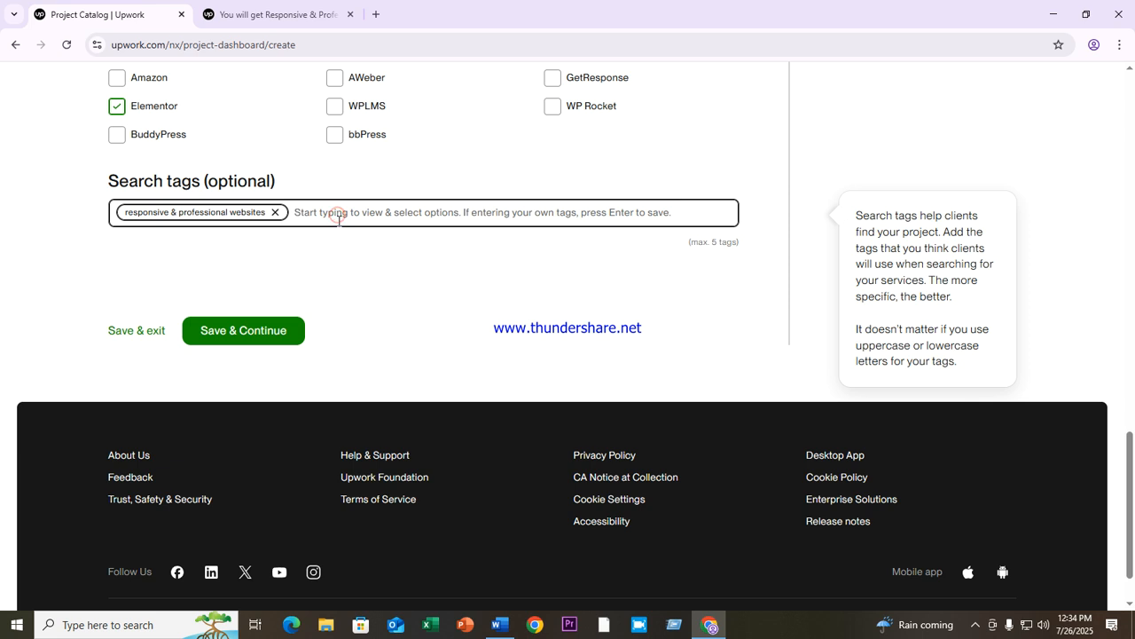
{"action": "key", "text": "ctrl+v"}
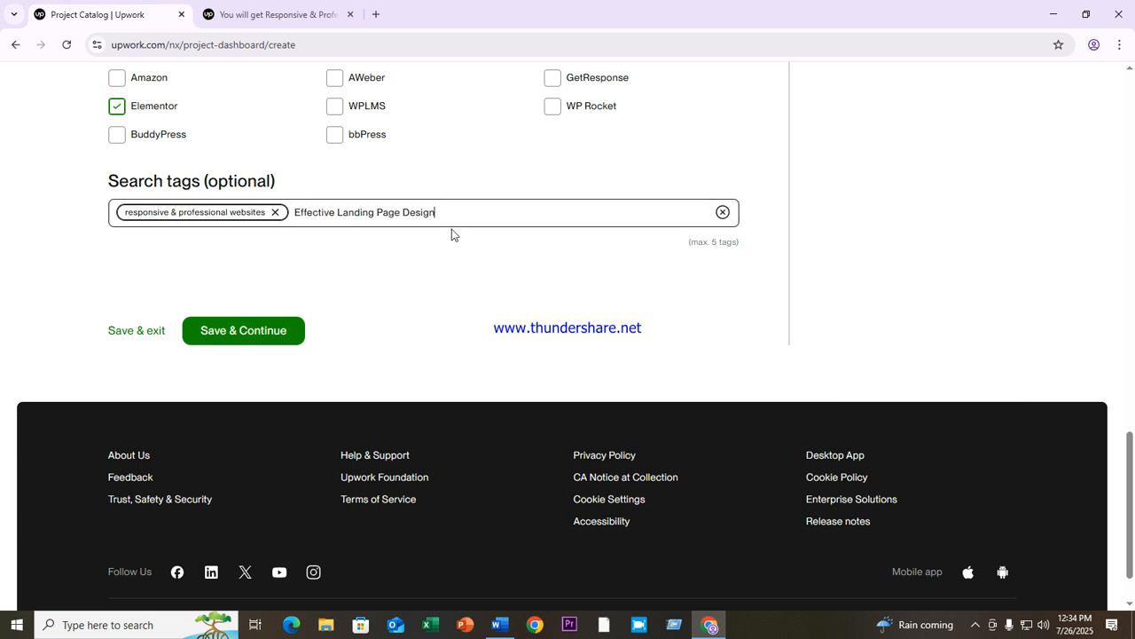
{"action": "key", "text": "Return"}
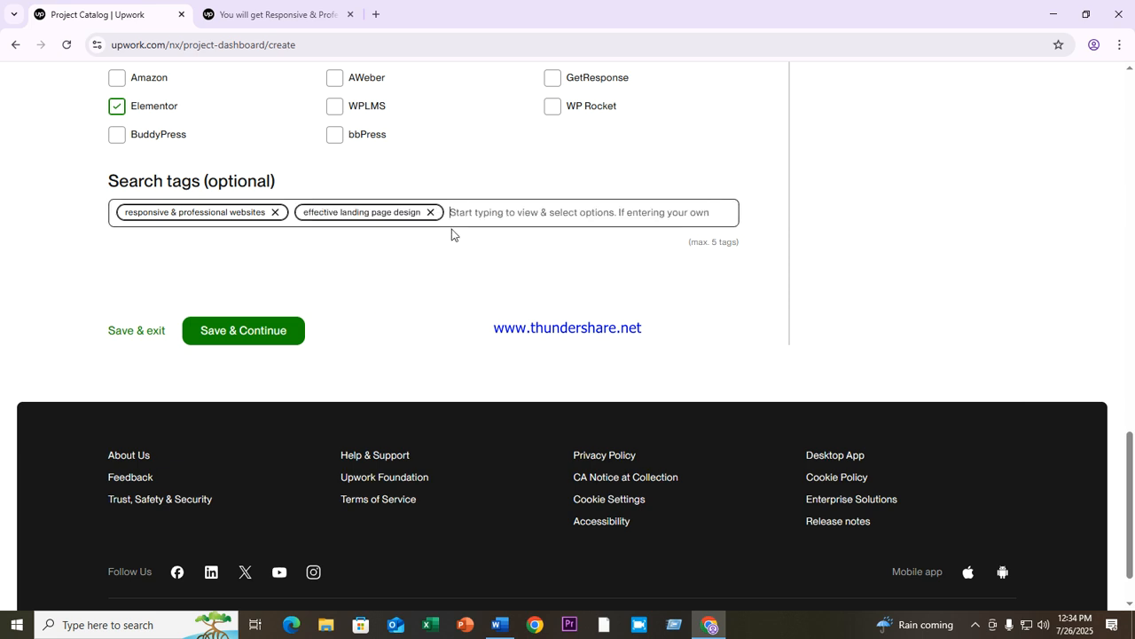
Step: Add the suggested Web Design and Elementor entries as search tags
{"action": "type", "text": "web de"}
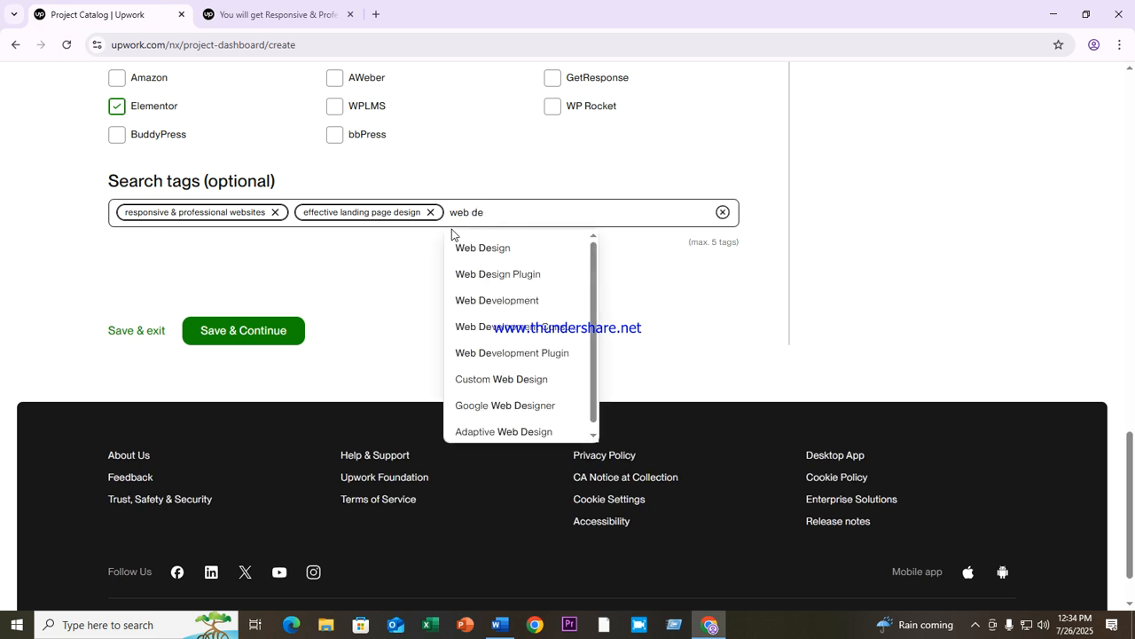
{"action": "left_click", "coordinate": [479, 250]}
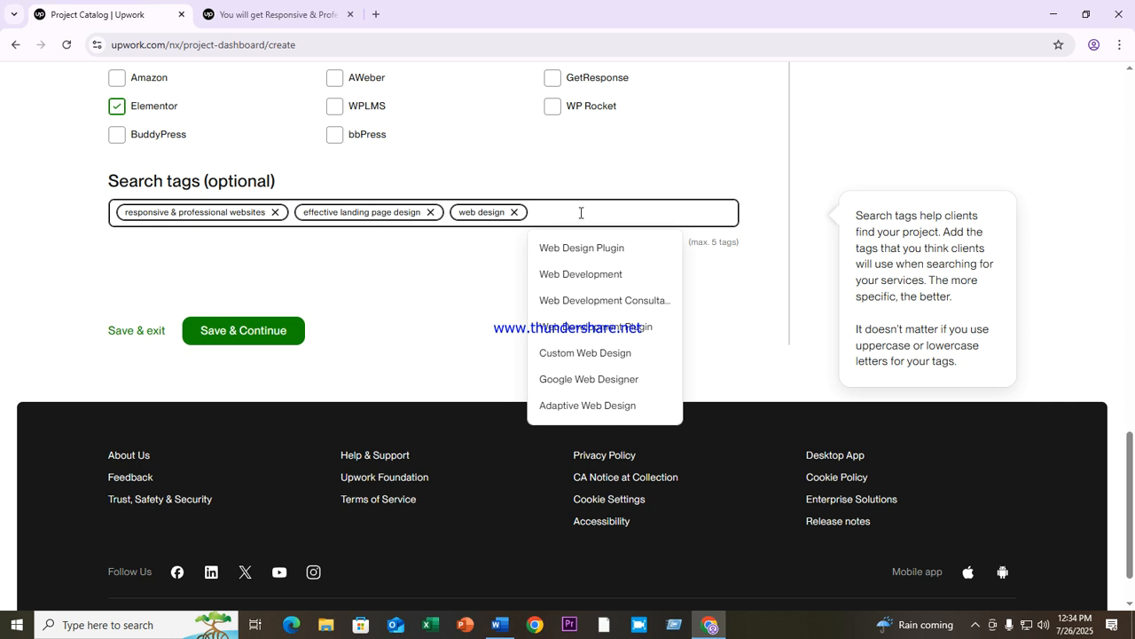
{"action": "type", "text": "elem"}
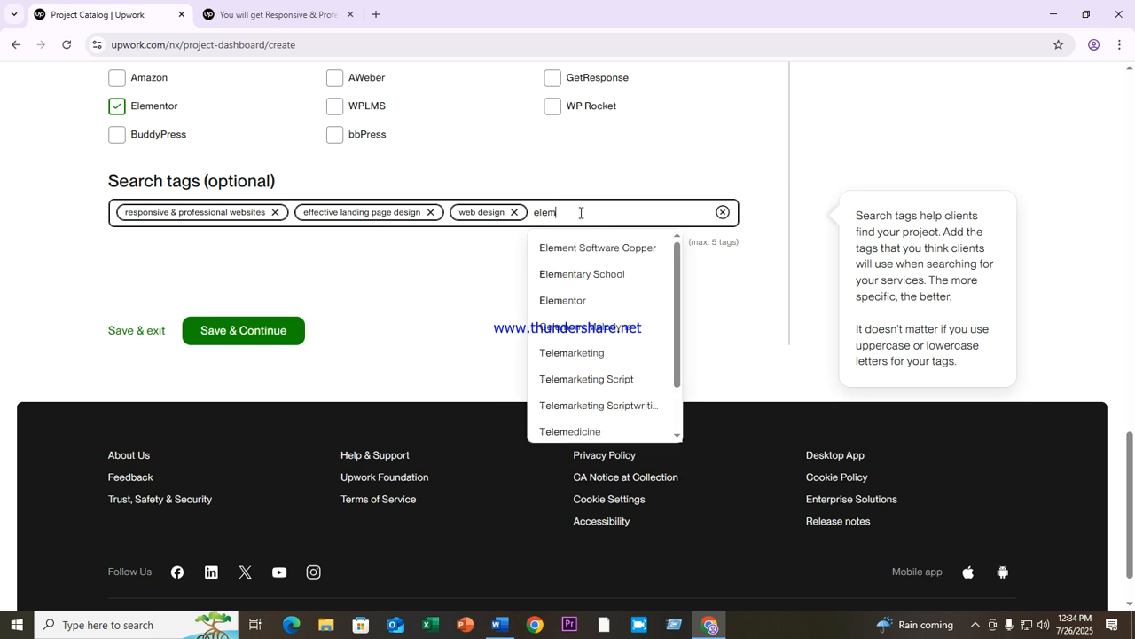
{"action": "left_click", "coordinate": [563, 302]}
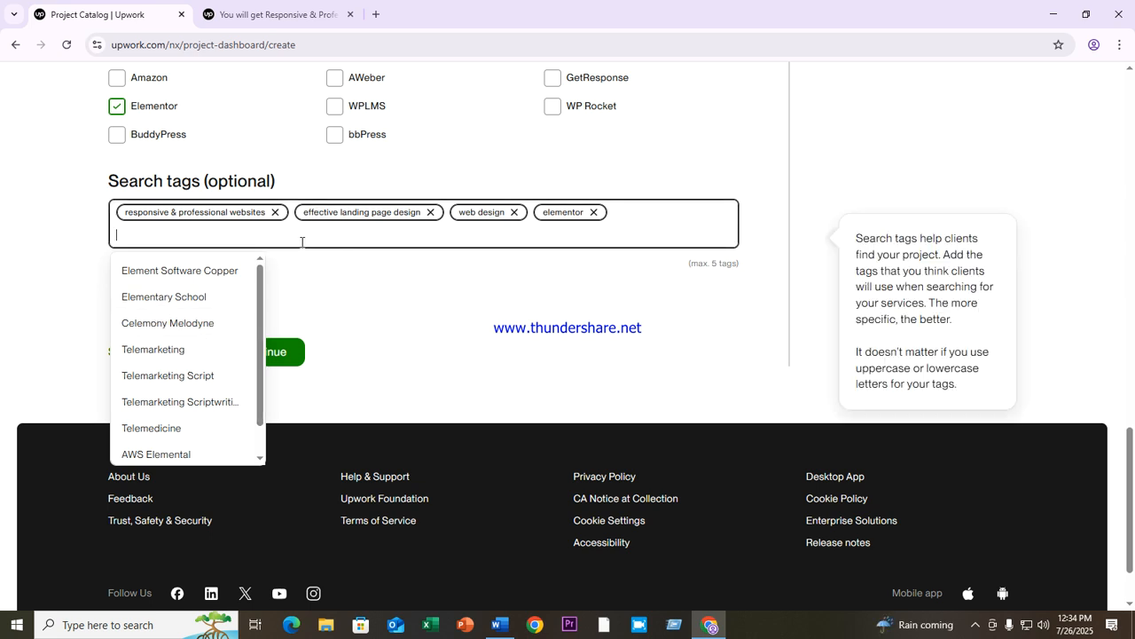
Step: Add WordPress as a search tag, and save the overview to continue to pricing
{"action": "type", "text": "wordp"}
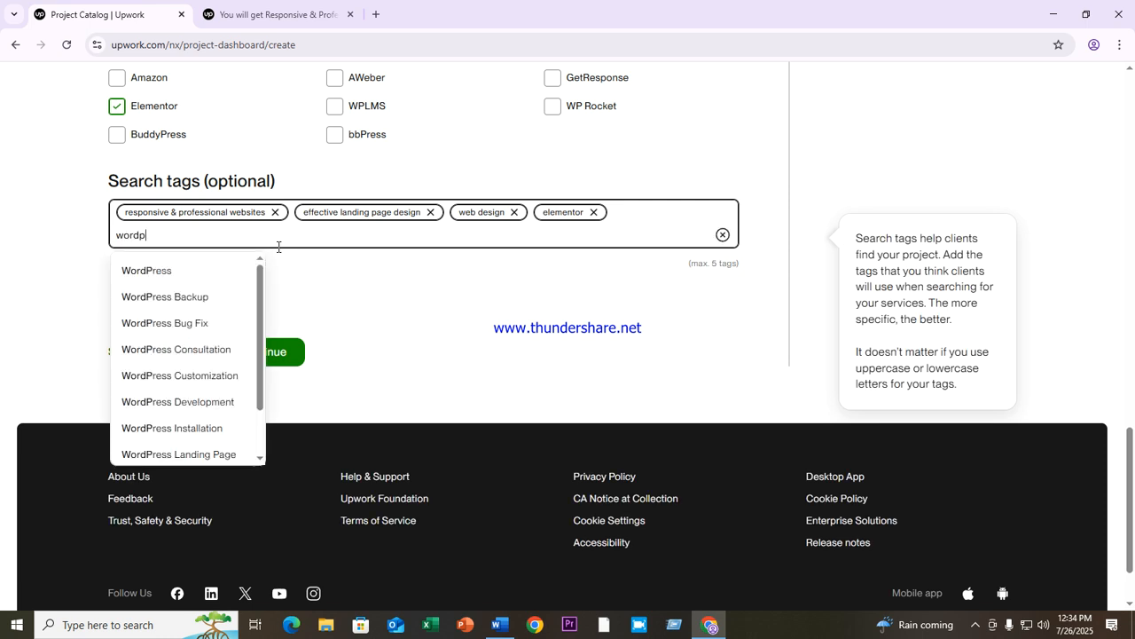
{"action": "left_click", "coordinate": [153, 271]}
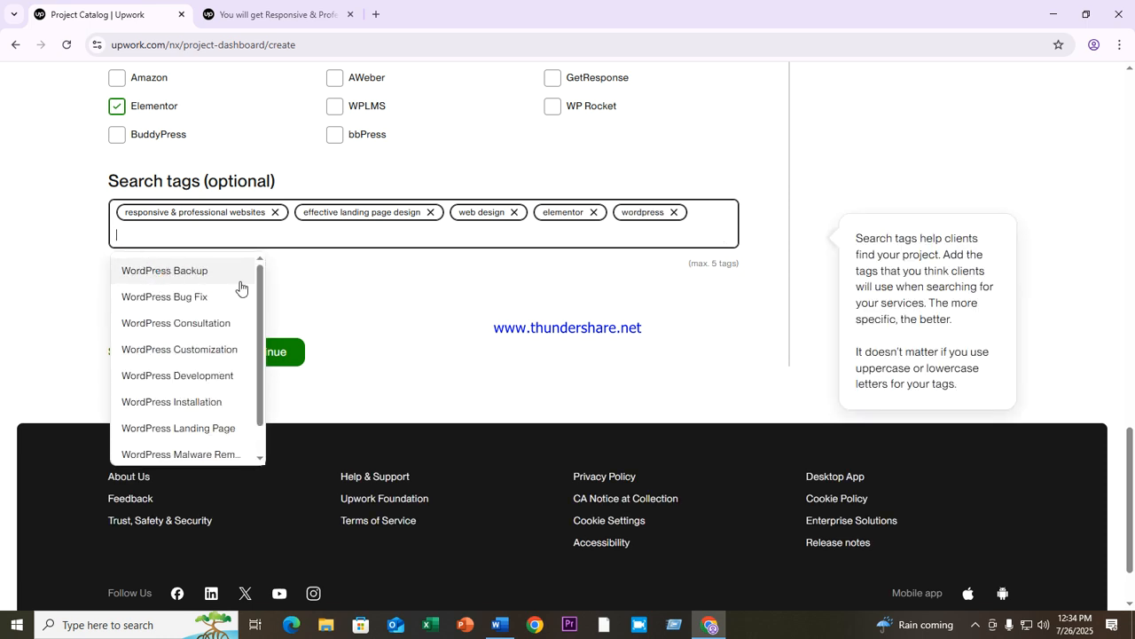
{"action": "left_click", "coordinate": [496, 296]}
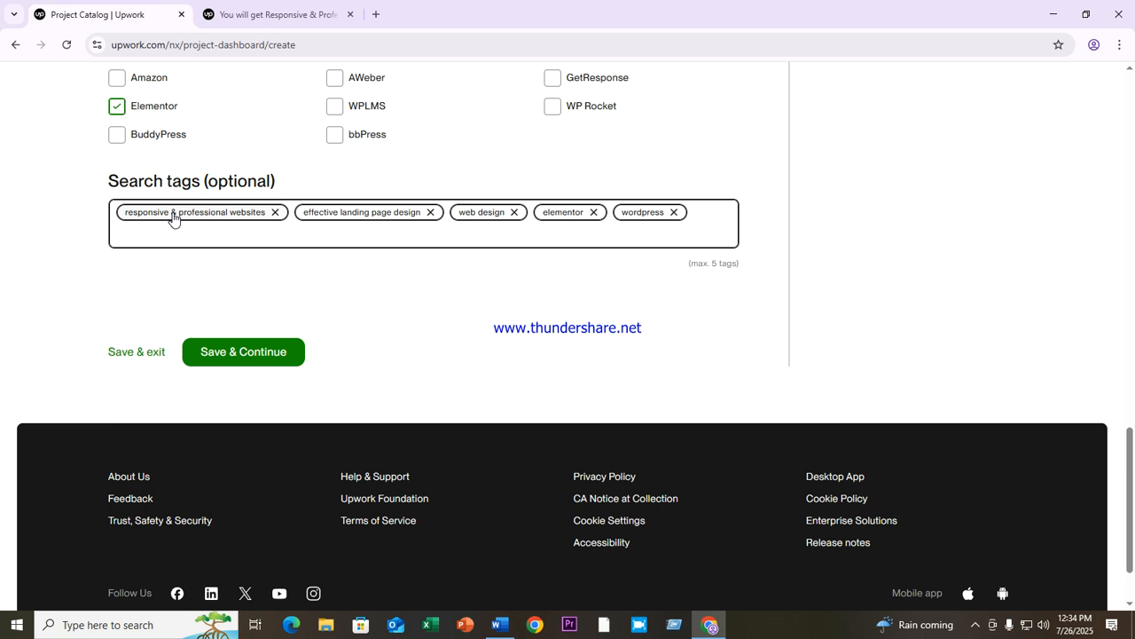
{"action": "left_click", "coordinate": [246, 353]}
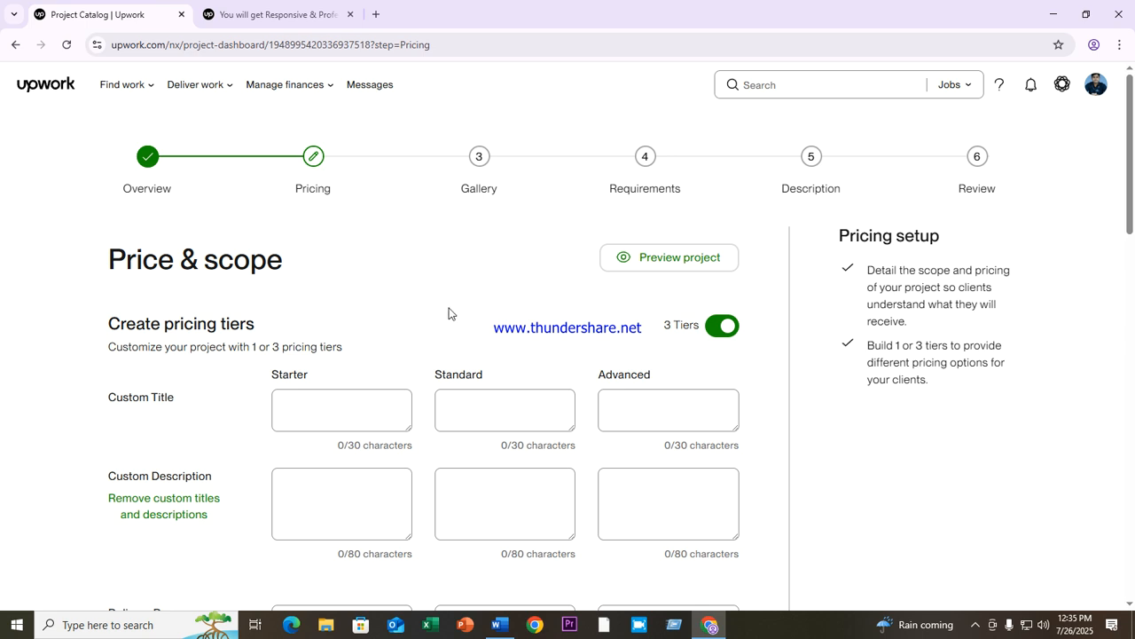
Step: Set the custom tier titles to Gold for Starter, Silver for Standard and Platinum for Advanced
{"action": "left_click", "coordinate": [357, 400]}
{"action": "scroll", "coordinate": [357, 400], "scroll_direction": "down", "scroll_amount": 2}
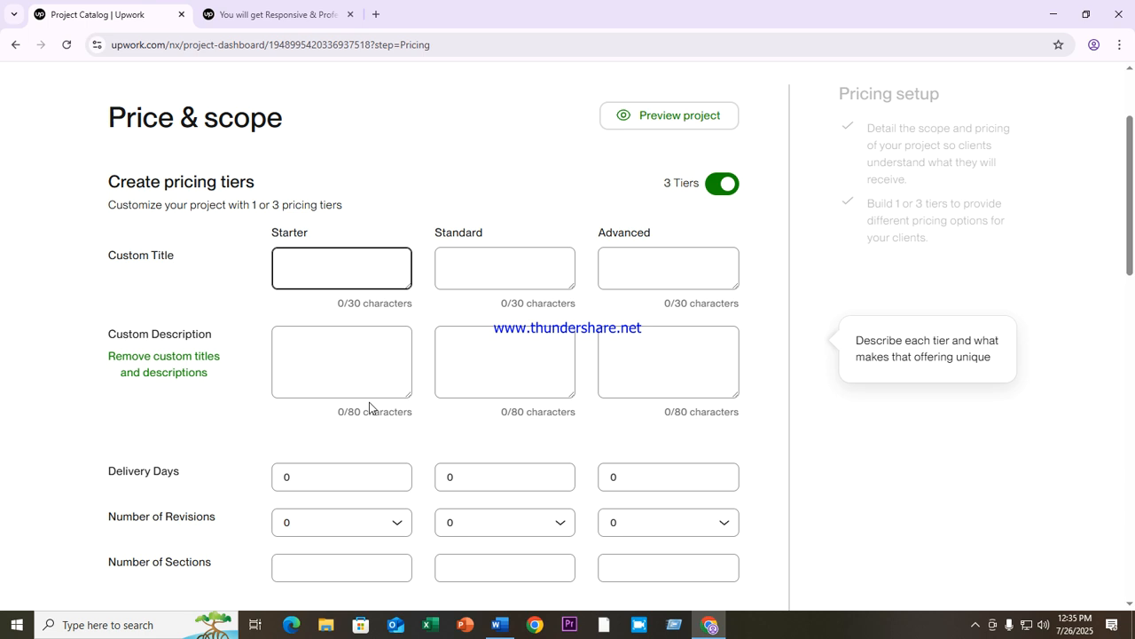
{"action": "type", "text": "Gold"}
{"action": "key", "text": "Tab"}
{"action": "type", "text": "Silver"}
{"action": "key", "text": "Tab"}
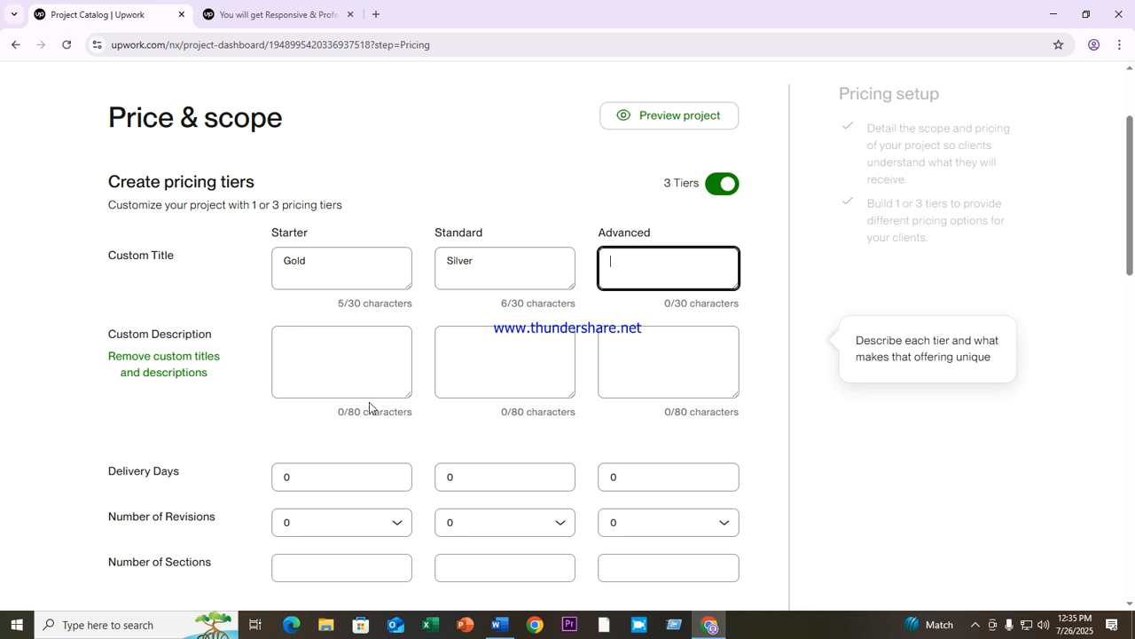
{"action": "type", "text": "Platinum"}
{"action": "left_click", "coordinate": [374, 377]}
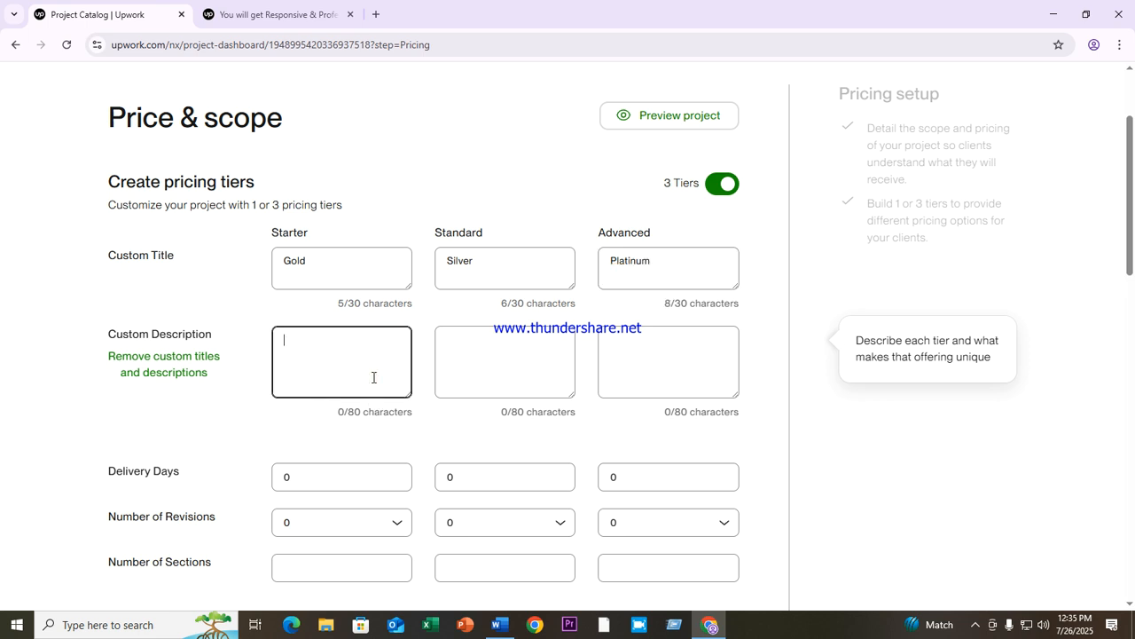
Step: Examine what the Starter, Standard and Advanced tiers include in the reference project, and return to the pricing form
{"action": "left_click", "coordinate": [232, 15]}
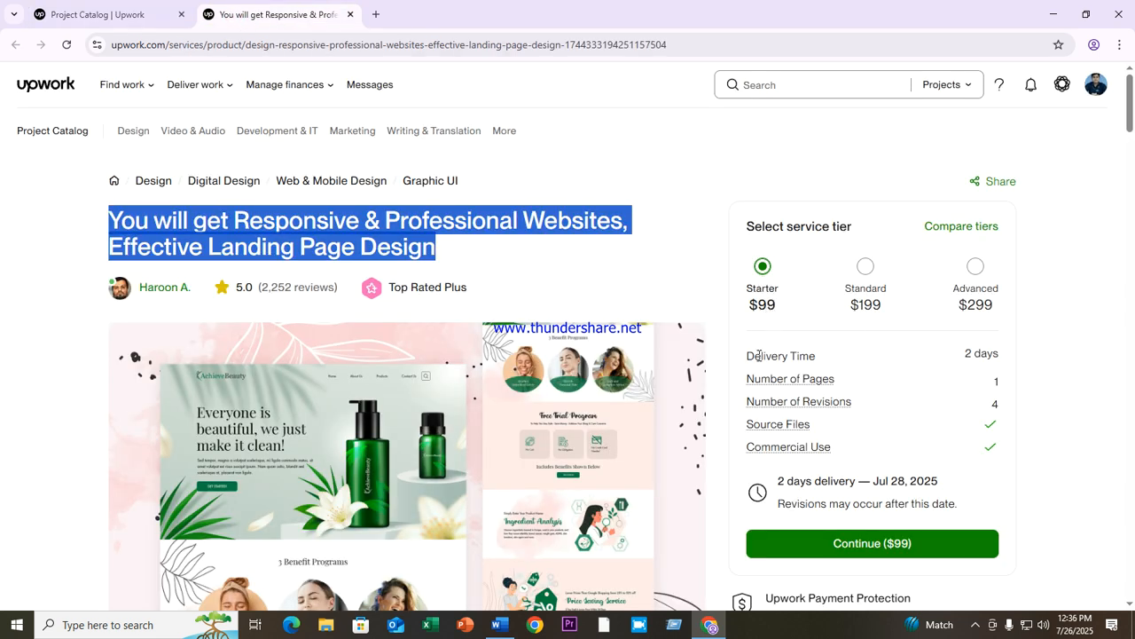
{"action": "left_click", "coordinate": [766, 274]}
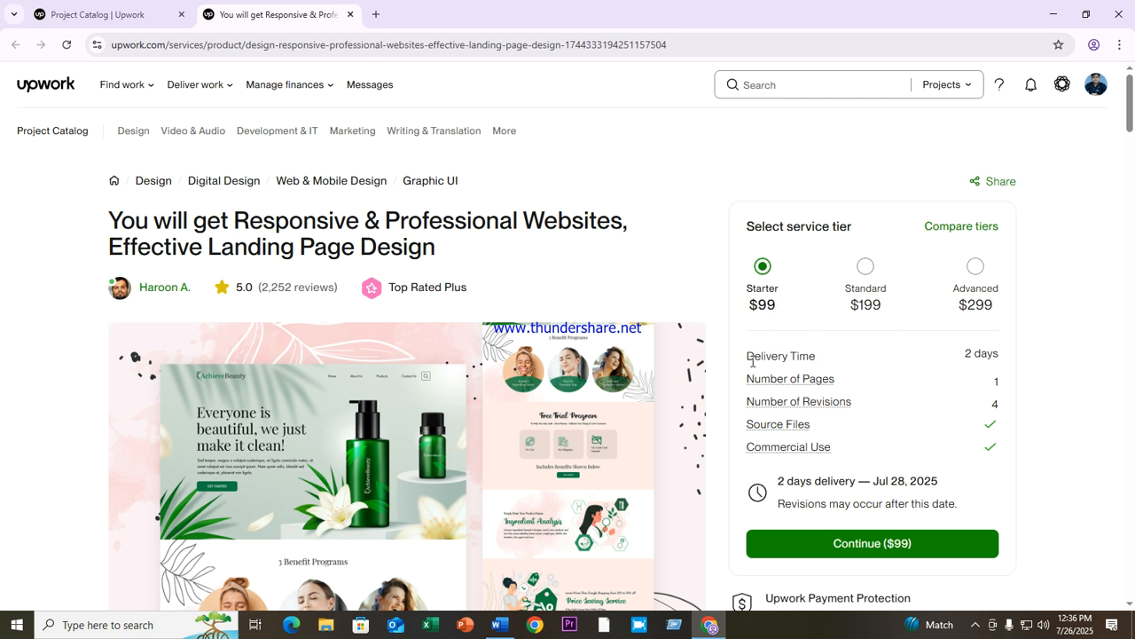
{"action": "mouse_move", "coordinate": [846, 383]}
{"action": "scroll", "coordinate": [966, 506], "scroll_direction": "down", "scroll_amount": 1}
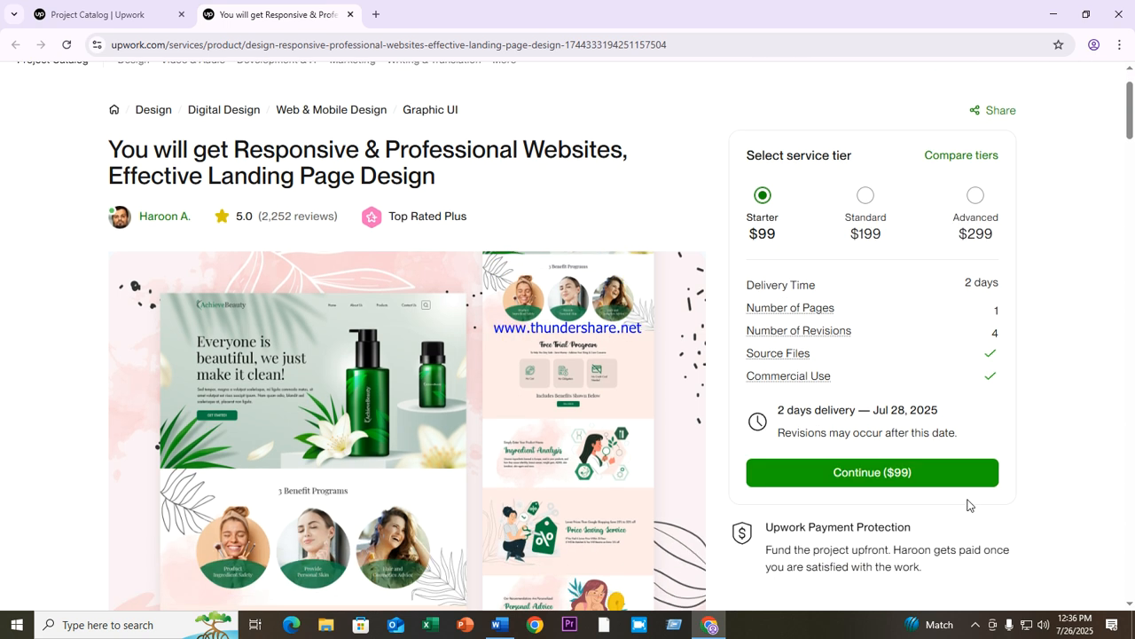
{"action": "scroll", "coordinate": [967, 506], "scroll_direction": "down", "scroll_amount": 2}
{"action": "left_click", "coordinate": [867, 172]}
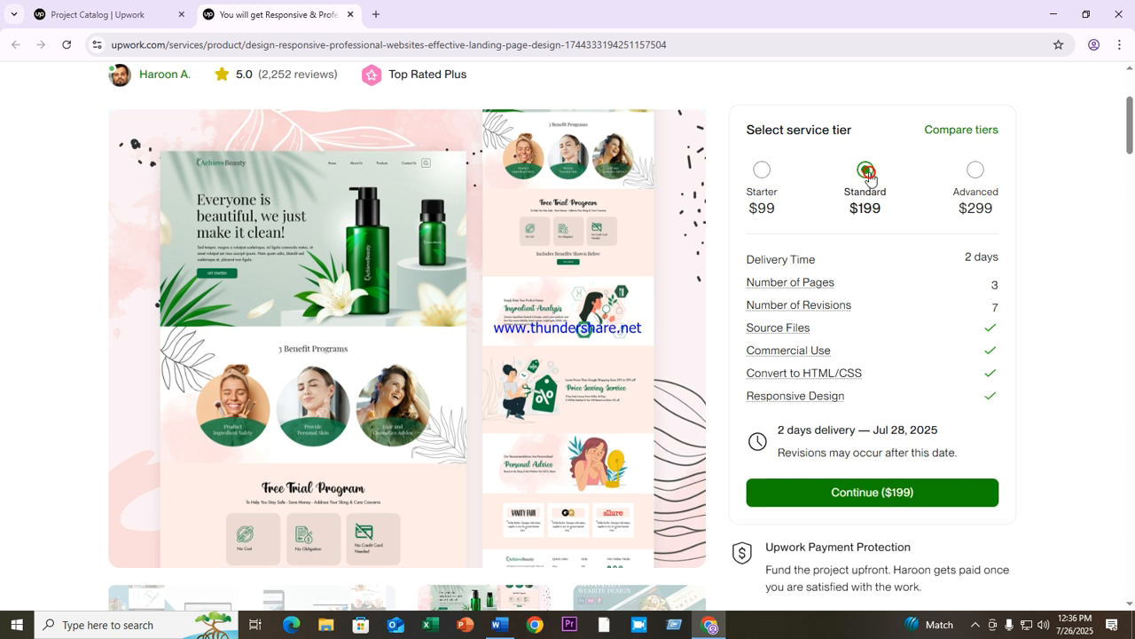
{"action": "left_click", "coordinate": [975, 169]}
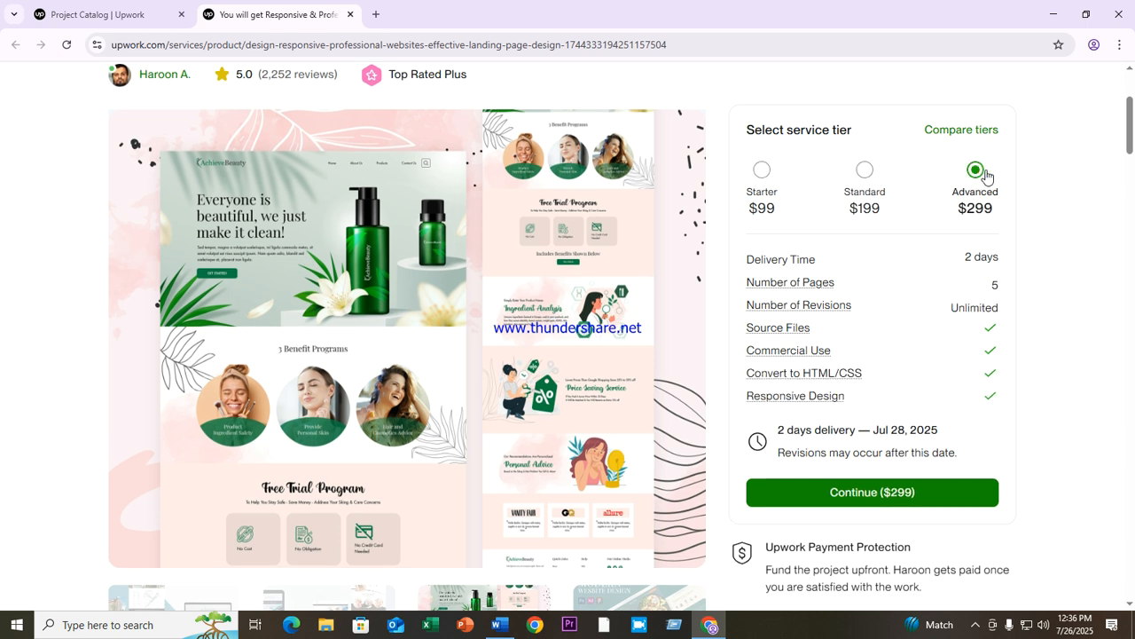
{"action": "left_click", "coordinate": [147, 16]}
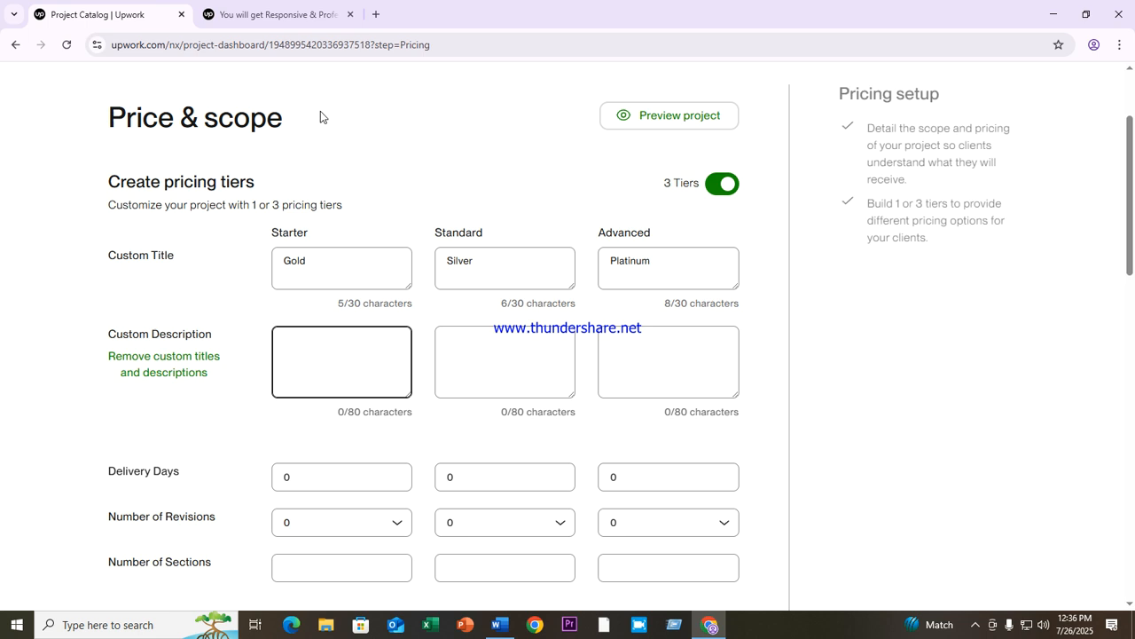
{"action": "left_click", "coordinate": [111, 338]}
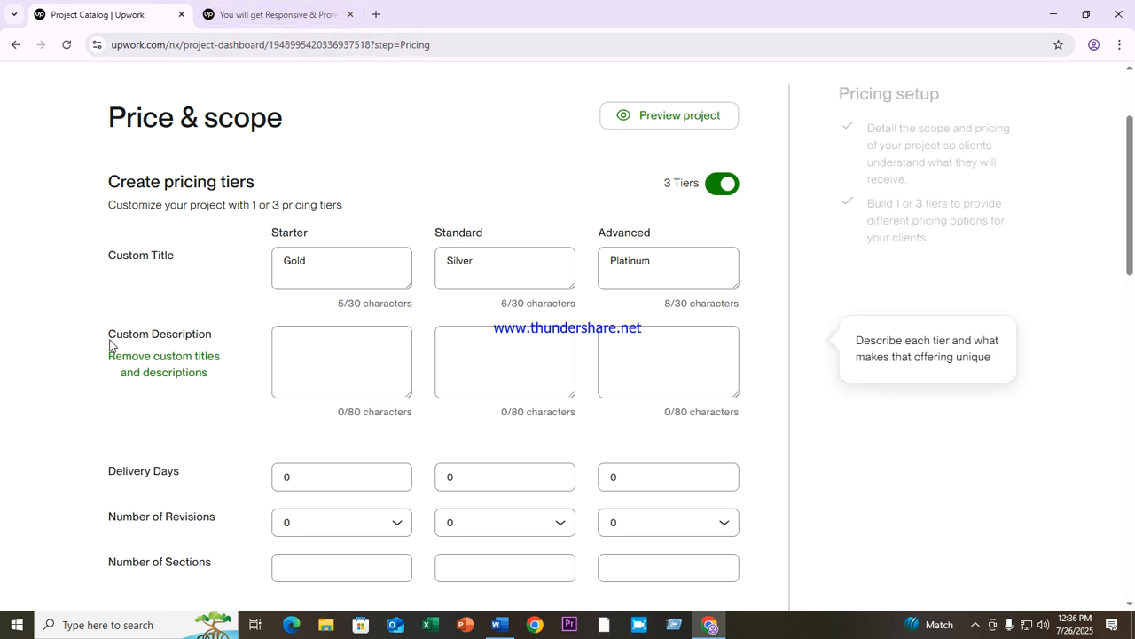
Step: Search the web for chatgpt in a new browser tab and open the OpenAI website from the results
{"action": "left_click_drag", "start_coordinate": [109, 338], "coordinate": [221, 346]}
{"action": "left_click", "coordinate": [376, 15]}
{"action": "type", "text": "ch"}
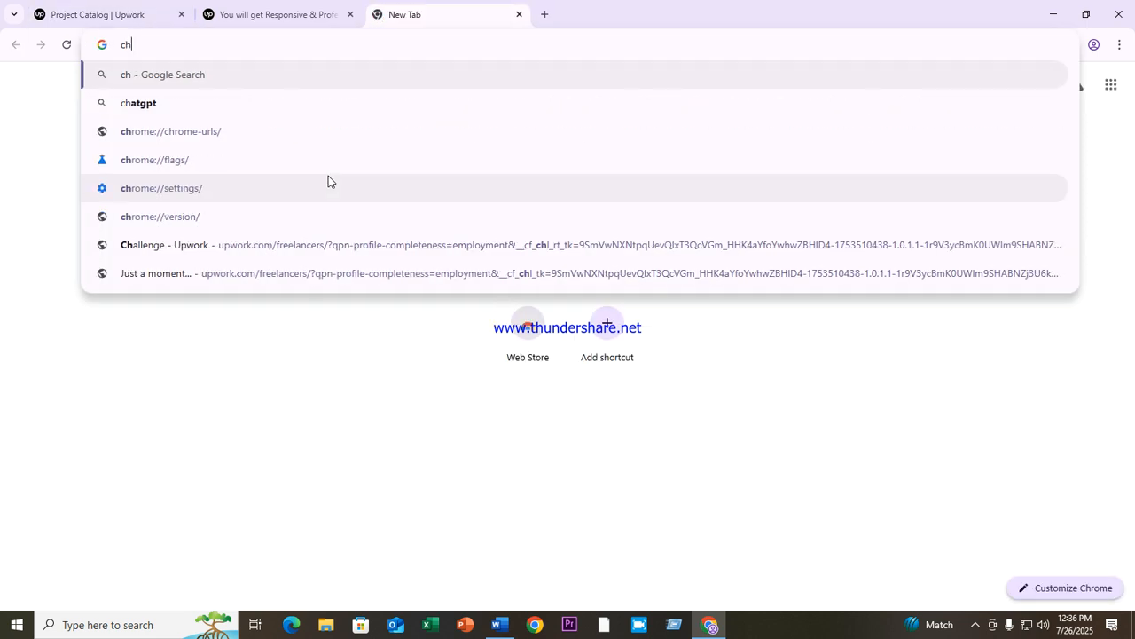
{"action": "type", "text": "atgpt"}
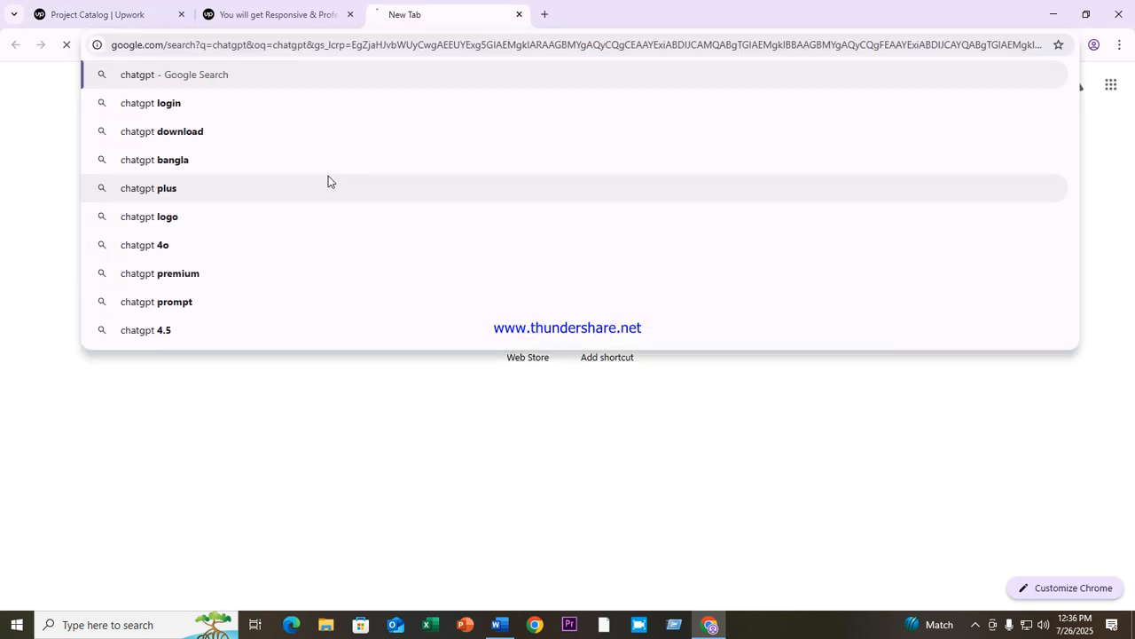
{"action": "key", "text": "Return"}
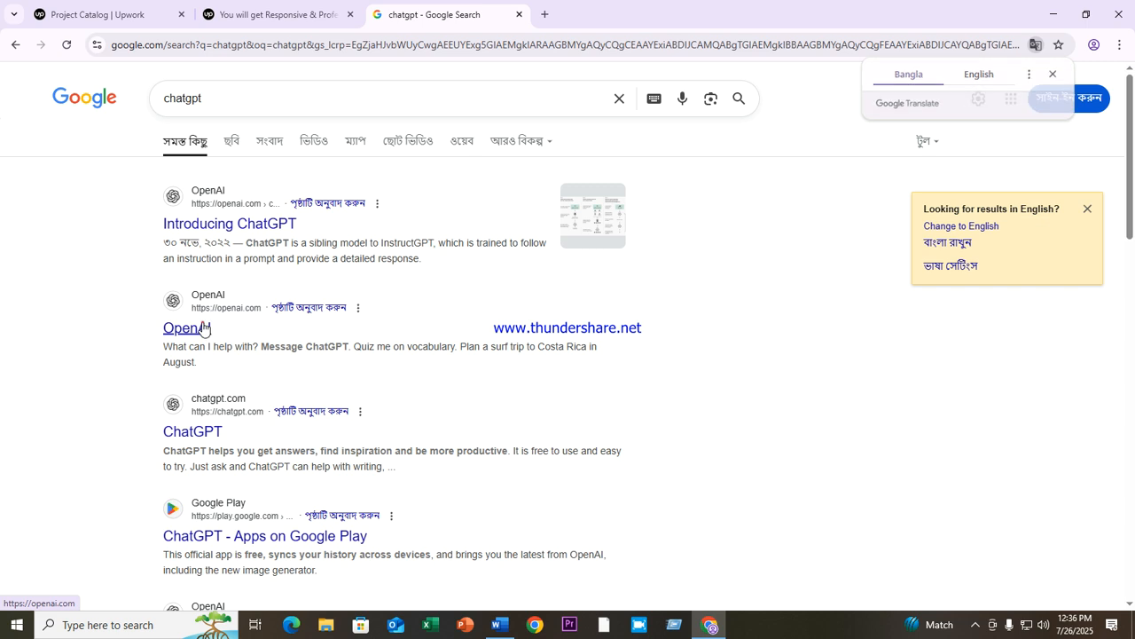
{"action": "left_click", "coordinate": [202, 326], "text": "ctrl"}
{"action": "left_click", "coordinate": [574, 8]}
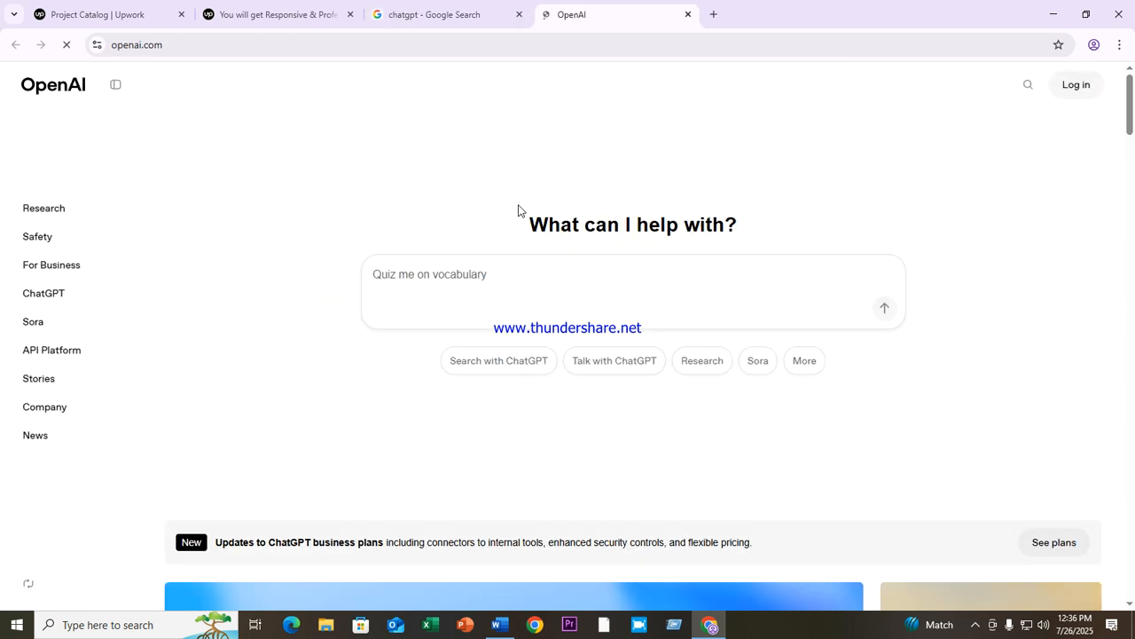
Step: Submit the prompt "web design job description" on the OpenAI site, and close the leftover OpenAI page once ChatGPT opens
{"action": "left_click", "coordinate": [434, 282]}
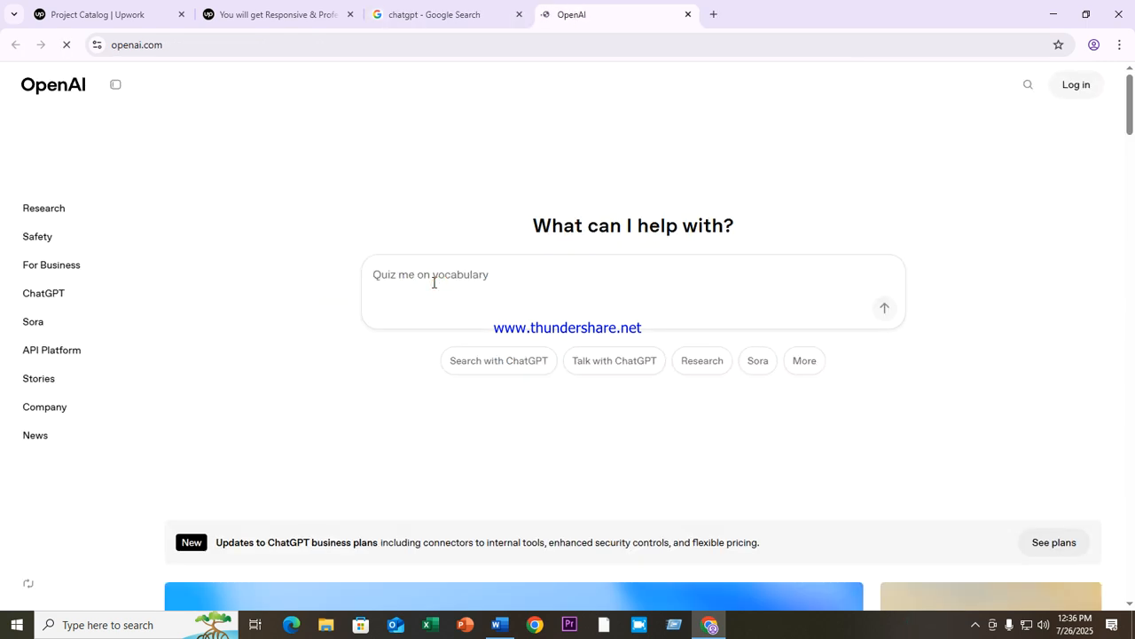
{"action": "type", "text": "web design"}
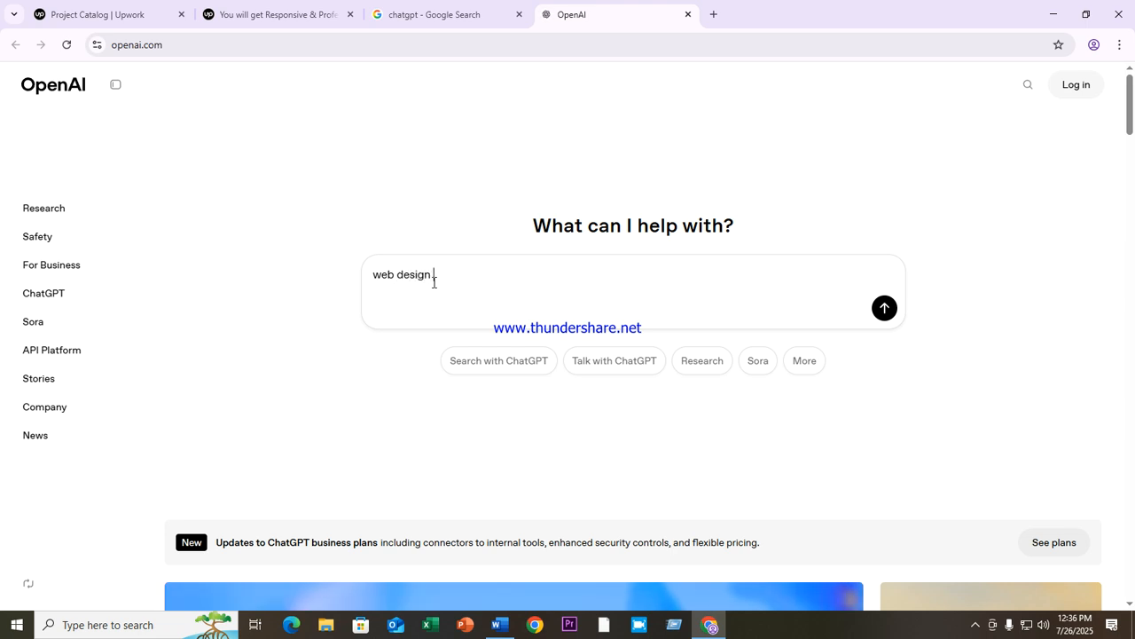
{"action": "type", "text": ".job descriop"}
{"action": "key", "text": "BackSpace"}
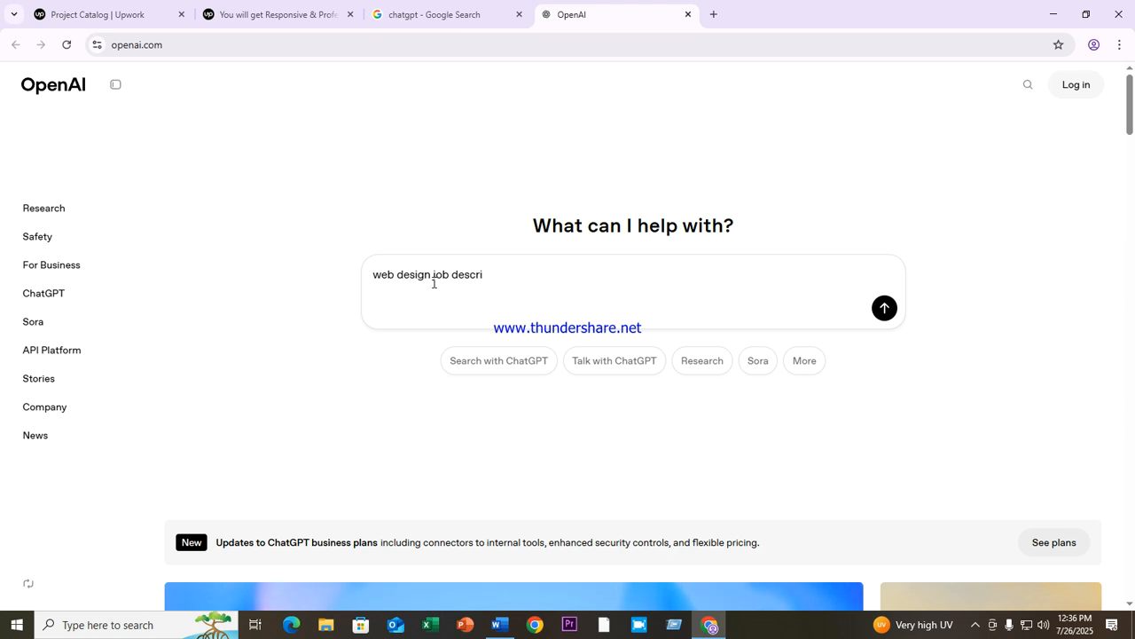
{"action": "type", "text": "ption"}
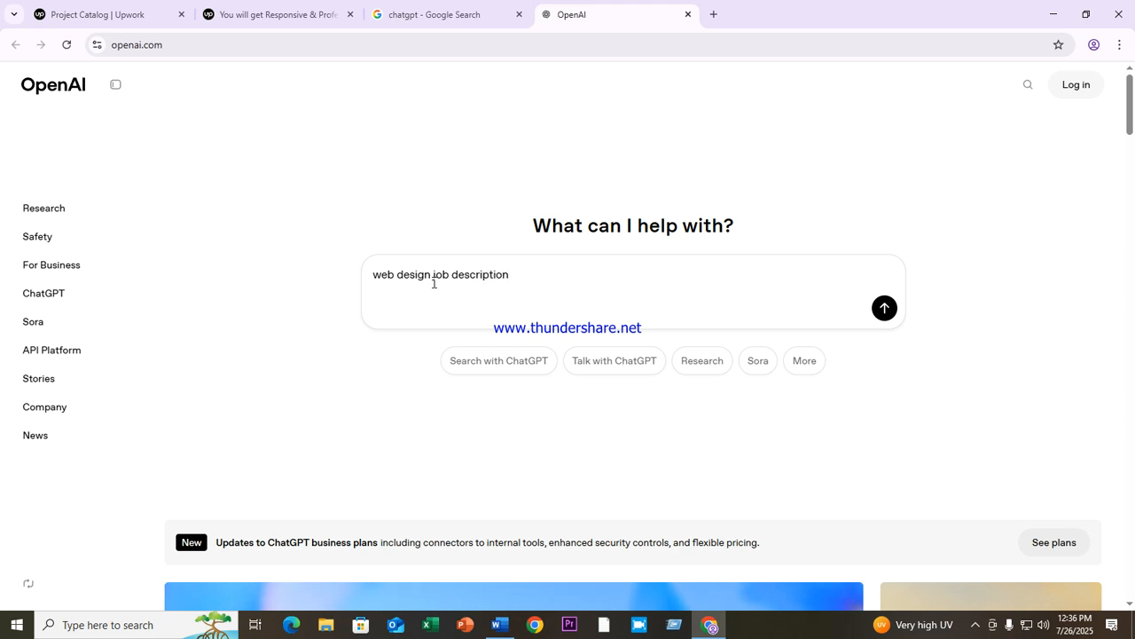
{"action": "key", "text": "Return"}
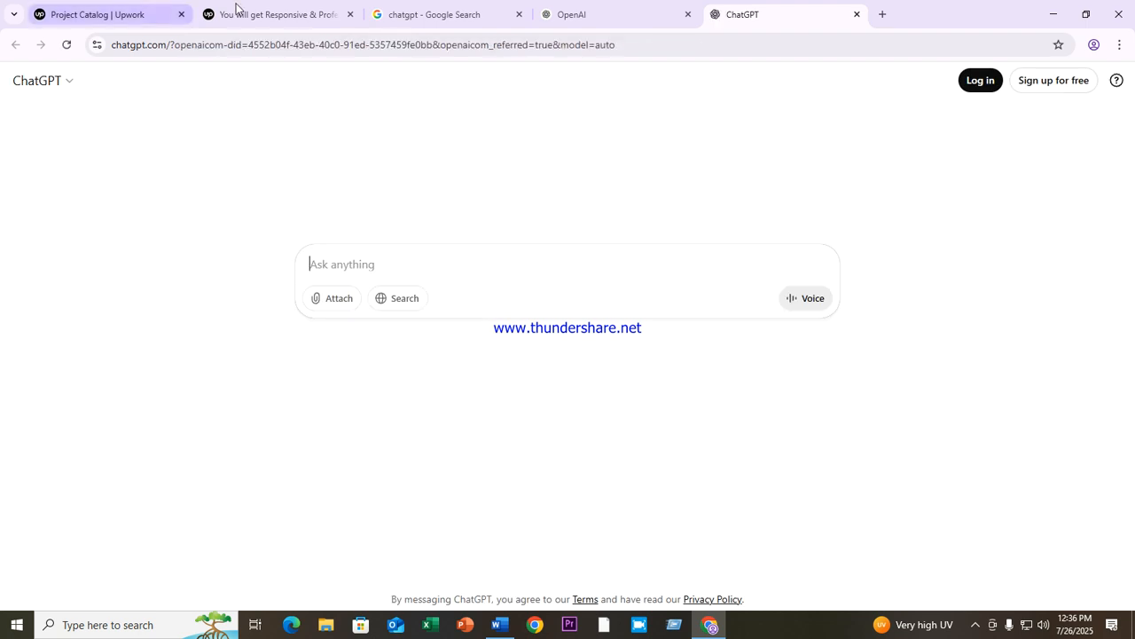
{"action": "left_click", "coordinate": [629, 15]}
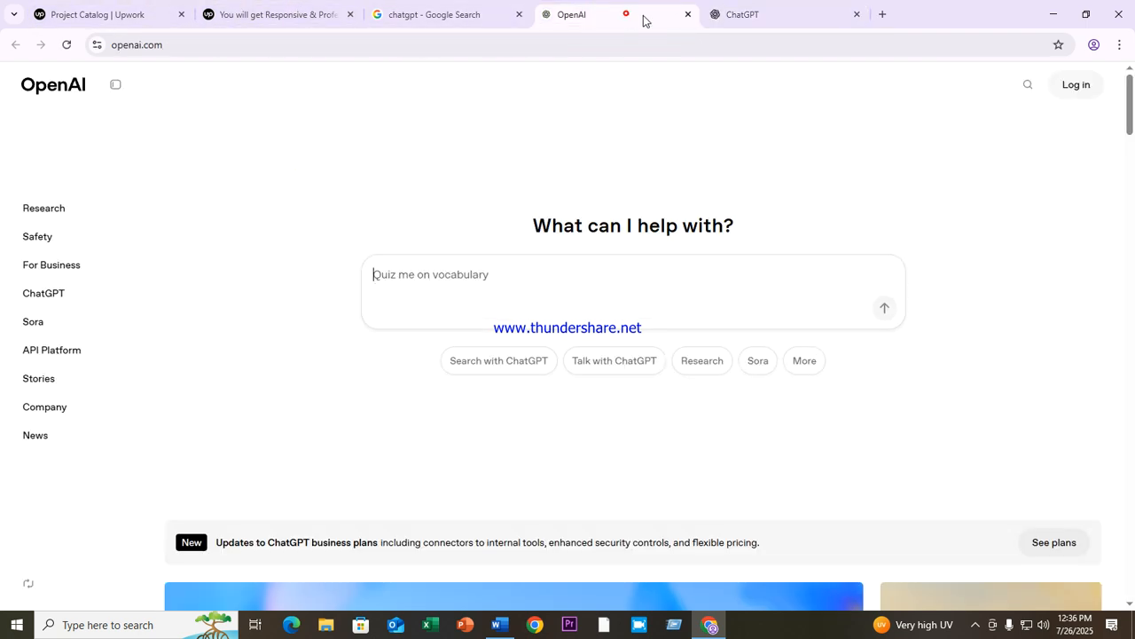
{"action": "left_click", "coordinate": [688, 15]}
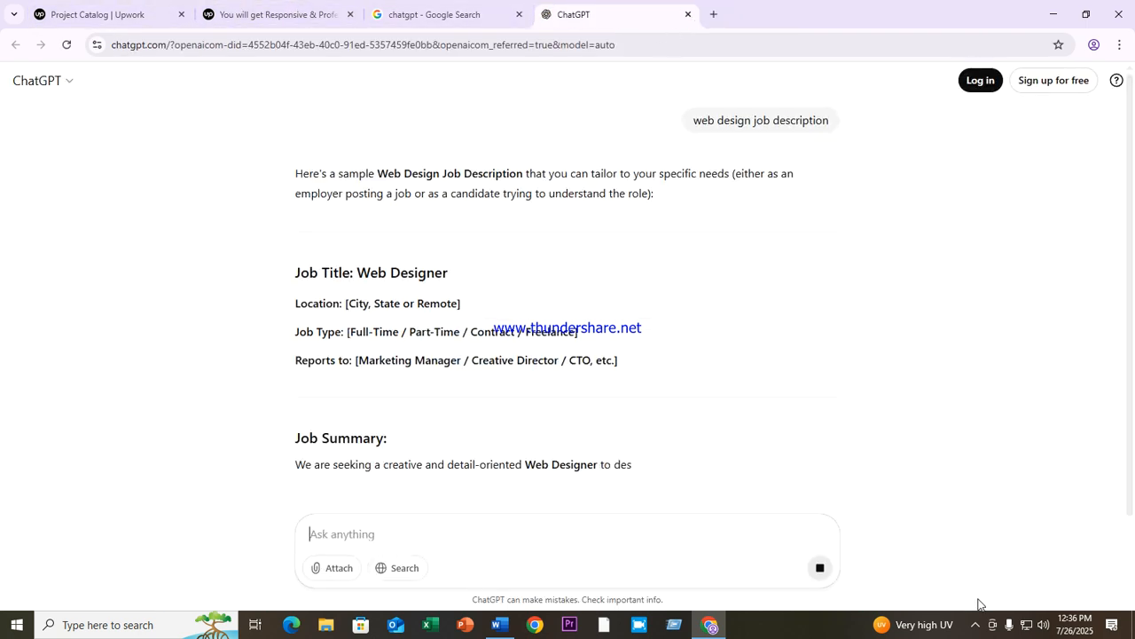
Step: Check the custom description limit in the Upwork pricing form, and send ChatGPT the follow-up "must be 80 cr"
{"action": "left_click", "coordinate": [975, 624]}
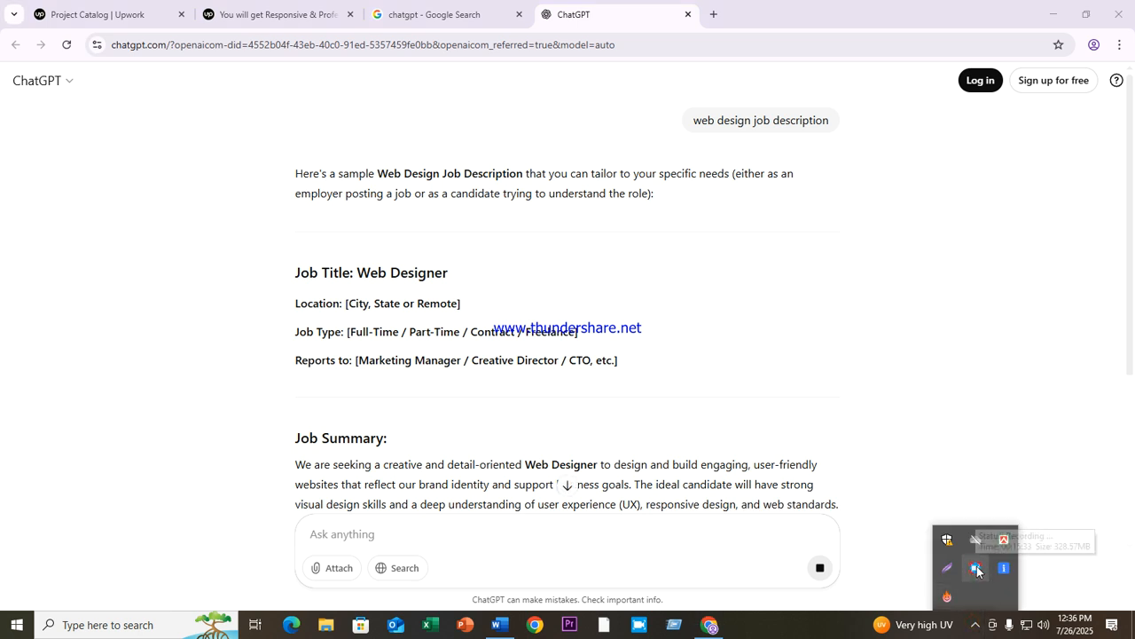
{"action": "scroll", "coordinate": [525, 293], "scroll_direction": "down", "scroll_amount": 2}
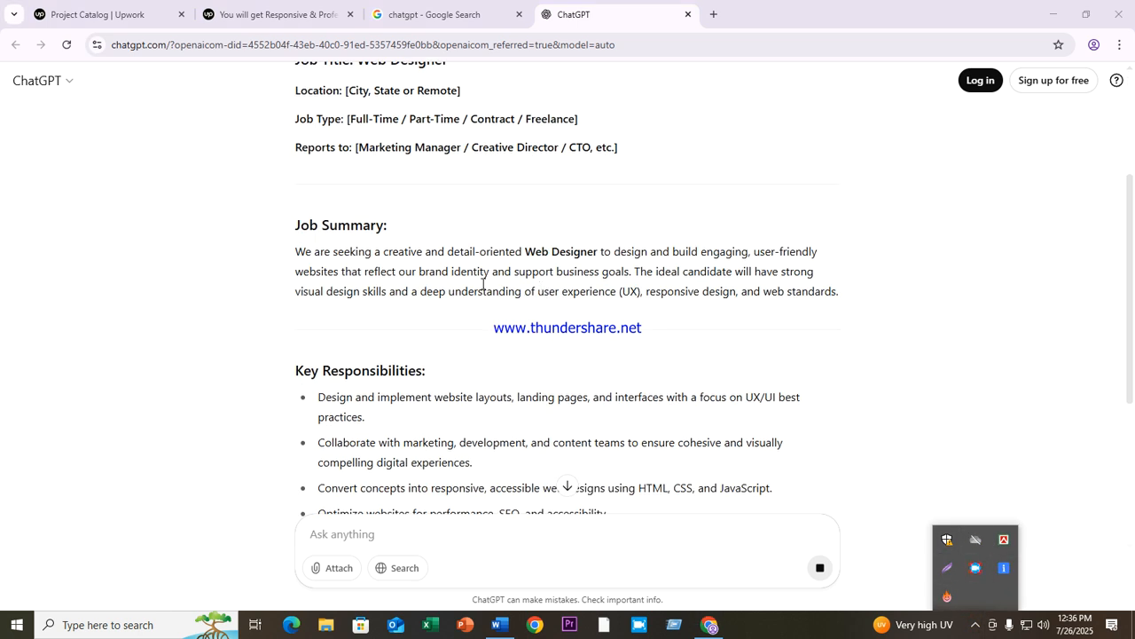
{"action": "left_click", "coordinate": [124, 14]}
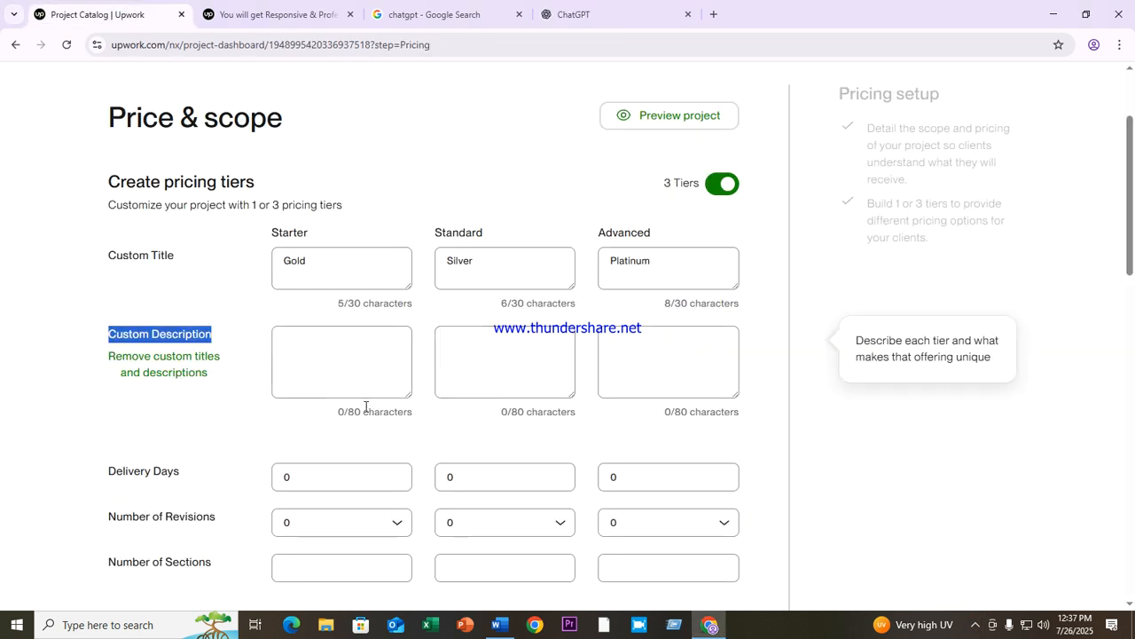
{"action": "left_click", "coordinate": [435, 14]}
{"action": "left_click", "coordinate": [577, 14]}
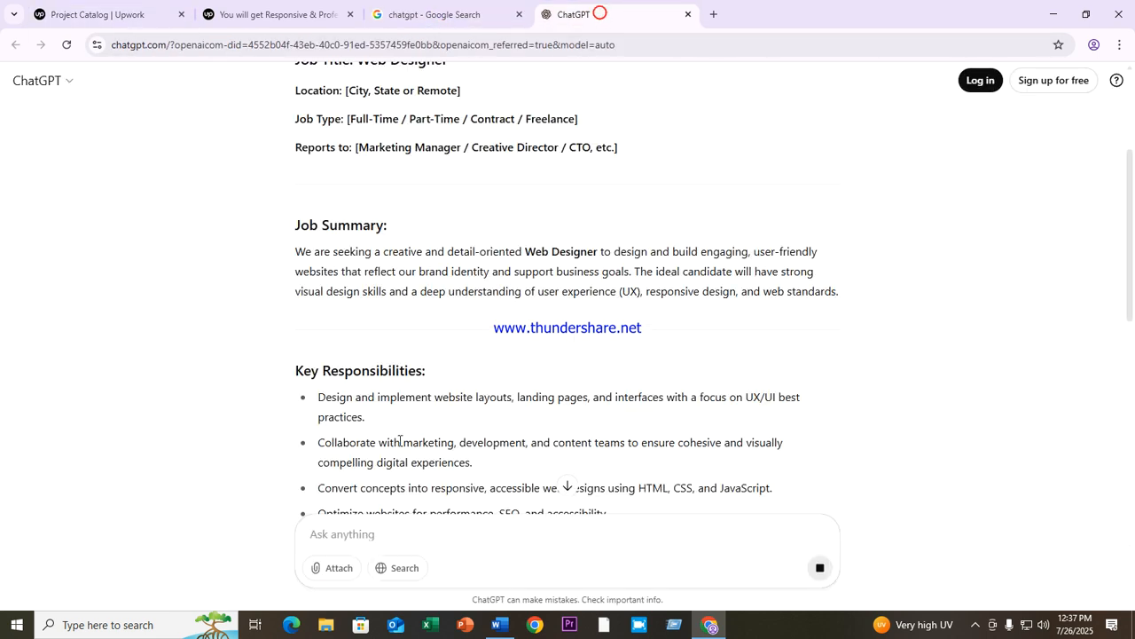
{"action": "left_click", "coordinate": [387, 538]}
{"action": "type", "text": "mu"}
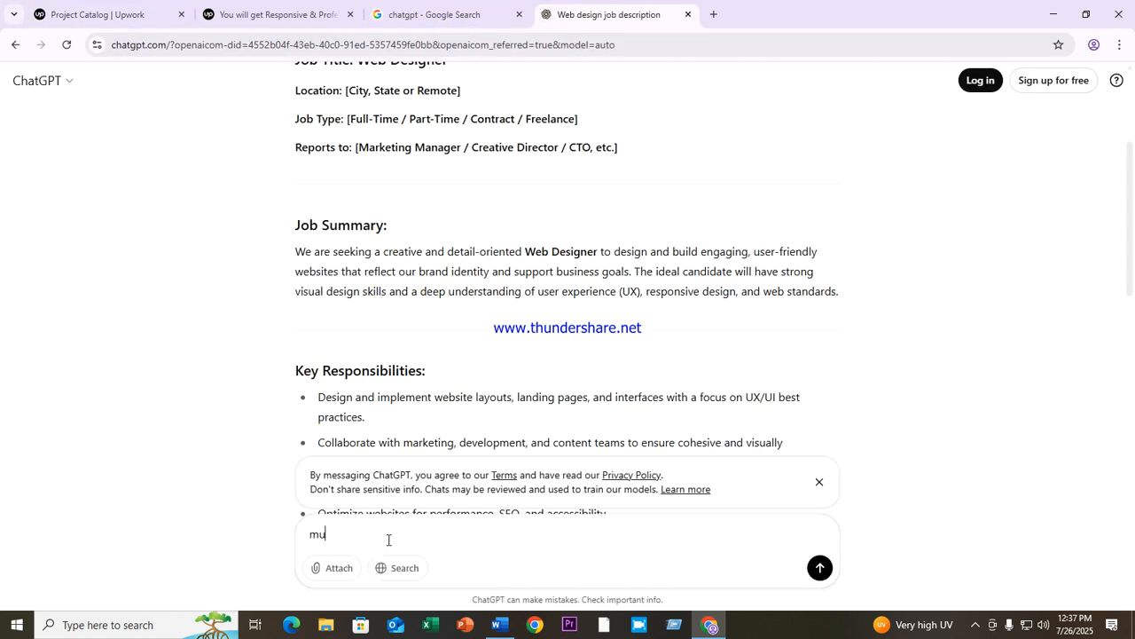
{"action": "type", "text": "st be 80 cr"}
{"action": "key", "text": "Return"}
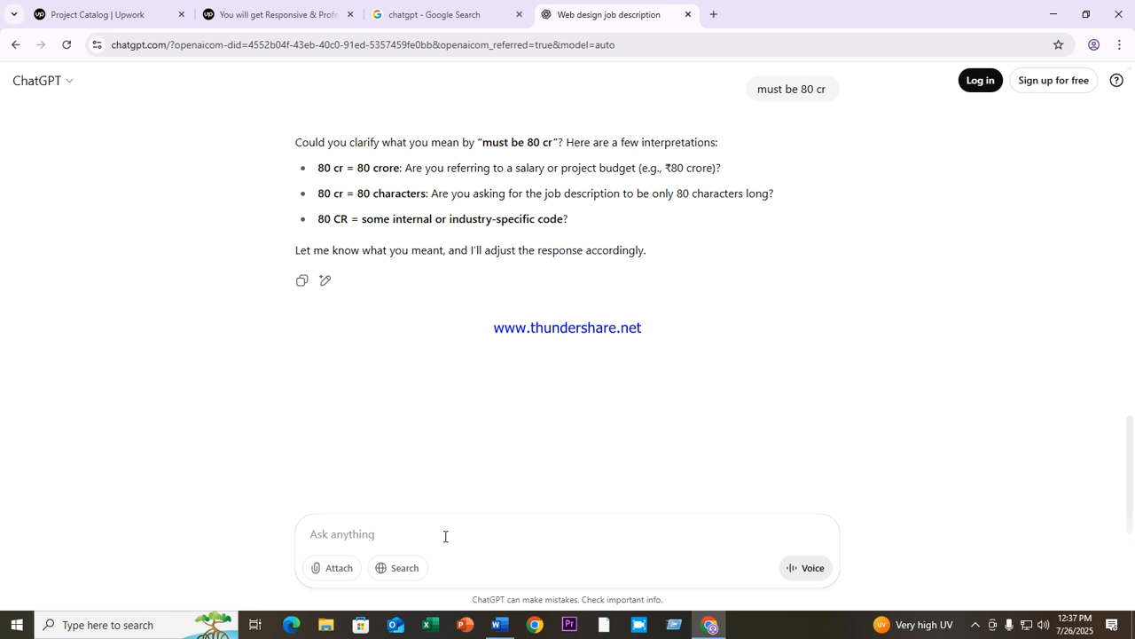
Step: Send ChatGPT the prompt "describe about 80 cr for upwork"
{"action": "type", "text": "desc"}
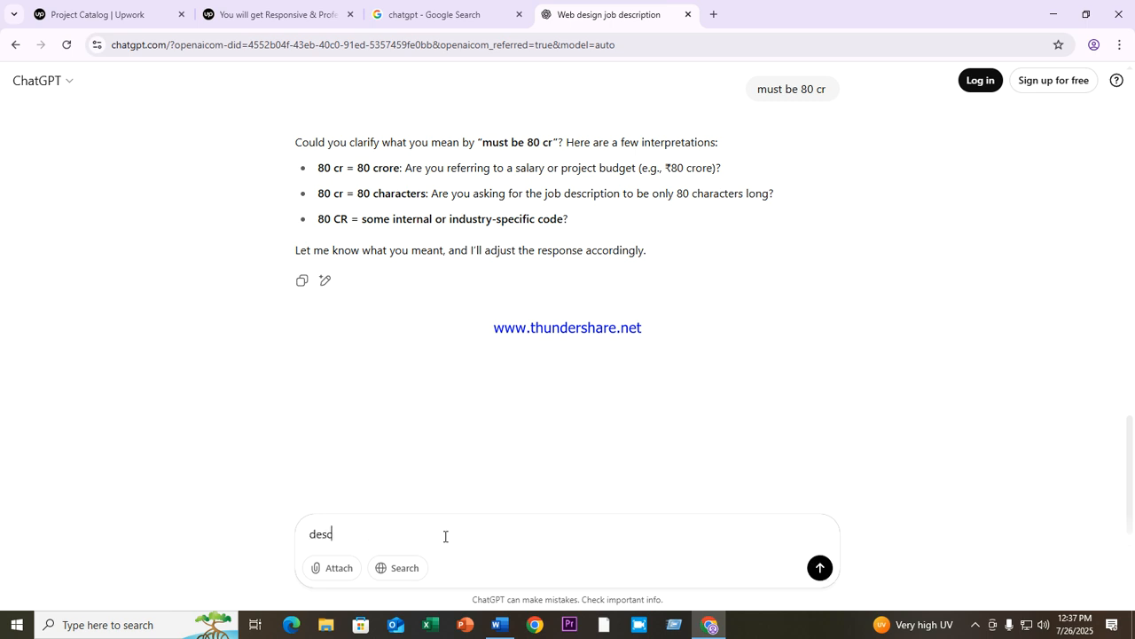
{"action": "type", "text": "rive"}
{"action": "key", "text": "BackSpace"}
{"action": "key", "text": "BackSpace"}
{"action": "key", "text": "BackSpace"}
{"action": "key", "text": "BackSpace"}
{"action": "type", "text": "ibe about 80 cr for upwork"}
{"action": "key", "text": "Return"}
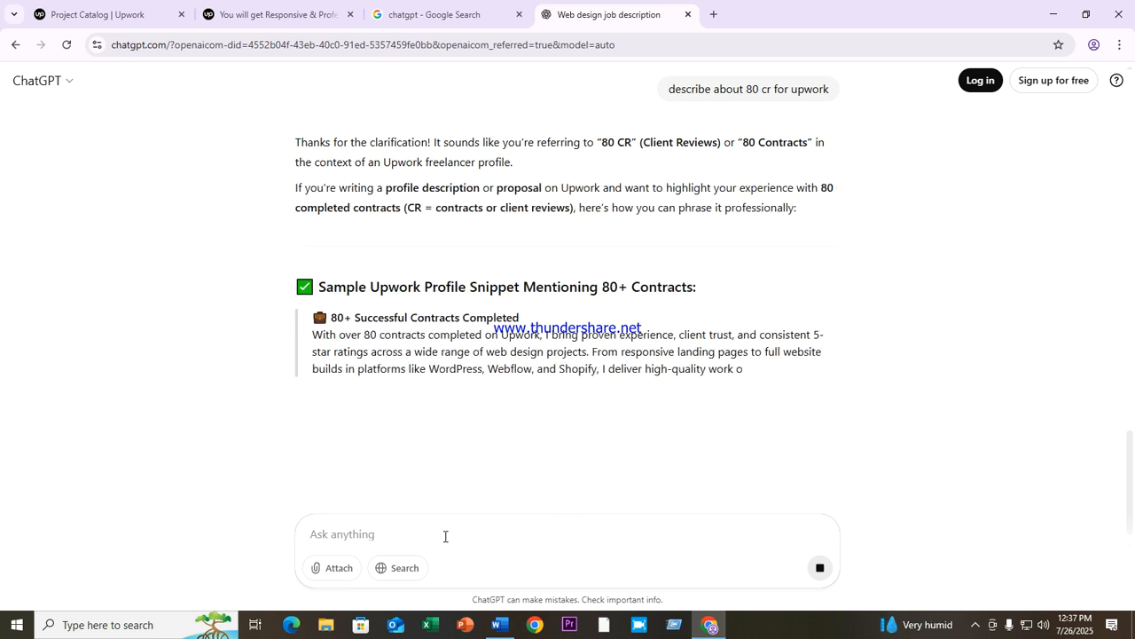
Step: Copy the sample snippet's text from "responsive landing pages" through "within budget." into the Starter tier's custom description on Upwork
{"action": "scroll", "coordinate": [603, 410], "scroll_direction": "down", "scroll_amount": 2}
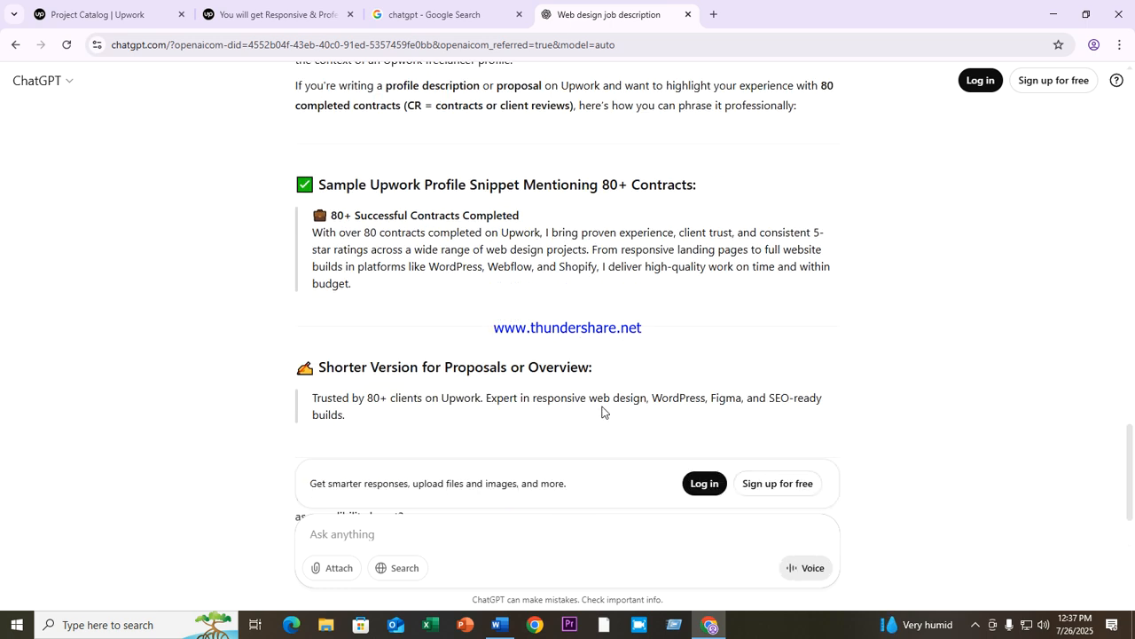
{"action": "scroll", "coordinate": [397, 344], "scroll_direction": "down", "scroll_amount": 1}
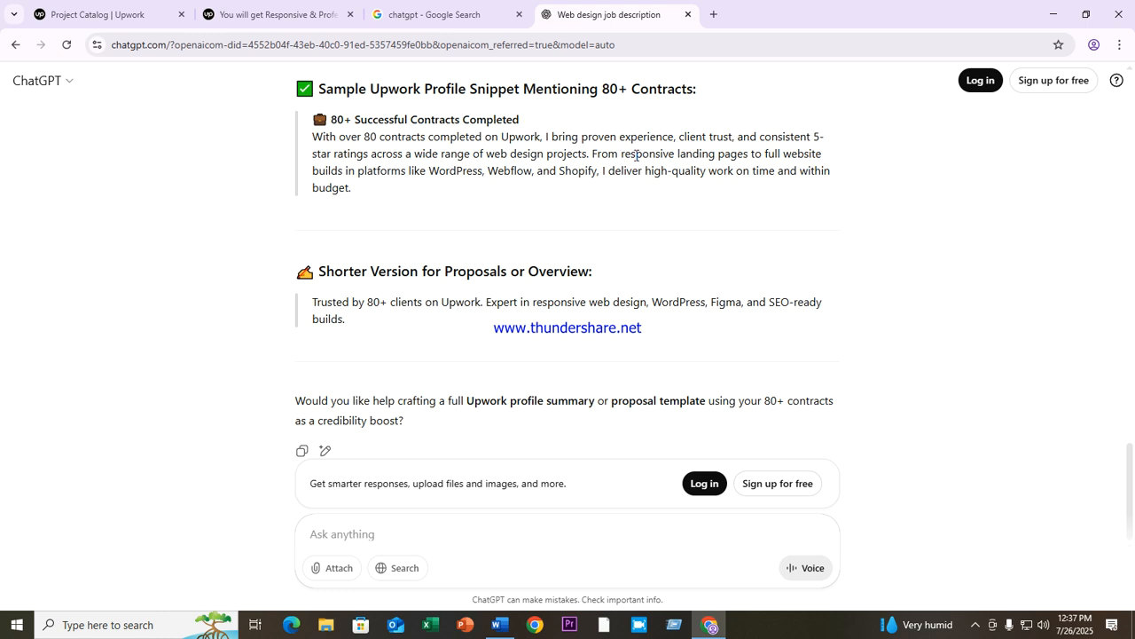
{"action": "left_click_drag", "start_coordinate": [624, 154], "coordinate": [672, 186]}
{"action": "key", "text": "ctrl+c"}
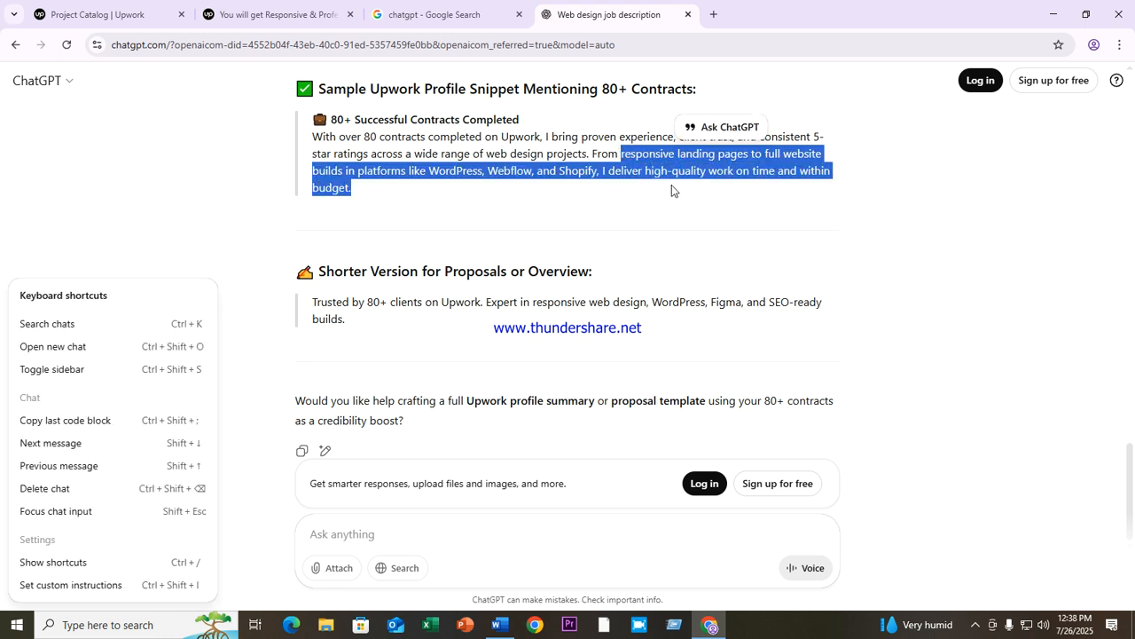
{"action": "left_click", "coordinate": [323, 14]}
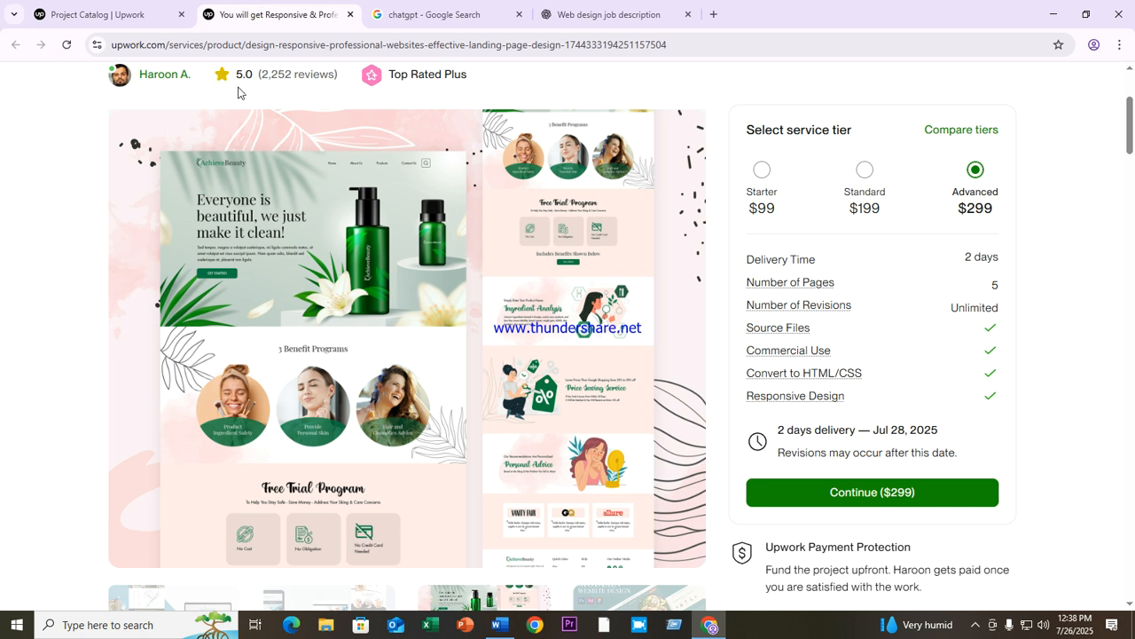
{"action": "left_click", "coordinate": [116, 14]}
{"action": "left_click", "coordinate": [277, 348]}
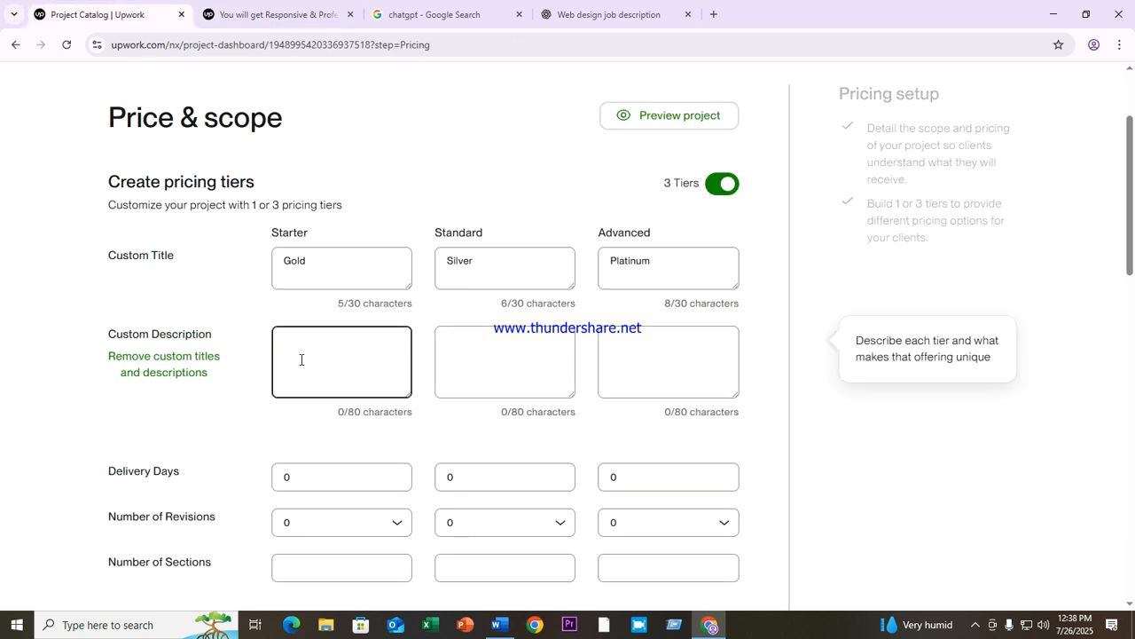
{"action": "key", "text": "ctrl+v"}
Step: Shorten the Starter description to "responsive landing pages to full website builds in platforms like WordPress."
{"action": "scroll", "coordinate": [346, 372], "scroll_direction": "up", "scroll_amount": 3}
{"action": "scroll", "coordinate": [346, 377], "scroll_direction": "up", "scroll_amount": 2}
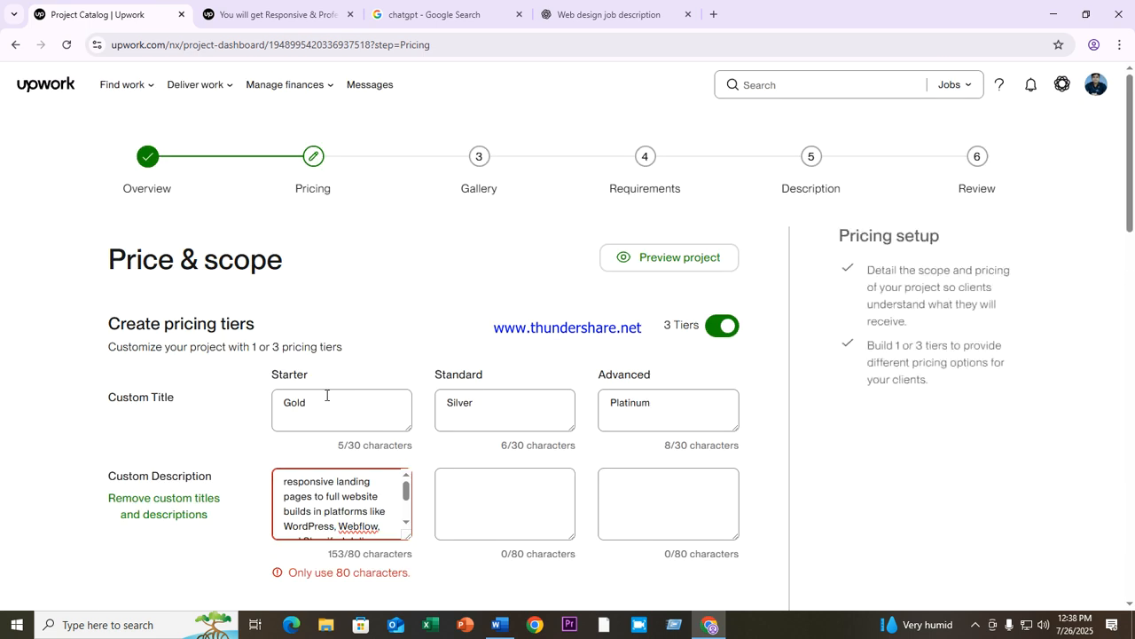
{"action": "scroll", "coordinate": [320, 444], "scroll_direction": "down", "scroll_amount": 1}
{"action": "scroll", "coordinate": [396, 430], "scroll_direction": "down", "scroll_amount": 3}
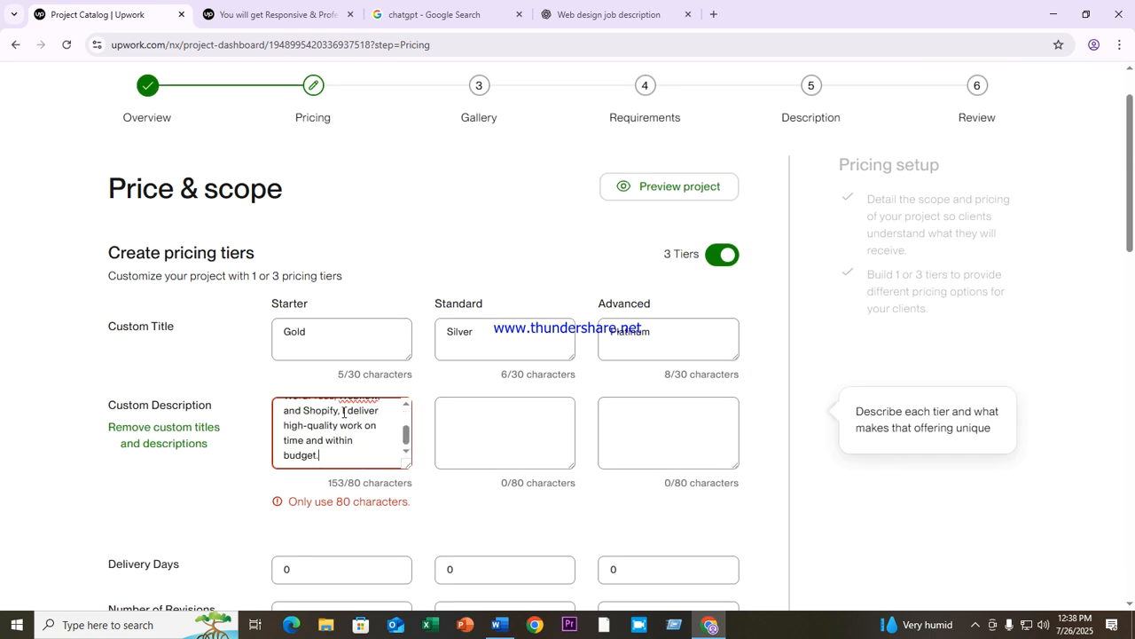
{"action": "left_click_drag", "start_coordinate": [342, 410], "coordinate": [367, 455]}
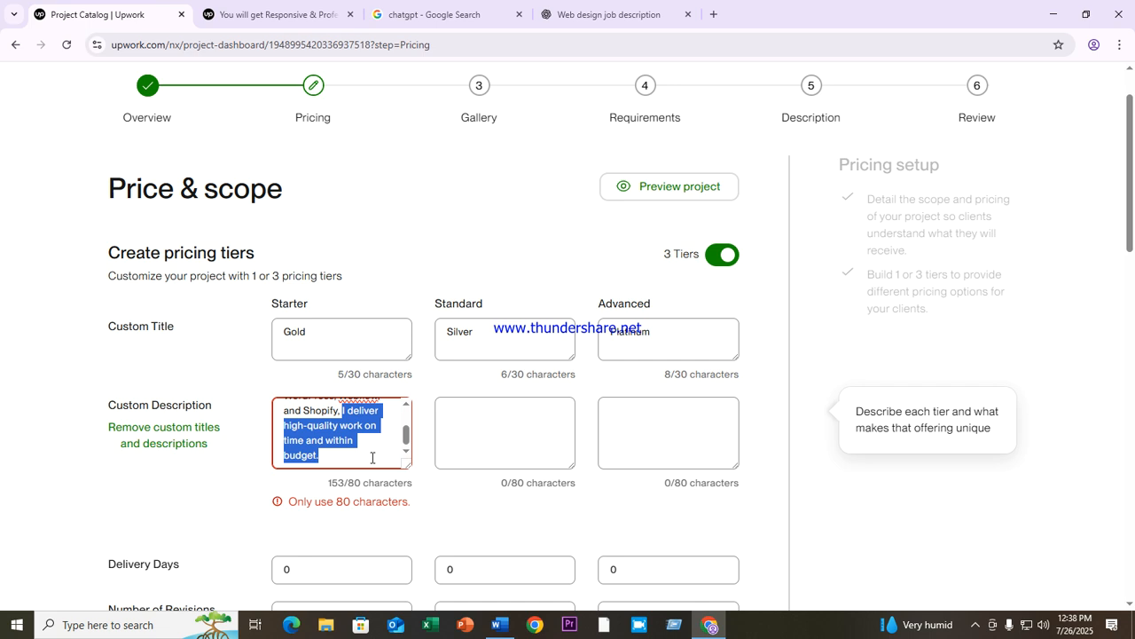
{"action": "key", "text": "BackSpace"}
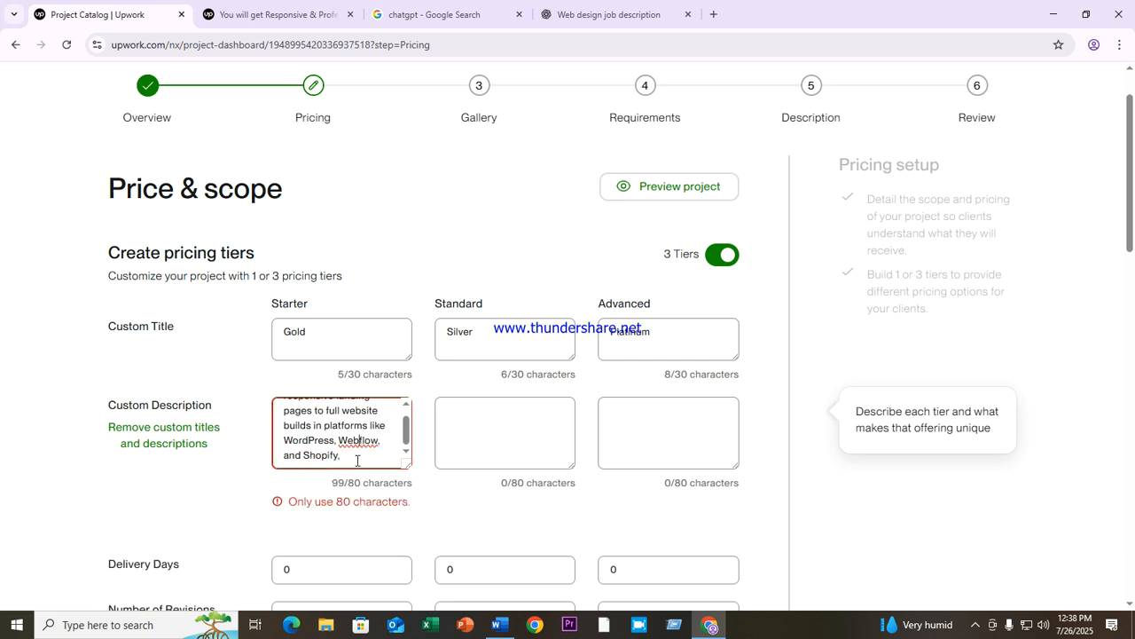
{"action": "mouse_move", "coordinate": [338, 441]}
{"action": "left_mouse_down"}
{"action": "mouse_move", "coordinate": [383, 444]}
{"action": "mouse_move", "coordinate": [356, 446]}
{"action": "left_mouse_up"}
{"action": "key", "text": "BackSpace"}
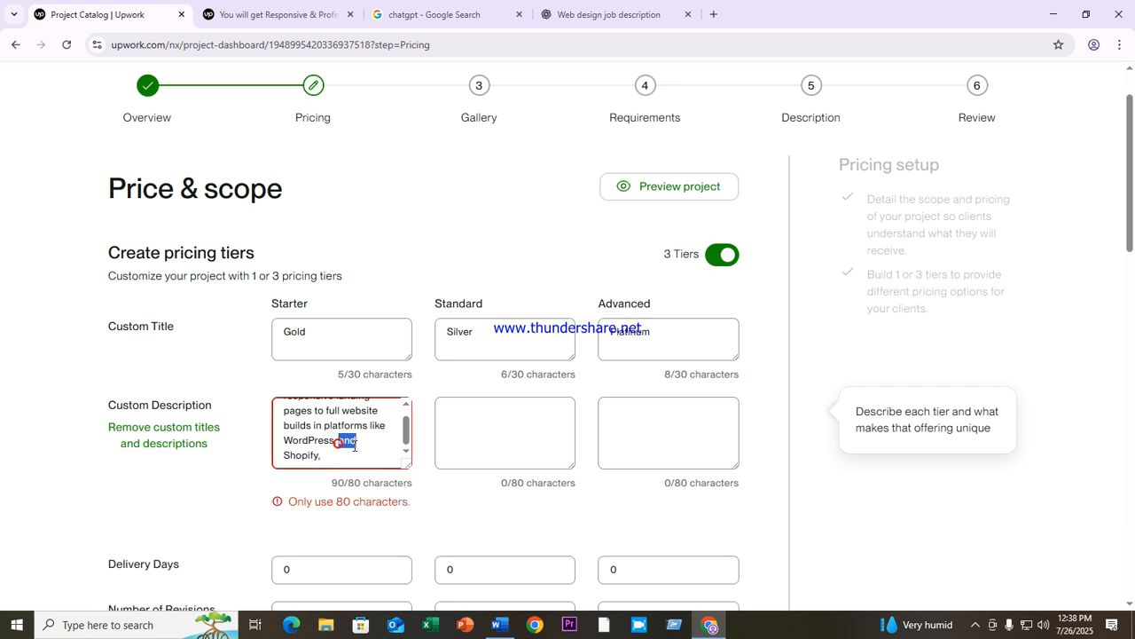
{"action": "key", "text": "BackSpace"}
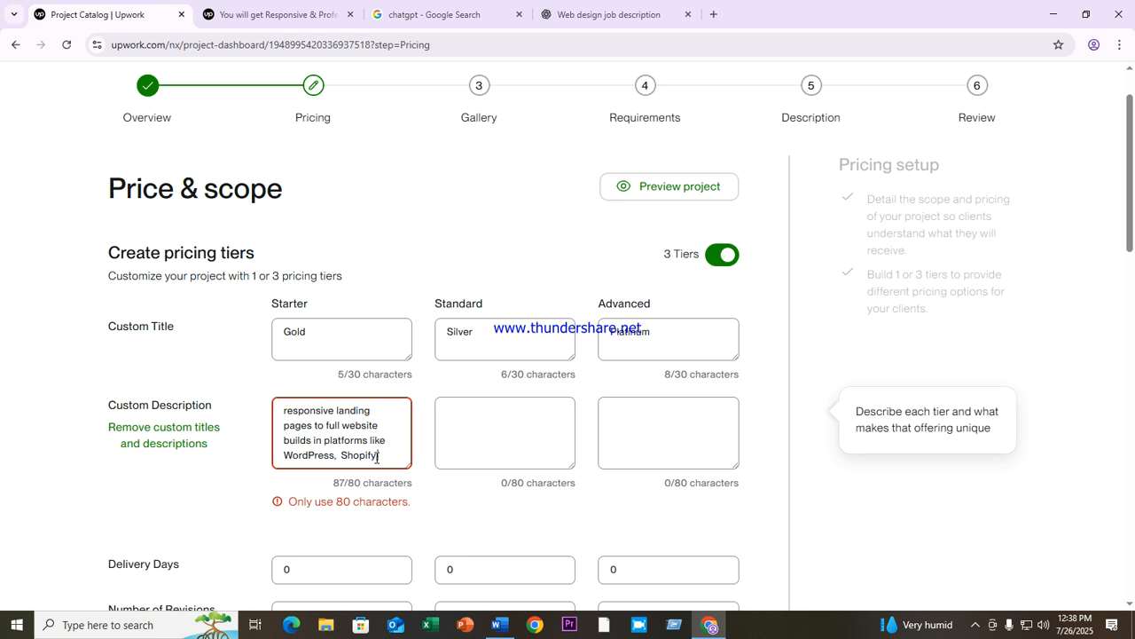
{"action": "left_click_drag", "start_coordinate": [338, 456], "coordinate": [407, 461]}
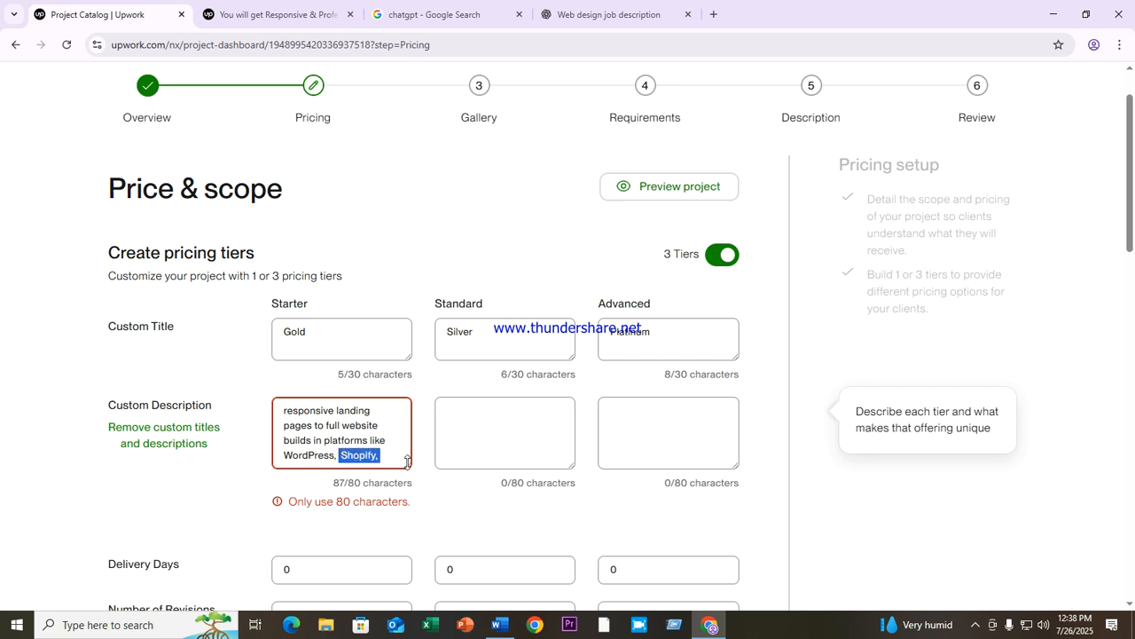
{"action": "key", "text": "BackSpace"}
{"action": "key", "text": "BackSpace"}
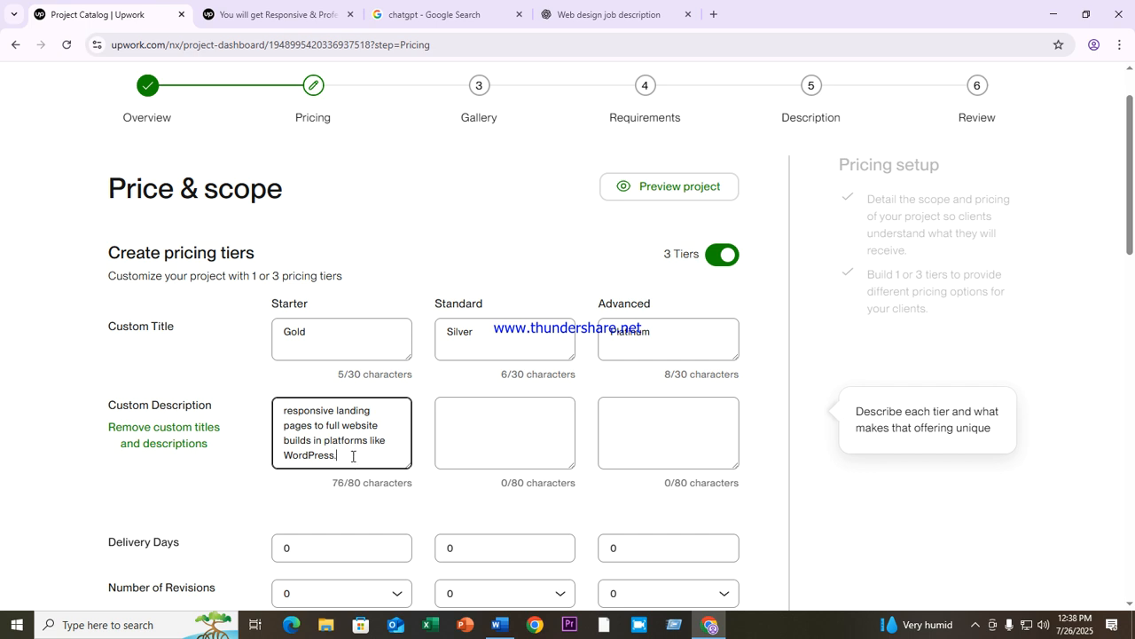
Step: Copy the Starter description into the Standard tier's custom description and capitalize its first word as "Responsive"
{"action": "triple_click", "coordinate": [352, 456]}
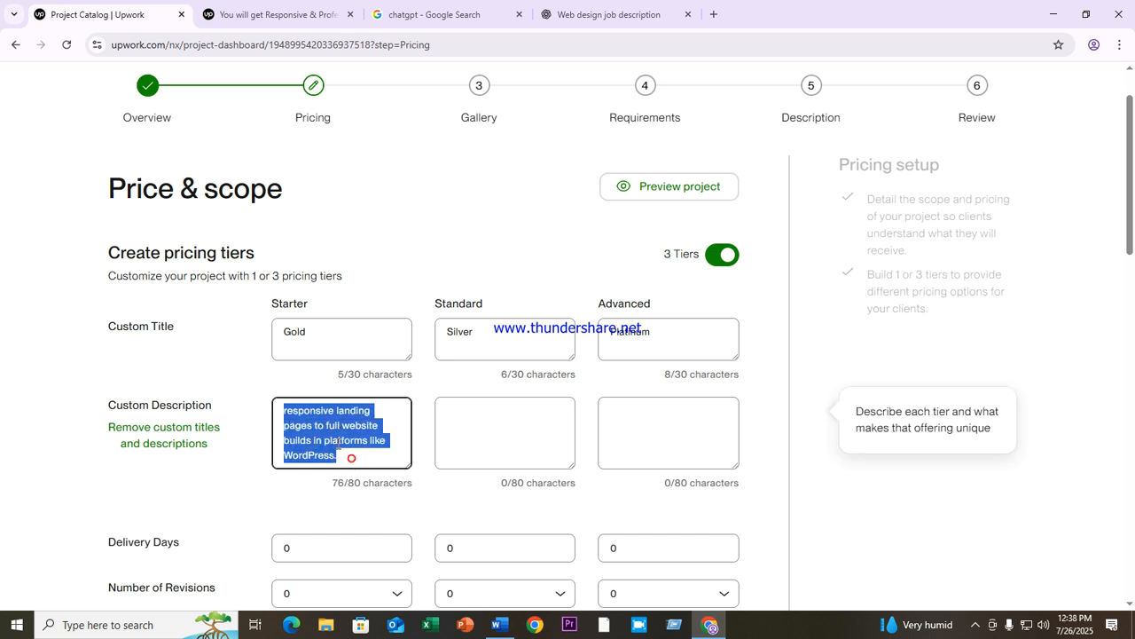
{"action": "left_click", "coordinate": [478, 418]}
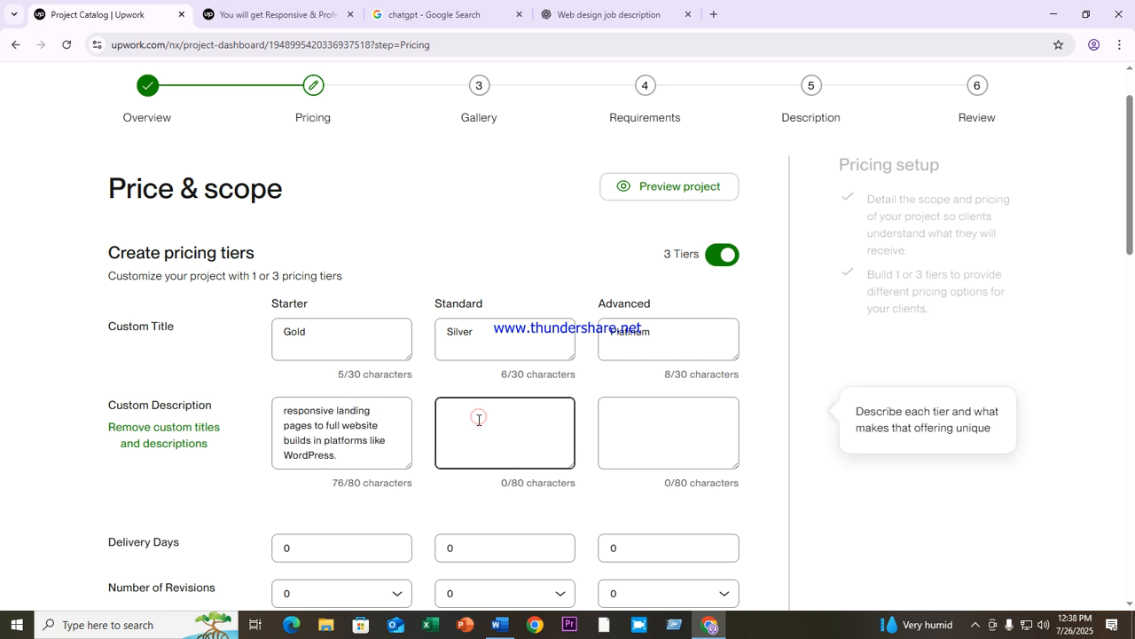
{"action": "key", "text": "ctrl+v"}
{"action": "left_click", "coordinate": [453, 412]}
{"action": "left_click_drag", "start_coordinate": [453, 412], "coordinate": [448, 413]}
{"action": "type", "text": "R"}
Step: Copy the Standard tier's custom description into the Advanced tier's custom description
{"action": "left_click", "coordinate": [629, 422]}
{"action": "left_click_drag", "start_coordinate": [515, 457], "coordinate": [409, 377]}
{"action": "key", "text": "ctrl+c"}
{"action": "left_click", "coordinate": [612, 414]}
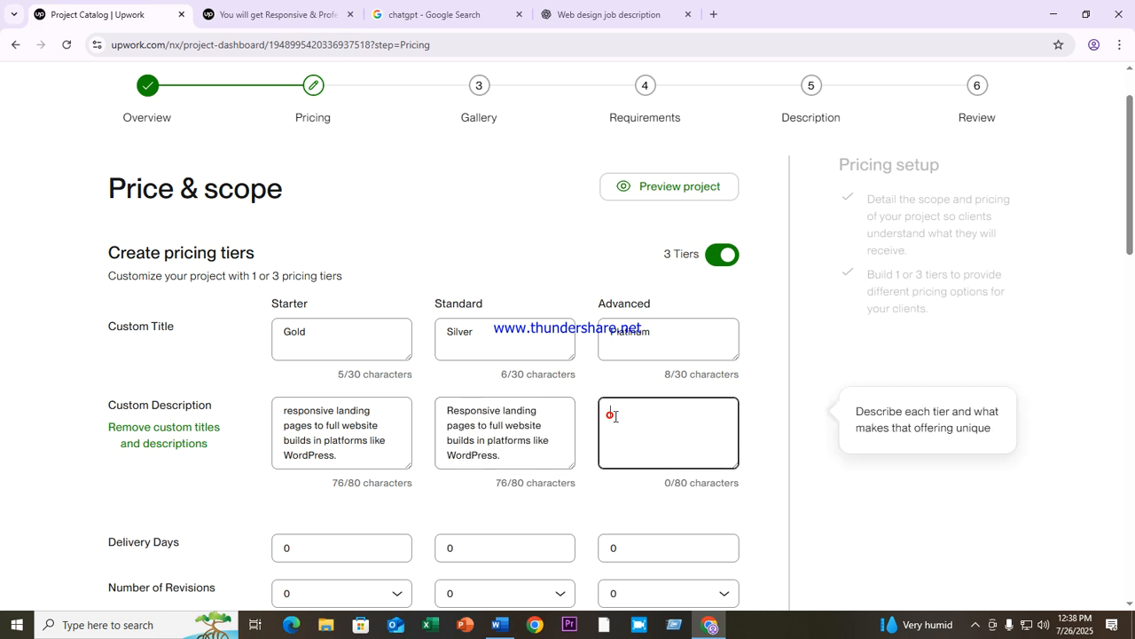
{"action": "key", "text": "ctrl+v"}
{"action": "left_click", "coordinate": [741, 390]}
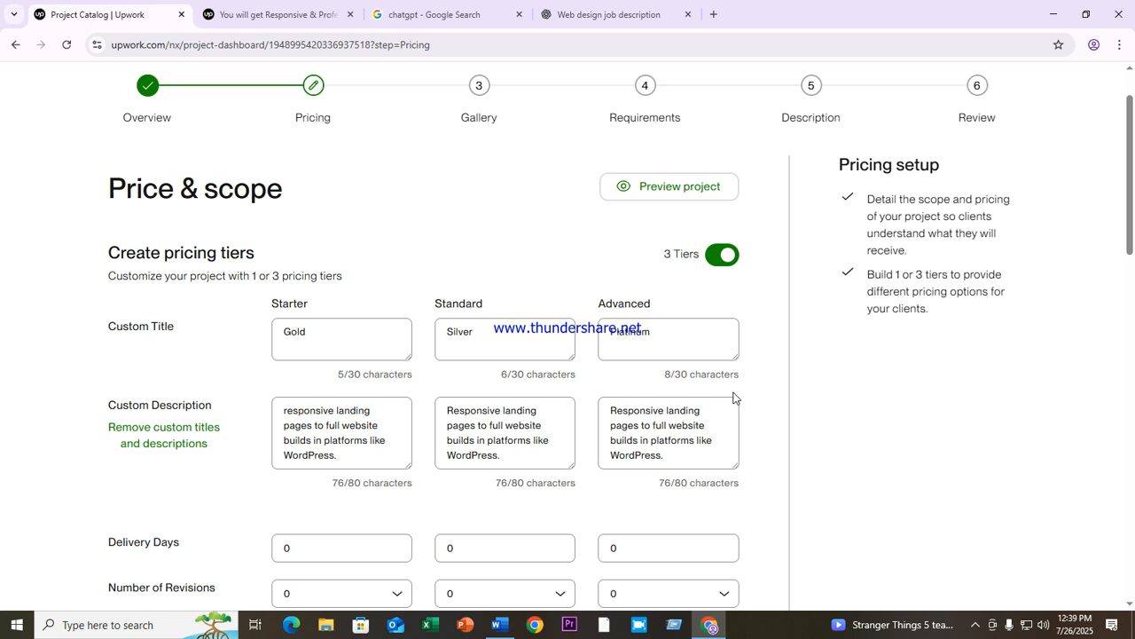
Step: Check the Starter tier of the reference project and set the Starter tier's delivery days to 2 in the catalog listing
{"action": "left_click", "coordinate": [680, 456]}
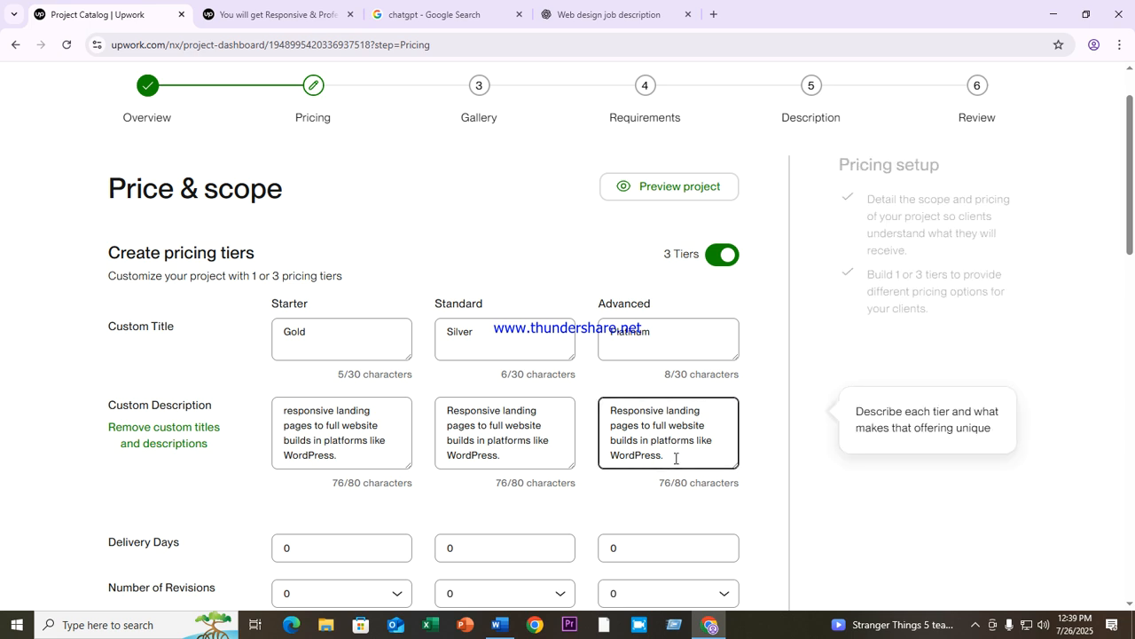
{"action": "scroll", "coordinate": [680, 456], "scroll_direction": "down", "scroll_amount": 2}
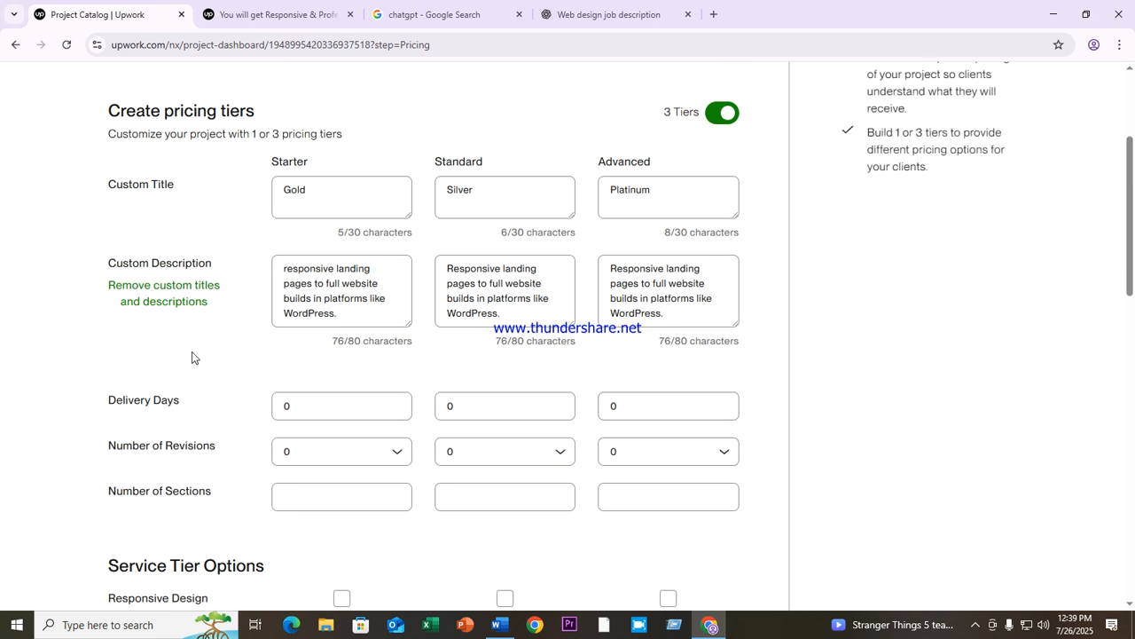
{"action": "left_click", "coordinate": [390, 405]}
{"action": "double_click", "coordinate": [381, 404]}
{"action": "left_click", "coordinate": [395, 401]}
{"action": "left_click", "coordinate": [396, 401]}
{"action": "left_click", "coordinate": [396, 401]}
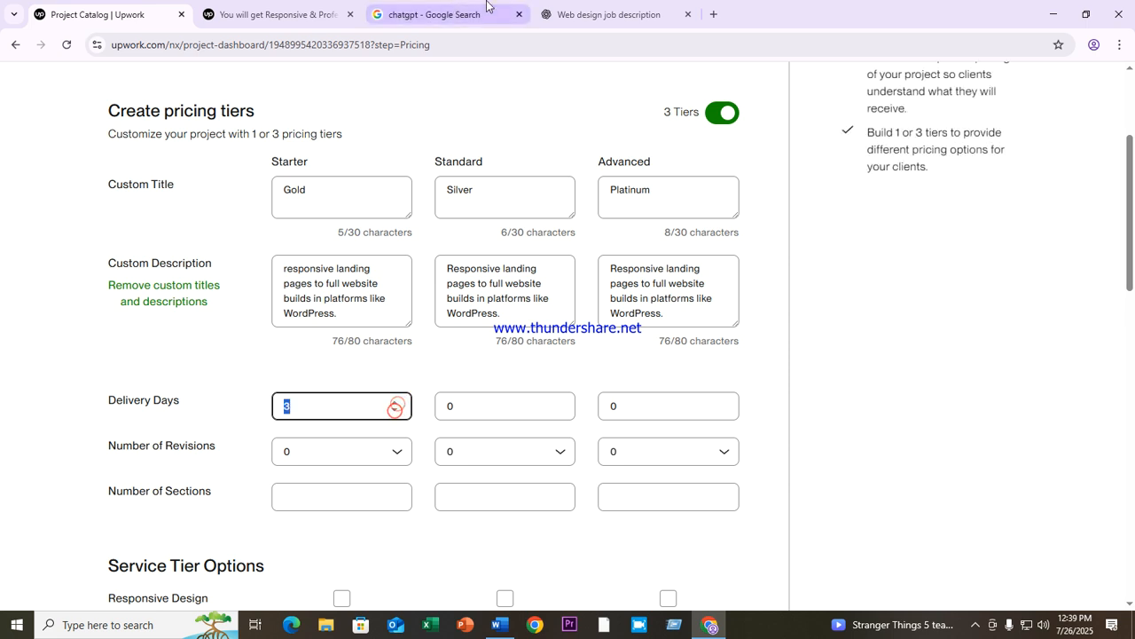
{"action": "left_click", "coordinate": [270, 14]}
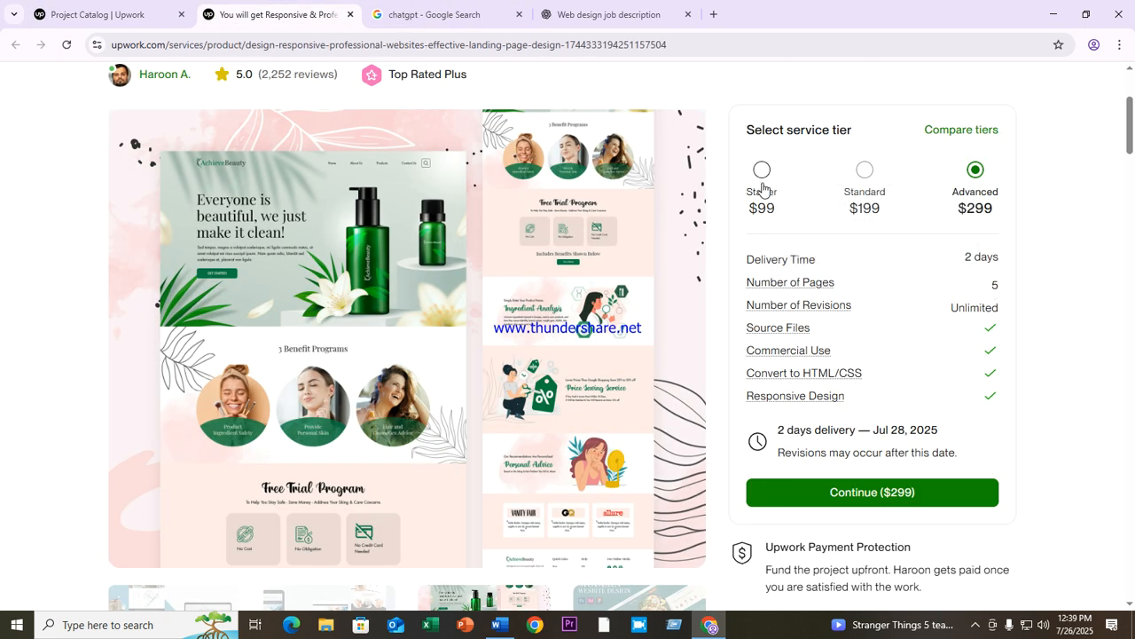
{"action": "left_click", "coordinate": [762, 172]}
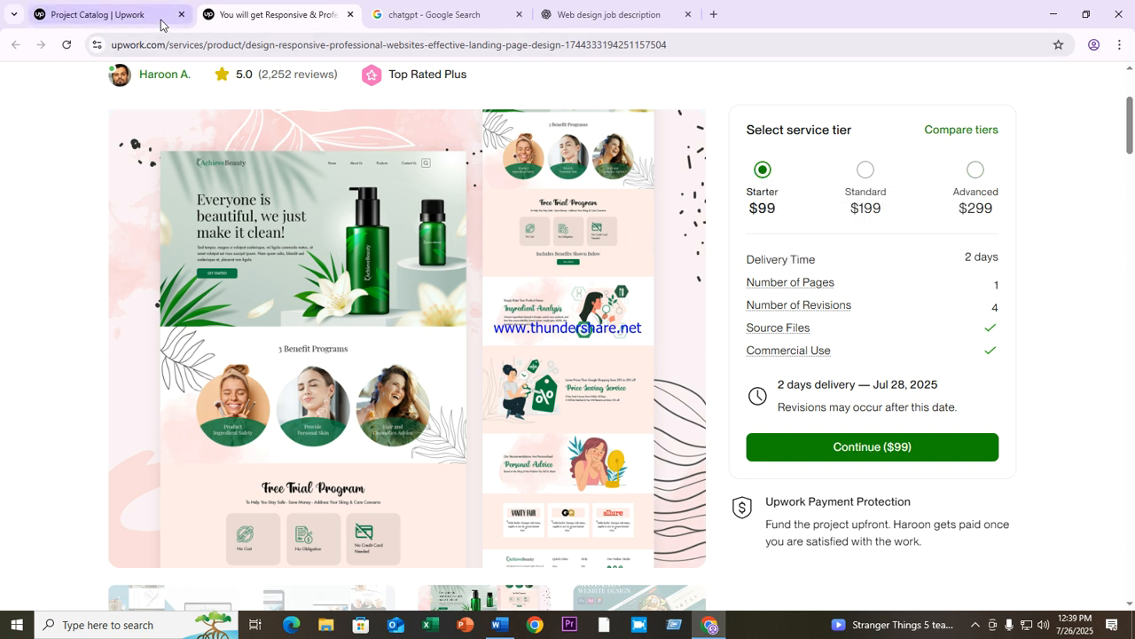
{"action": "left_click", "coordinate": [102, 14]}
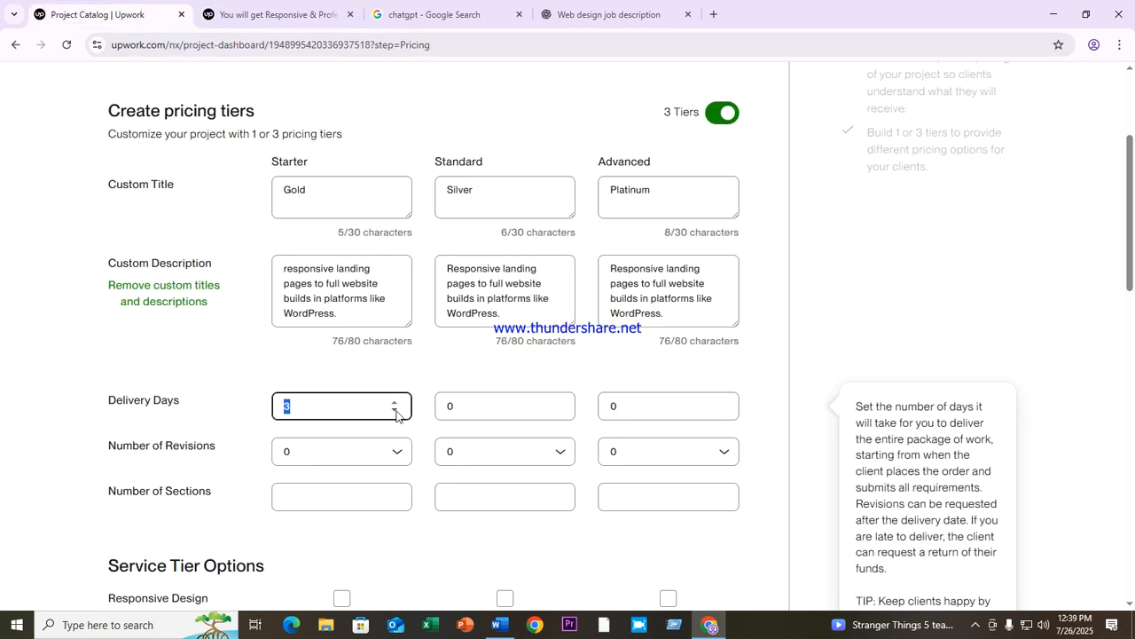
{"action": "left_click", "coordinate": [395, 411]}
Step: Check the reference project's Standard tier and set the listing's Standard delivery days to 2
{"action": "left_click", "coordinate": [490, 402]}
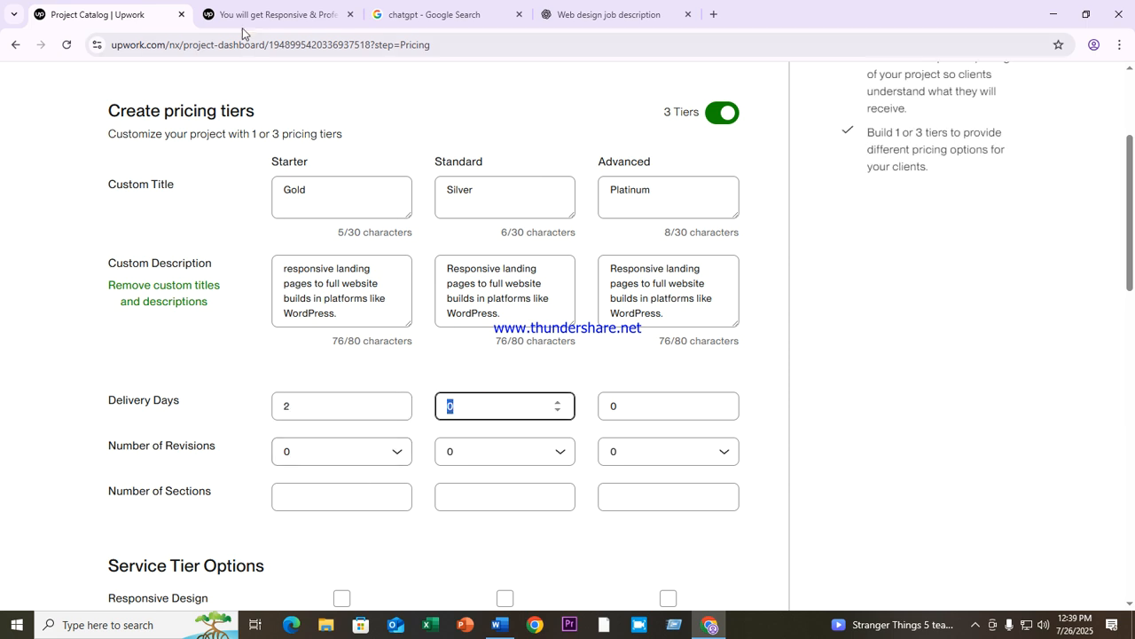
{"action": "left_click", "coordinate": [269, 16]}
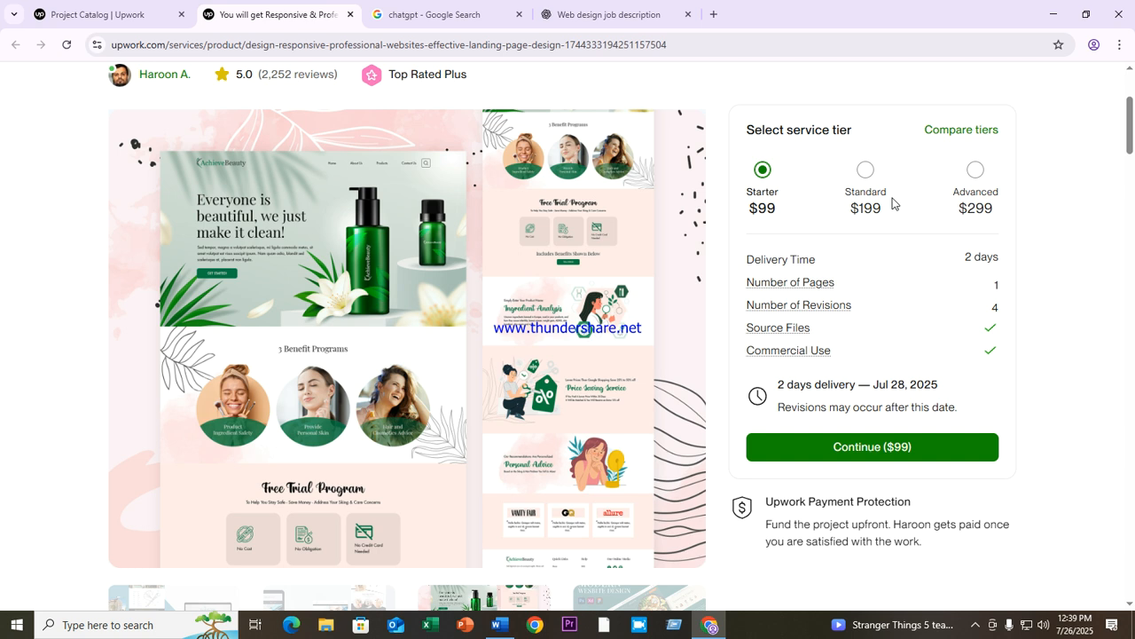
{"action": "left_click", "coordinate": [868, 181]}
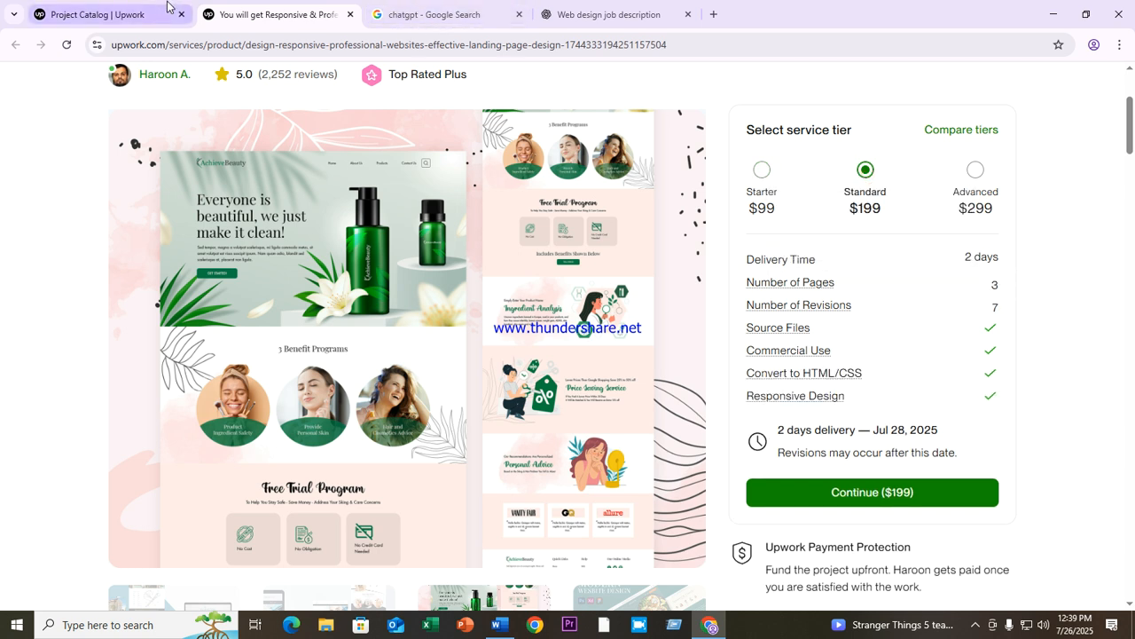
{"action": "left_click", "coordinate": [100, 15]}
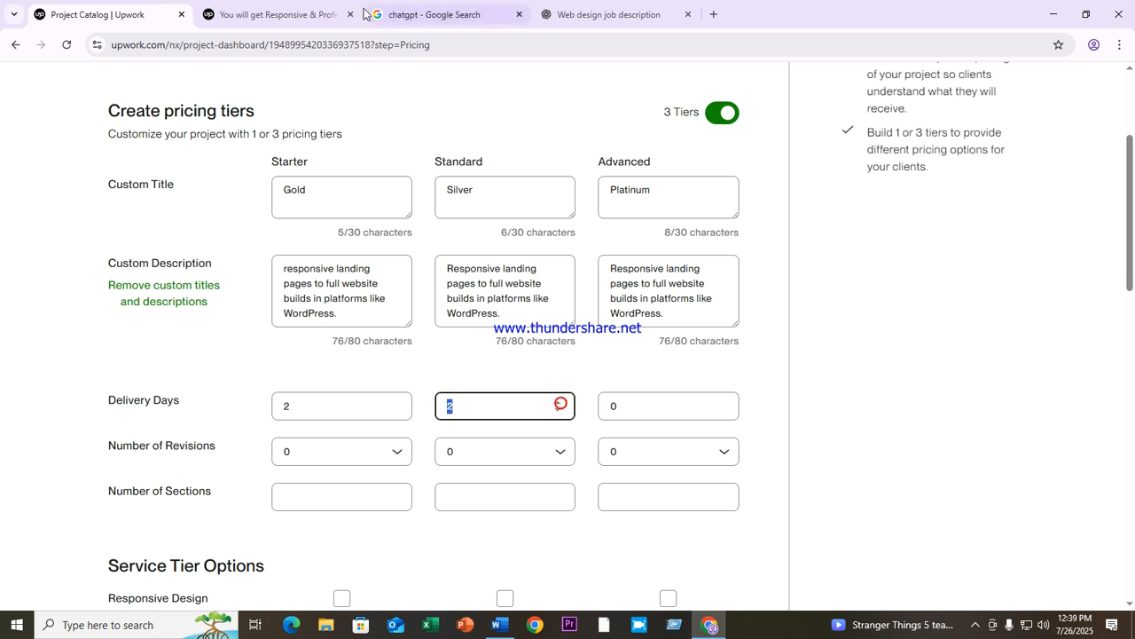
Step: Check the reference project's Advanced tier and set the listing's Advanced delivery days to 2
{"action": "left_click", "coordinate": [263, 13]}
{"action": "left_click", "coordinate": [975, 169]}
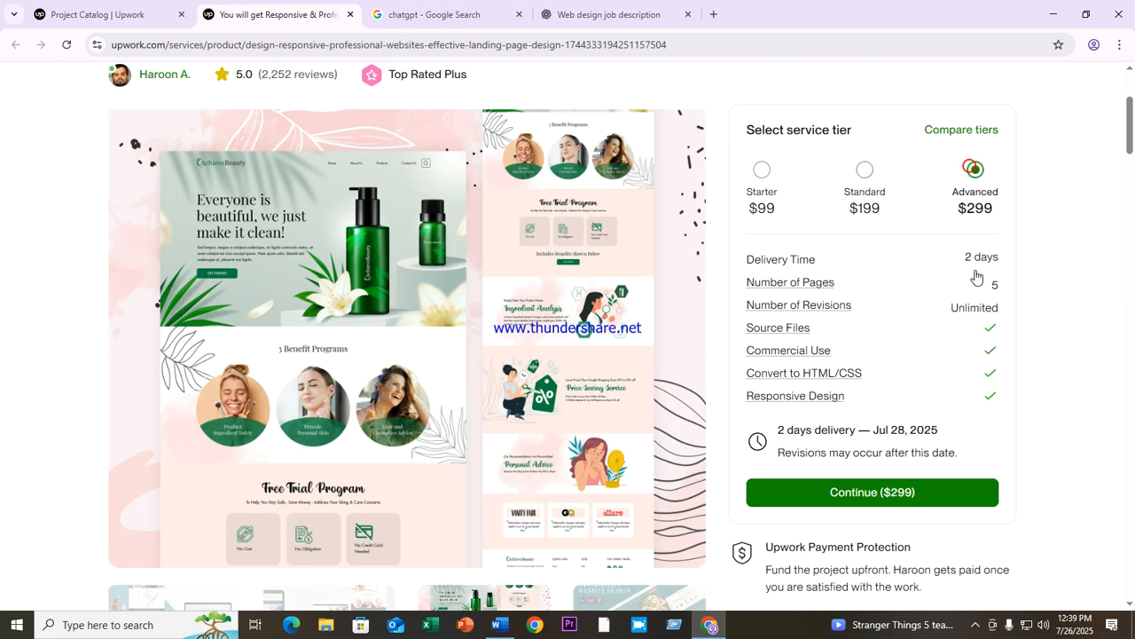
{"action": "left_click", "coordinate": [89, 14]}
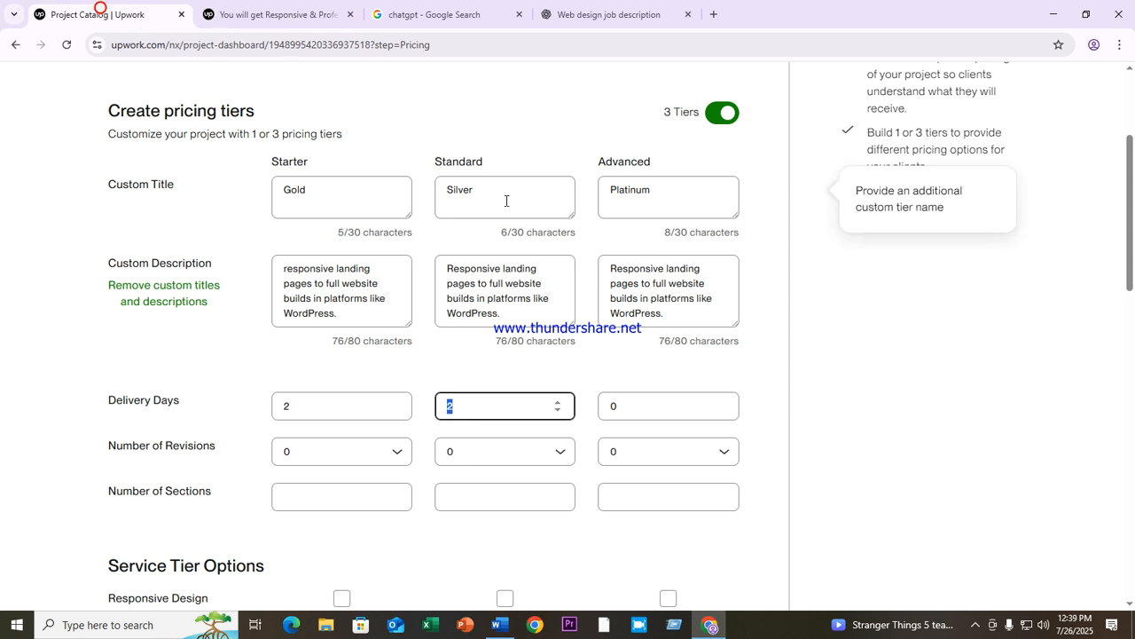
{"action": "key", "text": "Tab"}
{"action": "type", "text": "2"}
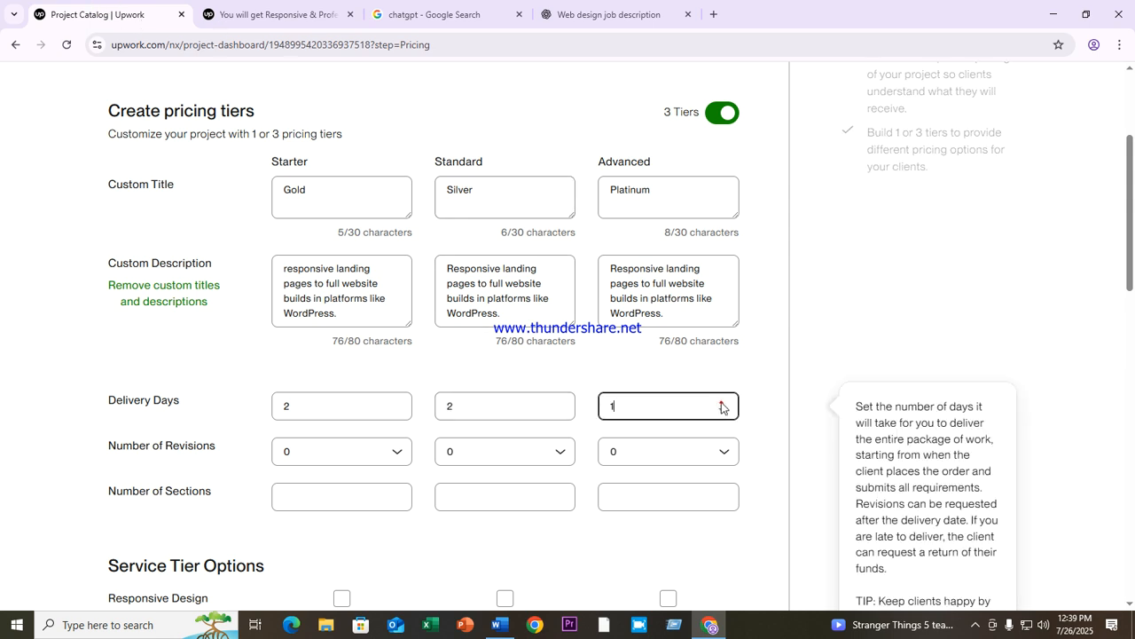
Step: Set the number of revisions to 1 for Starter, 2 for Standard and 3 for Advanced
{"action": "left_click", "coordinate": [352, 458]}
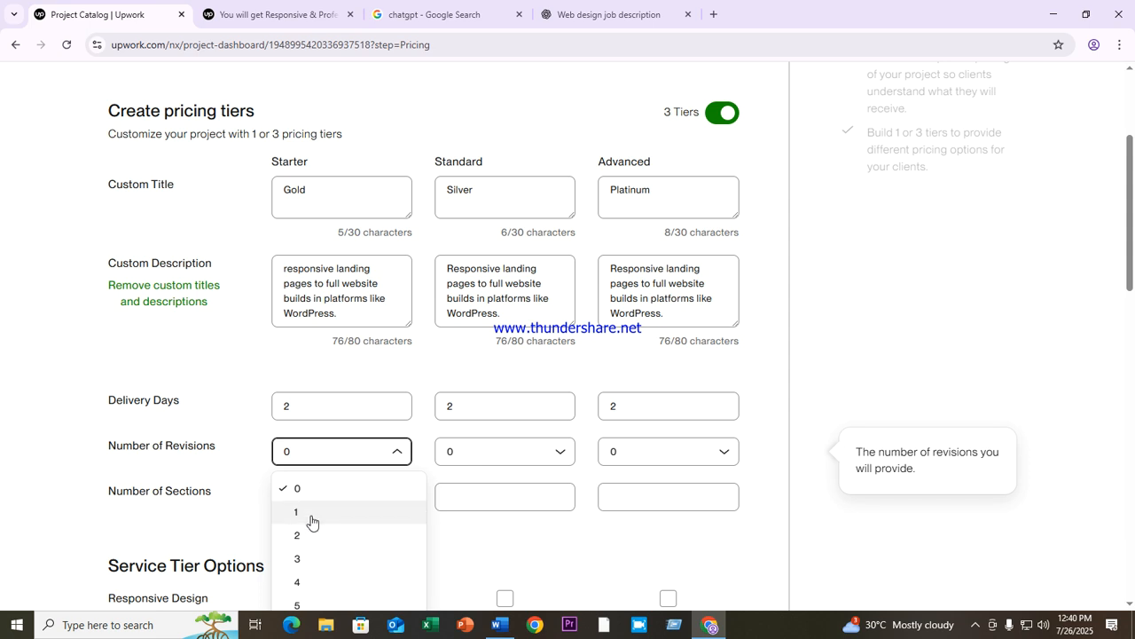
{"action": "left_click", "coordinate": [310, 514]}
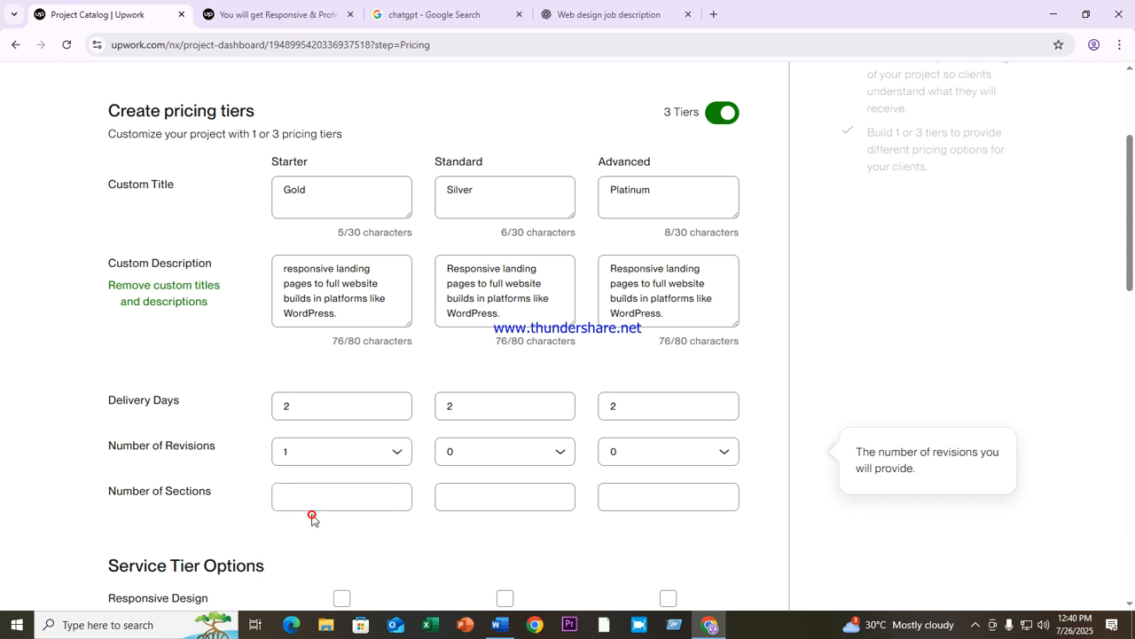
{"action": "left_click", "coordinate": [558, 451]}
{"action": "left_click", "coordinate": [464, 534]}
{"action": "left_click", "coordinate": [648, 451]}
{"action": "left_click", "coordinate": [647, 560]}
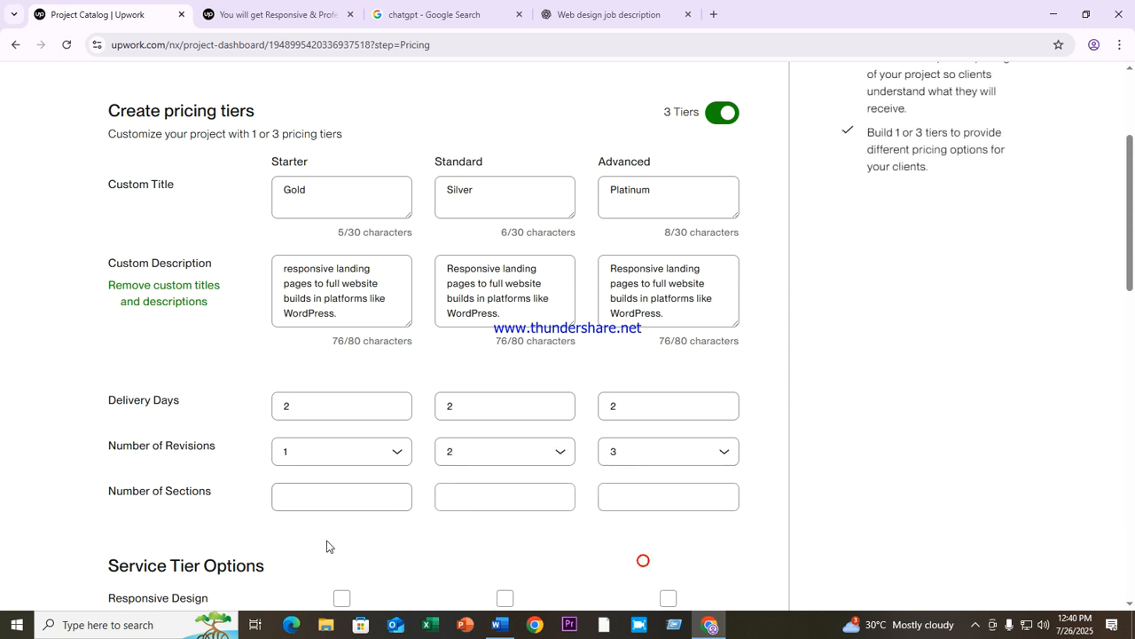
Step: Set the number of sections to 5 for Starter, 10 for Standard and 15 for Advanced
{"action": "left_click", "coordinate": [292, 496]}
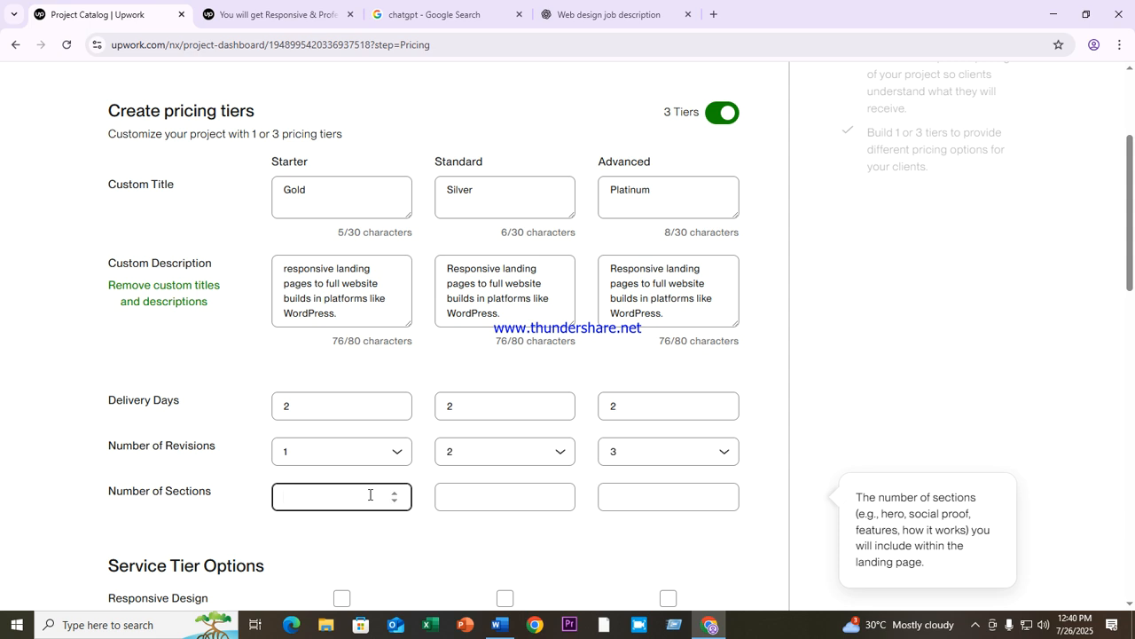
{"action": "type", "text": "5"}
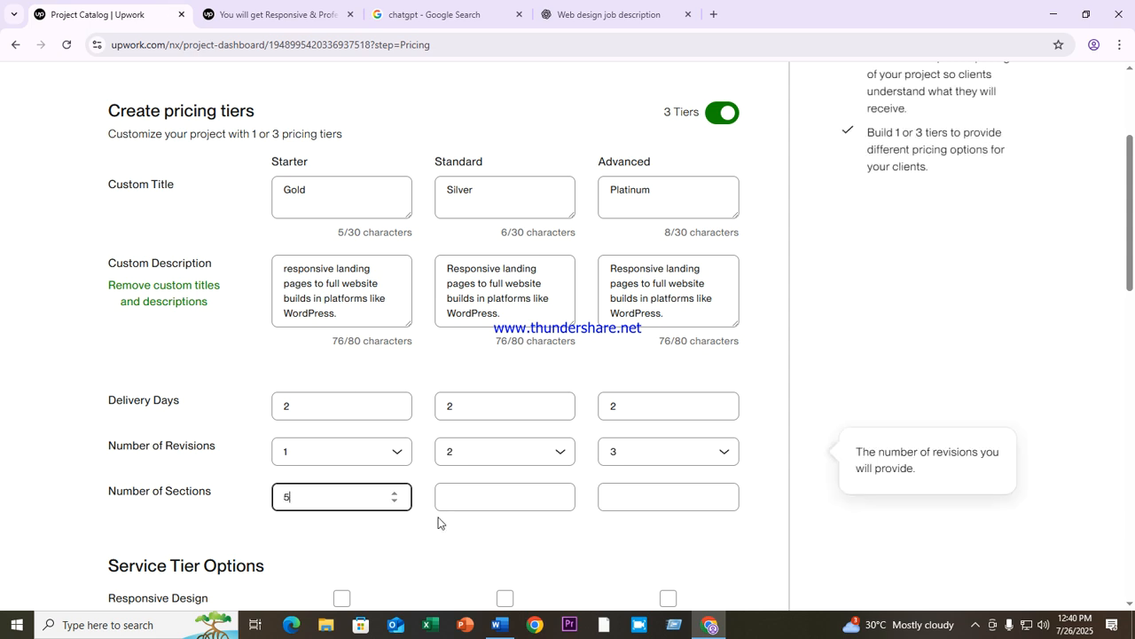
{"action": "left_click", "coordinate": [517, 486]}
{"action": "type", "text": "10"}
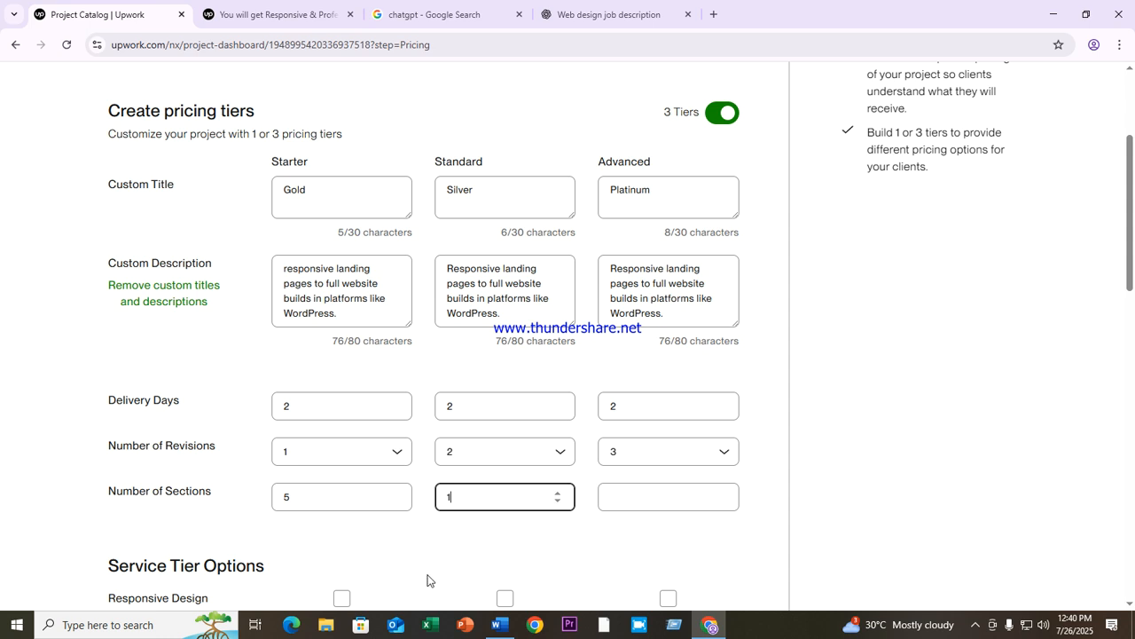
{"action": "left_click", "coordinate": [656, 499]}
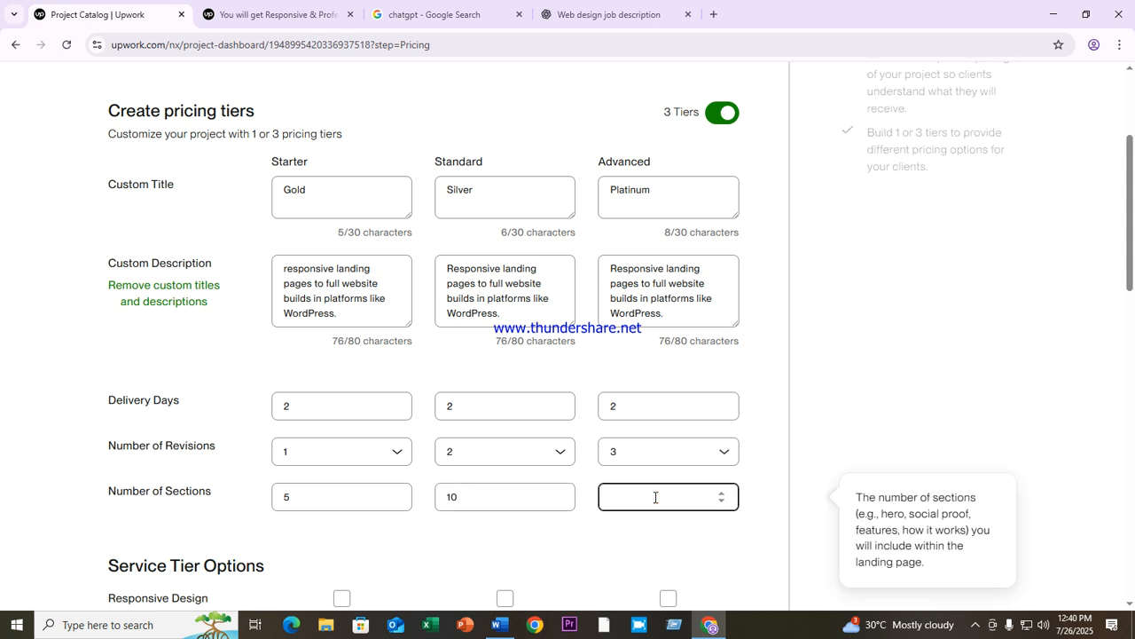
{"action": "type", "text": "15"}
{"action": "left_click", "coordinate": [772, 470]}
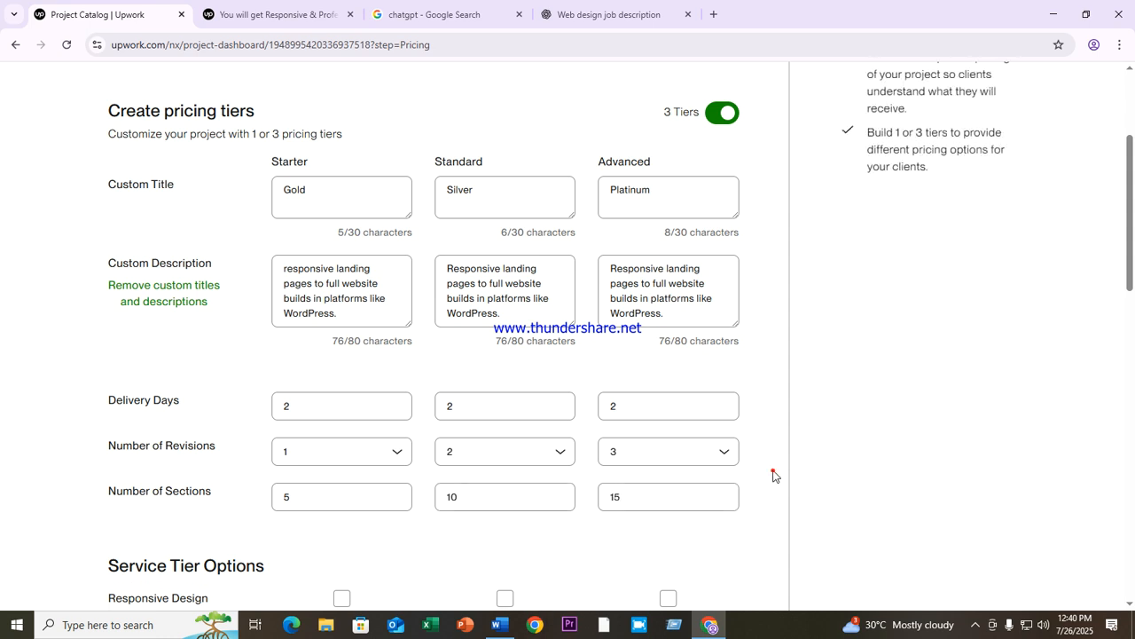
Step: Review the reference project's included features and enable Responsive Design for all three tiers in the listing's service tier options
{"action": "scroll", "coordinate": [621, 443], "scroll_direction": "down", "scroll_amount": 2}
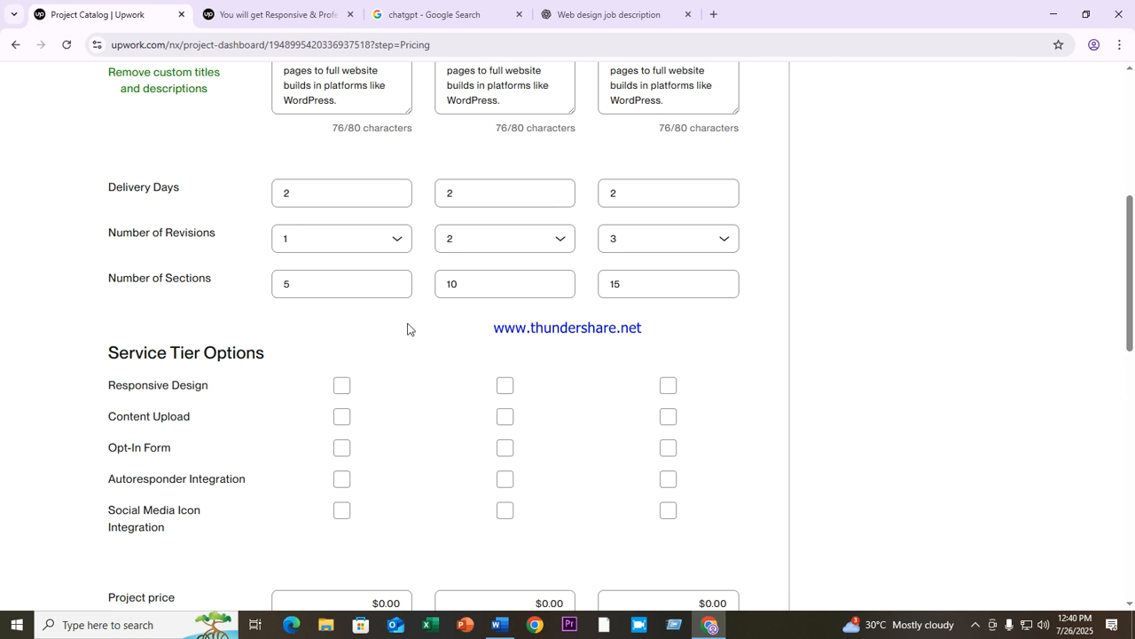
{"action": "left_click", "coordinate": [297, 10]}
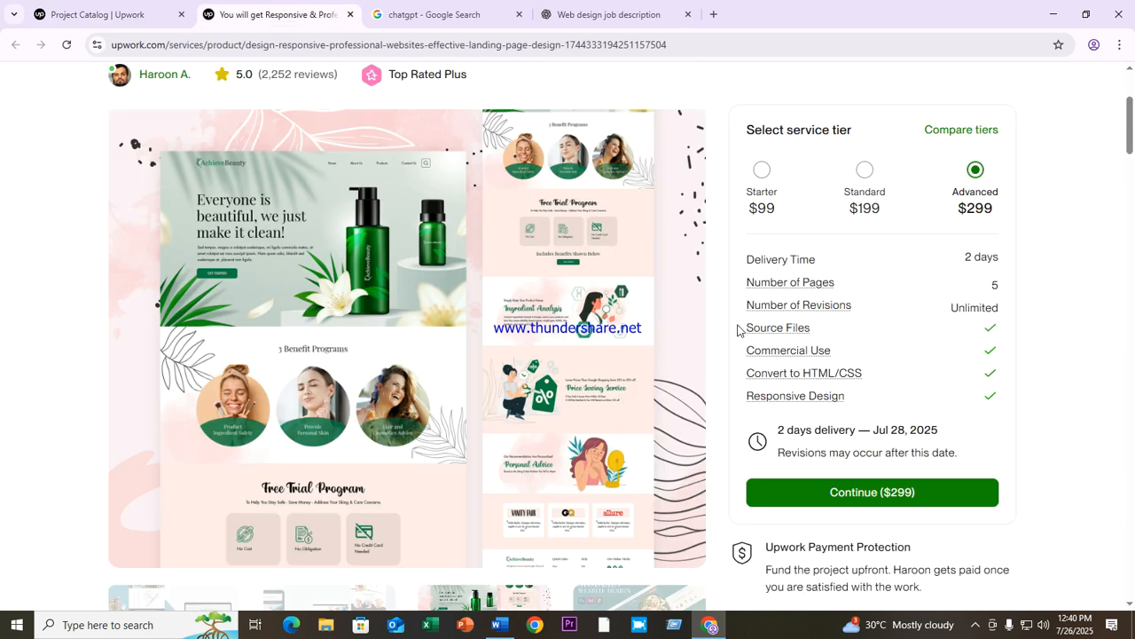
{"action": "scroll", "coordinate": [142, 342], "scroll_direction": "up", "scroll_amount": 2}
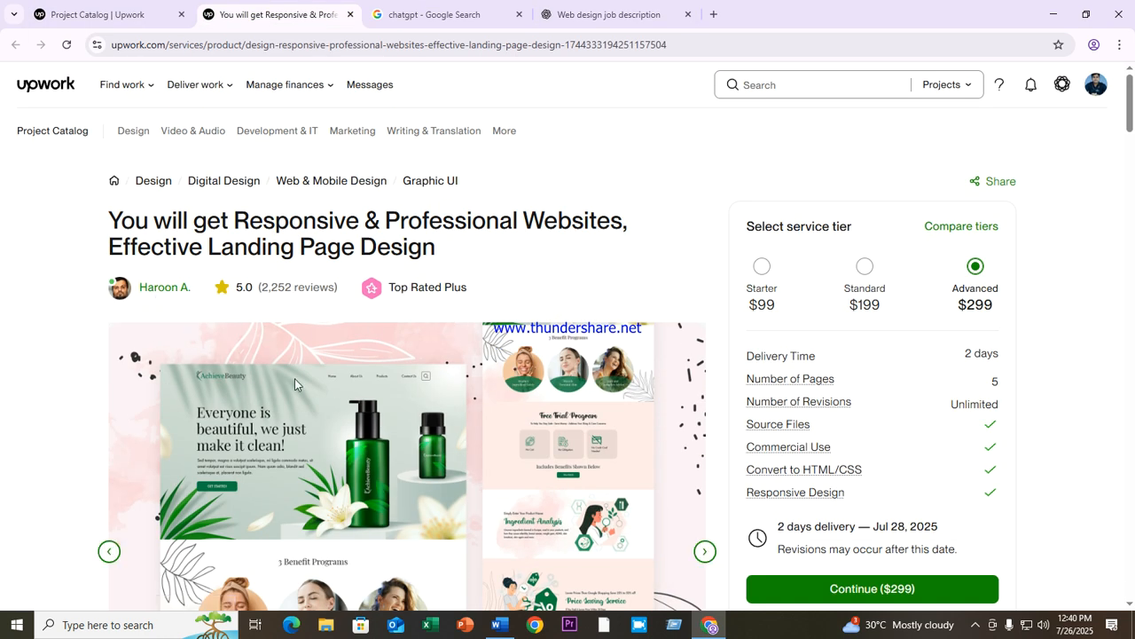
{"action": "left_click", "coordinate": [116, 13]}
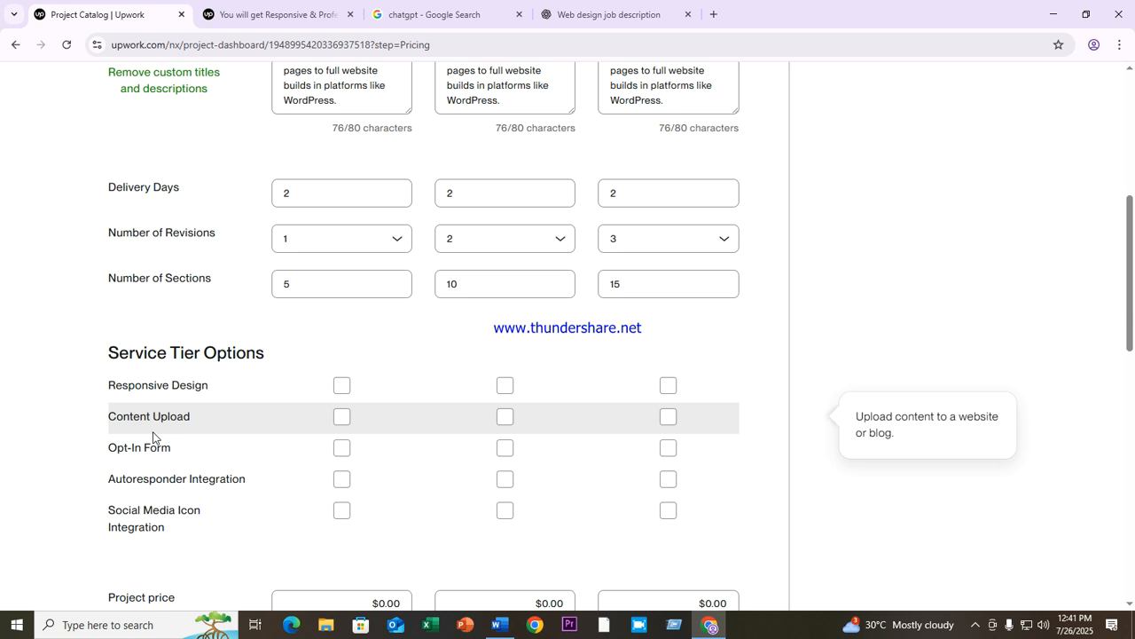
{"action": "scroll", "coordinate": [177, 345], "scroll_direction": "down", "scroll_amount": 2}
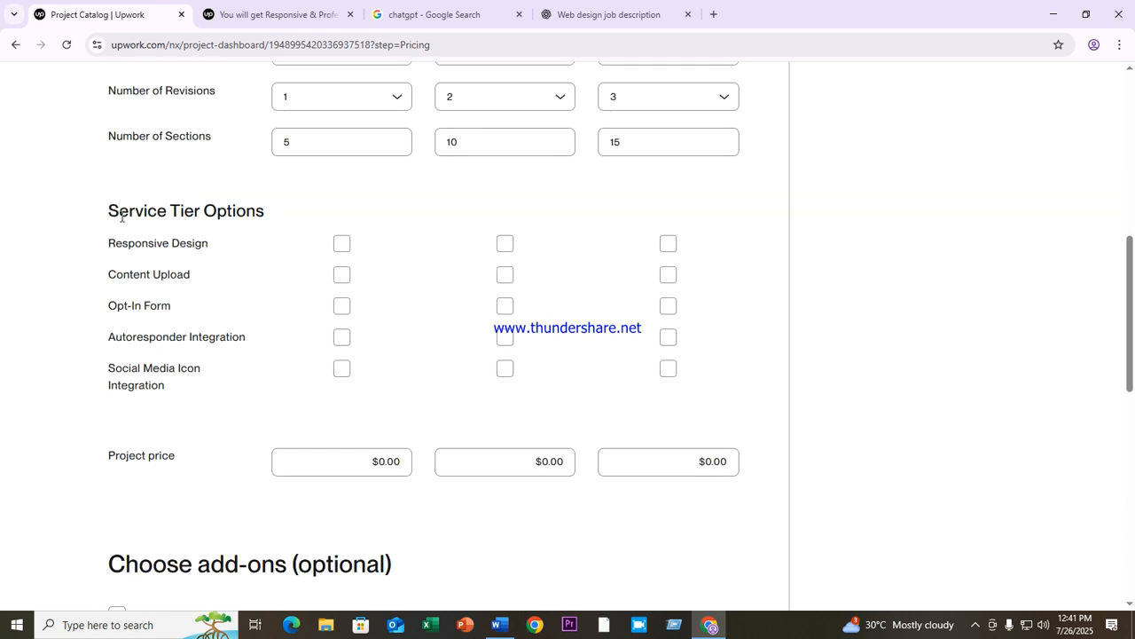
{"action": "left_click_drag", "start_coordinate": [107, 211], "coordinate": [278, 216]}
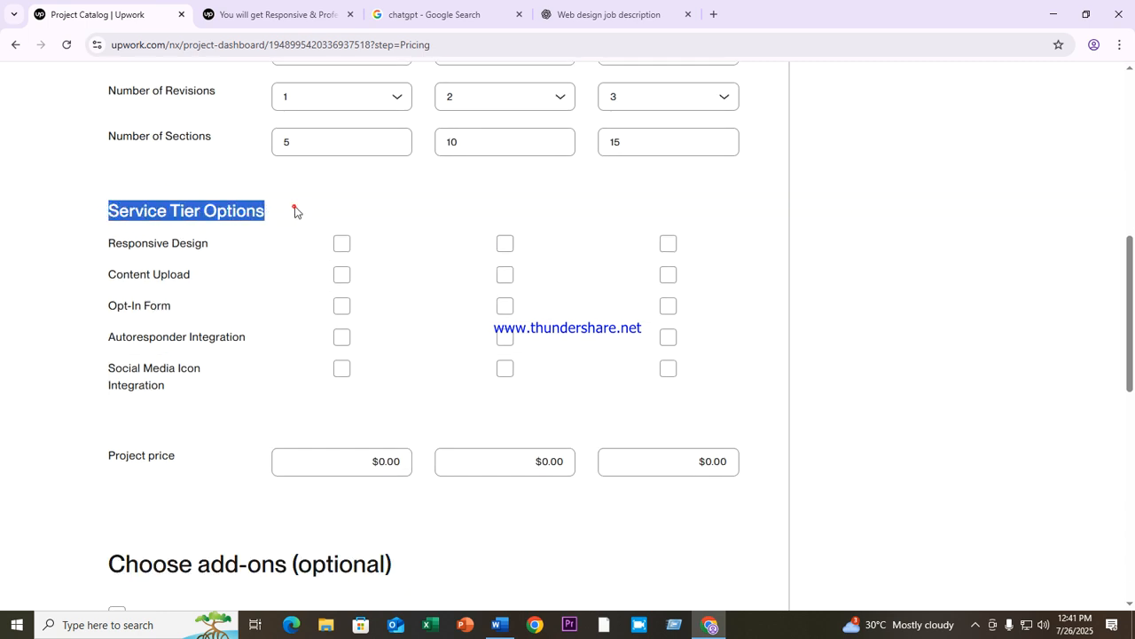
{"action": "left_click", "coordinate": [294, 211]}
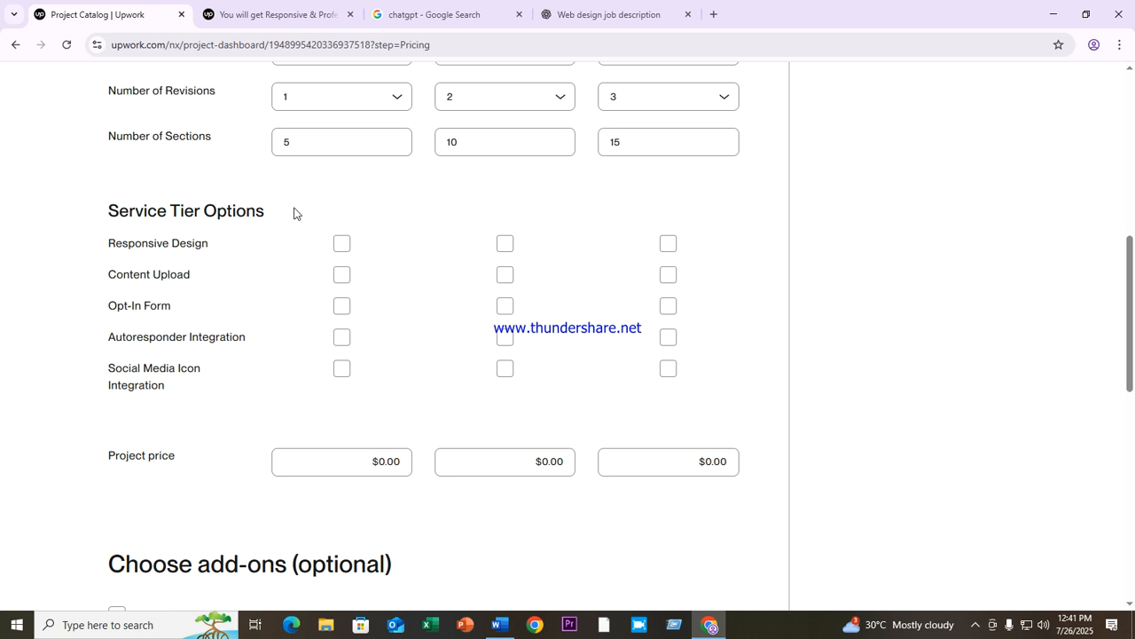
{"action": "left_click", "coordinate": [341, 245]}
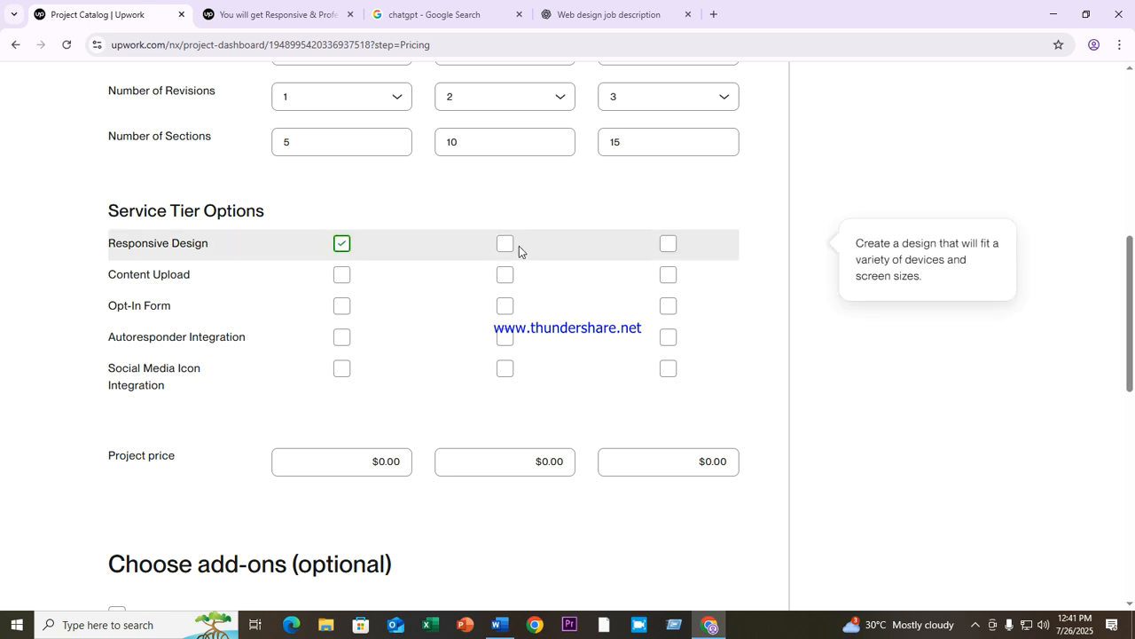
{"action": "left_click", "coordinate": [669, 243]}
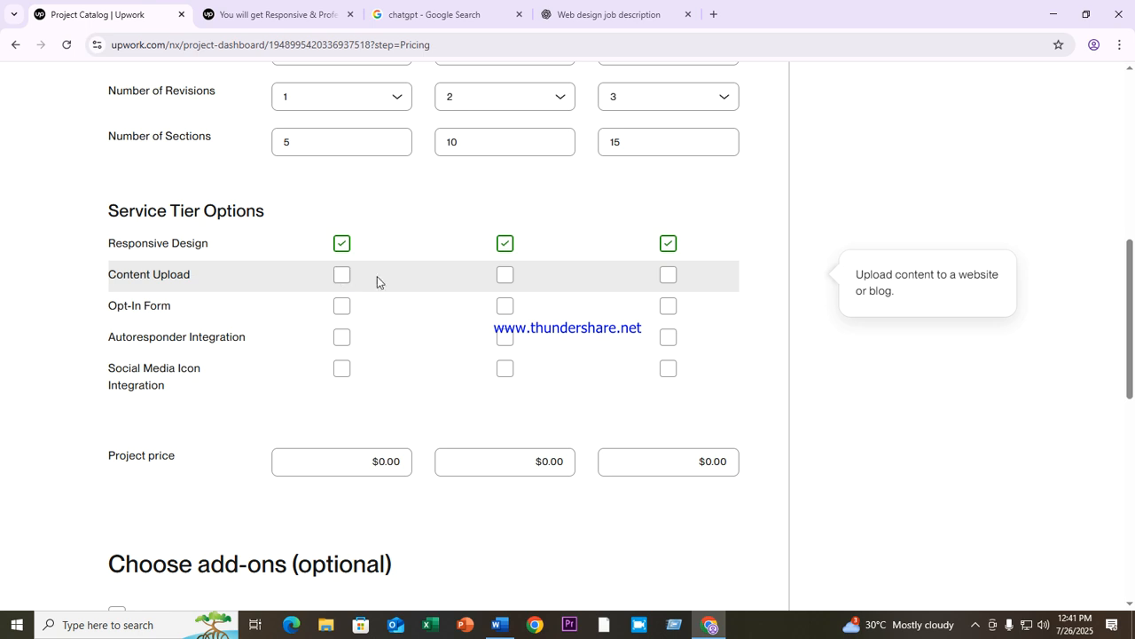
Step: Enable Content Upload for the Standard and Advanced tiers and Social Media Icon Integration for all three tiers
{"action": "left_click", "coordinate": [505, 275]}
{"action": "left_click", "coordinate": [667, 276]}
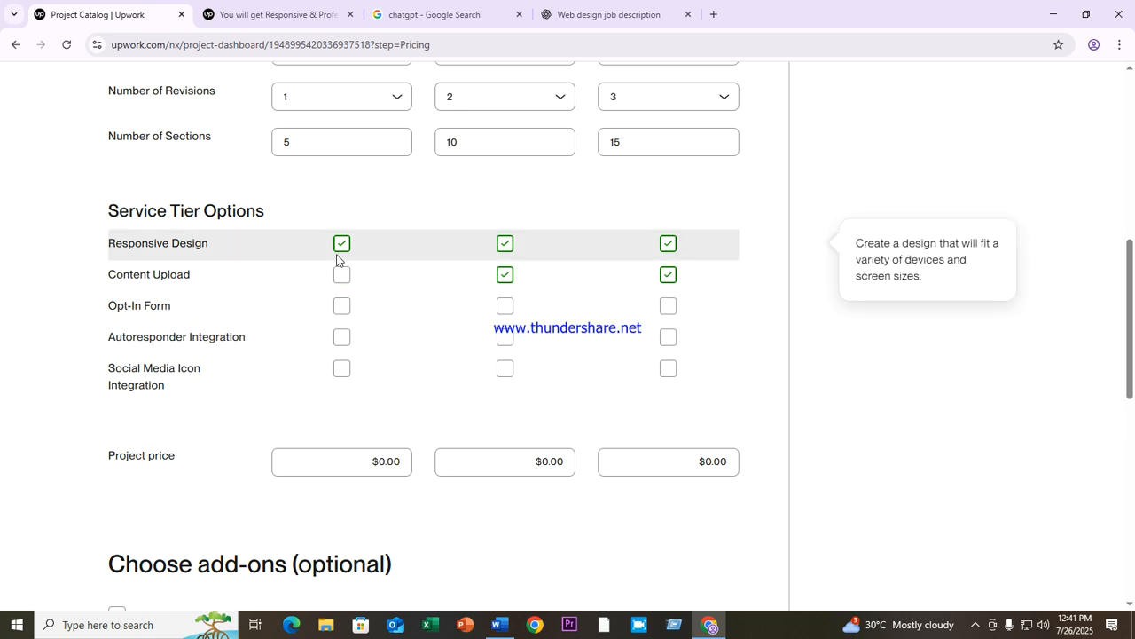
{"action": "scroll", "coordinate": [333, 337], "scroll_direction": "down", "scroll_amount": 1}
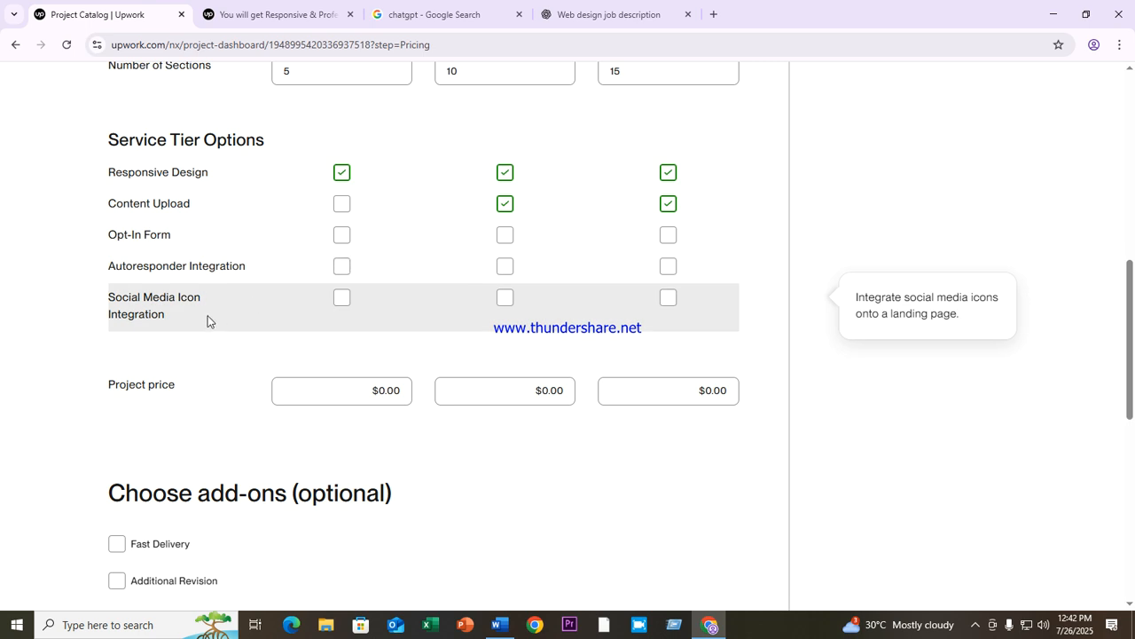
{"action": "left_click", "coordinate": [337, 301]}
{"action": "left_click", "coordinate": [505, 299]}
{"action": "left_click", "coordinate": [675, 302]}
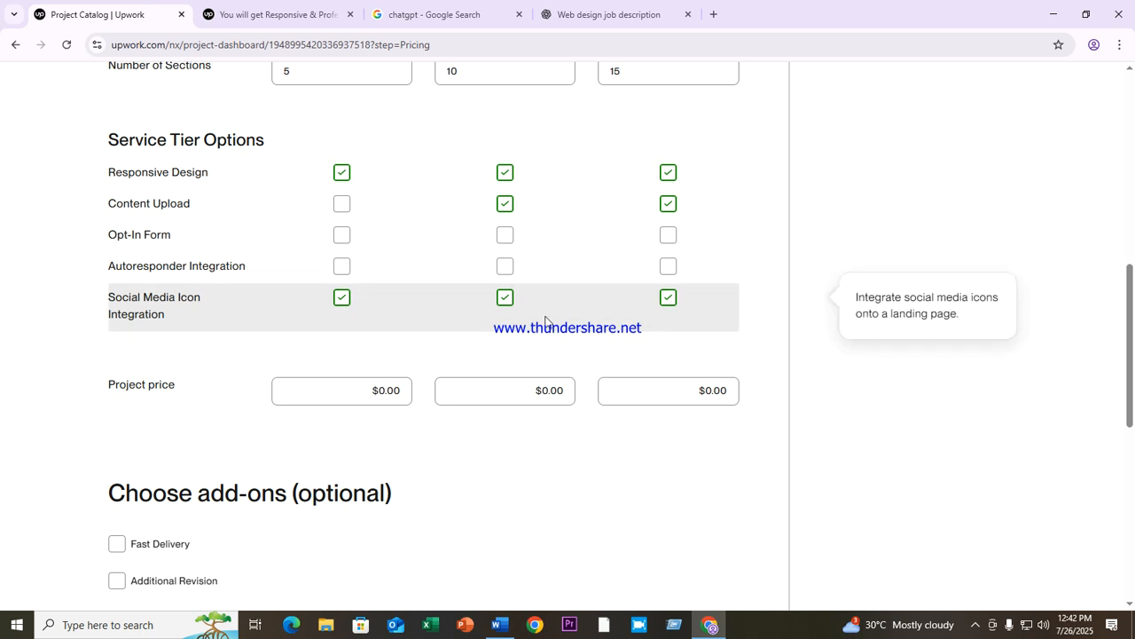
Step: Set the project price to $80 for Starter and $160 for Standard, consulting the reference project's Standard tier
{"action": "scroll", "coordinate": [479, 310], "scroll_direction": "down", "scroll_amount": 2}
{"action": "left_click", "coordinate": [383, 250]}
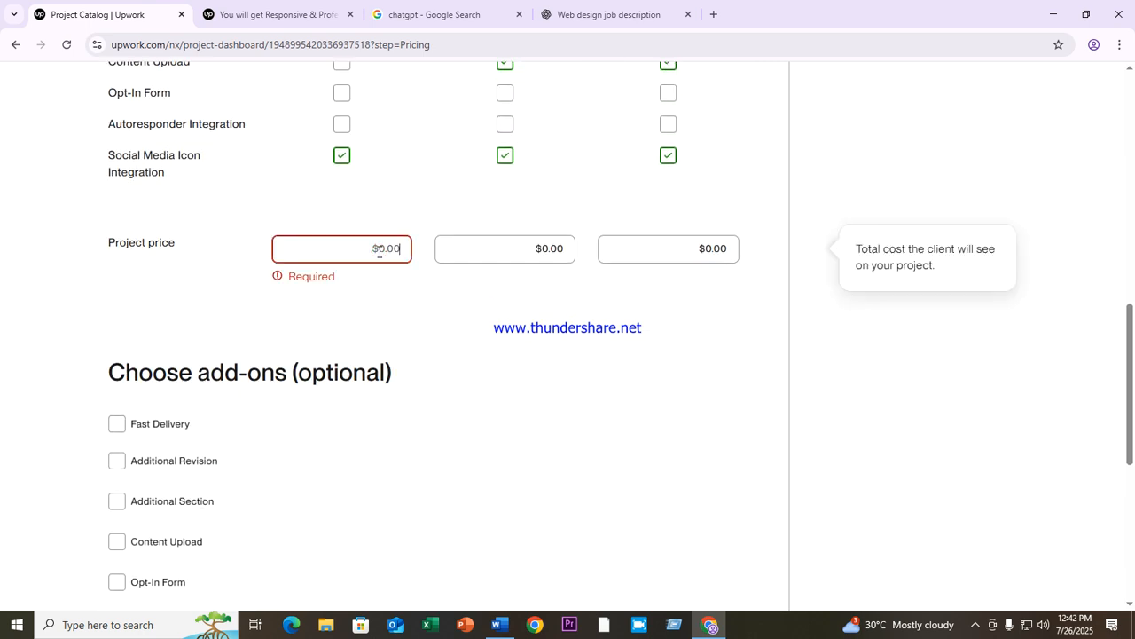
{"action": "type", "text": "80"}
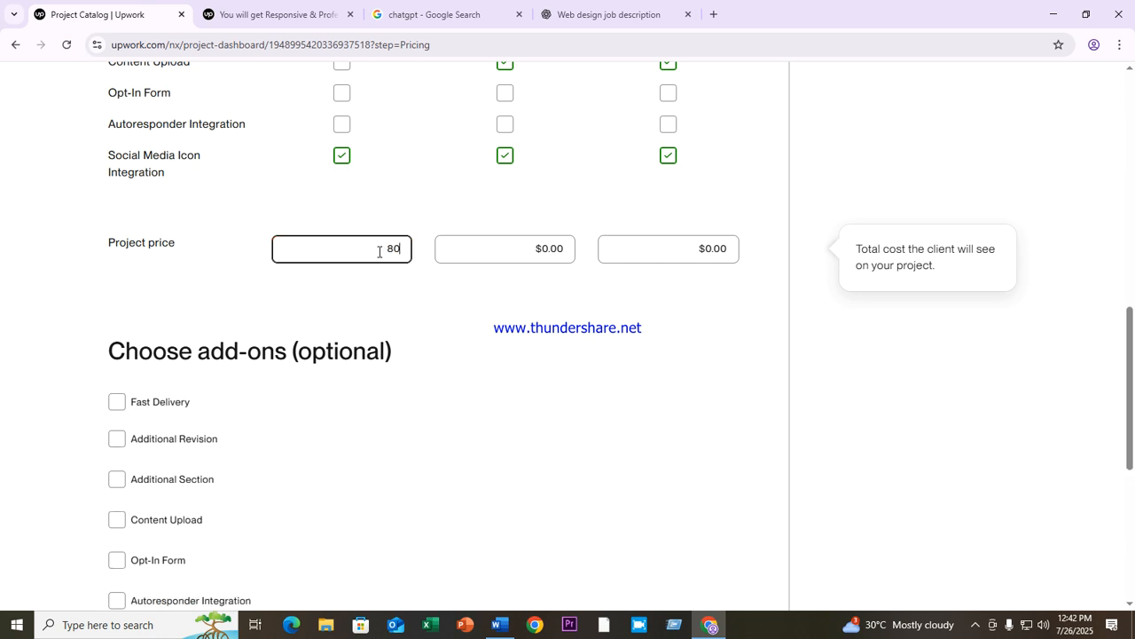
{"action": "left_click", "coordinate": [296, 15]}
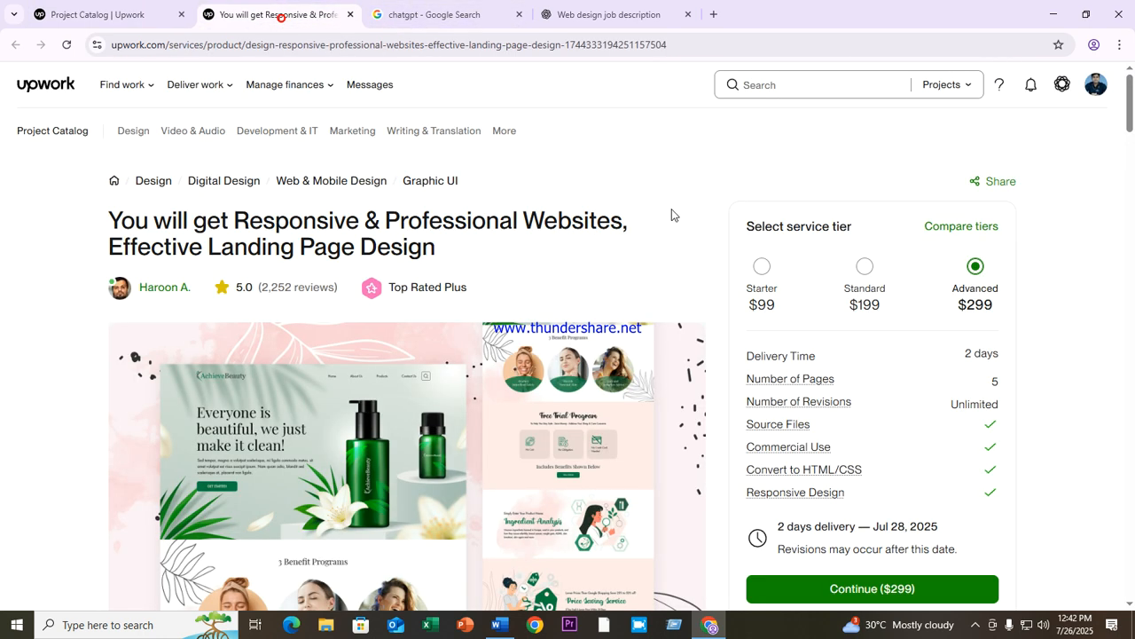
{"action": "left_click", "coordinate": [865, 266]}
{"action": "left_click", "coordinate": [124, 11]}
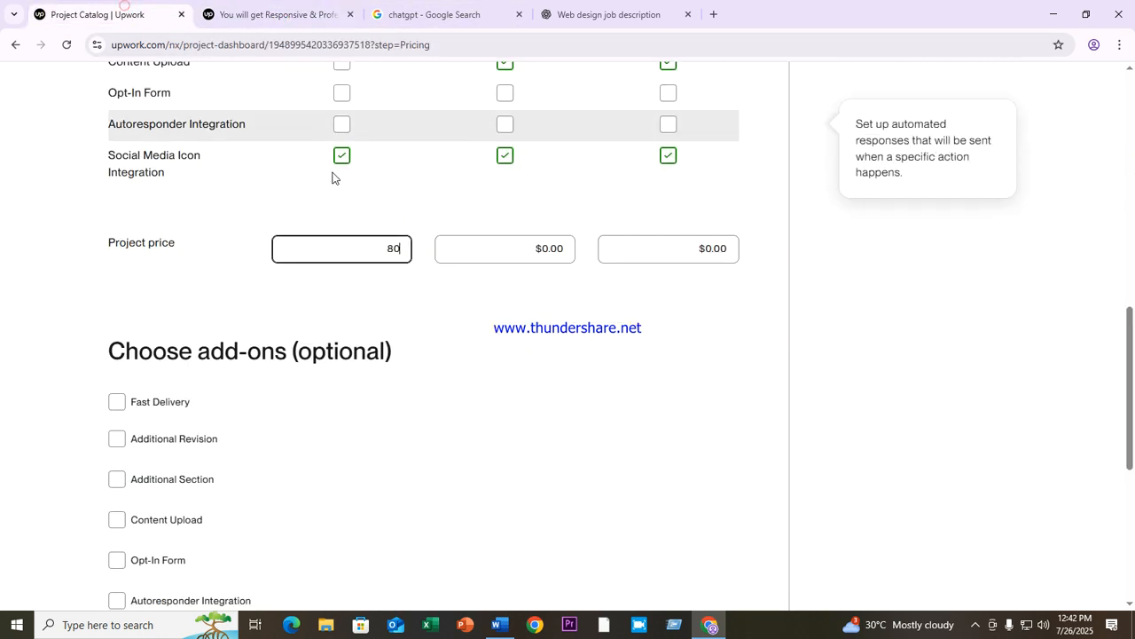
{"action": "left_click", "coordinate": [547, 256]}
{"action": "type", "text": "160"}
Step: Check the reference project's Advanced tier price and set the listing's Advanced project price to $250
{"action": "left_click", "coordinate": [653, 251]}
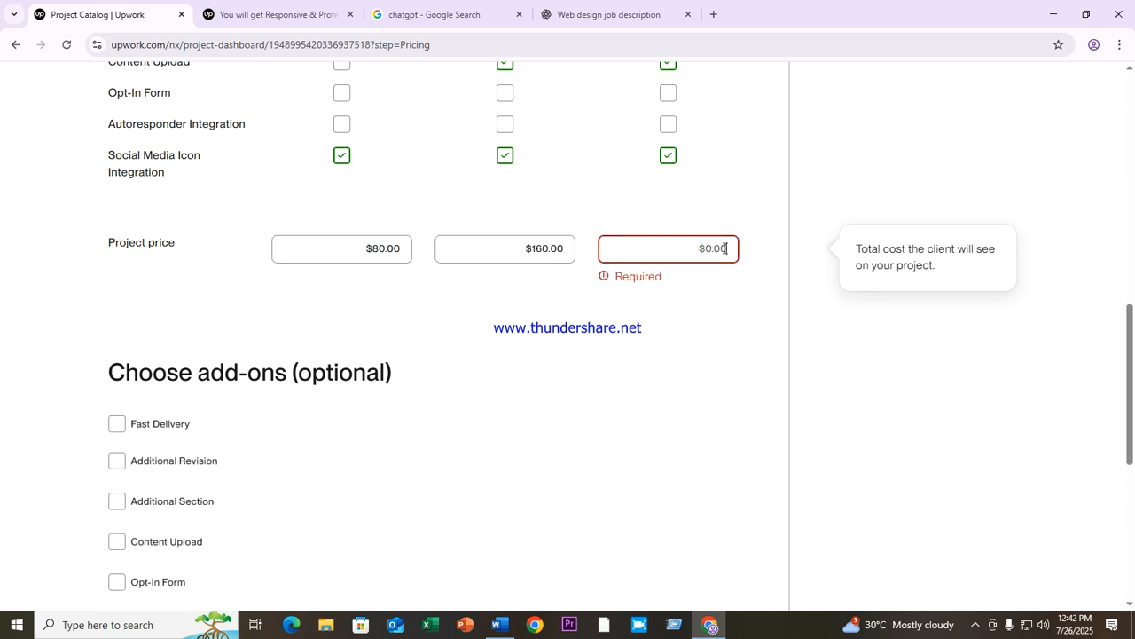
{"action": "left_click", "coordinate": [291, 13]}
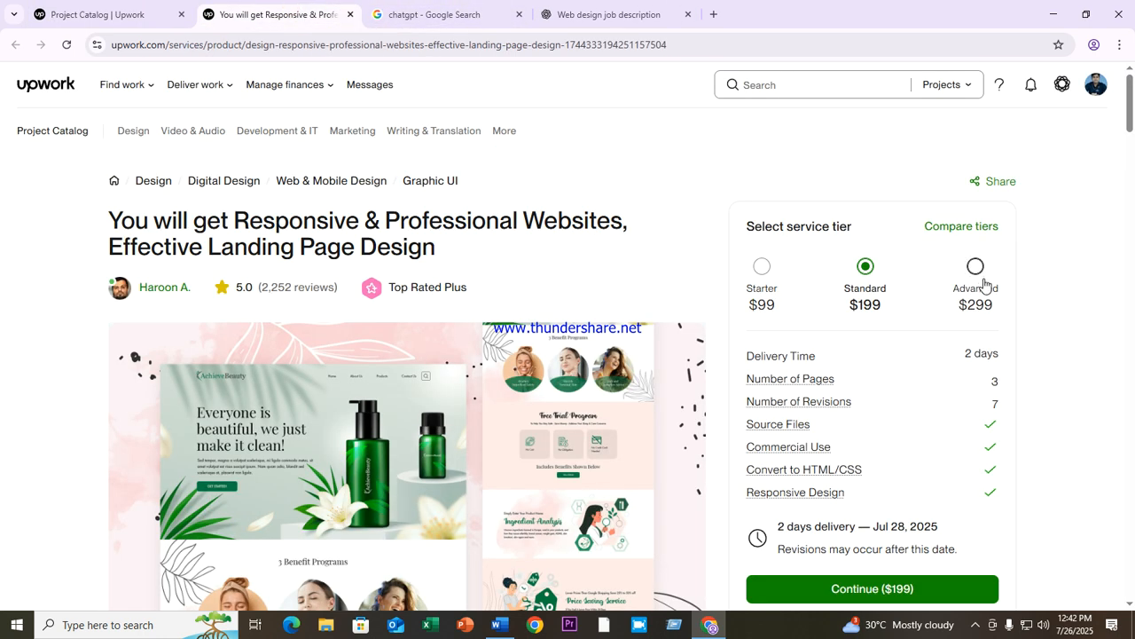
{"action": "left_click", "coordinate": [133, 14]}
{"action": "left_click", "coordinate": [693, 244]}
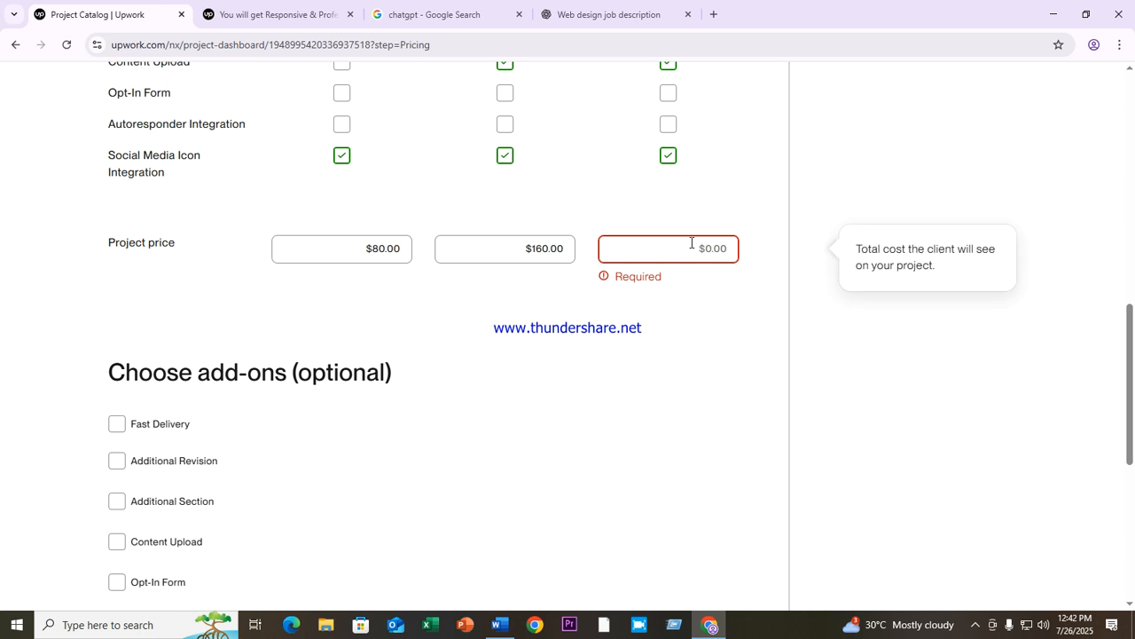
{"action": "type", "text": "250"}
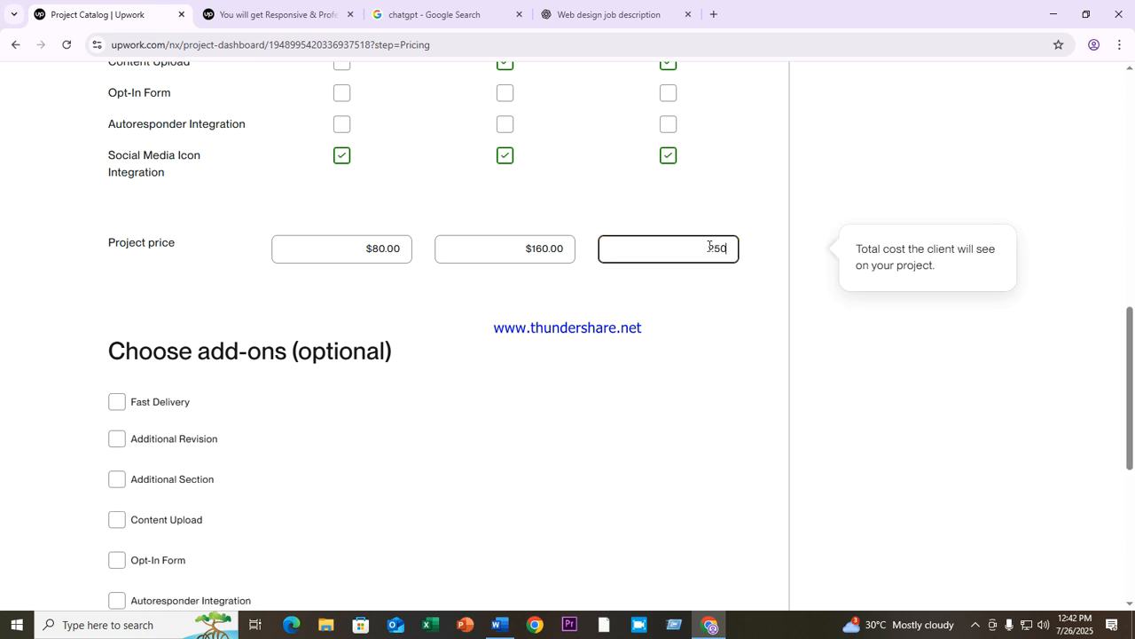
{"action": "left_click", "coordinate": [687, 298]}
{"action": "left_click", "coordinate": [528, 248]}
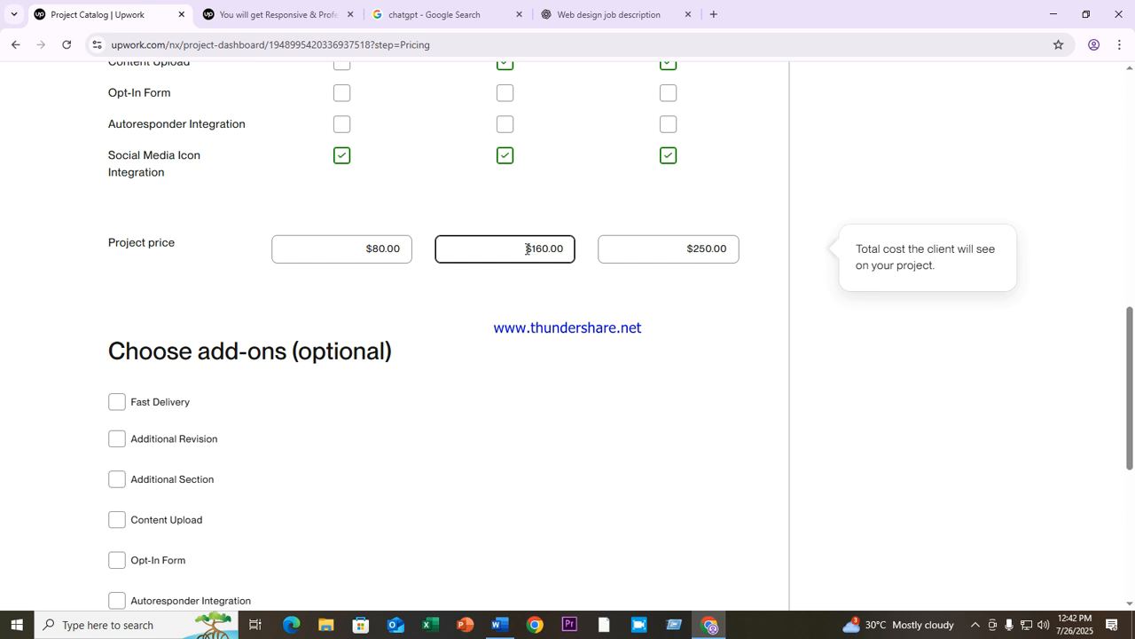
{"action": "left_click", "coordinate": [509, 267]}
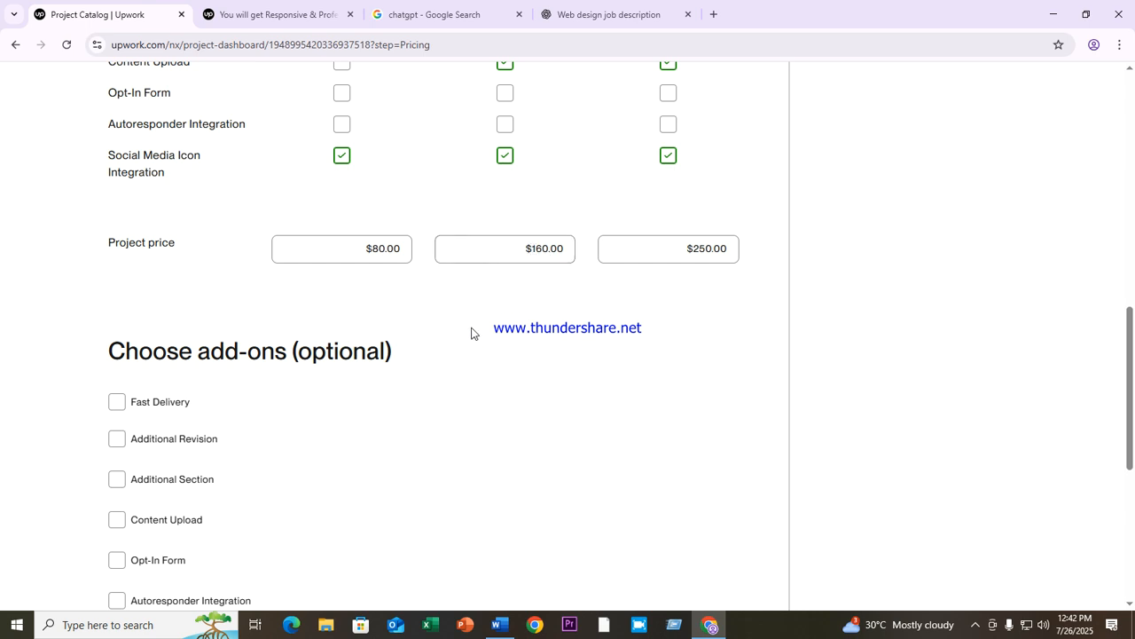
{"action": "left_click", "coordinate": [327, 248]}
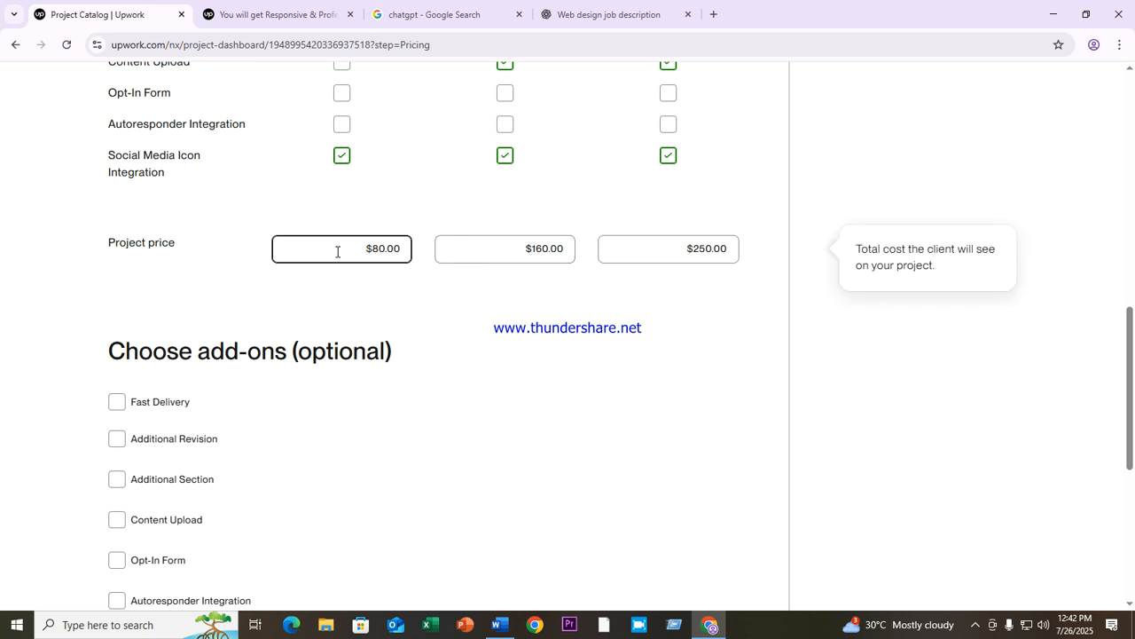
{"action": "left_click", "coordinate": [375, 250]}
{"action": "left_click", "coordinate": [532, 254]}
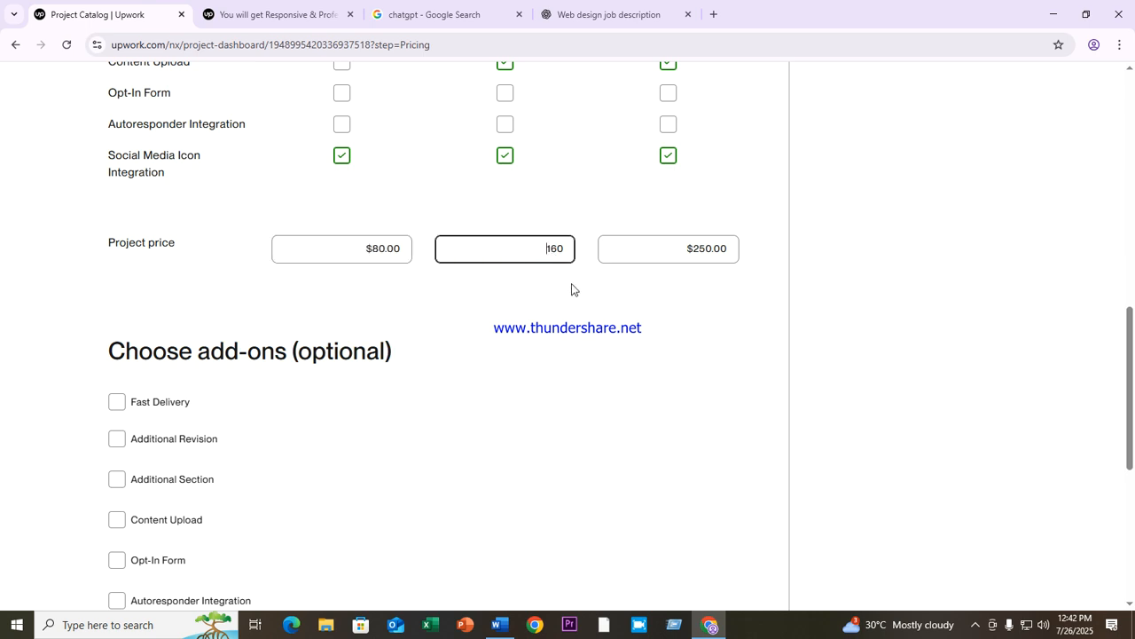
{"action": "left_click", "coordinate": [491, 304]}
Step: Look over the optional add-ons without selecting any, and save the pricing to continue to the project gallery
{"action": "scroll", "coordinate": [338, 351], "scroll_direction": "down", "scroll_amount": 2}
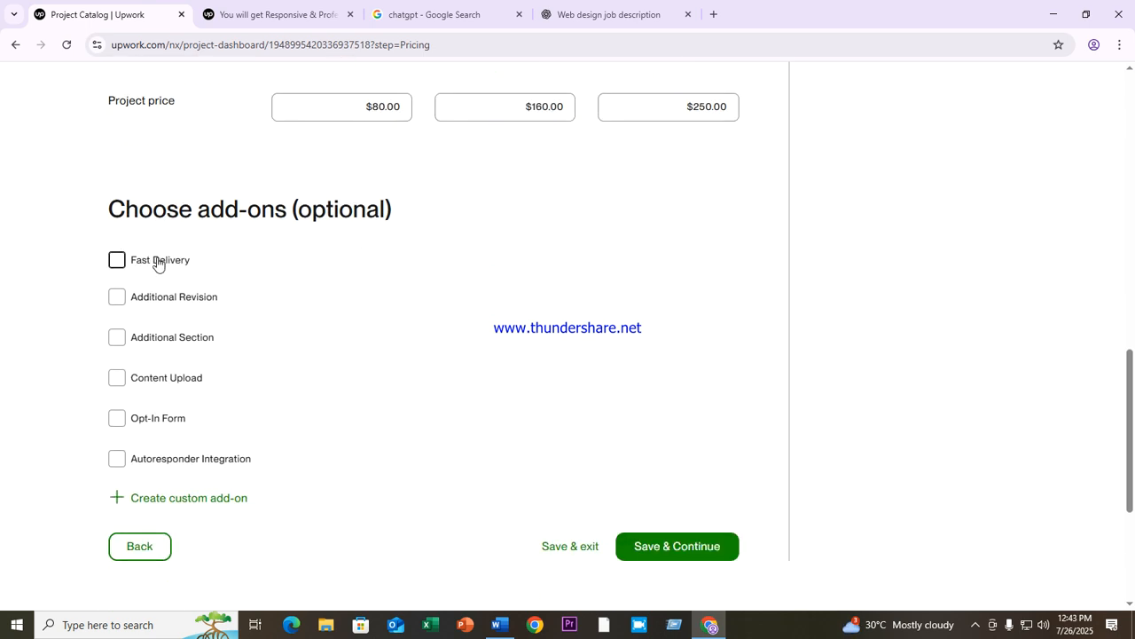
{"action": "scroll", "coordinate": [335, 356], "scroll_direction": "up", "scroll_amount": 3}
{"action": "scroll", "coordinate": [335, 356], "scroll_direction": "up", "scroll_amount": 4}
{"action": "left_click", "coordinate": [289, 193]}
{"action": "left_click", "coordinate": [304, 216]}
{"action": "left_click", "coordinate": [292, 201]}
{"action": "scroll", "coordinate": [311, 399], "scroll_direction": "down", "scroll_amount": 7}
{"action": "scroll", "coordinate": [371, 464], "scroll_direction": "up", "scroll_amount": 1}
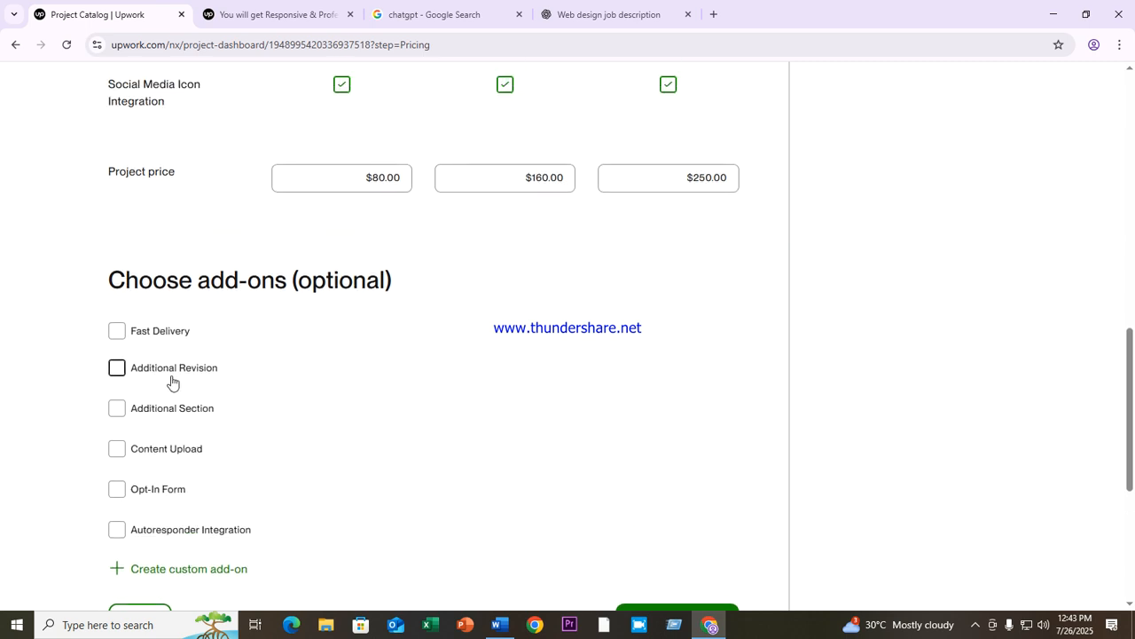
{"action": "scroll", "coordinate": [173, 391], "scroll_direction": "down", "scroll_amount": 2}
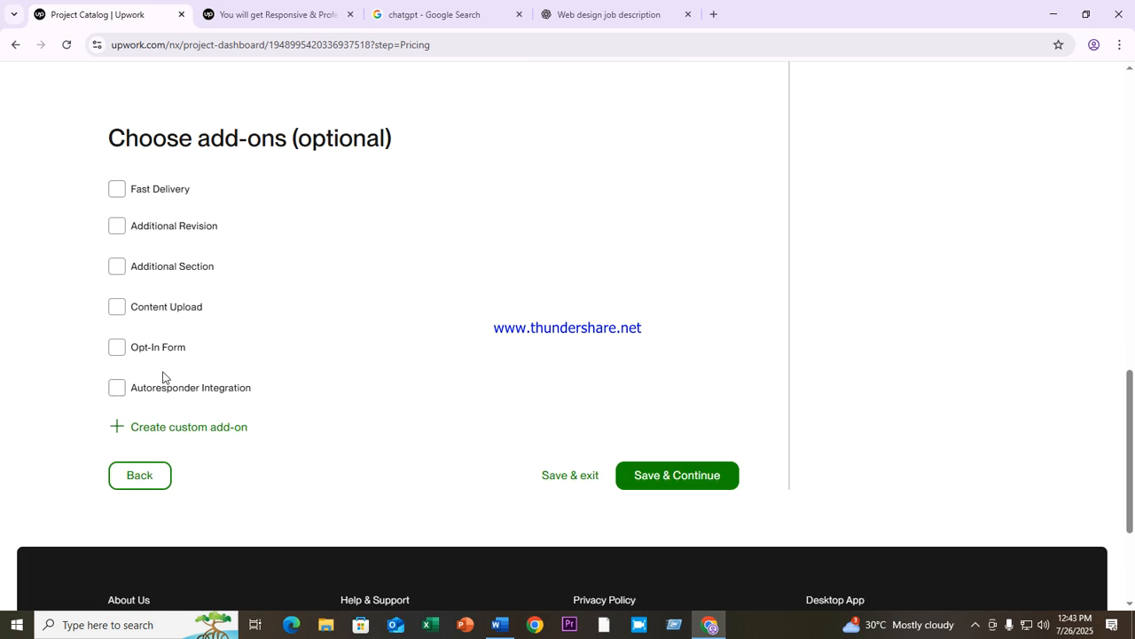
{"action": "left_click", "coordinate": [659, 480]}
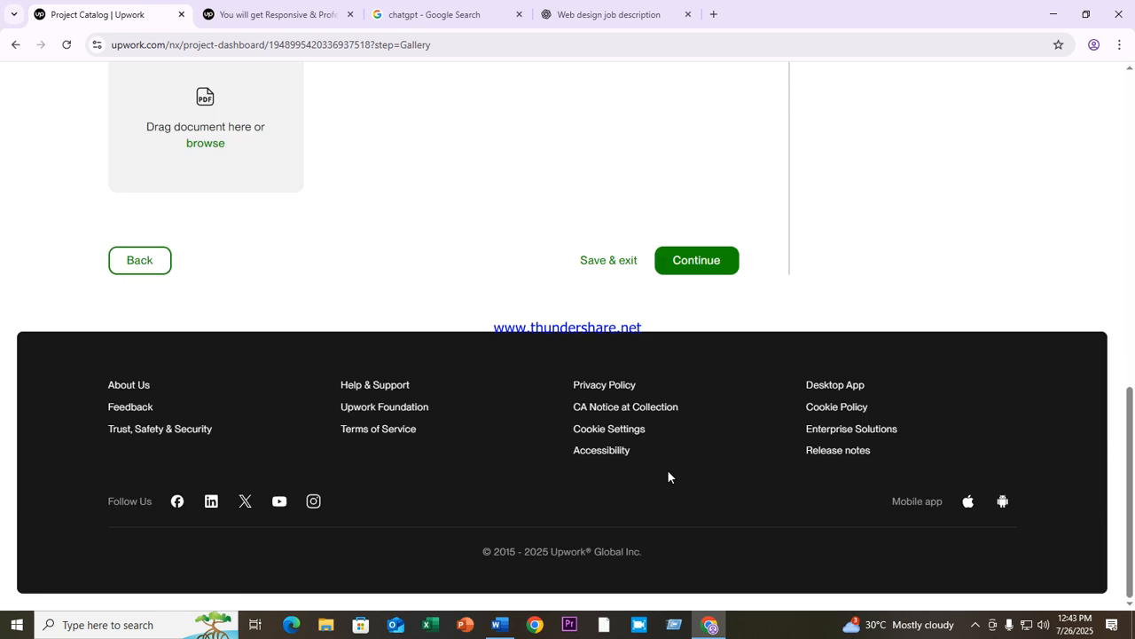
Step: Review the gallery's upload requirements and try to upload the Desktop image "upwork p" as a project image
{"action": "scroll", "coordinate": [466, 263], "scroll_direction": "up", "scroll_amount": 6}
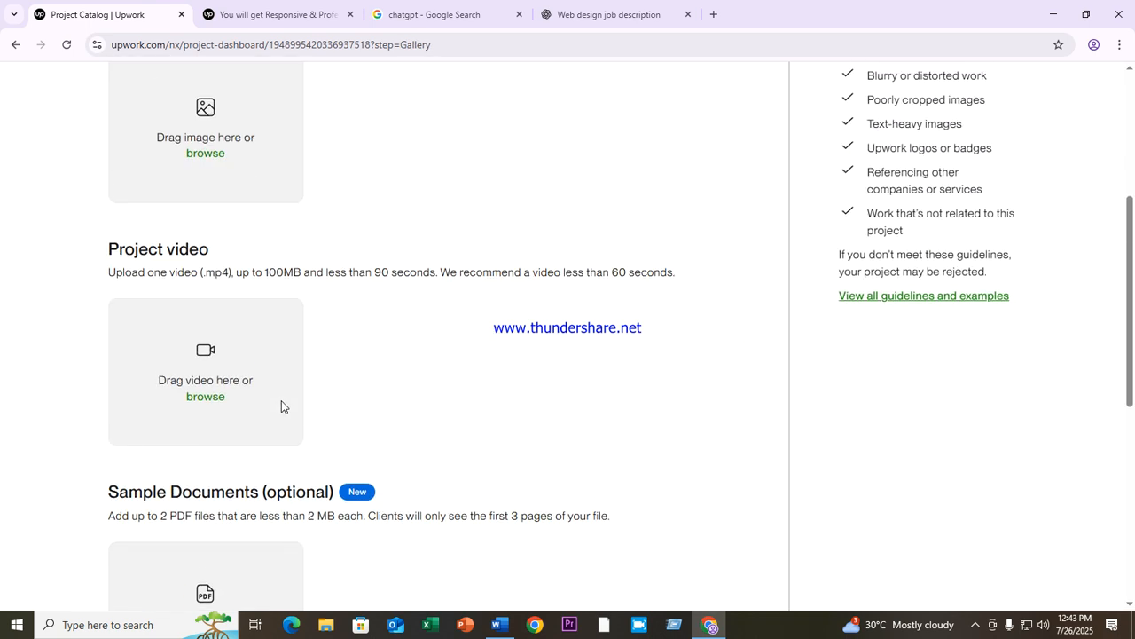
{"action": "scroll", "coordinate": [341, 429], "scroll_direction": "up", "scroll_amount": 2}
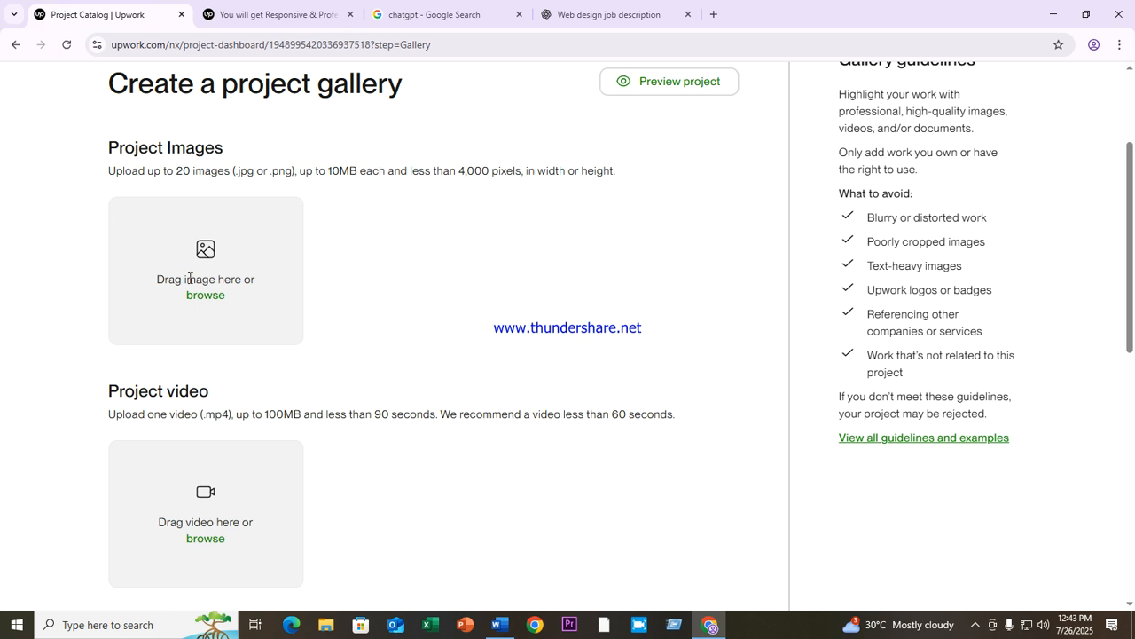
{"action": "scroll", "coordinate": [199, 433], "scroll_direction": "down", "scroll_amount": 2}
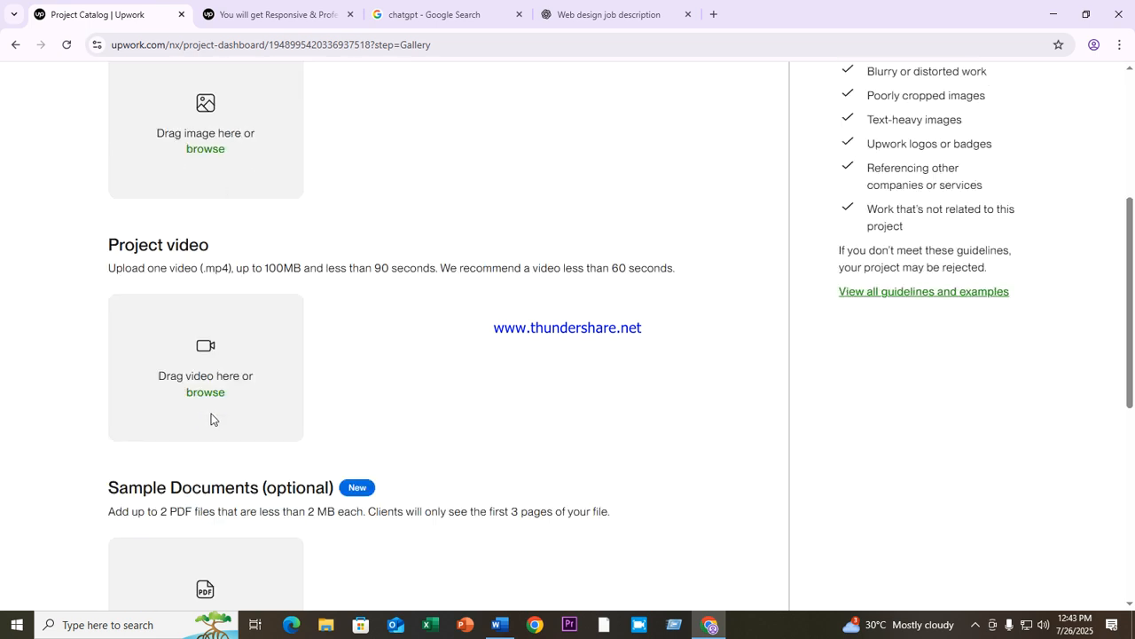
{"action": "scroll", "coordinate": [210, 373], "scroll_direction": "down", "scroll_amount": 3}
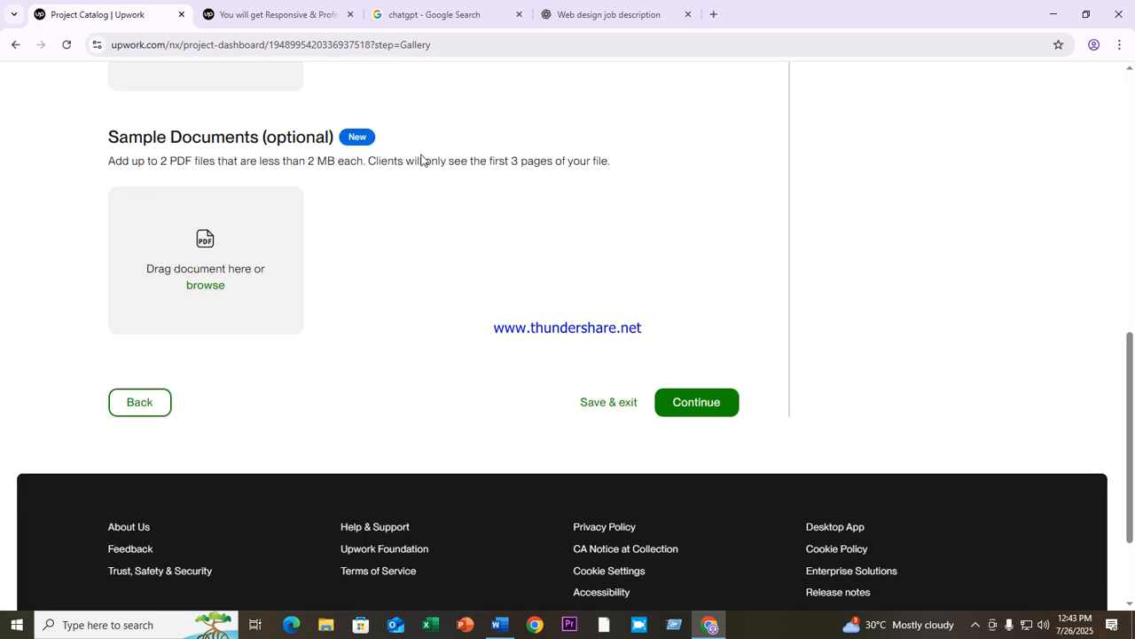
{"action": "scroll", "coordinate": [344, 415], "scroll_direction": "up", "scroll_amount": 3}
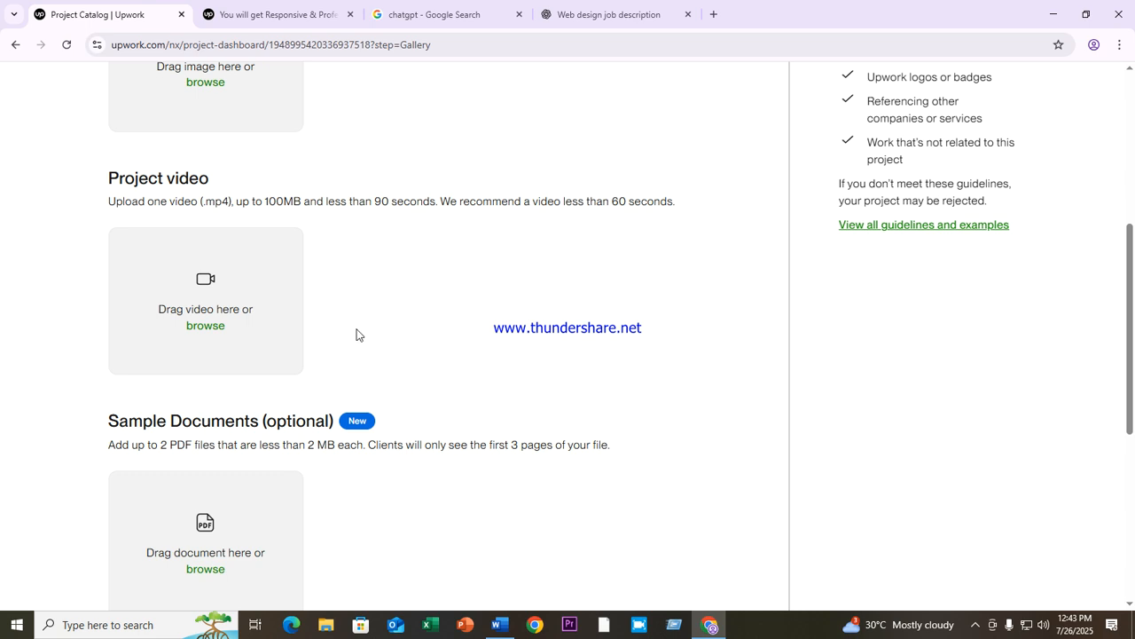
{"action": "scroll", "coordinate": [356, 334], "scroll_direction": "up", "scroll_amount": 2}
{"action": "left_click", "coordinate": [206, 222]}
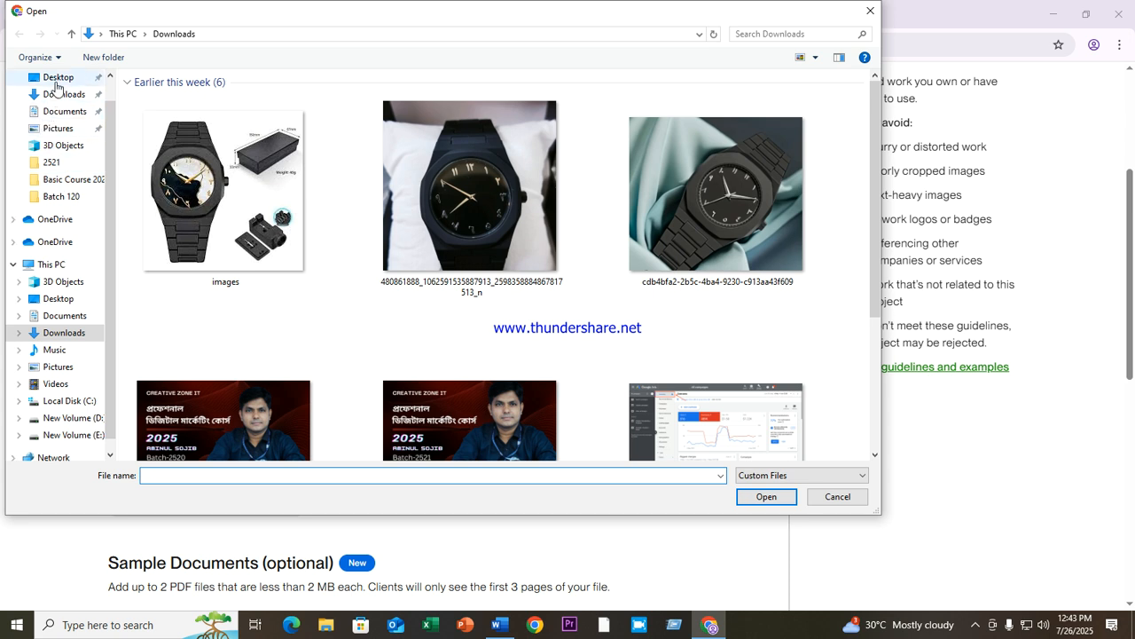
{"action": "left_click", "coordinate": [57, 80]}
{"action": "left_click", "coordinate": [241, 222]}
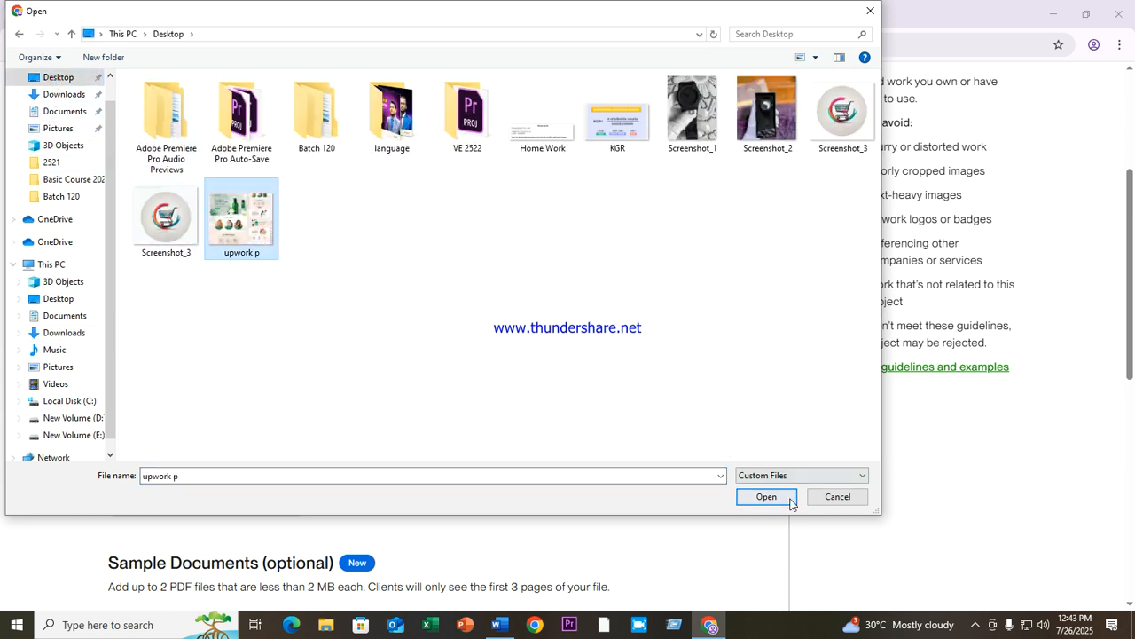
{"action": "left_click", "coordinate": [767, 497]}
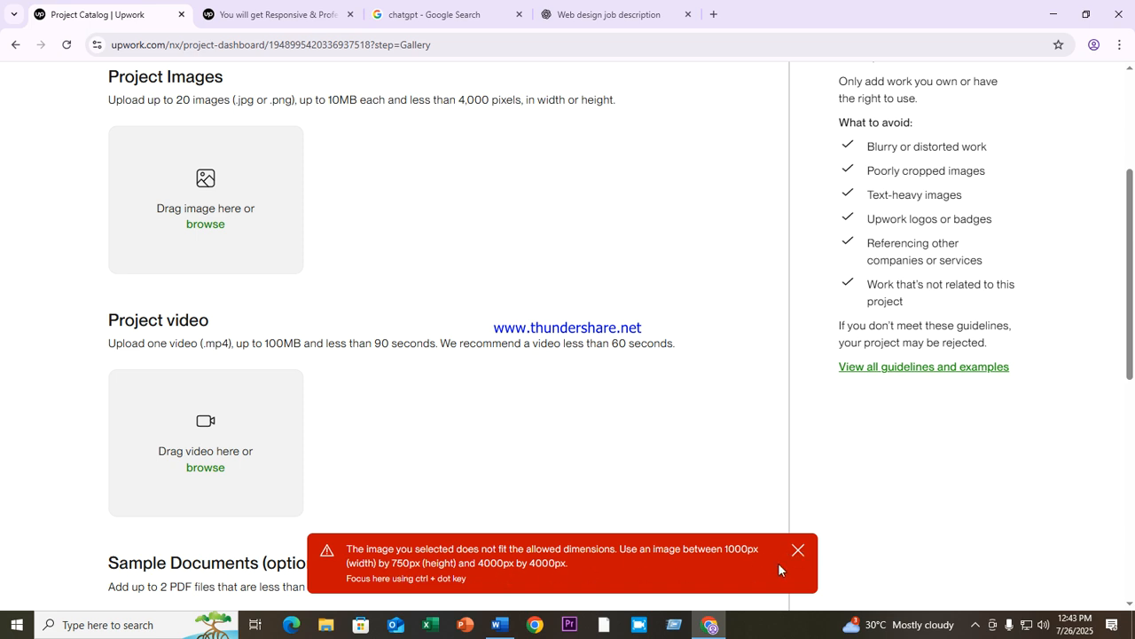
{"action": "left_click", "coordinate": [798, 549]}
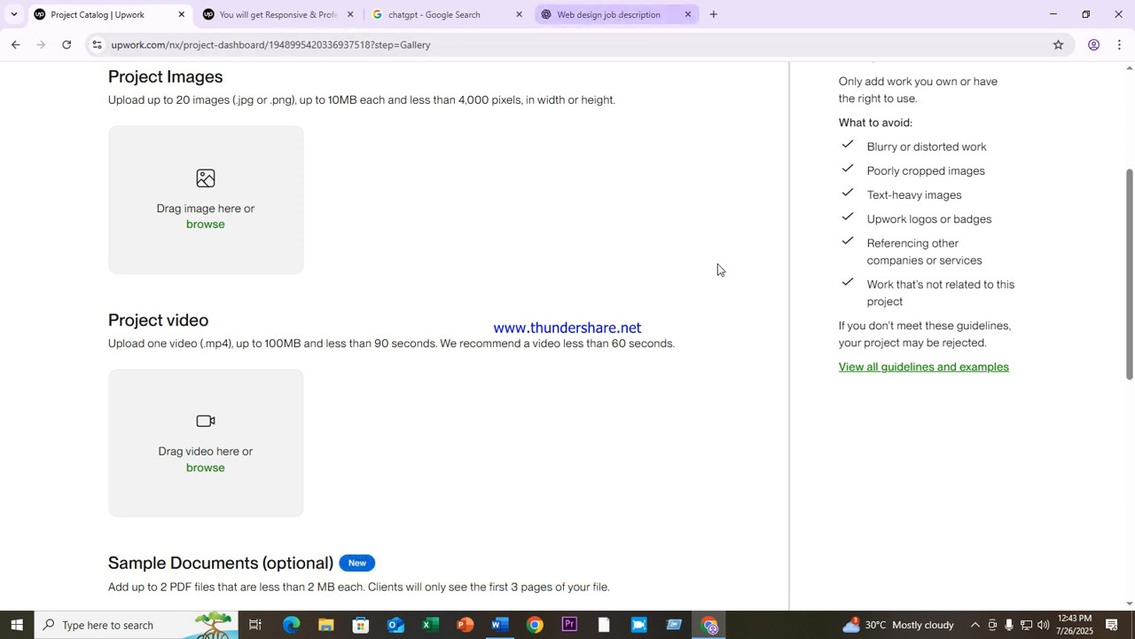
Step: Open a Chrome window with the "Your Chrome" profile and go to the bookmarked Facebook page
{"action": "left_click", "coordinate": [534, 632]}
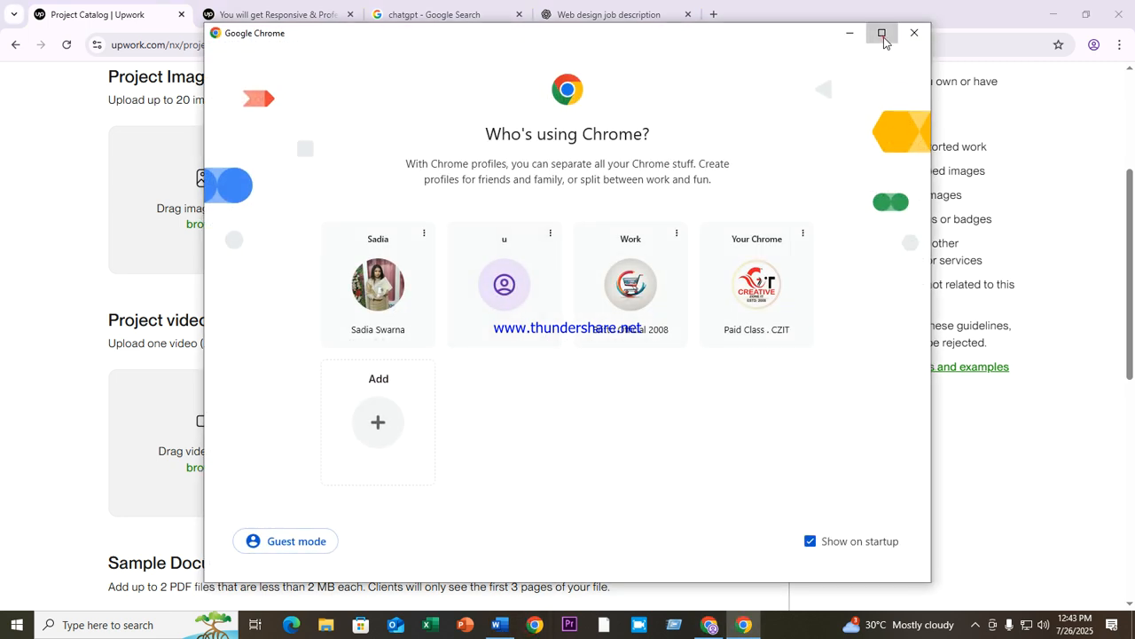
{"action": "left_click", "coordinate": [881, 33]}
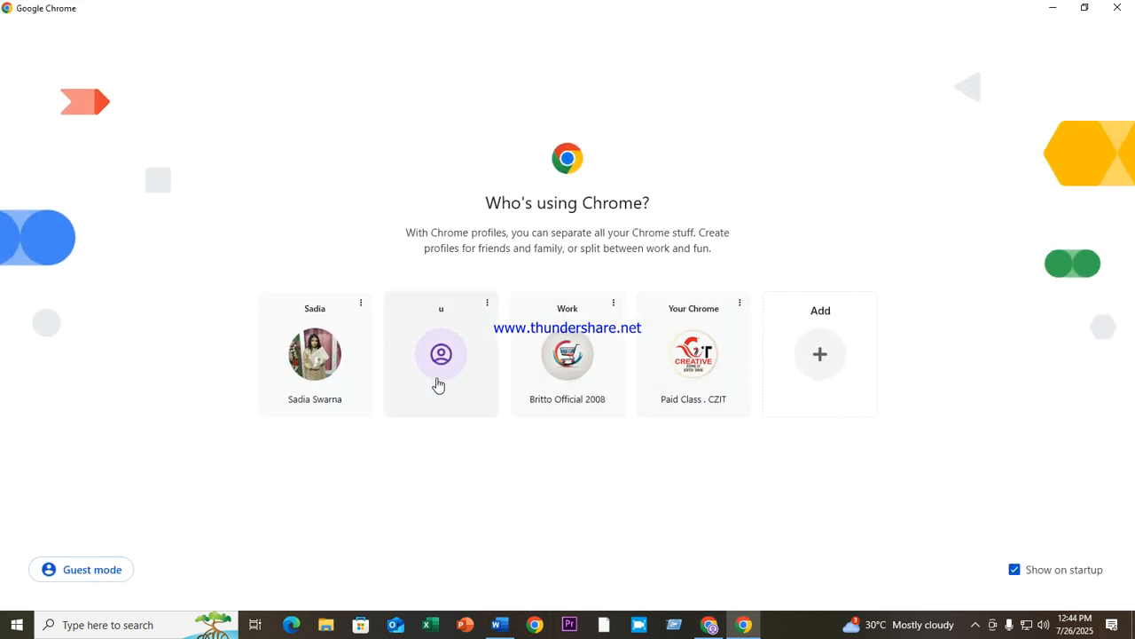
{"action": "left_click", "coordinate": [663, 373]}
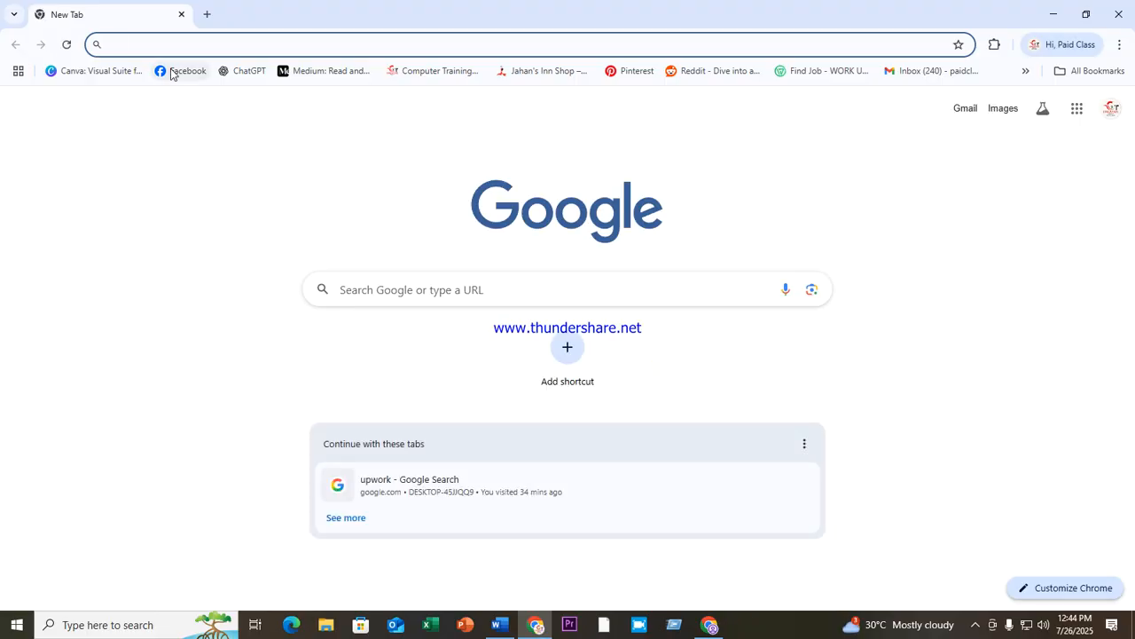
{"action": "left_click", "coordinate": [177, 71]}
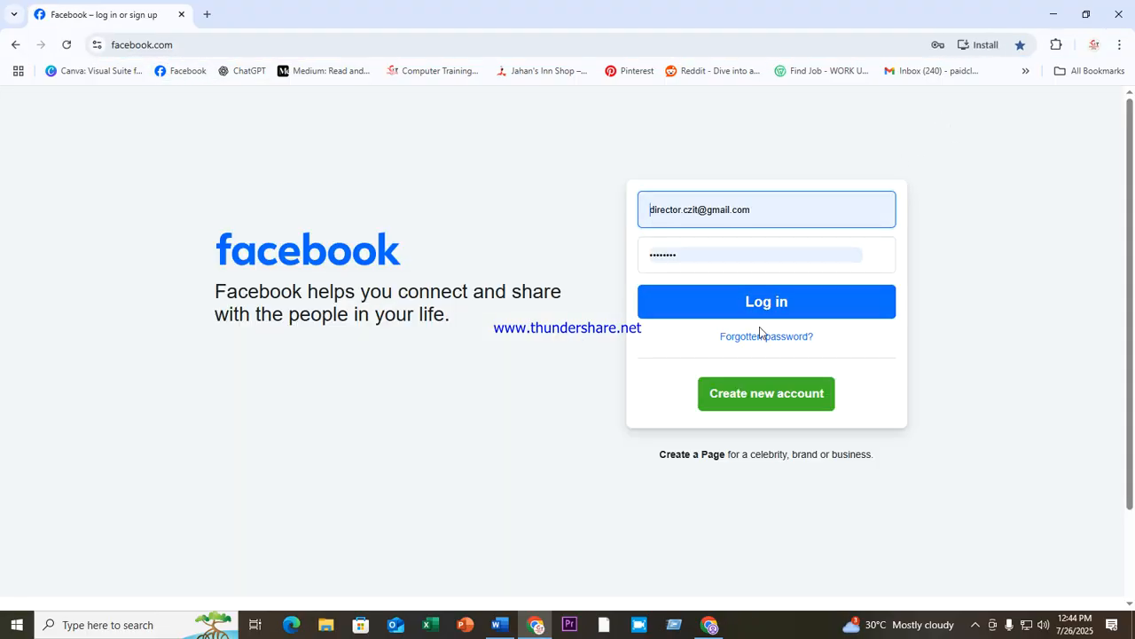
Step: Log in to Facebook with the saved account e-mail and password, and submit the captcha characters
{"action": "left_click", "coordinate": [763, 303]}
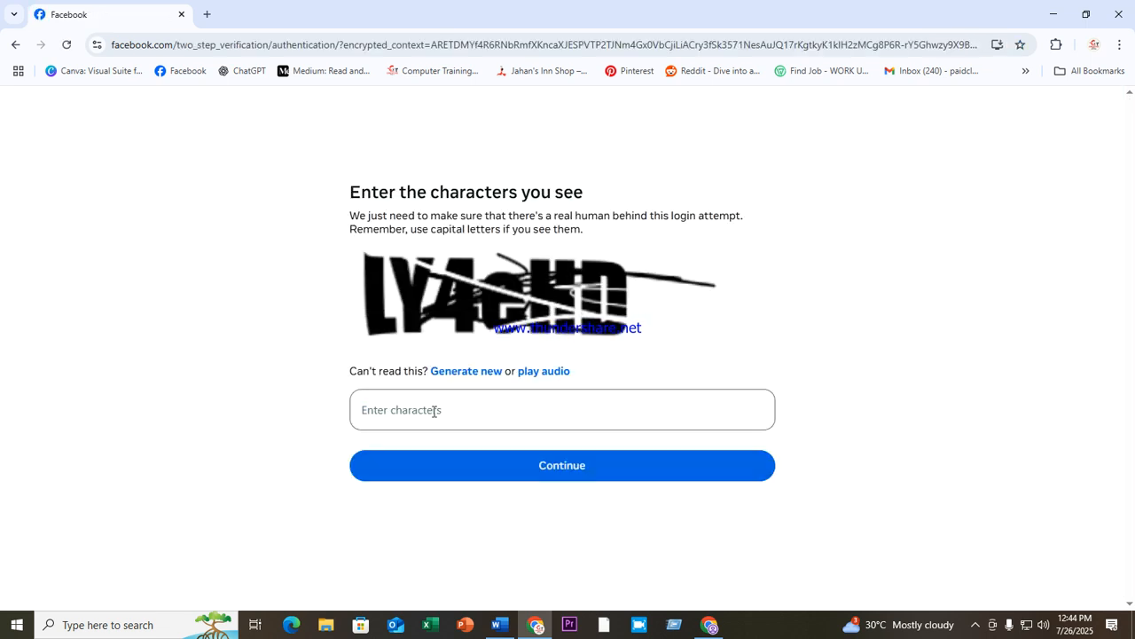
{"action": "left_click", "coordinate": [432, 411]}
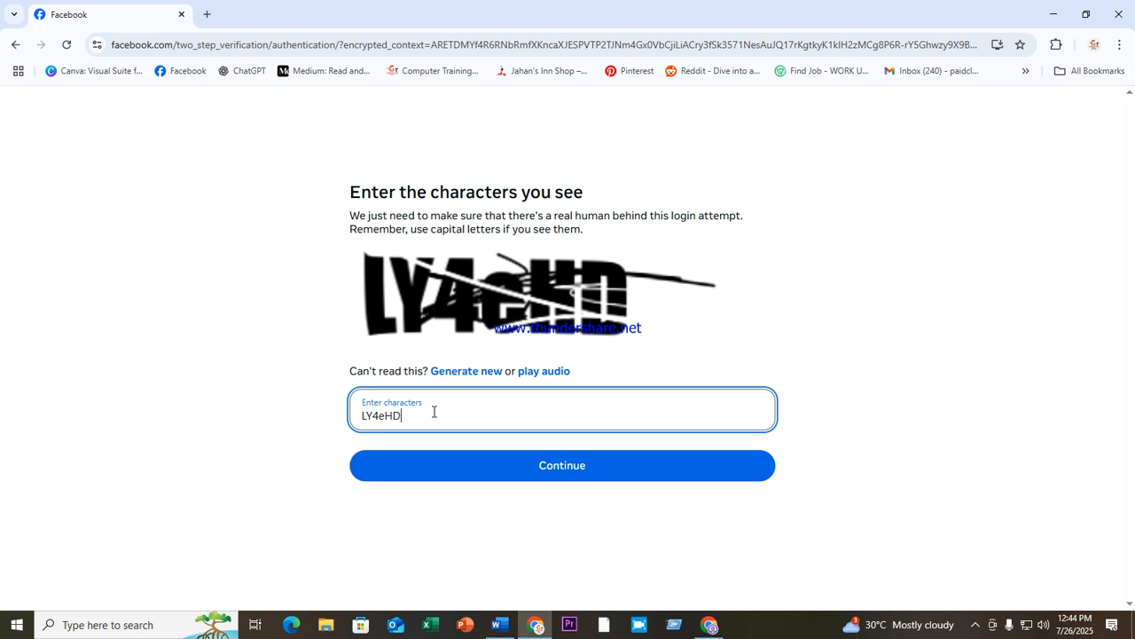
{"action": "left_click", "coordinate": [511, 465]}
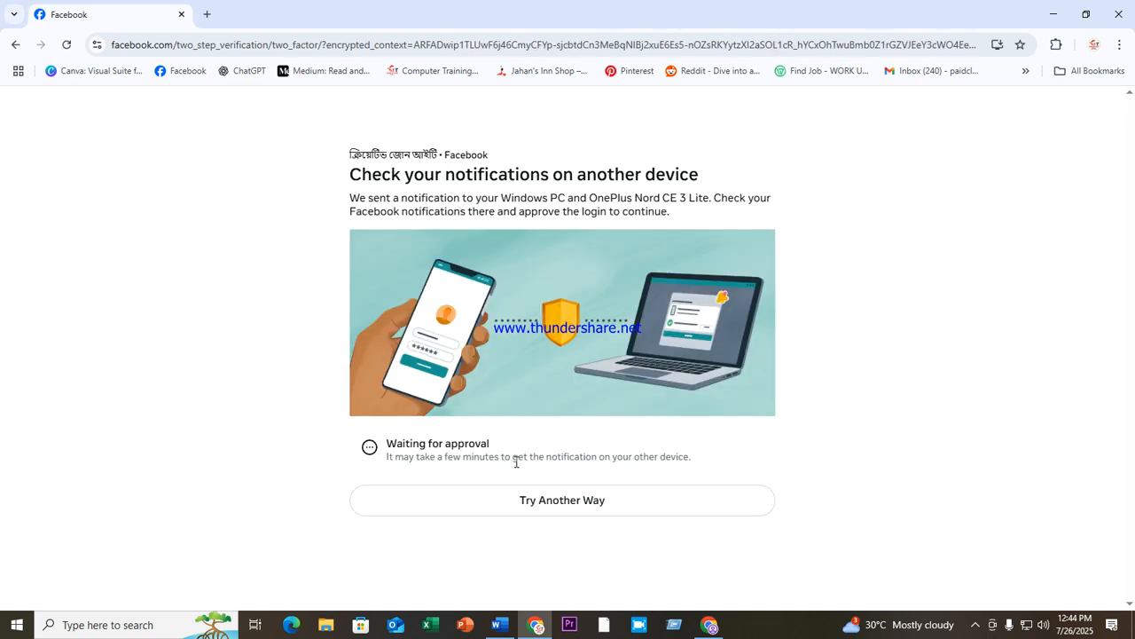
Step: Choose WhatsApp instead of device notification as the login confirmation method and request the verification code
{"action": "left_click", "coordinate": [576, 504]}
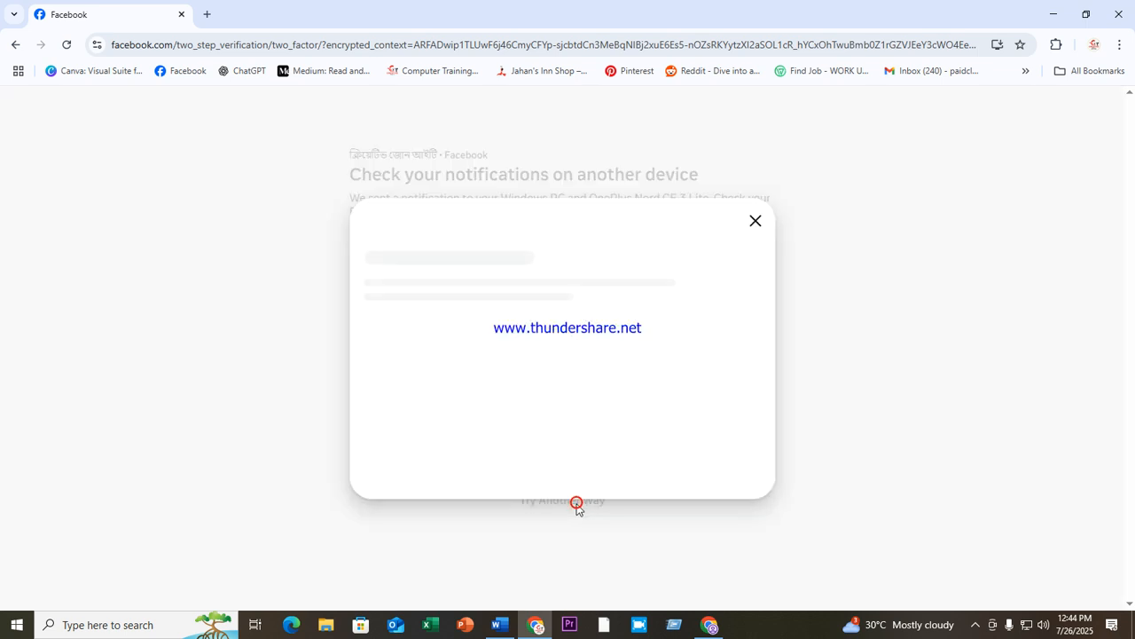
{"action": "left_click", "coordinate": [742, 300]}
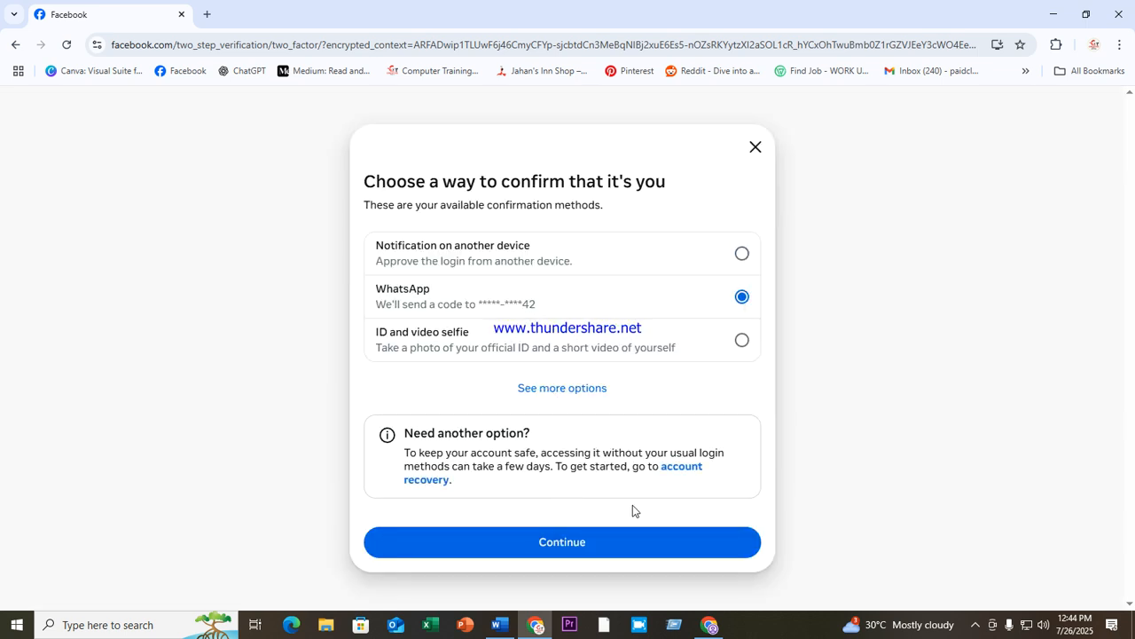
{"action": "left_click", "coordinate": [608, 540]}
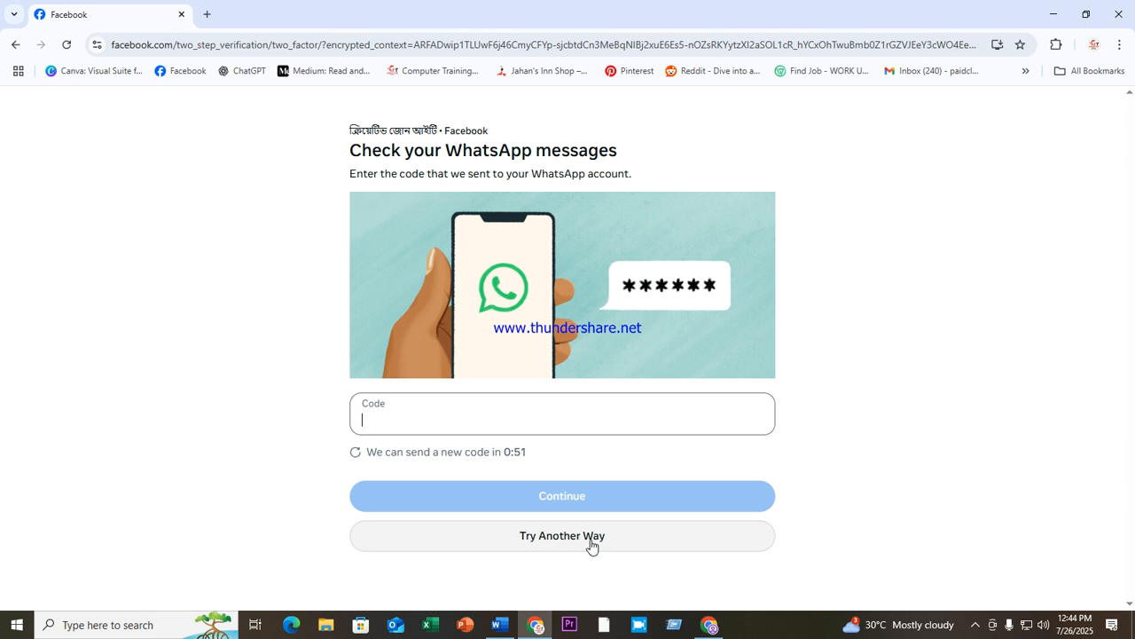
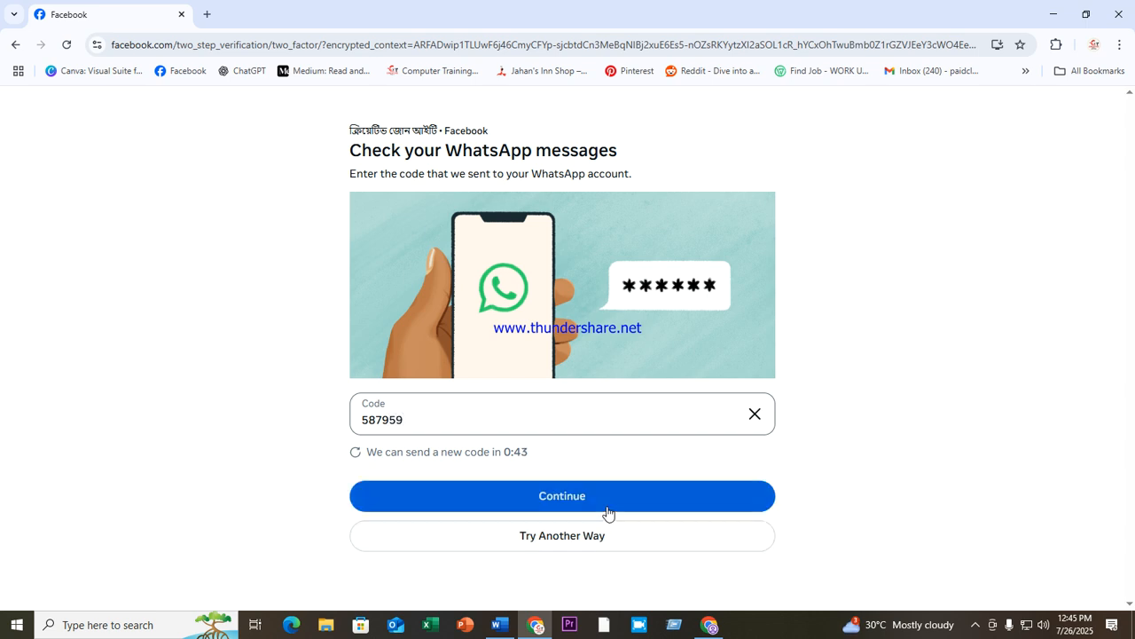
Step: Enter the WhatsApp verification code, trust this device, and decline to have Facebook remember the password
{"action": "left_click", "coordinate": [610, 501]}
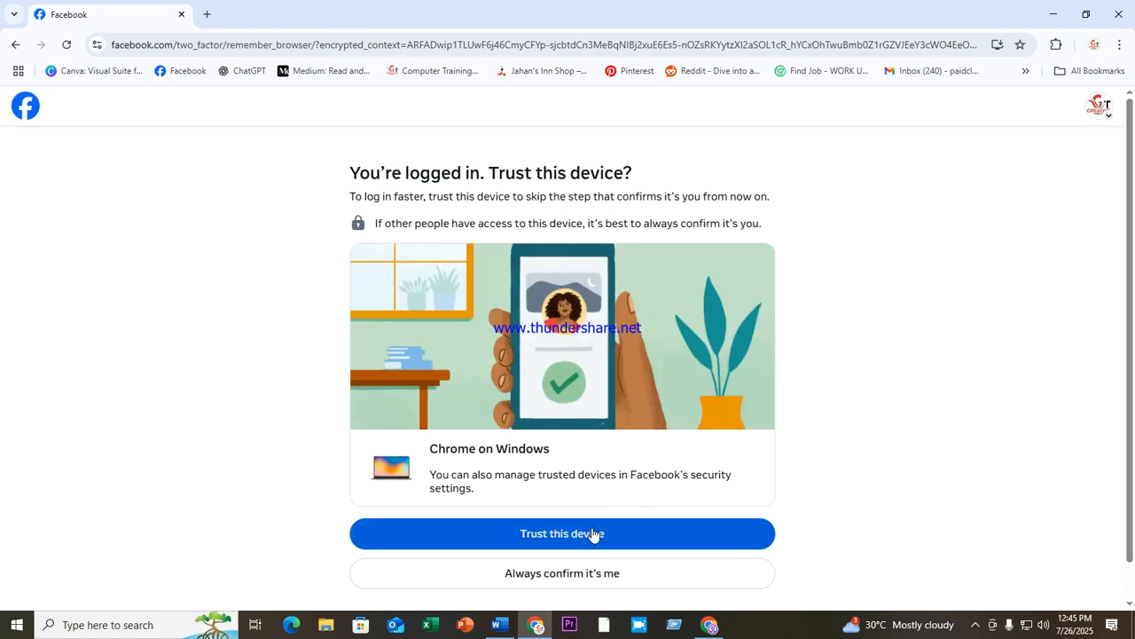
{"action": "left_click", "coordinate": [590, 533]}
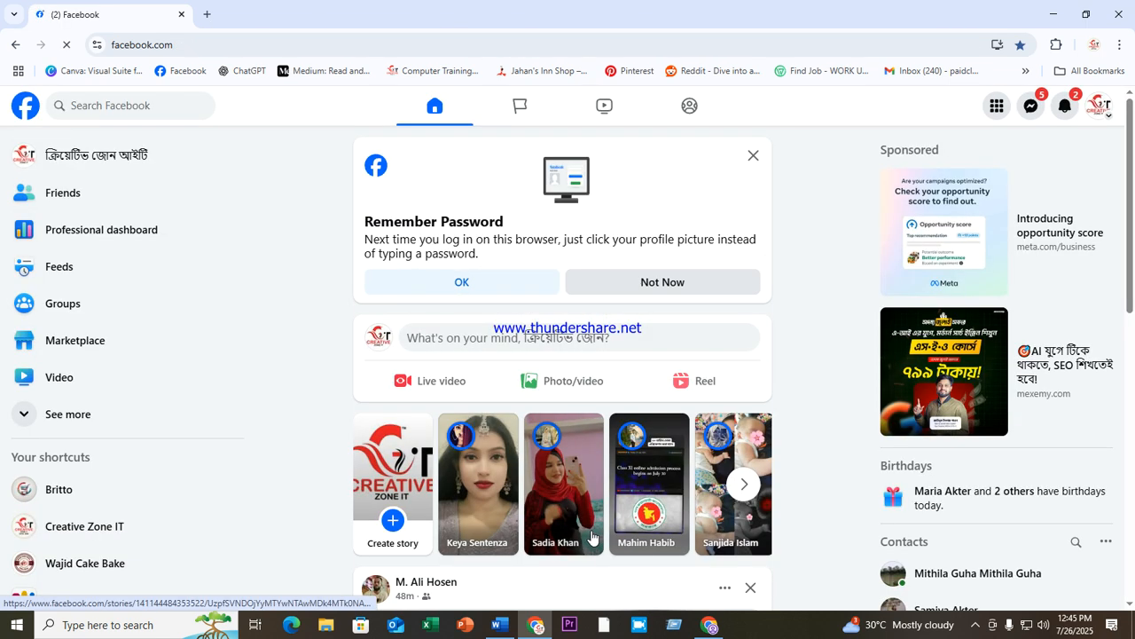
{"action": "left_click", "coordinate": [691, 284]}
Step: Open the Facebook Messenger chat list and dismiss the notice about backing up chats
{"action": "left_click", "coordinate": [1032, 106]}
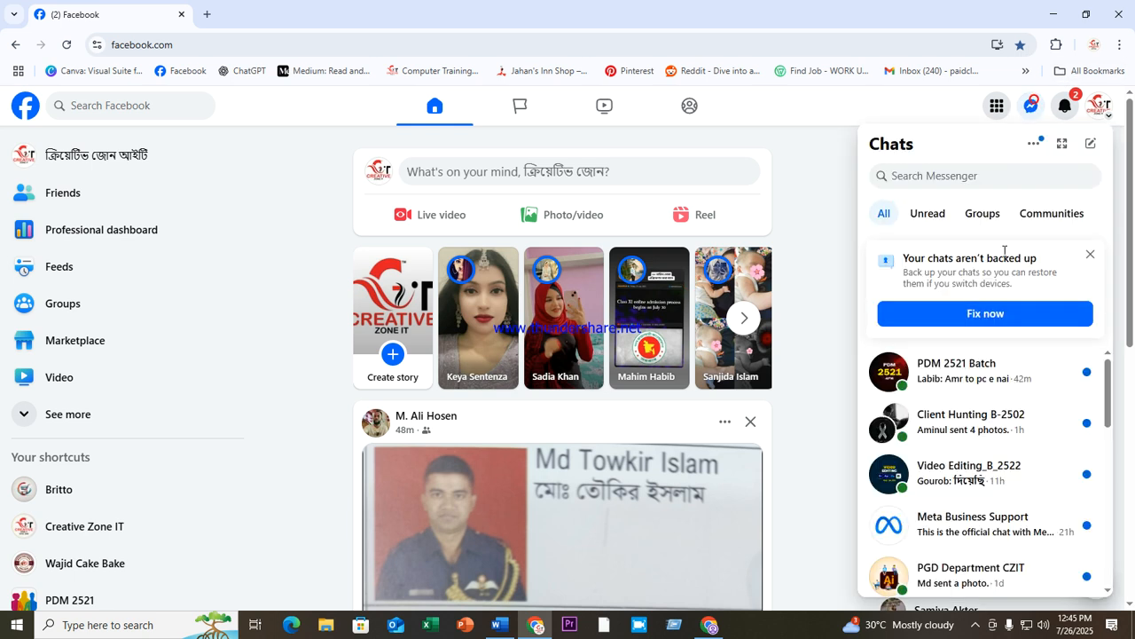
{"action": "left_click", "coordinate": [1088, 256]}
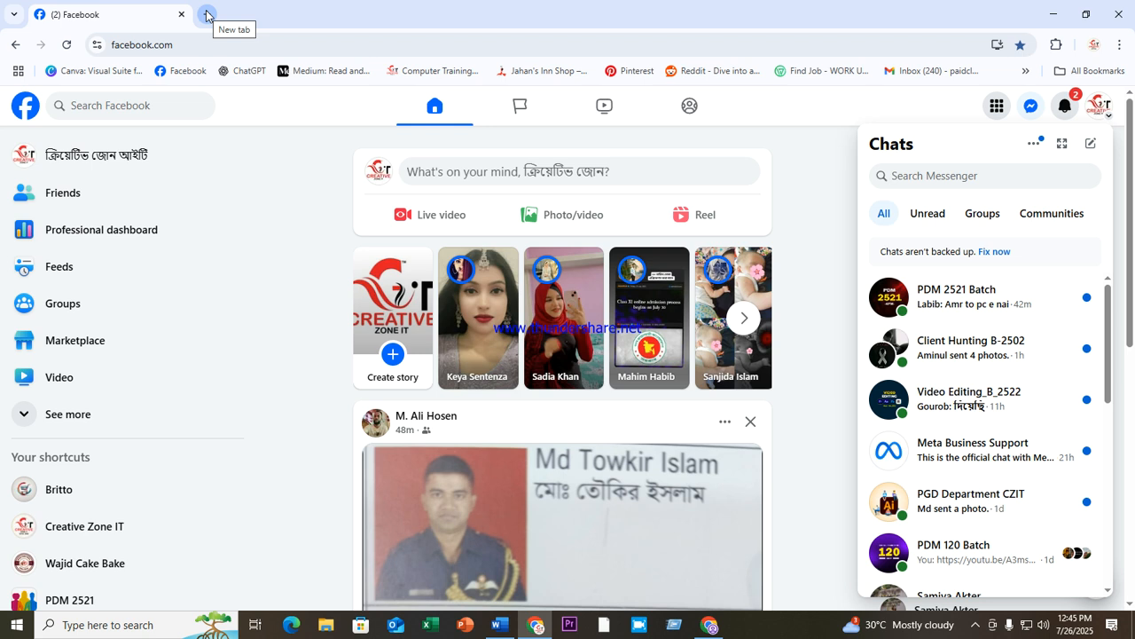
Step: Switch back to the Upwork window and save the food-themed modern website design image from the sample listing to Downloads as "up"
{"action": "left_click", "coordinate": [543, 627]}
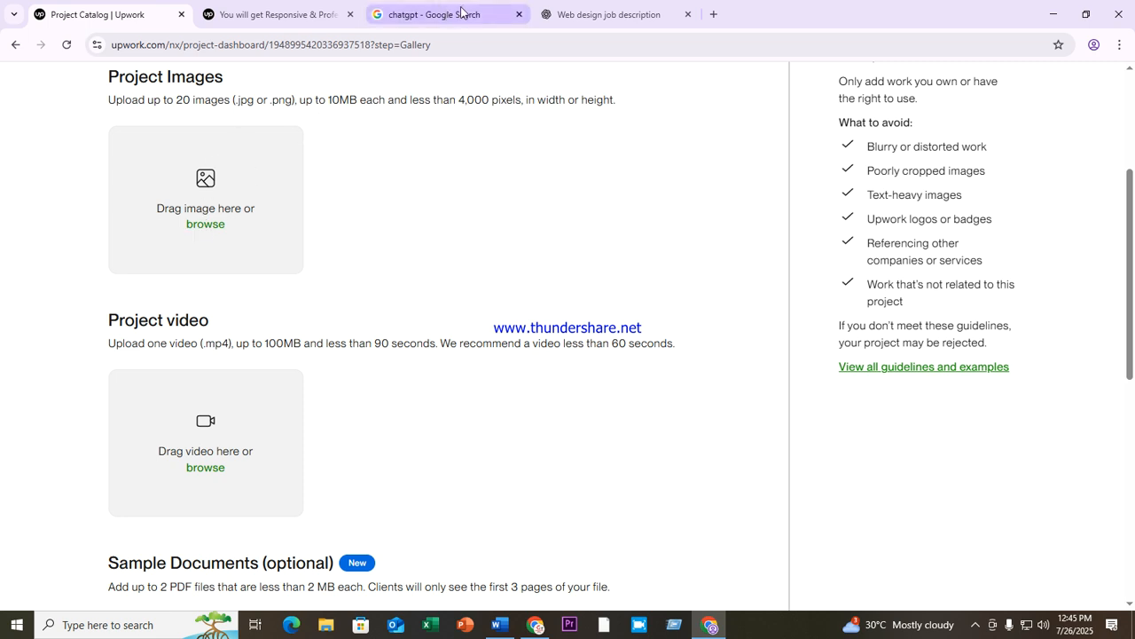
{"action": "left_click", "coordinate": [288, 14]}
{"action": "scroll", "coordinate": [680, 336], "scroll_direction": "down", "scroll_amount": 3}
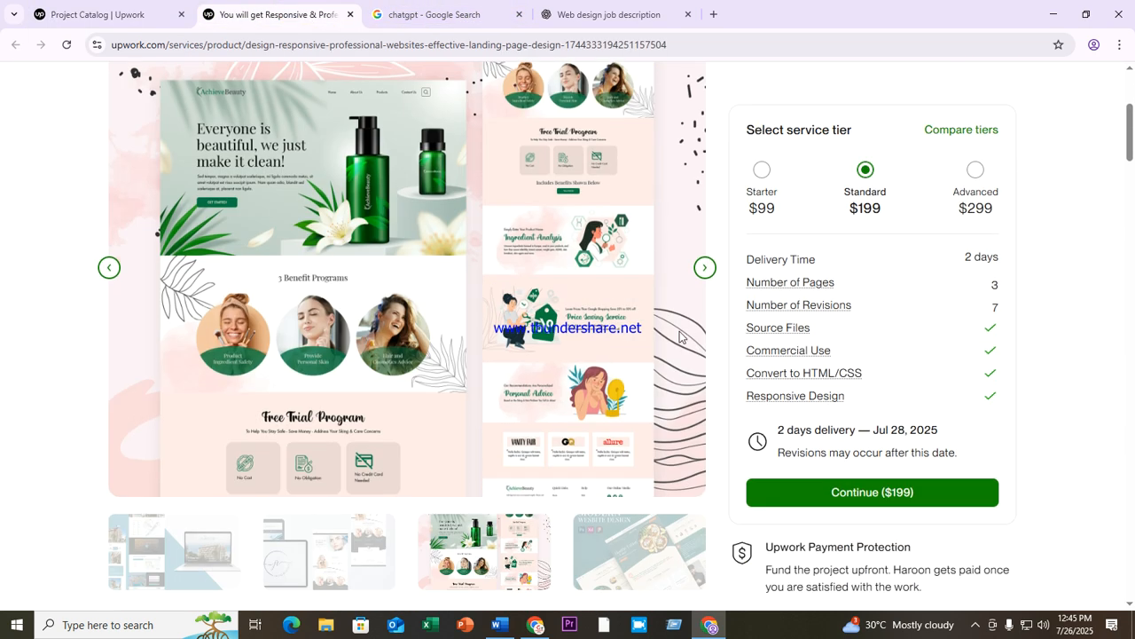
{"action": "left_click", "coordinate": [705, 267]}
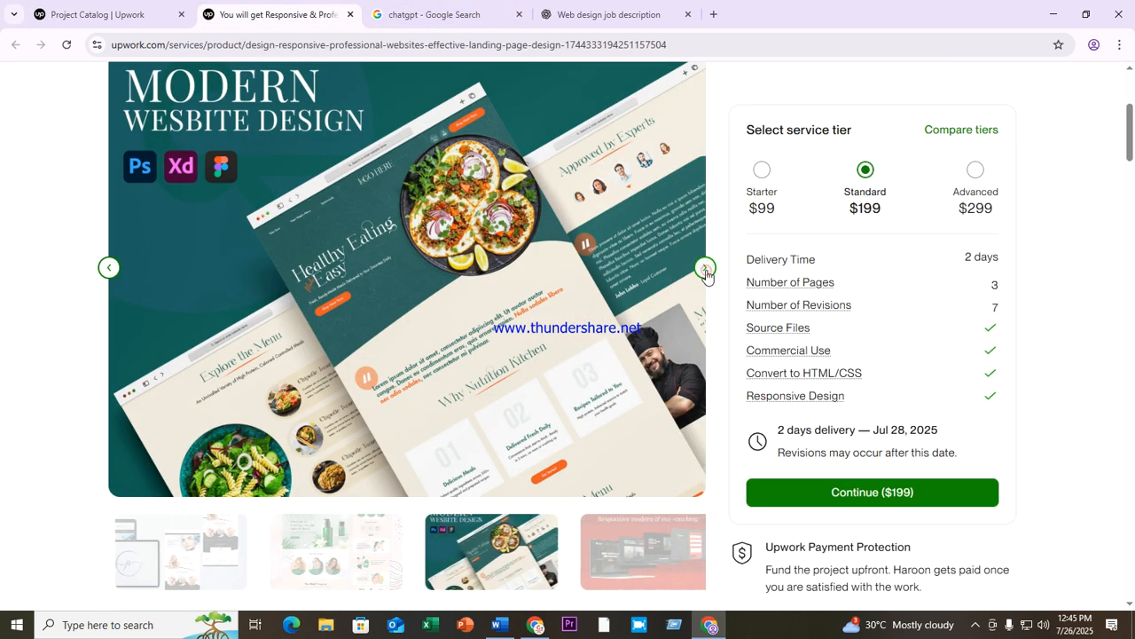
{"action": "right_click", "coordinate": [457, 250]}
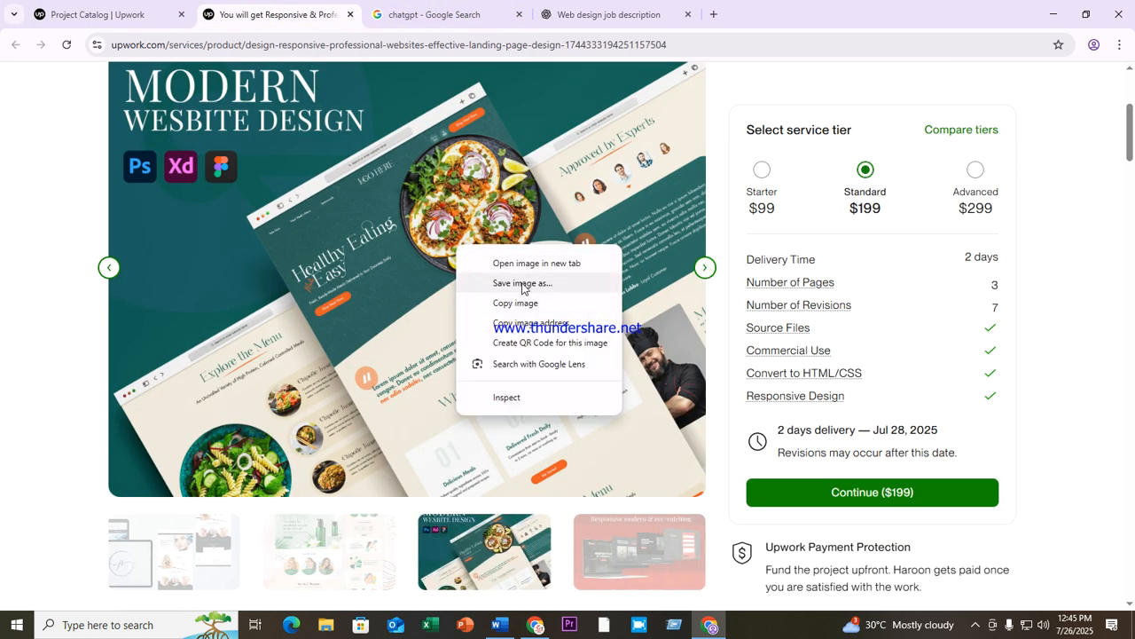
{"action": "left_click", "coordinate": [522, 284]}
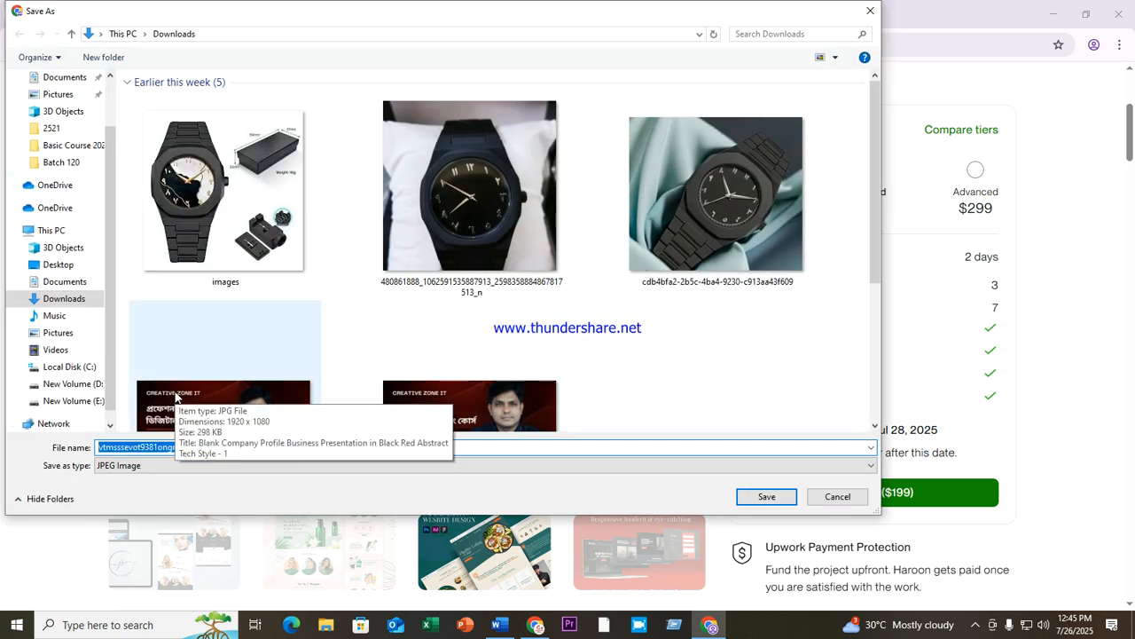
{"action": "type", "text": "up"}
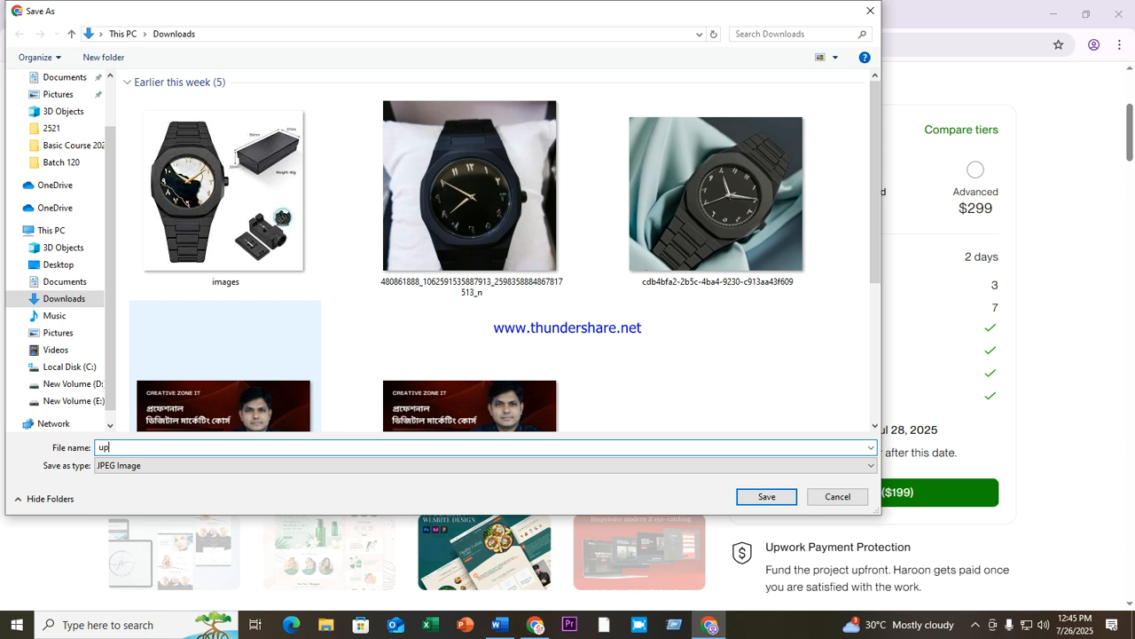
{"action": "scroll", "coordinate": [93, 324], "scroll_direction": "down", "scroll_amount": 1}
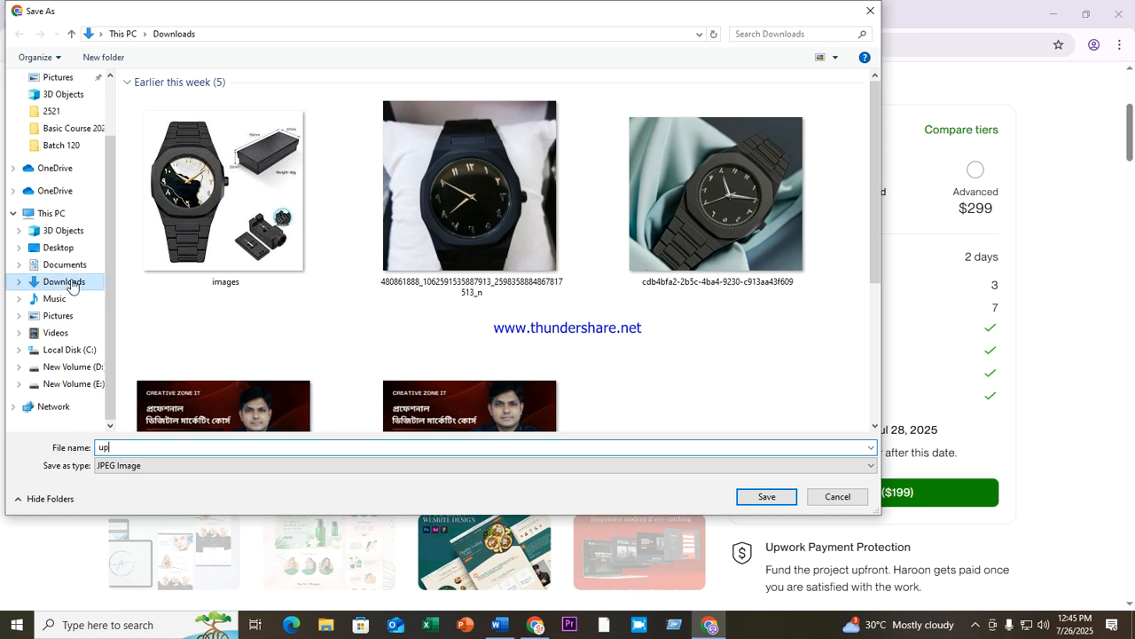
{"action": "left_click", "coordinate": [765, 495]}
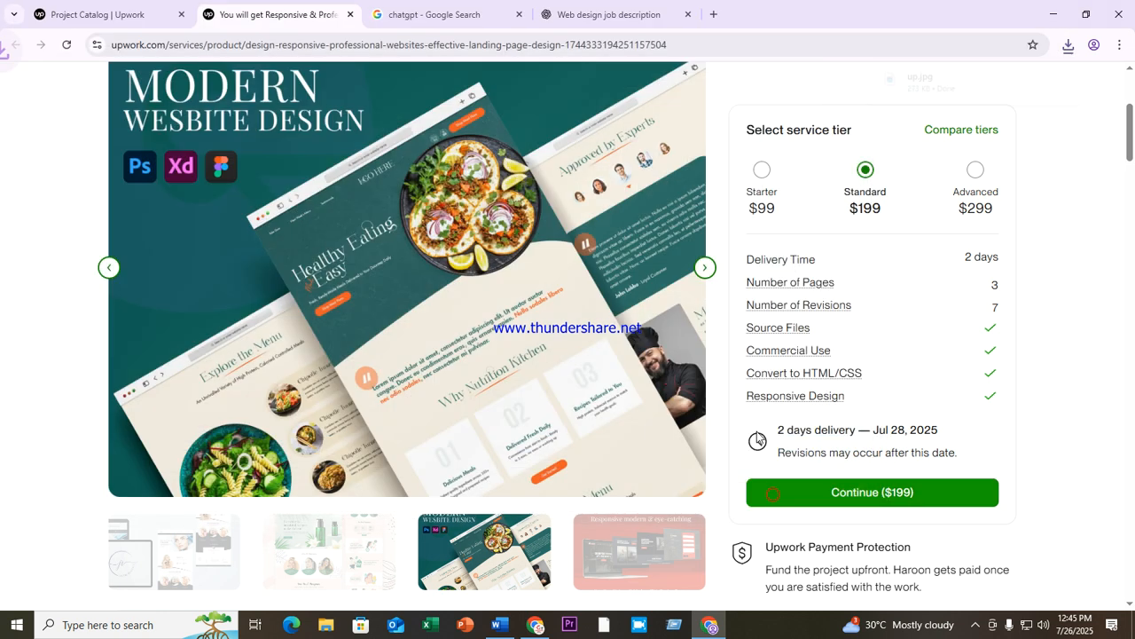
Step: Upload the image "up" from Downloads as a project image in the project catalog gallery
{"action": "left_click", "coordinate": [123, 13]}
{"action": "left_click", "coordinate": [195, 225]}
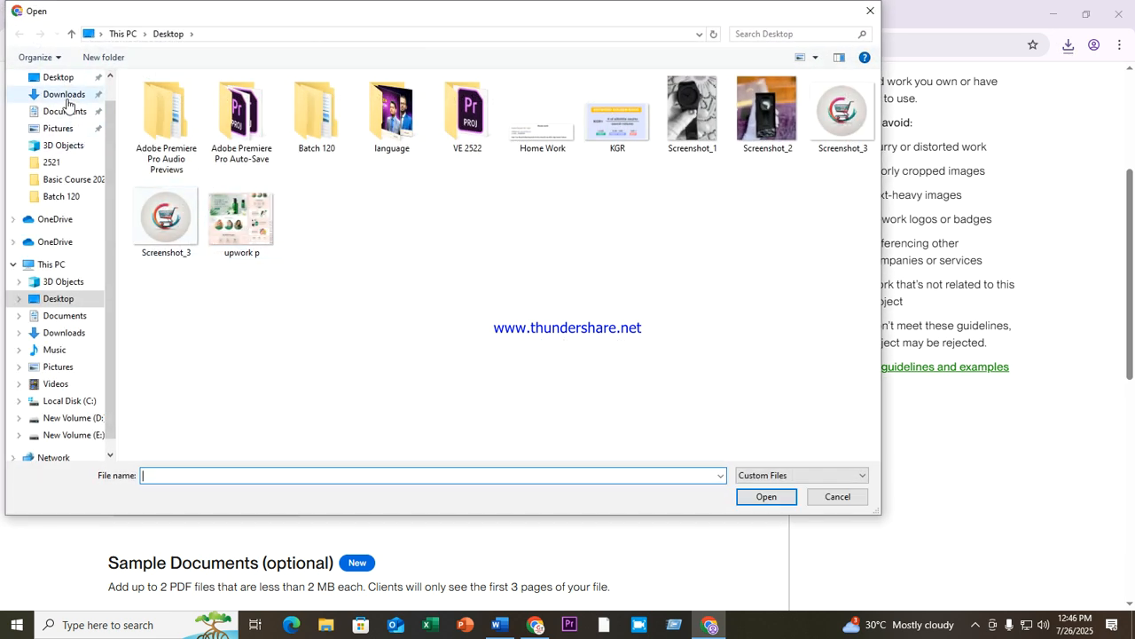
{"action": "left_click", "coordinate": [64, 96]}
{"action": "left_click", "coordinate": [229, 215]}
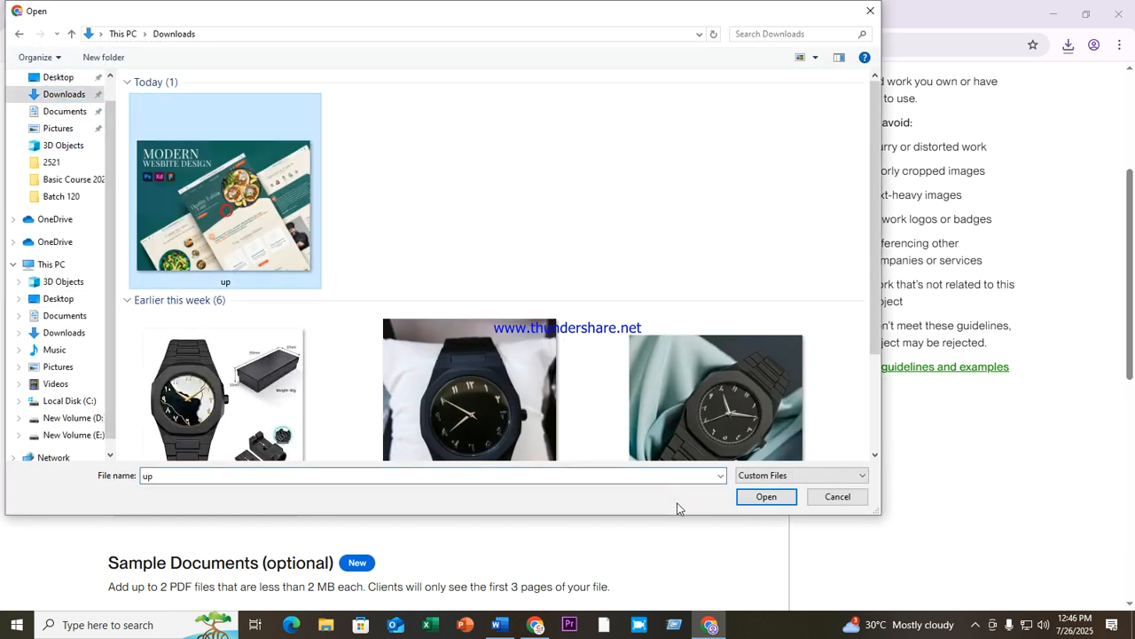
{"action": "left_click", "coordinate": [778, 494]}
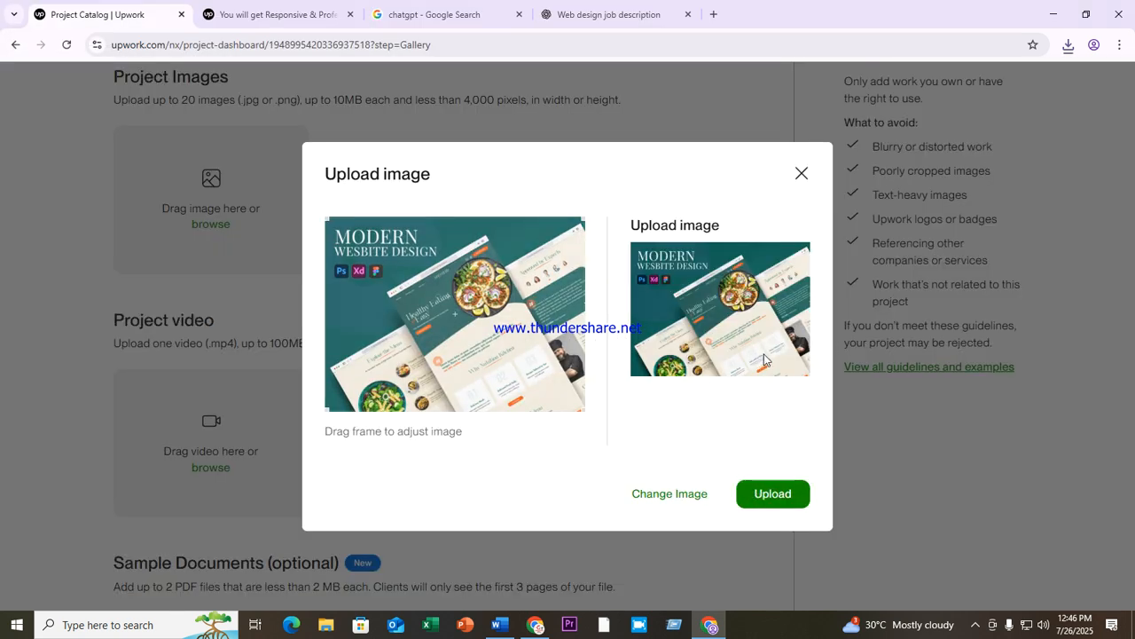
{"action": "left_click", "coordinate": [763, 494]}
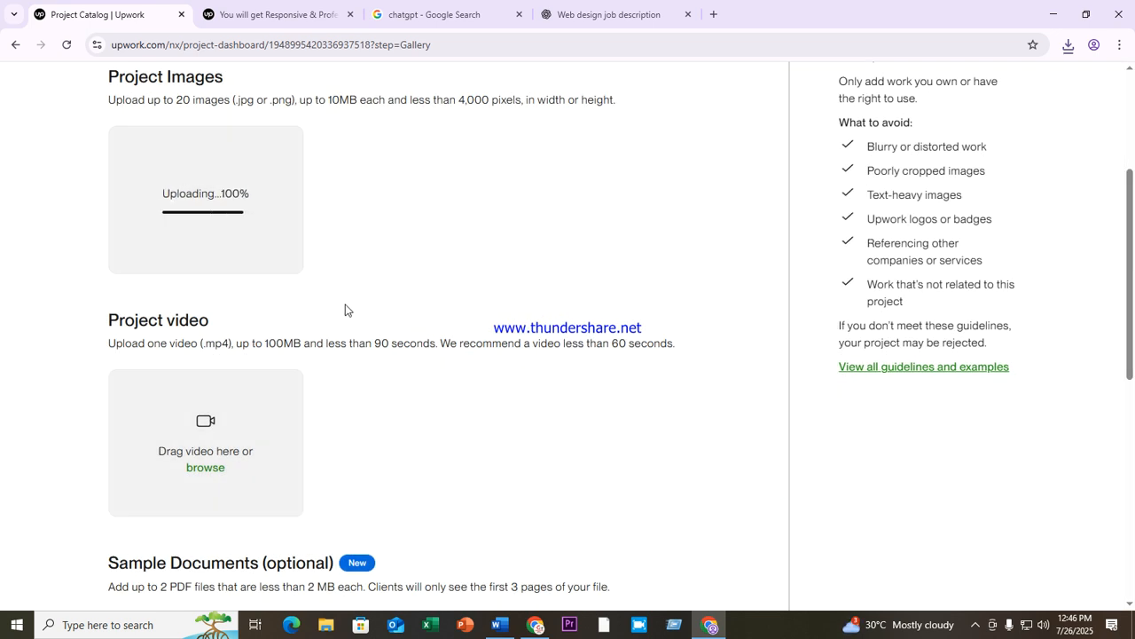
Step: Review the gallery's image, video and sample document sections, and highlight the maximum number of project images
{"action": "scroll", "coordinate": [544, 405], "scroll_direction": "down", "scroll_amount": 6}
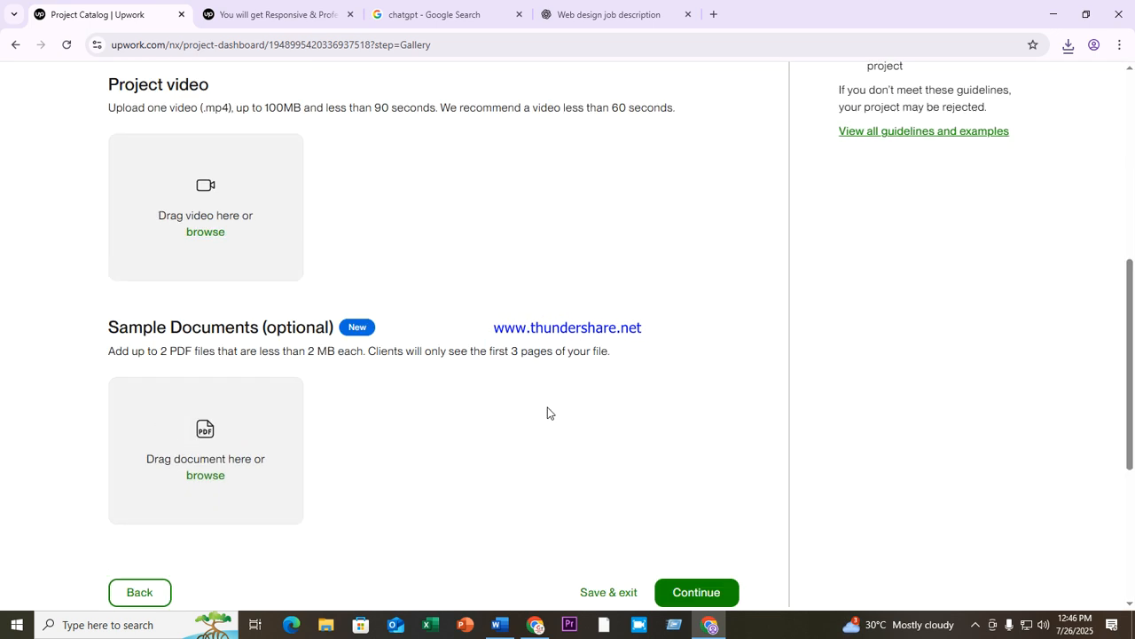
{"action": "scroll", "coordinate": [361, 356], "scroll_direction": "up", "scroll_amount": 3}
{"action": "scroll", "coordinate": [361, 356], "scroll_direction": "up", "scroll_amount": 3}
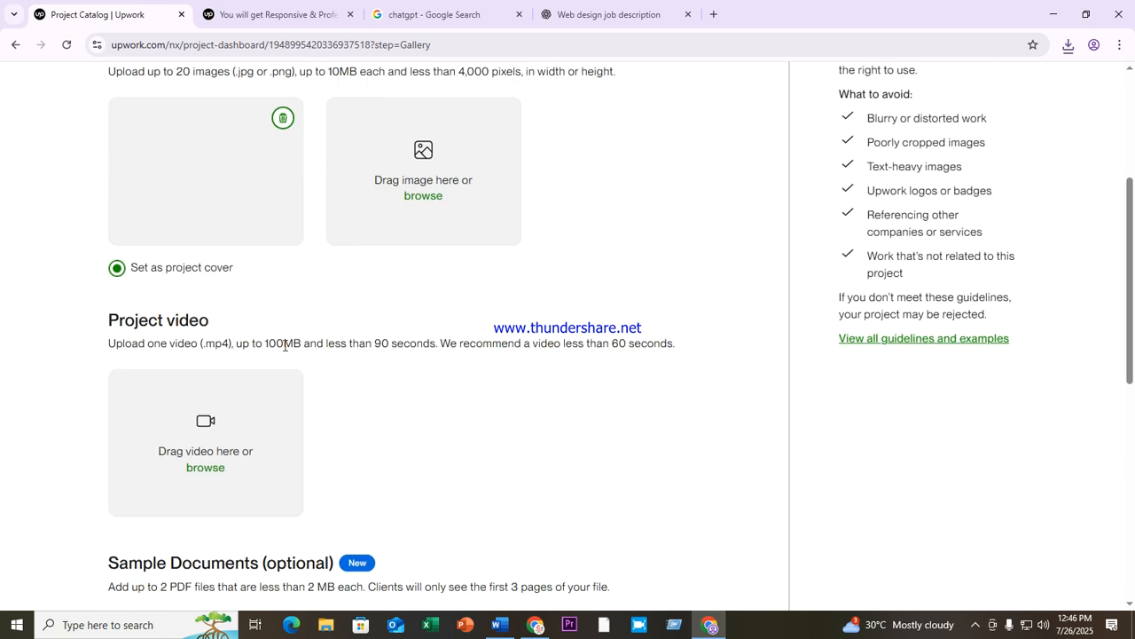
{"action": "scroll", "coordinate": [219, 327], "scroll_direction": "up", "scroll_amount": 2}
{"action": "left_click_drag", "start_coordinate": [176, 214], "coordinate": [191, 215]}
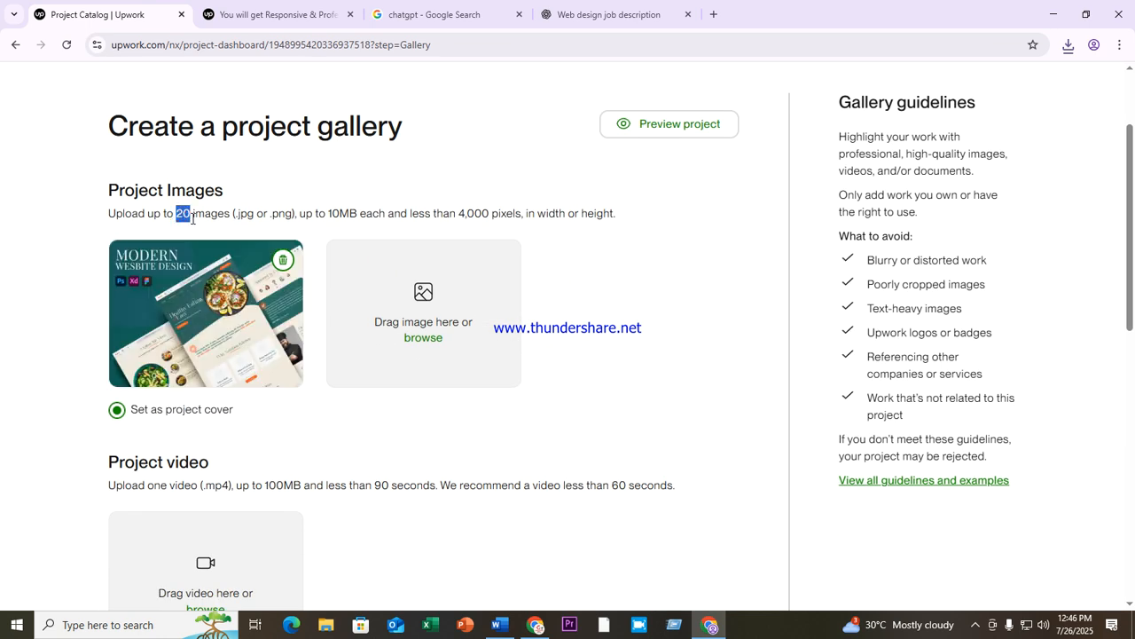
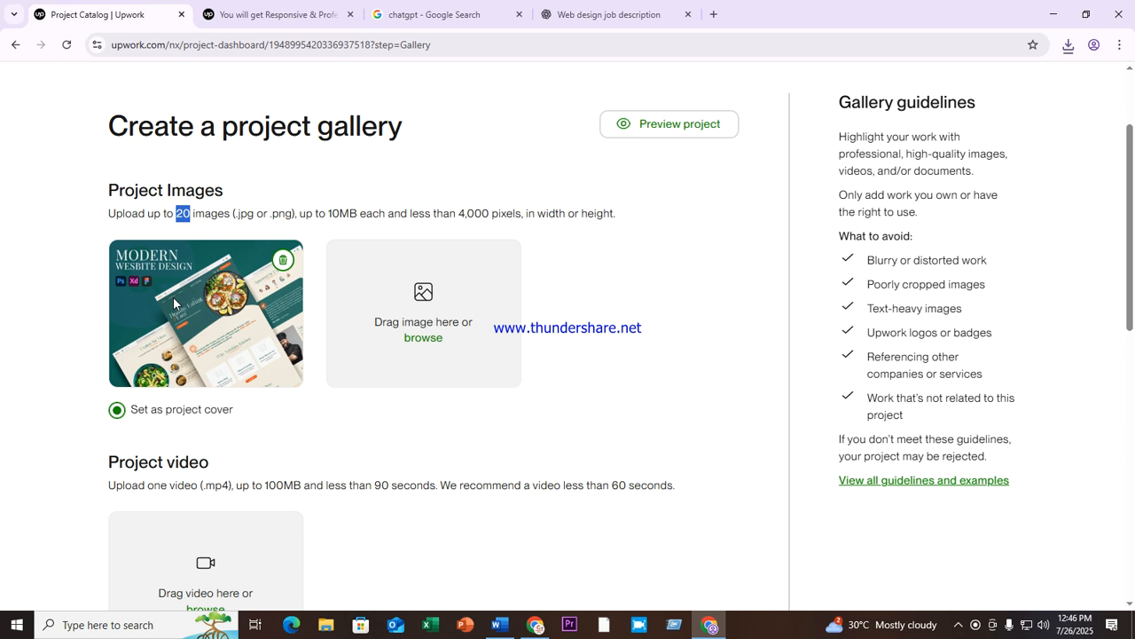
Step: Browse the gallery images of the sample web design listing as references for more project images
{"action": "left_click", "coordinate": [275, 20]}
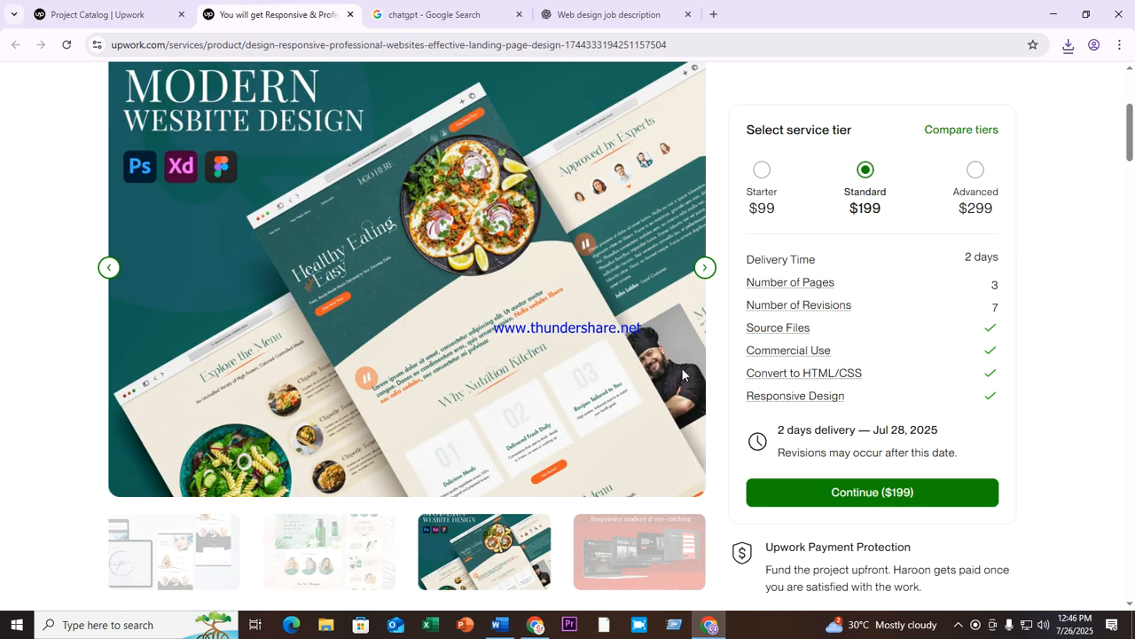
{"action": "left_click", "coordinate": [699, 269]}
{"action": "left_click", "coordinate": [700, 269]}
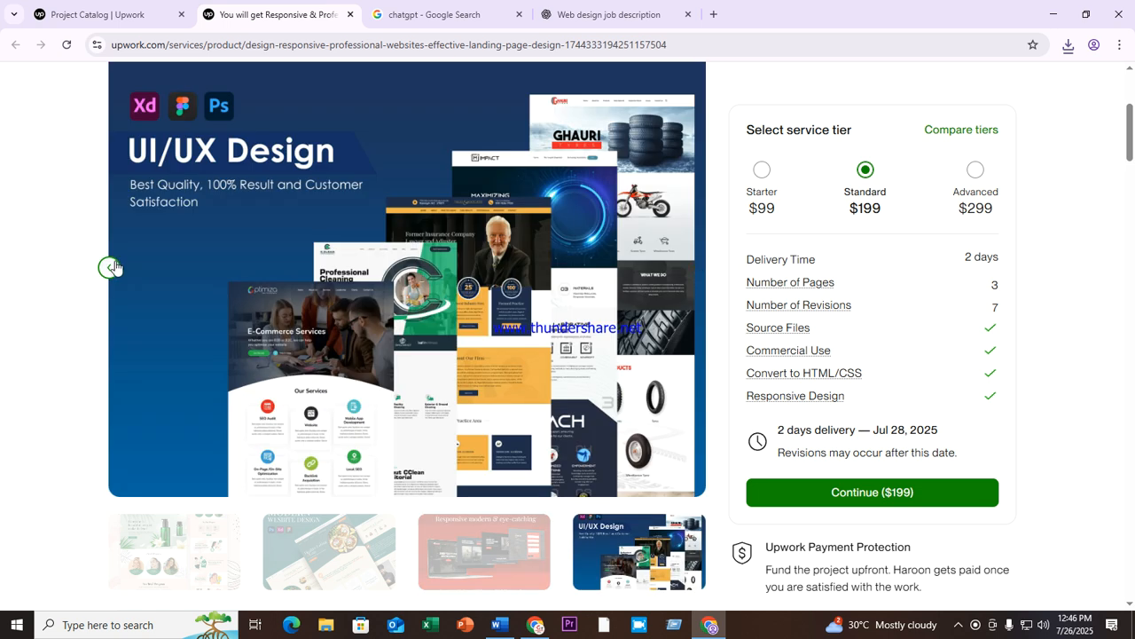
{"action": "left_click", "coordinate": [112, 269]}
{"action": "left_click", "coordinate": [112, 268]}
{"action": "left_click", "coordinate": [113, 269]}
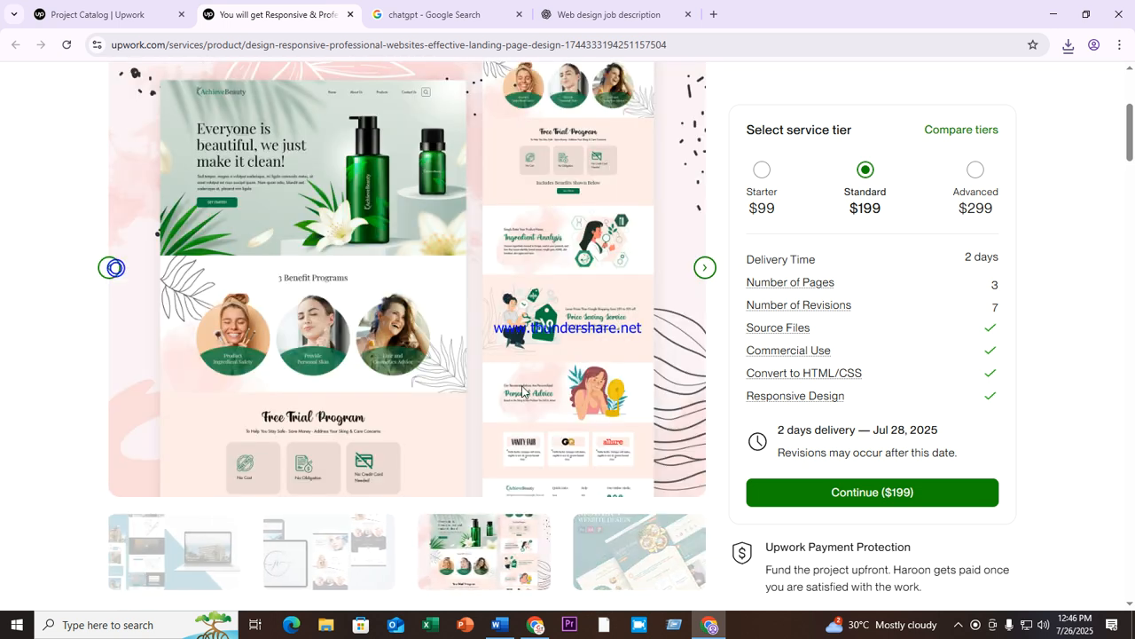
Step: Return to the project catalog draft and continue from the gallery to the client requirements
{"action": "left_click", "coordinate": [99, 15]}
{"action": "scroll", "coordinate": [654, 330], "scroll_direction": "down", "scroll_amount": 4}
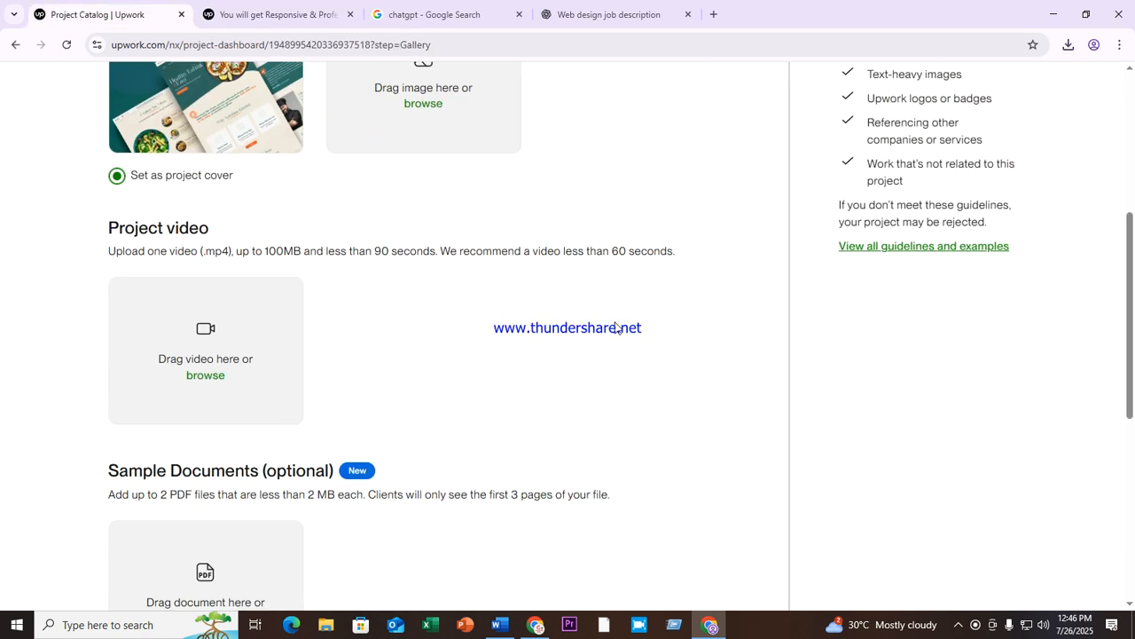
{"action": "scroll", "coordinate": [379, 271], "scroll_direction": "down", "scroll_amount": 4}
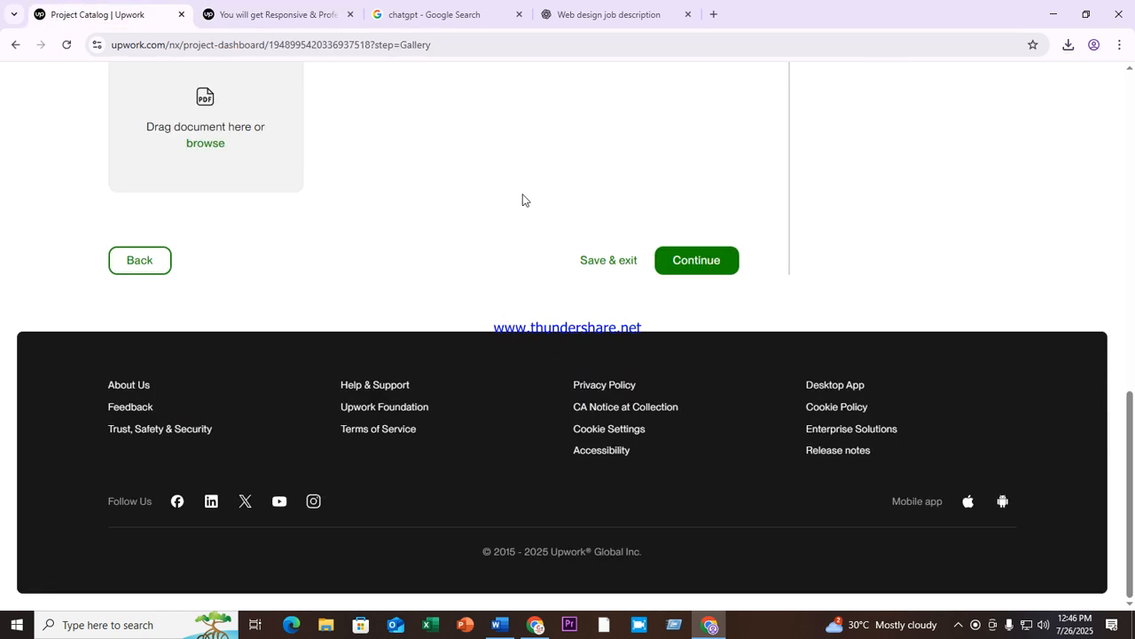
{"action": "left_click", "coordinate": [706, 264]}
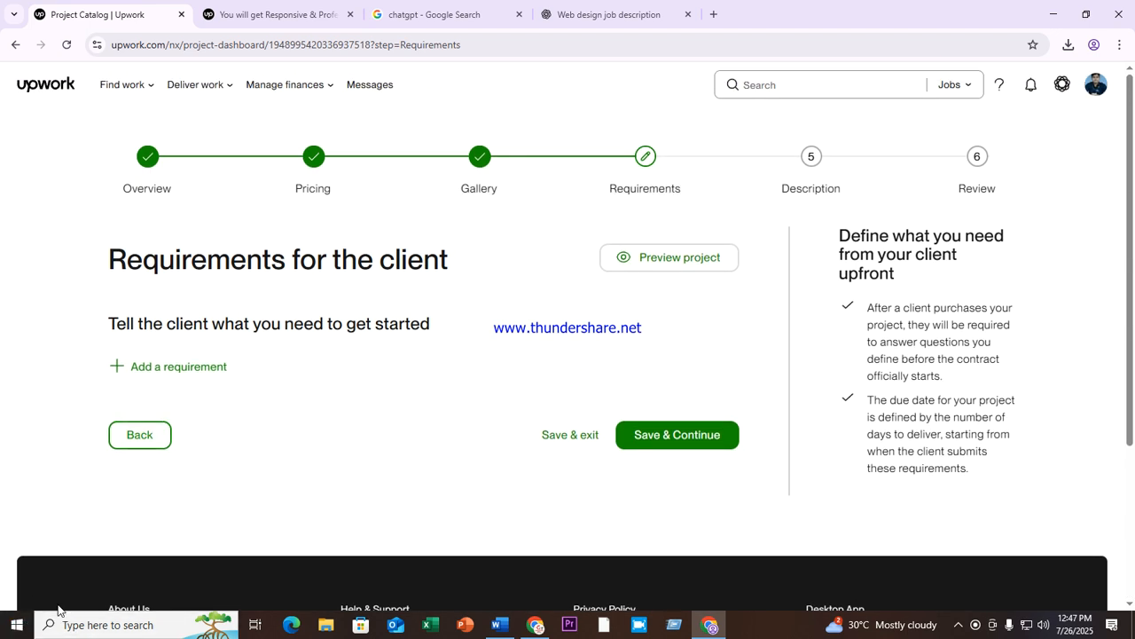
Step: Start a new client requirement reading "Please Share Full Job Description." and correct the misspelled word "Description"
{"action": "left_click", "coordinate": [200, 367]}
{"action": "left_click", "coordinate": [225, 388]}
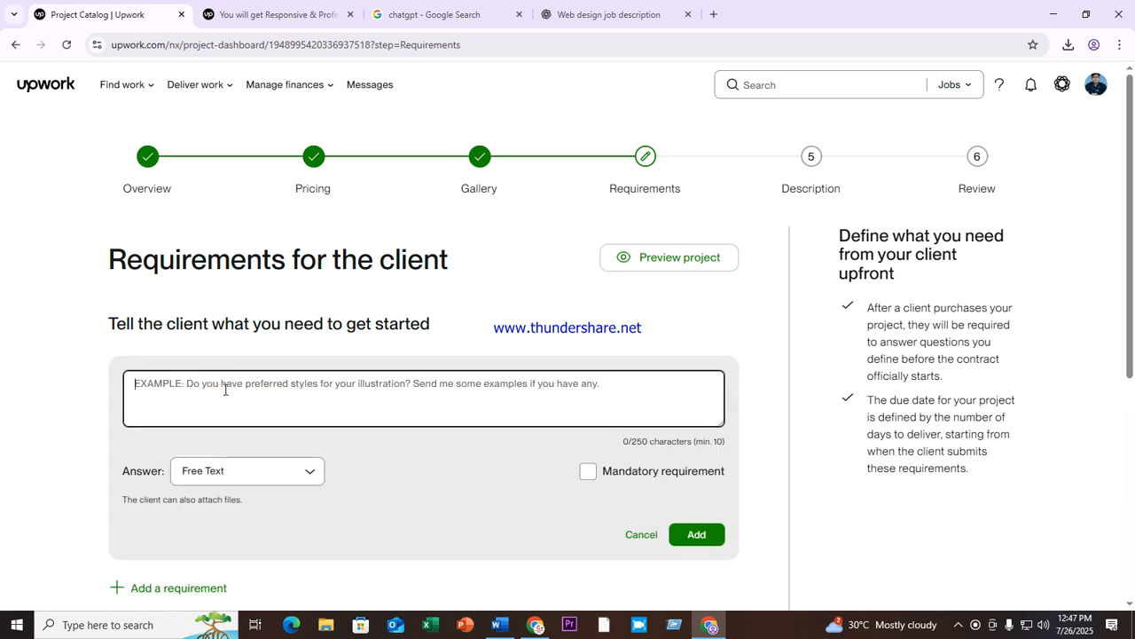
{"action": "type", "text": "Pleas"}
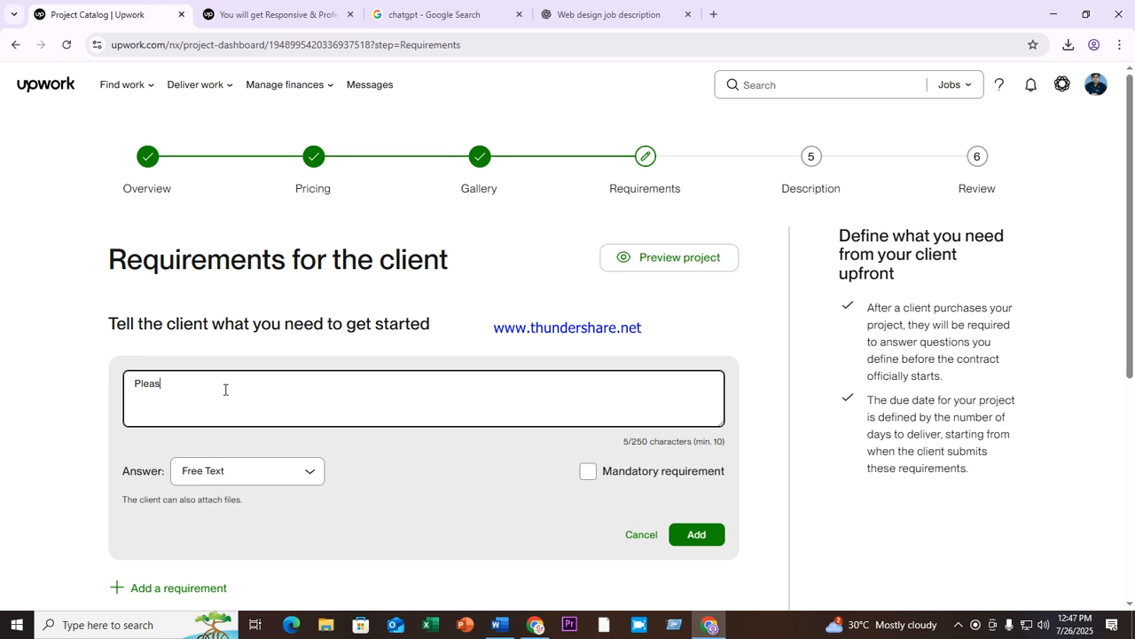
{"action": "type", "text": "e Share Full Job"}
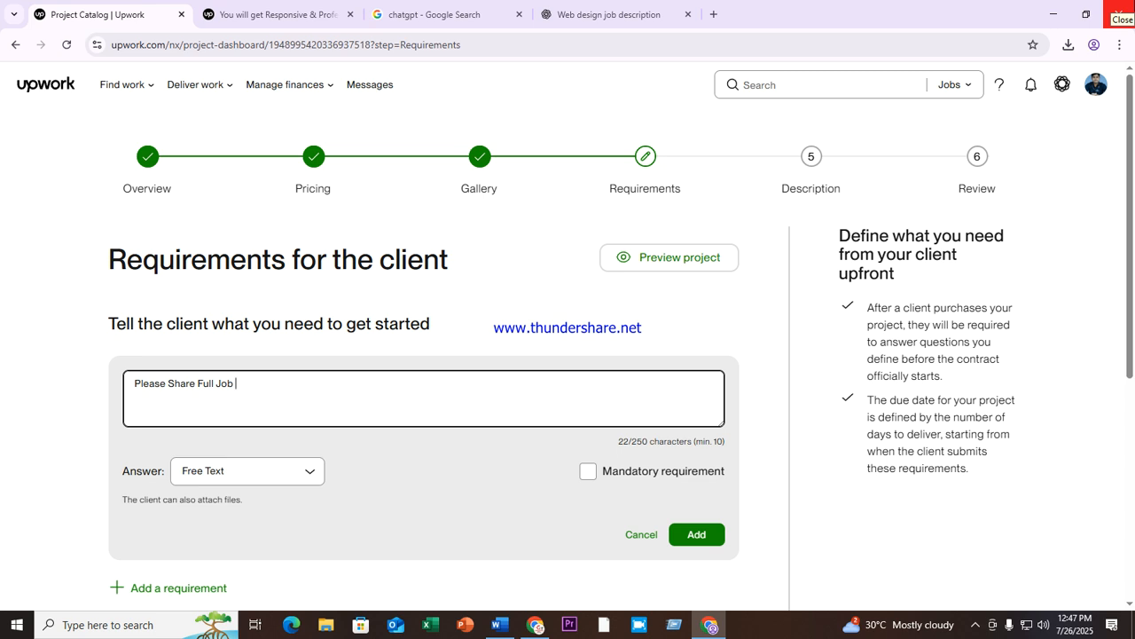
{"action": "type", "text": "Descrition"}
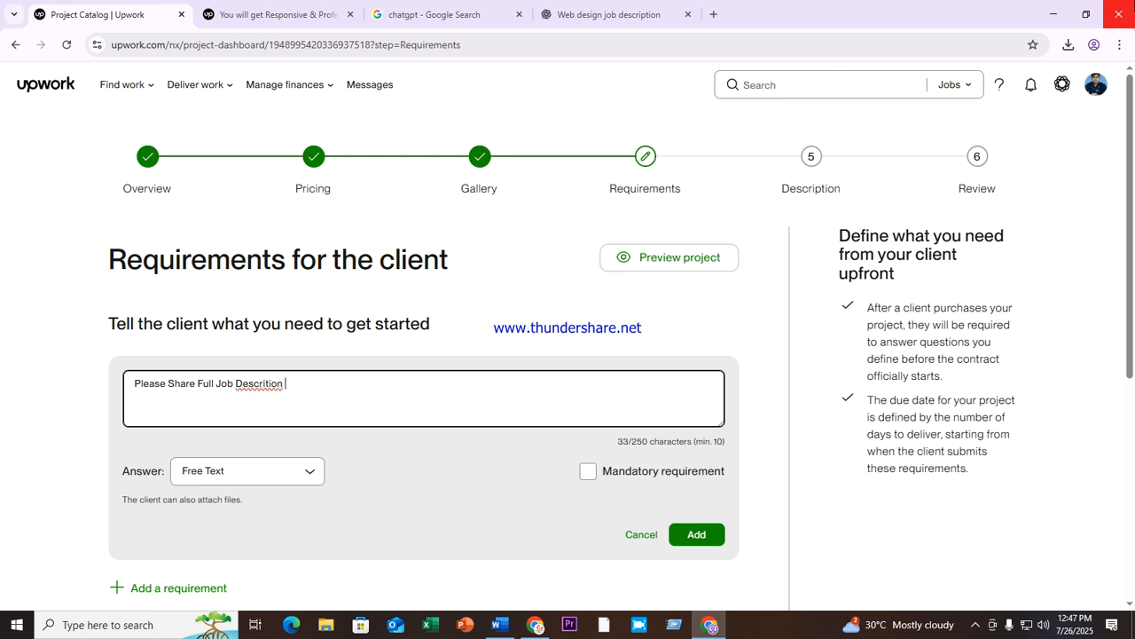
{"action": "right_click", "coordinate": [267, 385]}
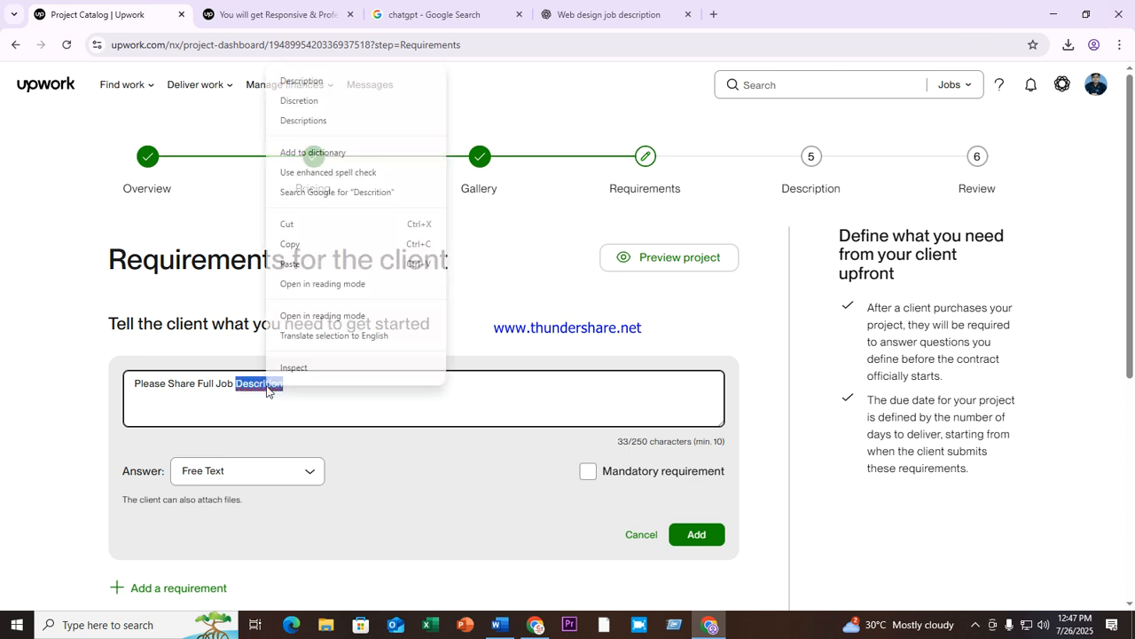
{"action": "left_click", "coordinate": [305, 84]}
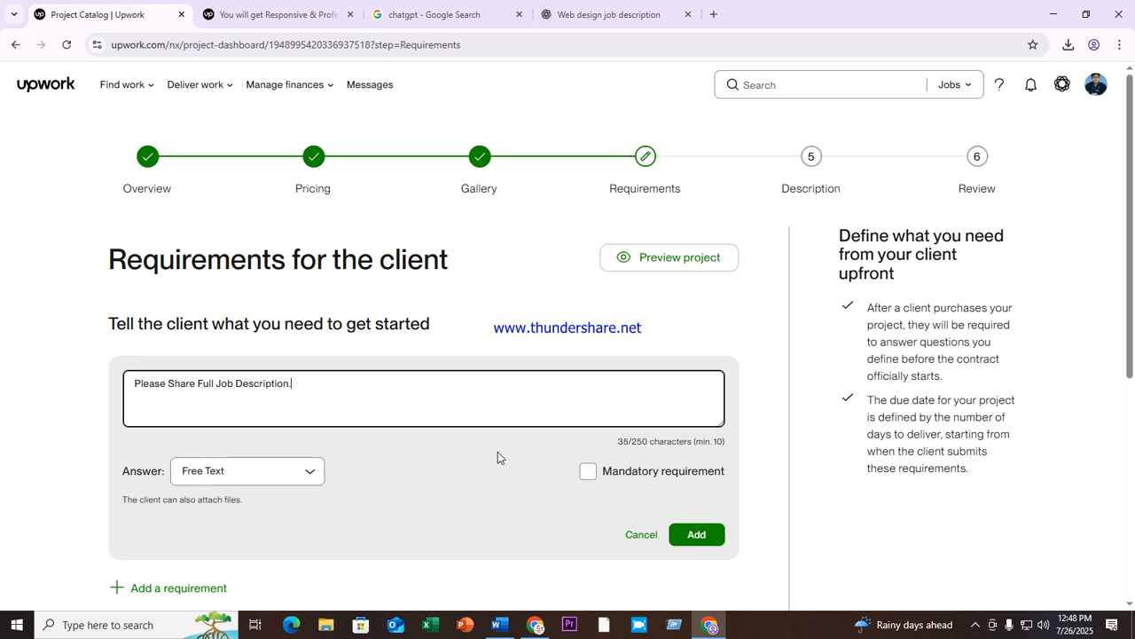
Step: Add the job description requirement with a Free Text answer, and save to continue to the project description
{"action": "scroll", "coordinate": [354, 448], "scroll_direction": "down", "scroll_amount": 1}
{"action": "left_click", "coordinate": [274, 399]}
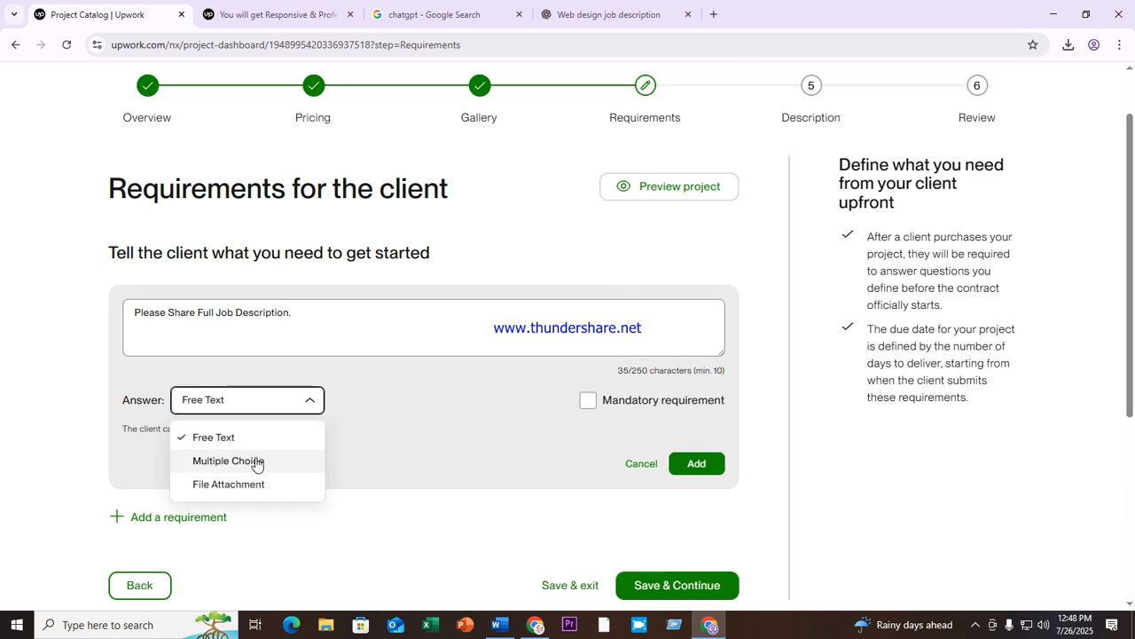
{"action": "left_click", "coordinate": [401, 422]}
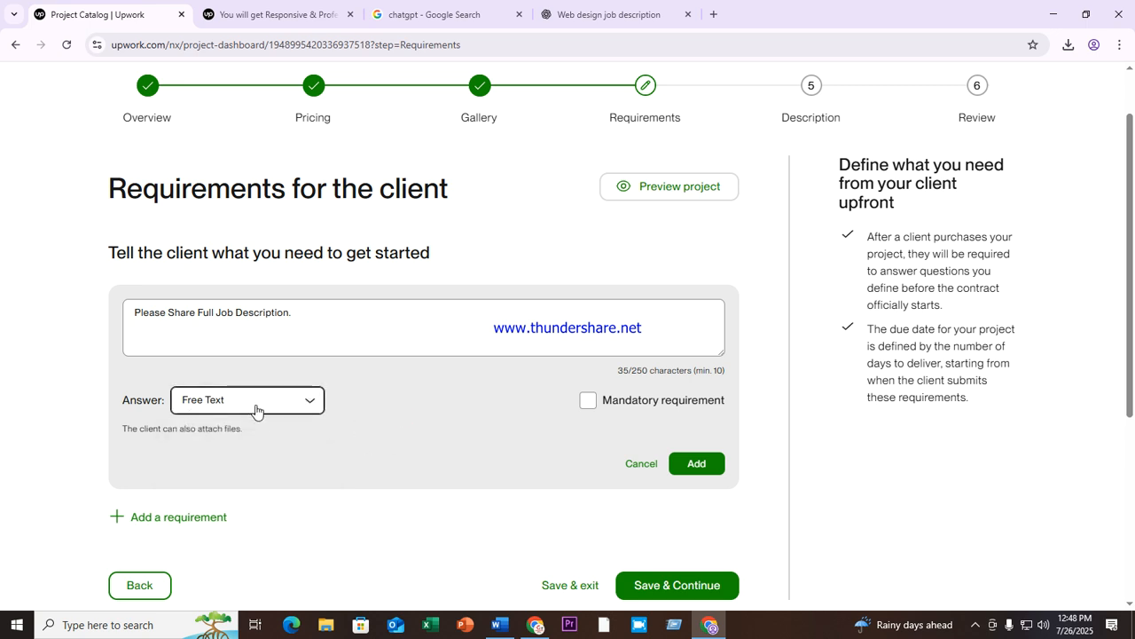
{"action": "left_click_drag", "start_coordinate": [189, 312], "coordinate": [343, 327]}
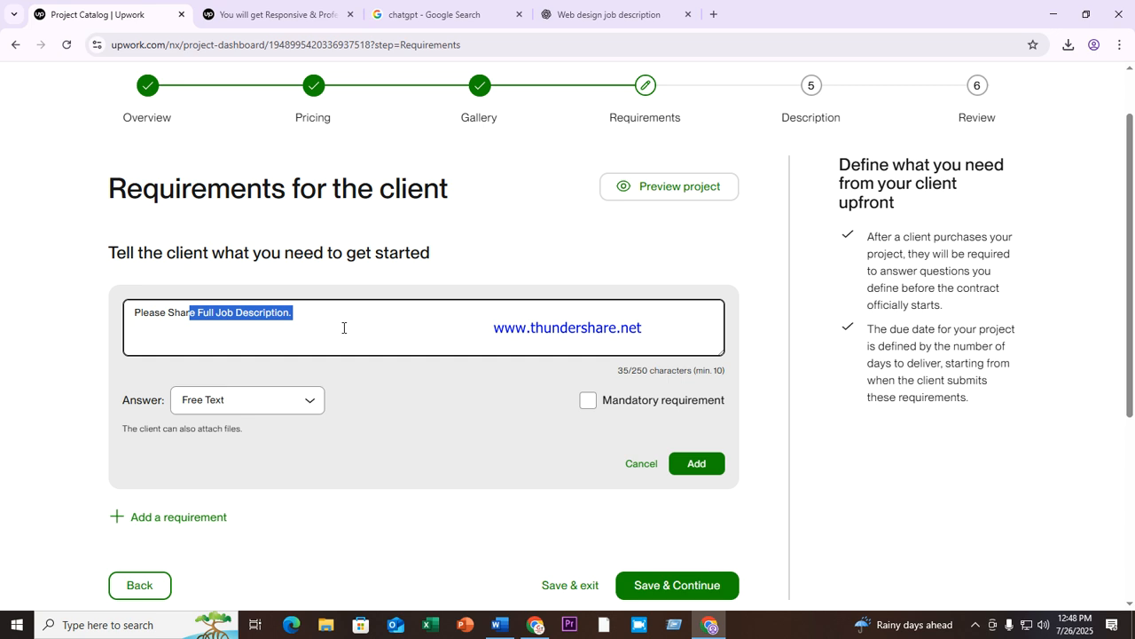
{"action": "left_click", "coordinate": [342, 325]}
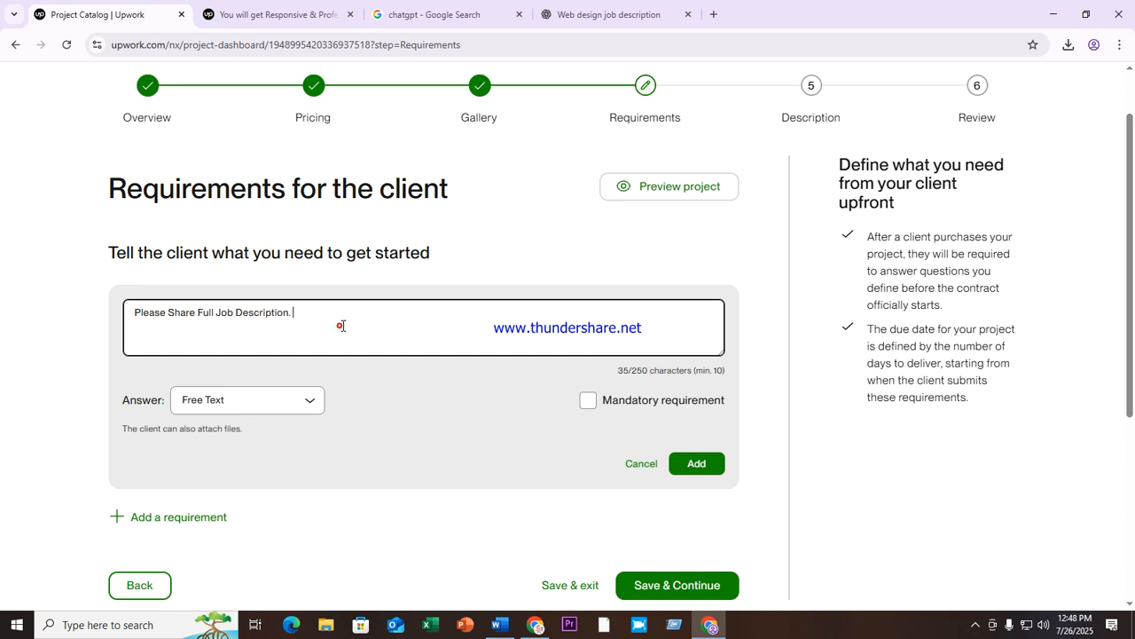
{"action": "left_click", "coordinate": [710, 464]}
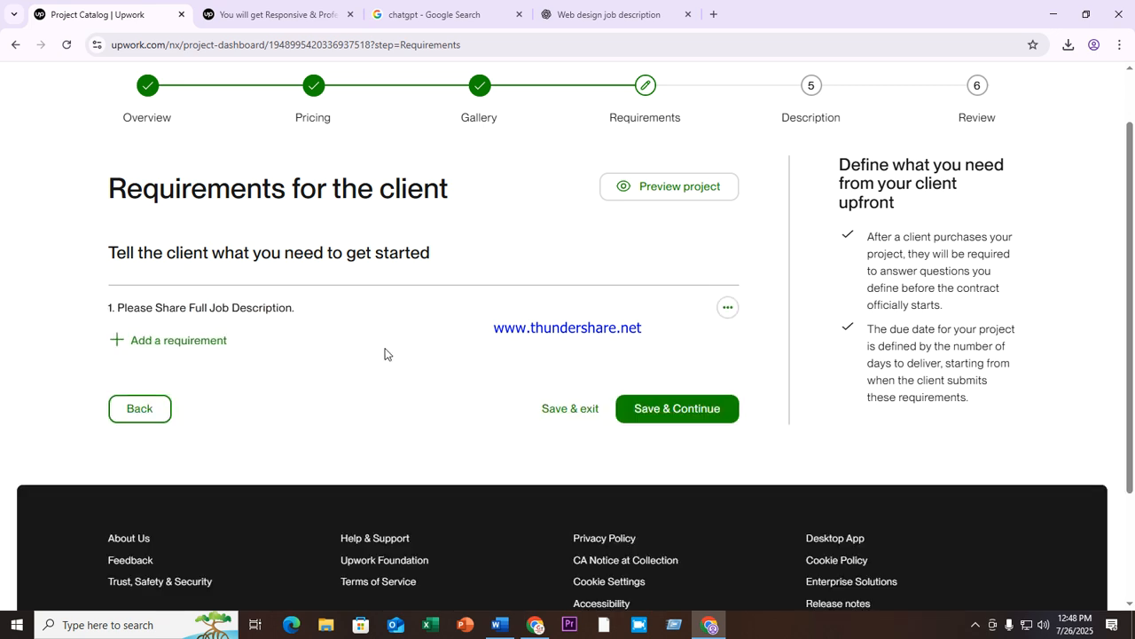
{"action": "left_click", "coordinate": [712, 409]}
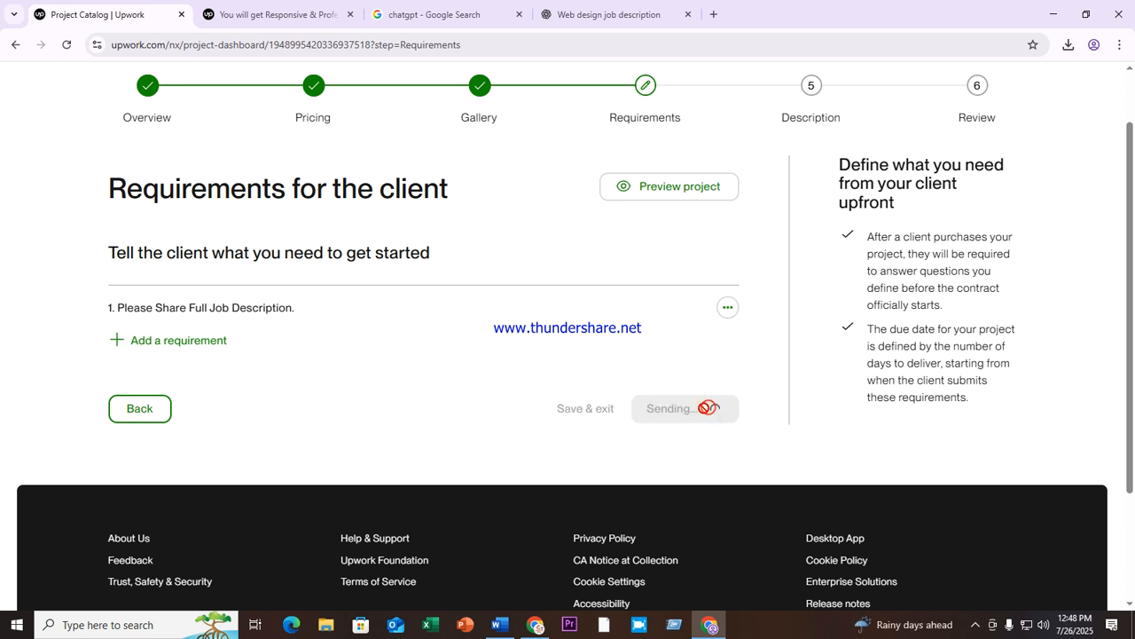
Step: Copy the full project details text from the sample listing as source for the project summary
{"action": "left_click", "coordinate": [179, 312]}
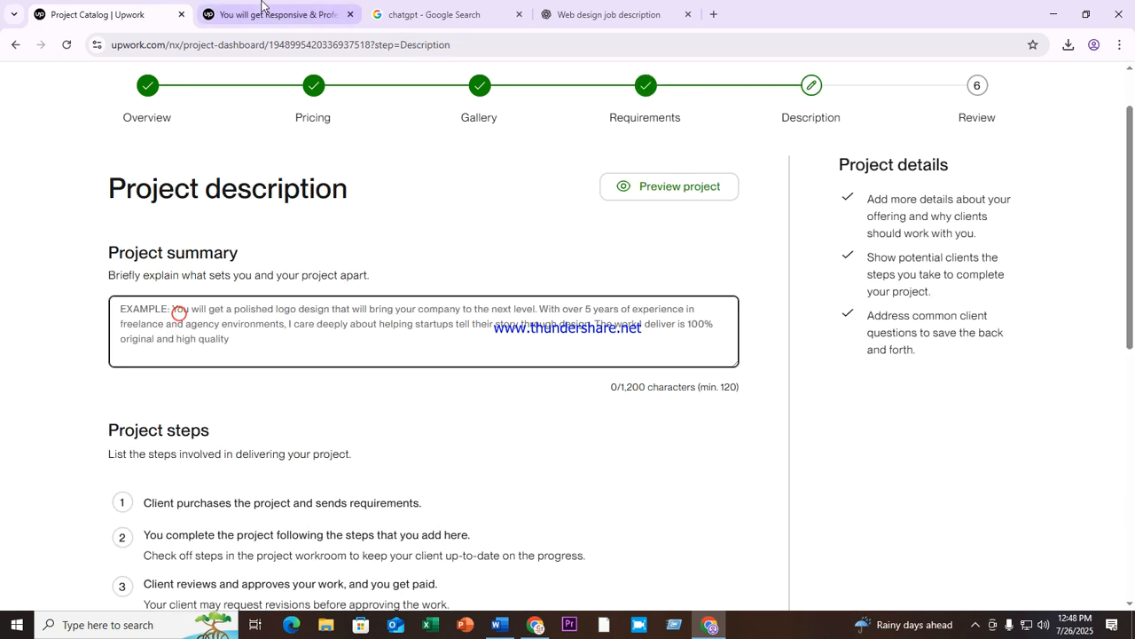
{"action": "left_click", "coordinate": [261, 4]}
{"action": "scroll", "coordinate": [399, 434], "scroll_direction": "down", "scroll_amount": 5}
{"action": "scroll", "coordinate": [359, 486], "scroll_direction": "down", "scroll_amount": 1}
{"action": "left_click_drag", "start_coordinate": [109, 261], "coordinate": [645, 486]}
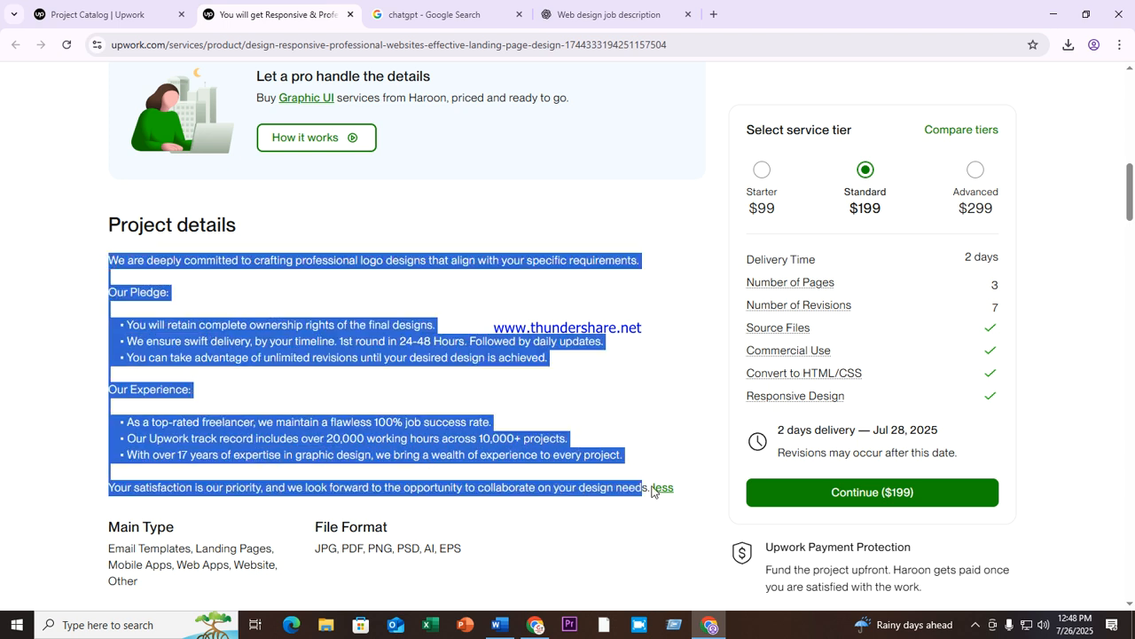
{"action": "left_click", "coordinate": [664, 487]}
{"action": "left_click", "coordinate": [341, 438]}
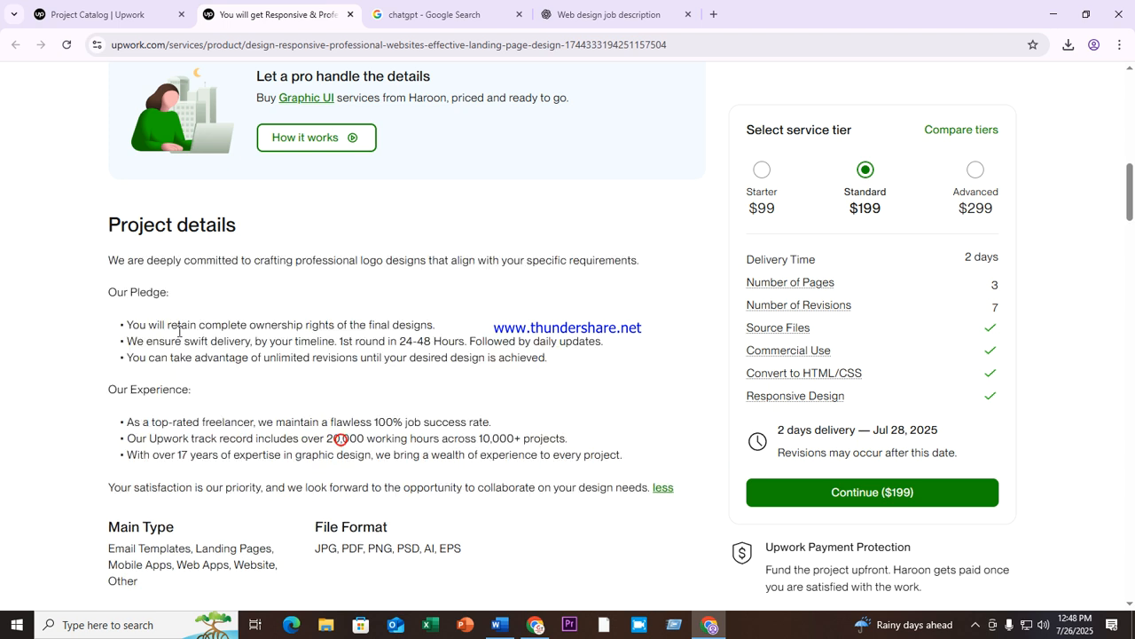
{"action": "left_click_drag", "start_coordinate": [108, 259], "coordinate": [642, 489]}
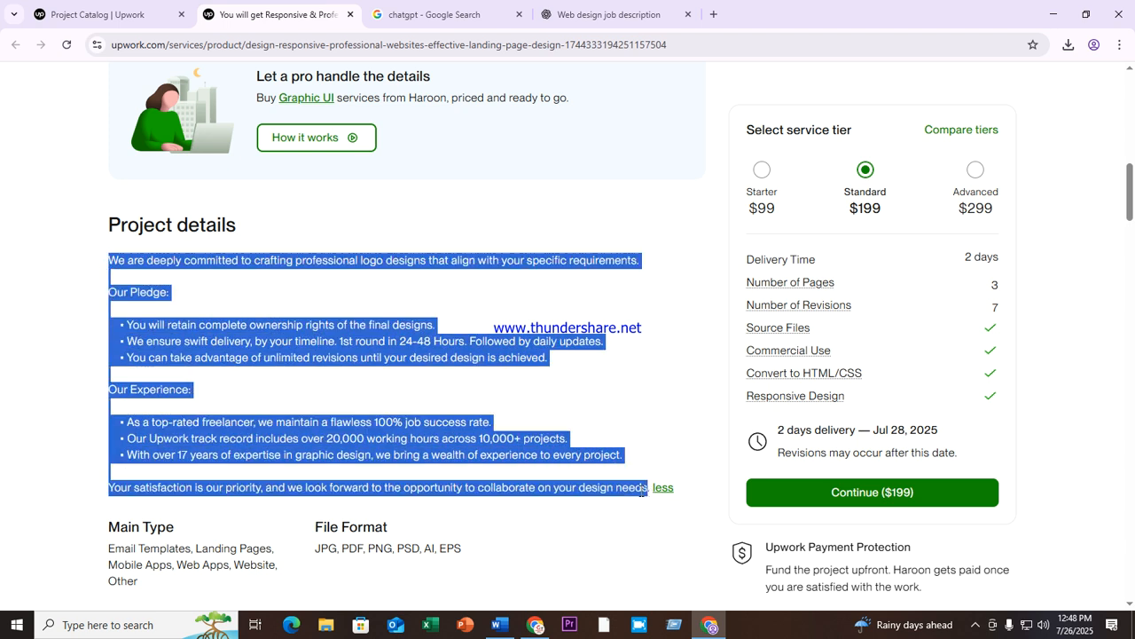
{"action": "right_click", "coordinate": [642, 488]}
{"action": "left_click", "coordinate": [663, 344]}
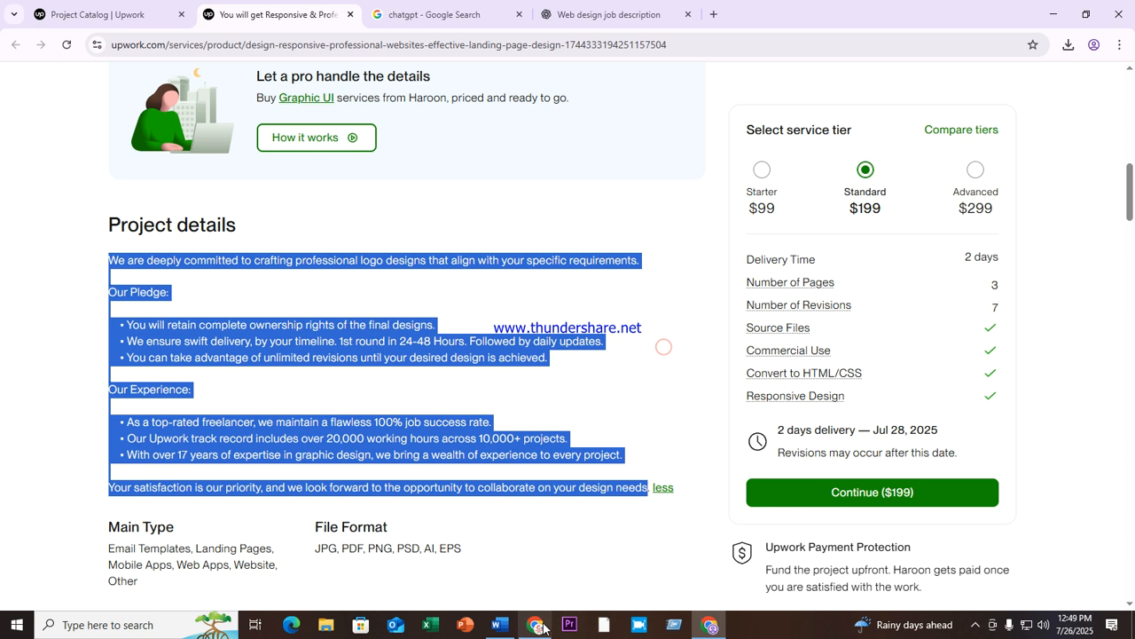
Step: Switch to the Word document and add a few blank lines below the website design title sentence
{"action": "left_click", "coordinate": [499, 624]}
{"action": "left_click", "coordinate": [753, 221]}
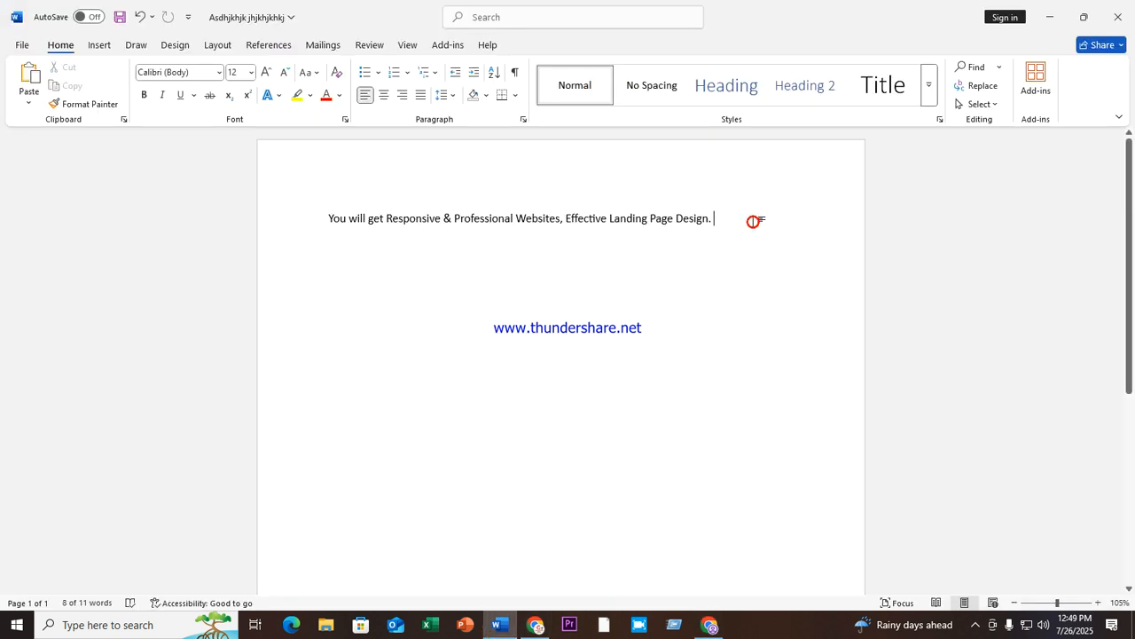
{"action": "key", "text": "Down"}
{"action": "key", "text": "Down"}
{"action": "key", "text": "Down"}
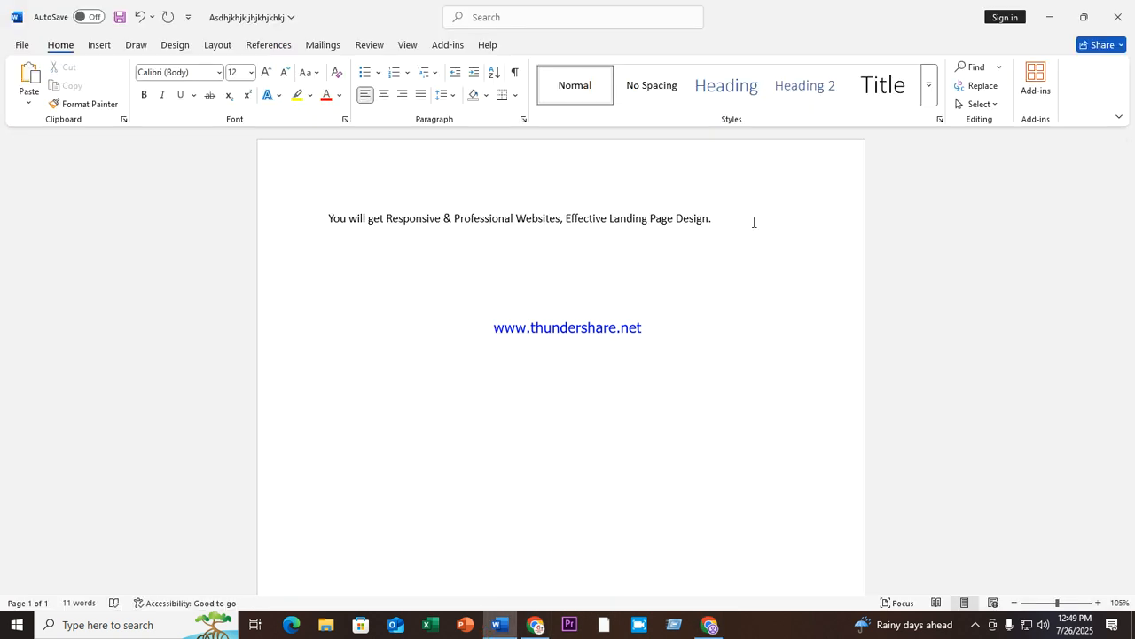
{"action": "key", "text": "ctrl+v"}
{"action": "type", "text": "."}
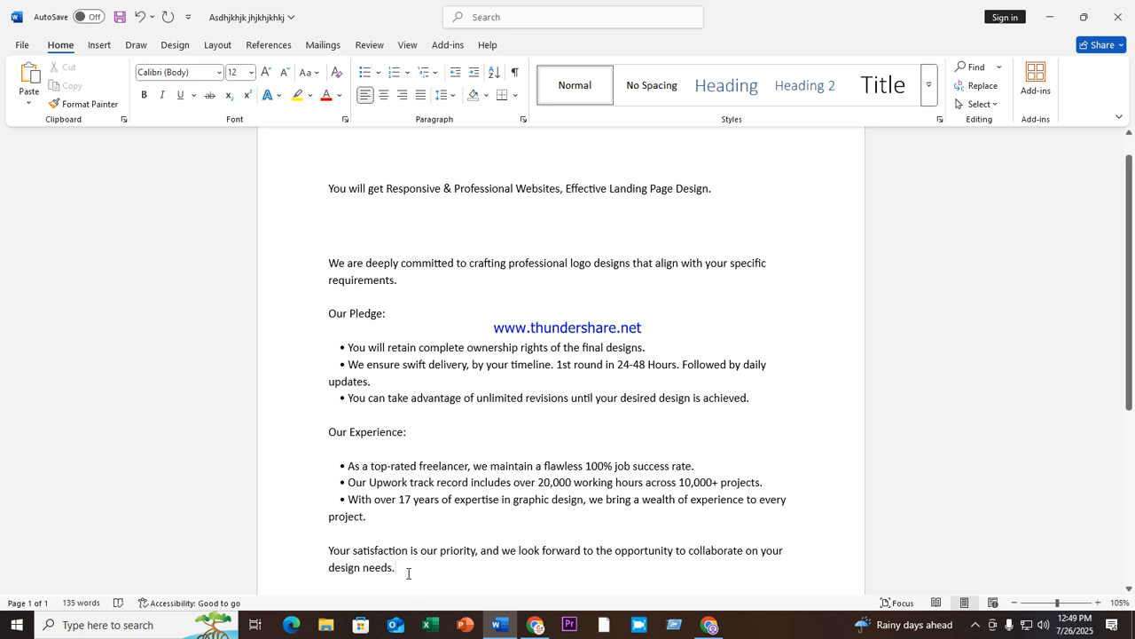
{"action": "key", "text": "BackSpace"}
{"action": "key", "text": "ctrl+z"}
{"action": "key", "text": "ctrl+z"}
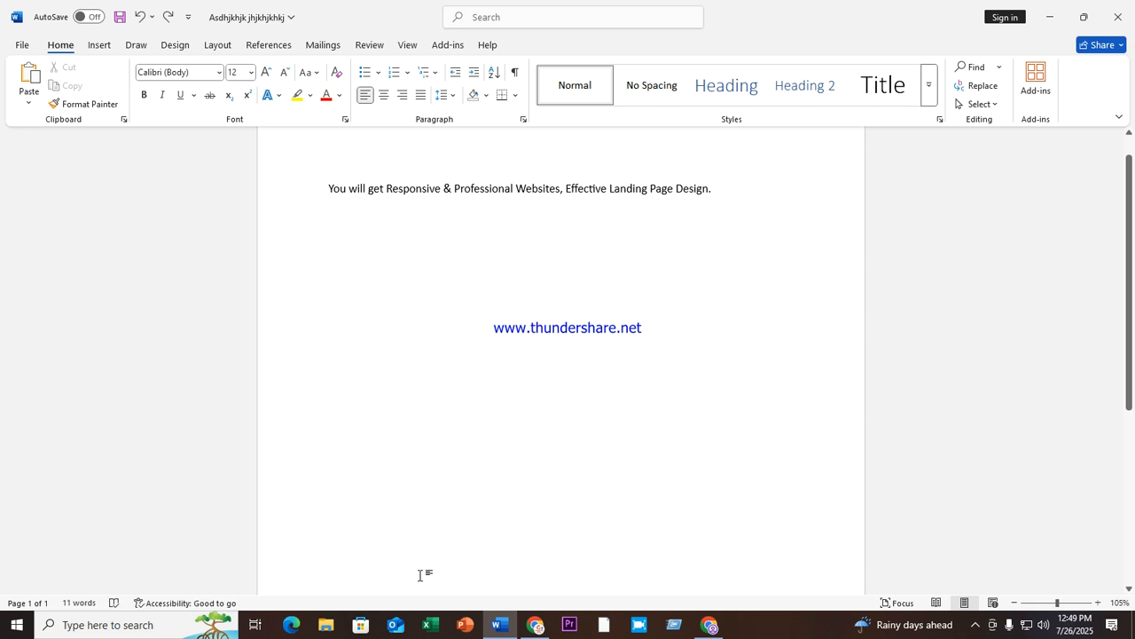
Step: Paste the copied project details below the title sentence, keeping the text only
{"action": "key", "text": "ctrl+v"}
{"action": "left_click", "coordinate": [415, 585]}
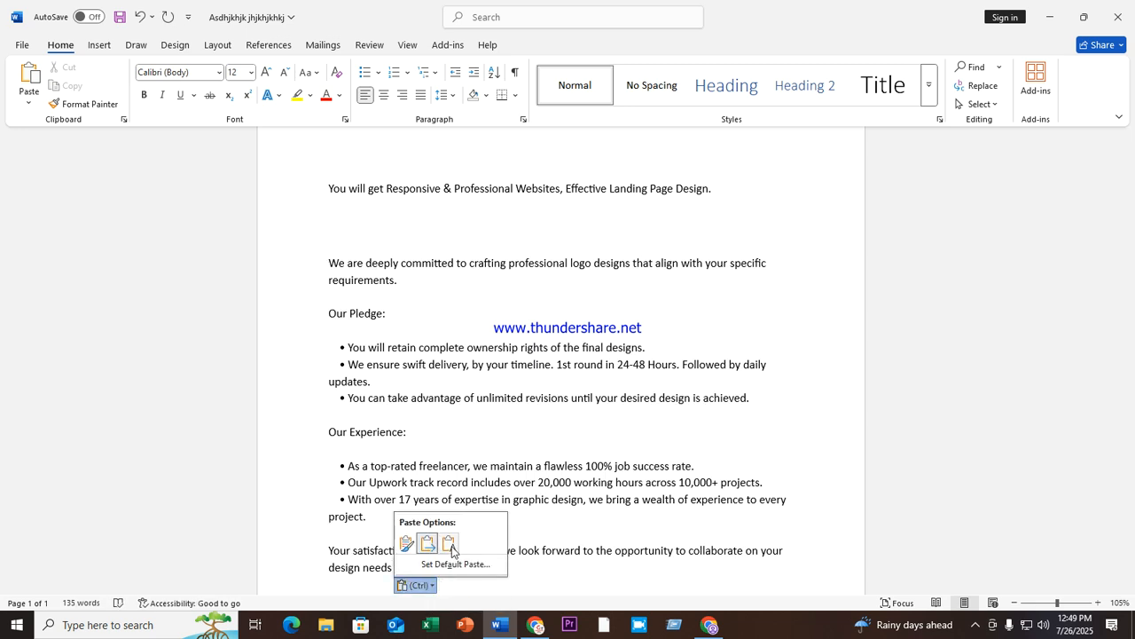
{"action": "left_click", "coordinate": [451, 550]}
Step: Copy the whole pasted project details text, from the opening commitment sentence to the closing "design needs" line
{"action": "scroll", "coordinate": [479, 408], "scroll_direction": "up", "scroll_amount": 1}
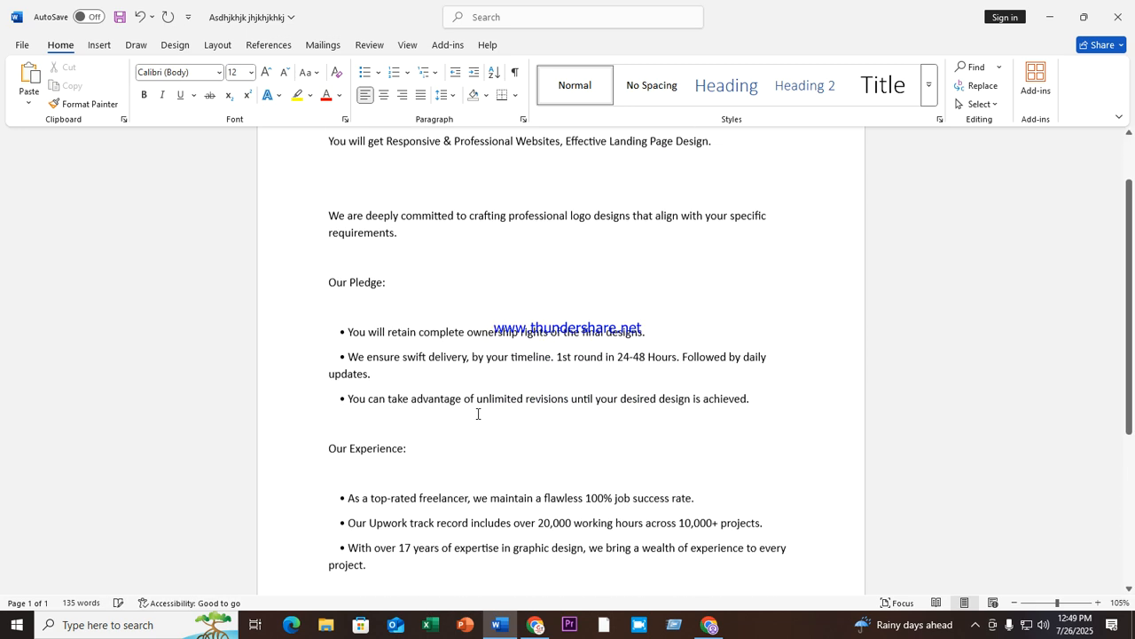
{"action": "left_click_drag", "start_coordinate": [330, 220], "coordinate": [500, 451]}
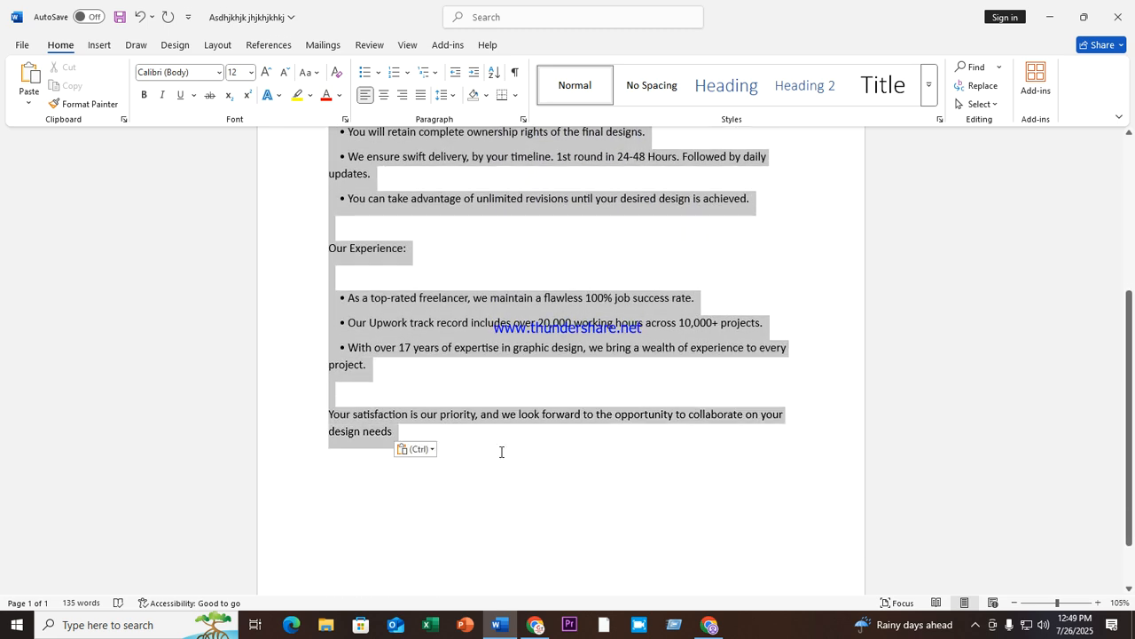
{"action": "right_click", "coordinate": [537, 317]}
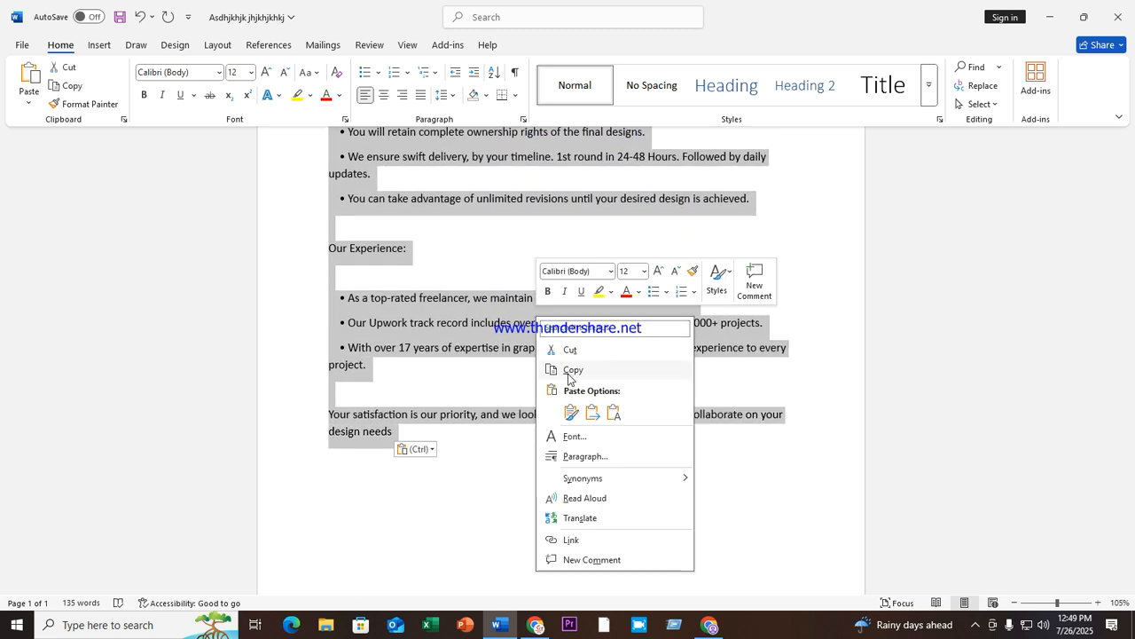
{"action": "left_click", "coordinate": [572, 370]}
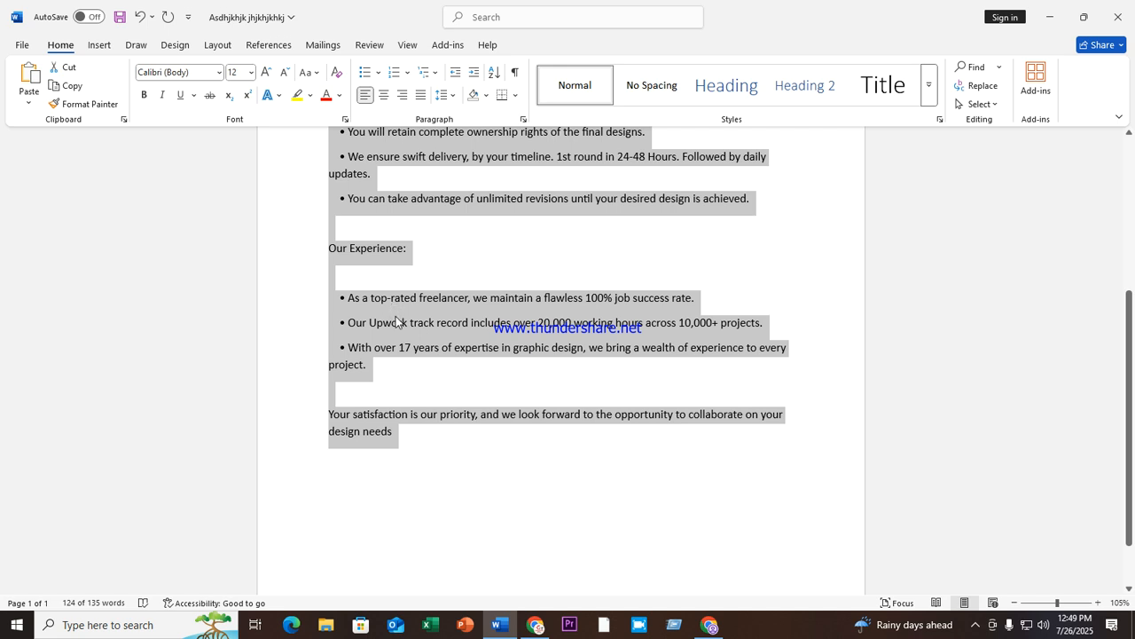
Step: Return to the Upwork window and examine the sample listing's project details, included service tiers and optional add-ons
{"action": "left_click", "coordinate": [1049, 17]}
{"action": "left_click", "coordinate": [333, 392]}
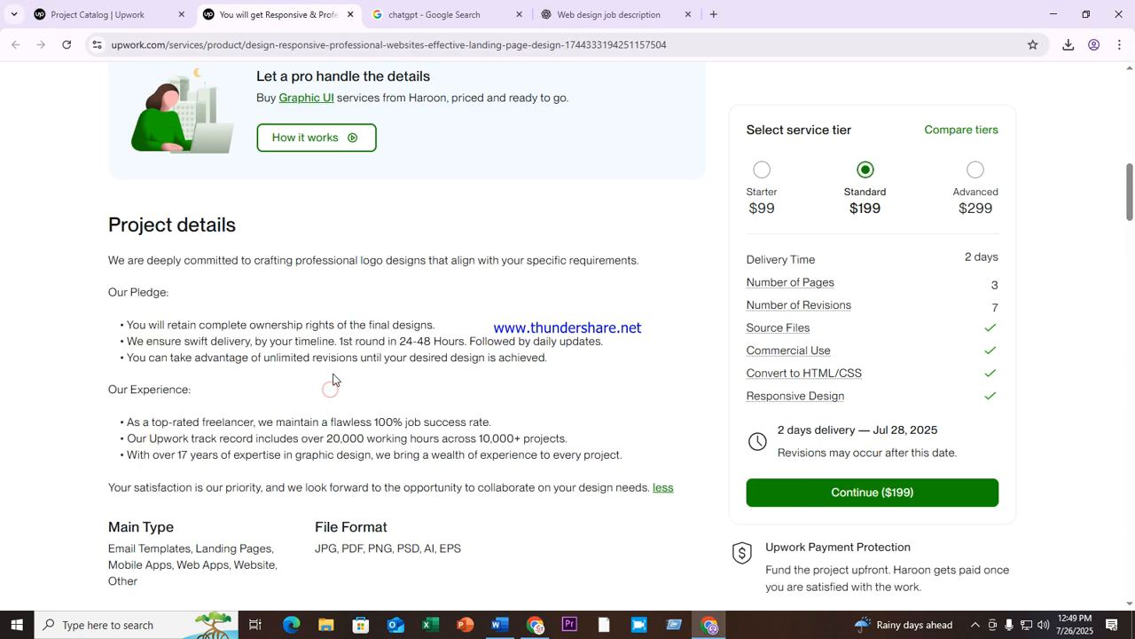
{"action": "scroll", "coordinate": [359, 454], "scroll_direction": "down", "scroll_amount": 2}
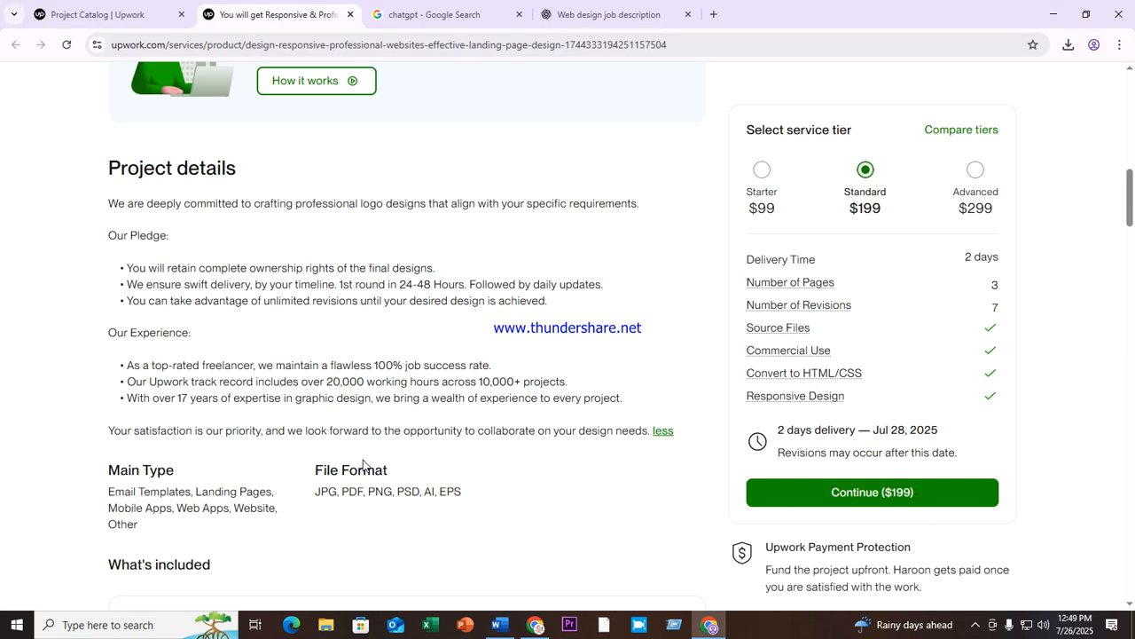
{"action": "scroll", "coordinate": [405, 365], "scroll_direction": "down", "scroll_amount": 4}
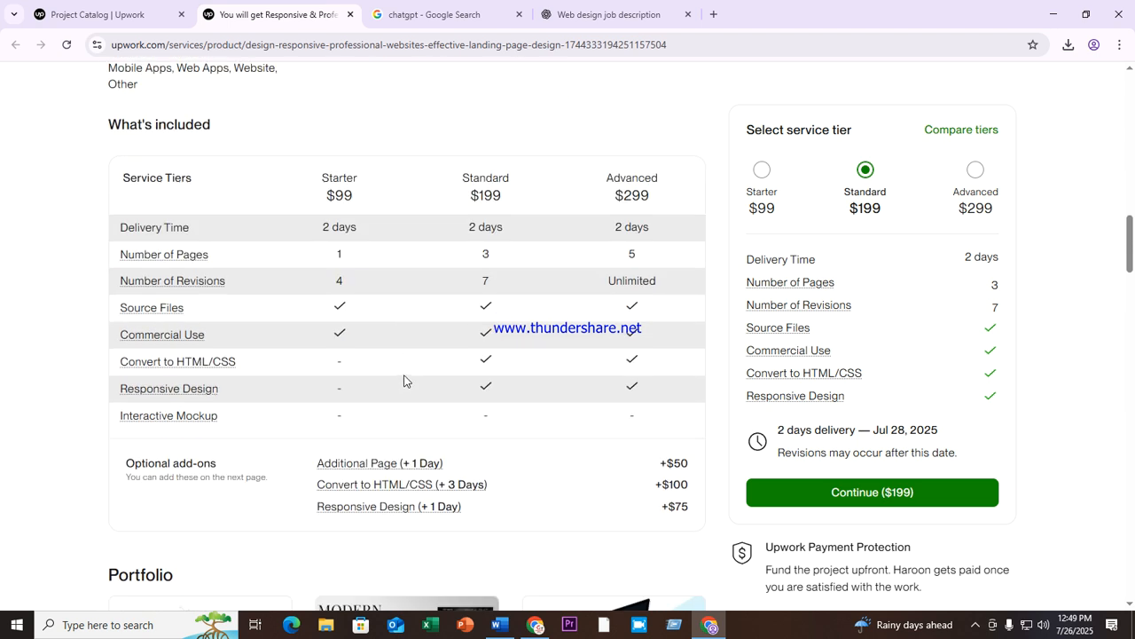
Step: Switch to the Word document and change the years of graphic design expertise in the pasted project details to 3
{"action": "scroll", "coordinate": [404, 382], "scroll_direction": "up", "scroll_amount": 5}
{"action": "left_click", "coordinate": [124, 18]}
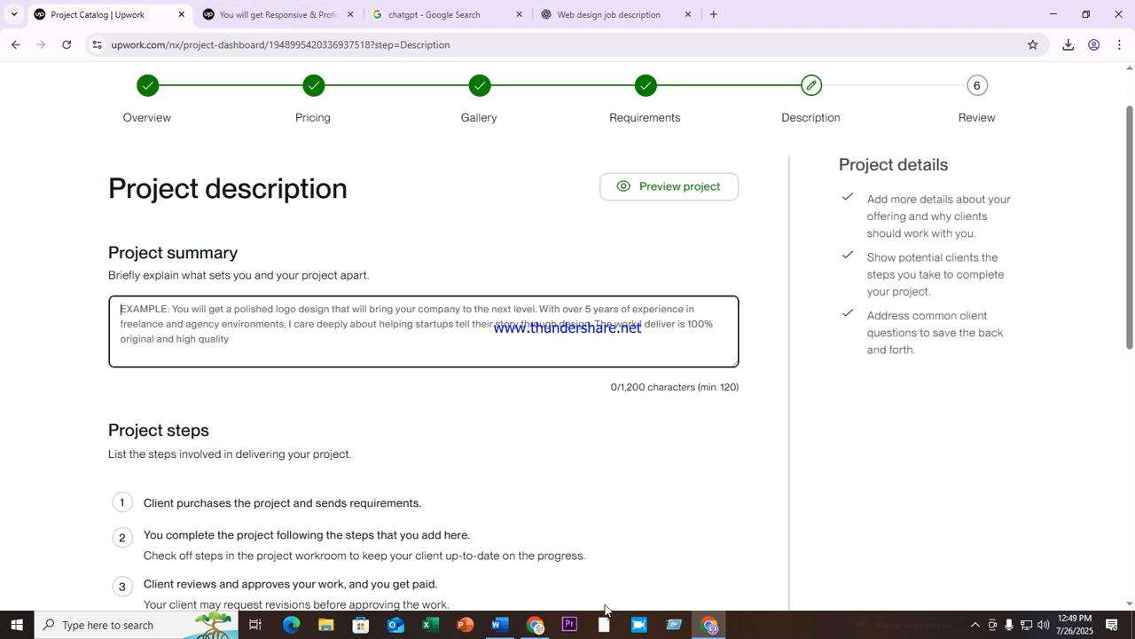
{"action": "left_click", "coordinate": [499, 624]}
{"action": "left_click", "coordinate": [437, 323]}
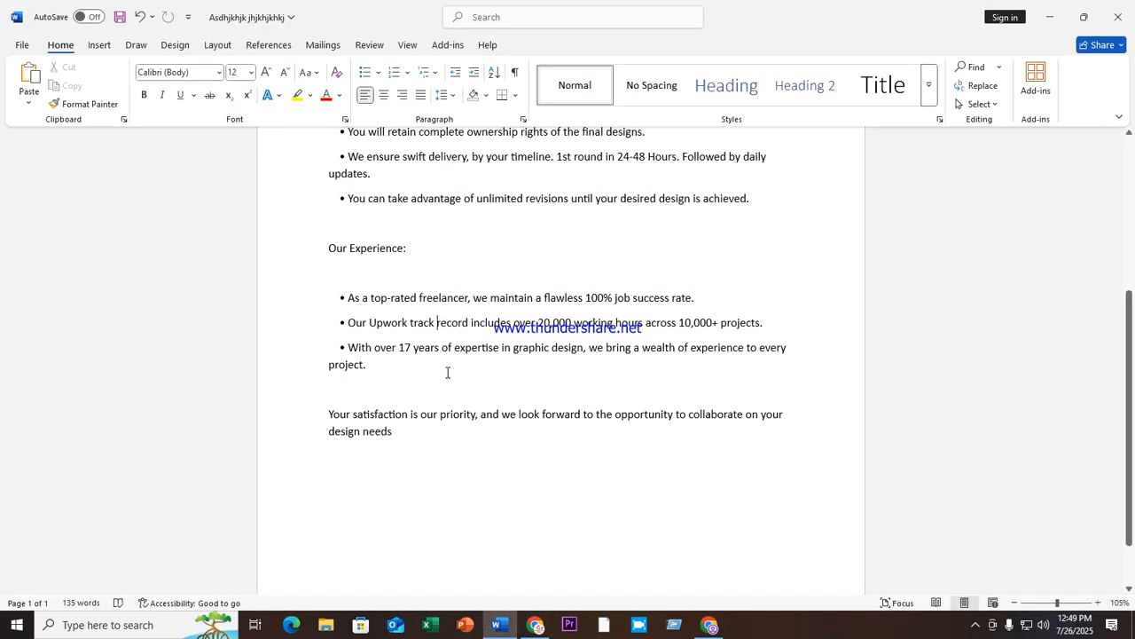
{"action": "left_click", "coordinate": [409, 347]}
{"action": "key", "text": "BackSpace"}
{"action": "key", "text": "BackSpace"}
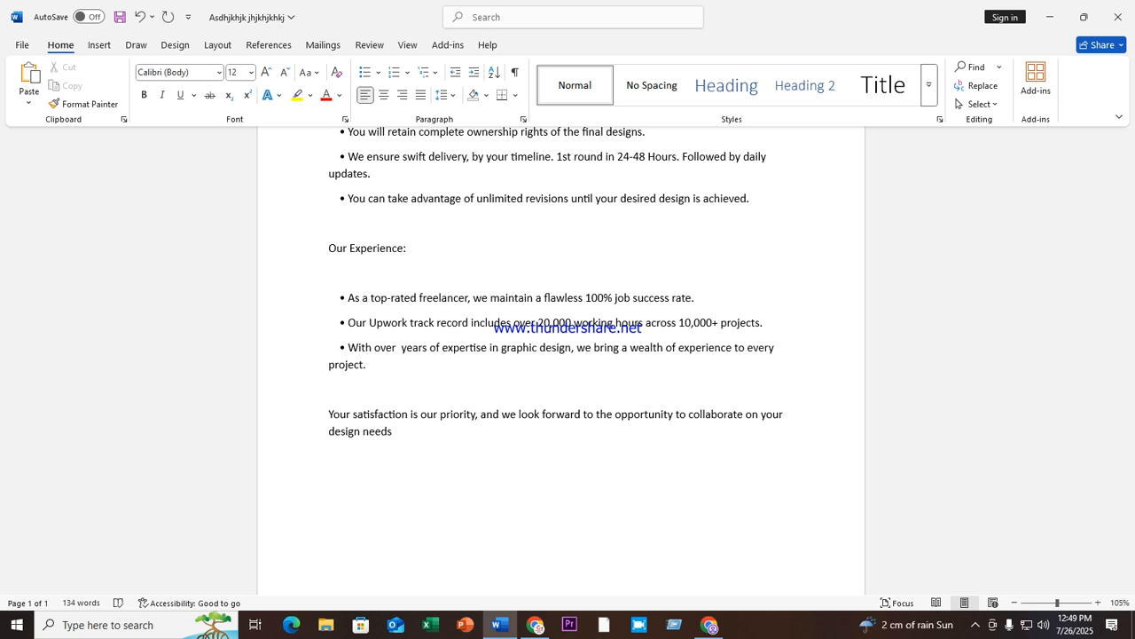
{"action": "type", "text": "3"}
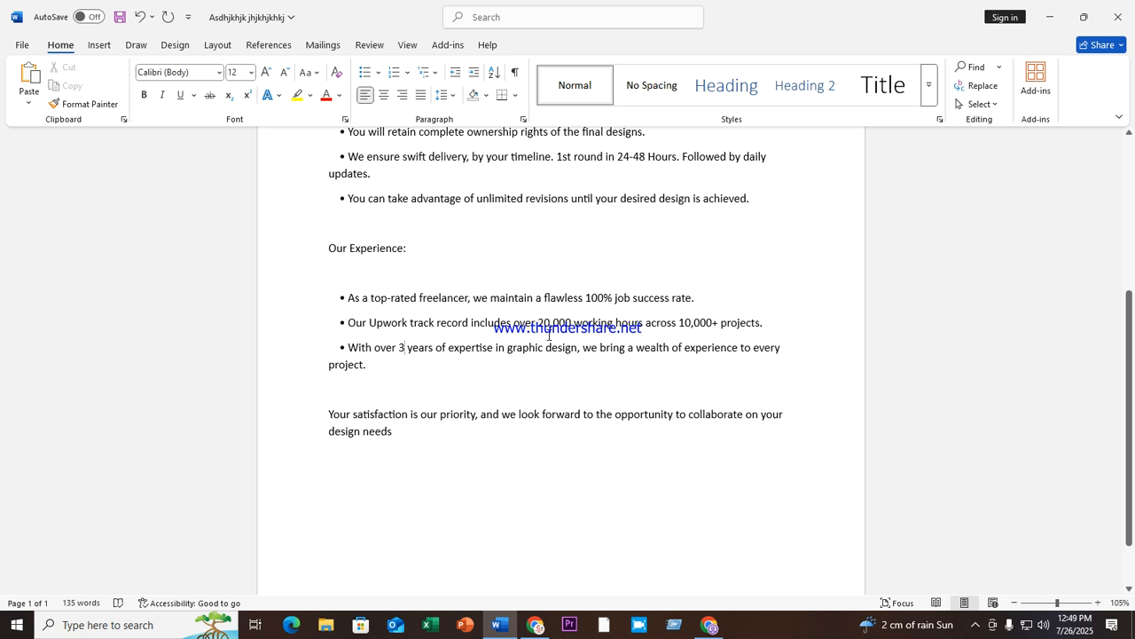
Step: Read through the edited project details, from the title sentence to the closing "design needs" line
{"action": "scroll", "coordinate": [520, 401], "scroll_direction": "up", "scroll_amount": 1}
{"action": "scroll", "coordinate": [520, 401], "scroll_direction": "down", "scroll_amount": 1}
{"action": "scroll", "coordinate": [612, 195], "scroll_direction": "up", "scroll_amount": 4}
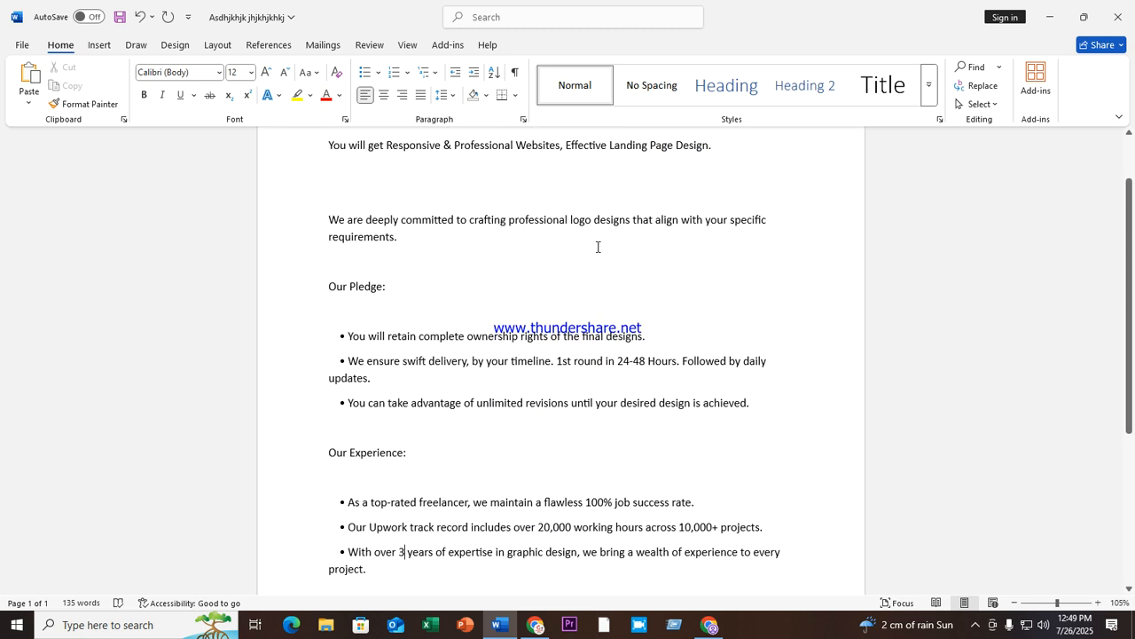
{"action": "scroll", "coordinate": [598, 247], "scroll_direction": "up", "scroll_amount": 2}
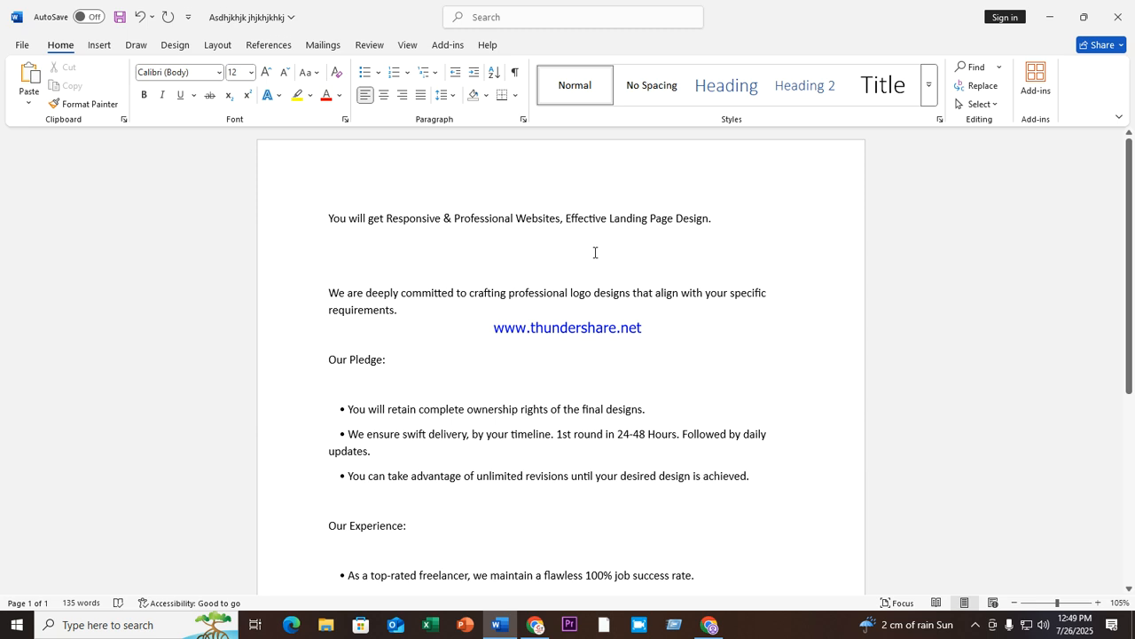
{"action": "scroll", "coordinate": [573, 320], "scroll_direction": "down", "scroll_amount": 4}
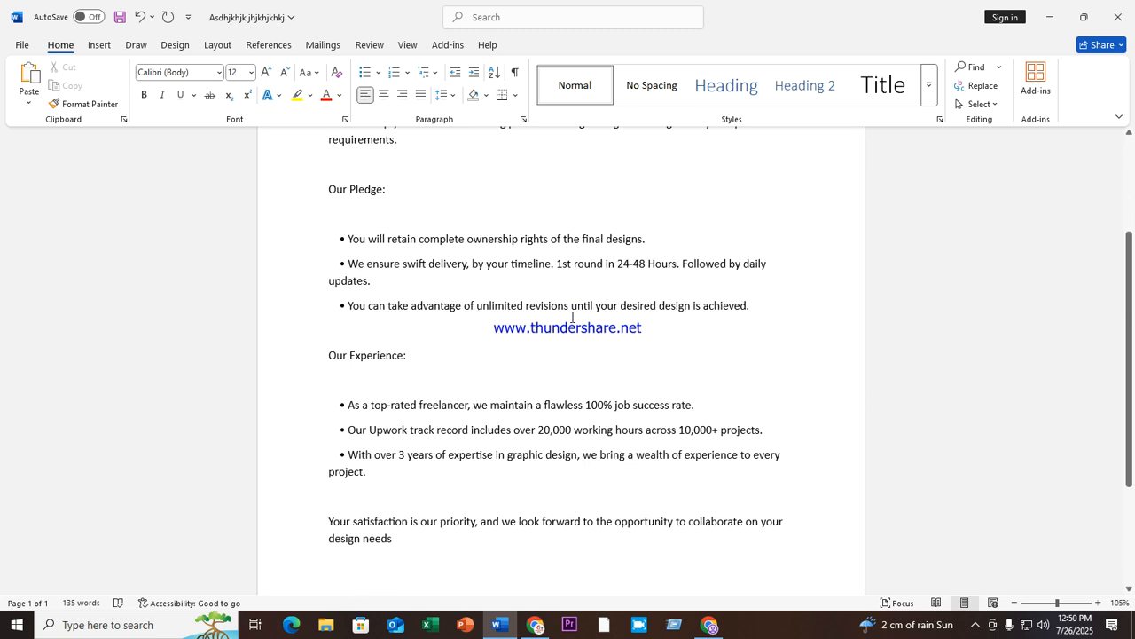
{"action": "scroll", "coordinate": [572, 317], "scroll_direction": "down", "scroll_amount": 2}
{"action": "left_click", "coordinate": [425, 401]}
{"action": "scroll", "coordinate": [411, 392], "scroll_direction": "up", "scroll_amount": 5}
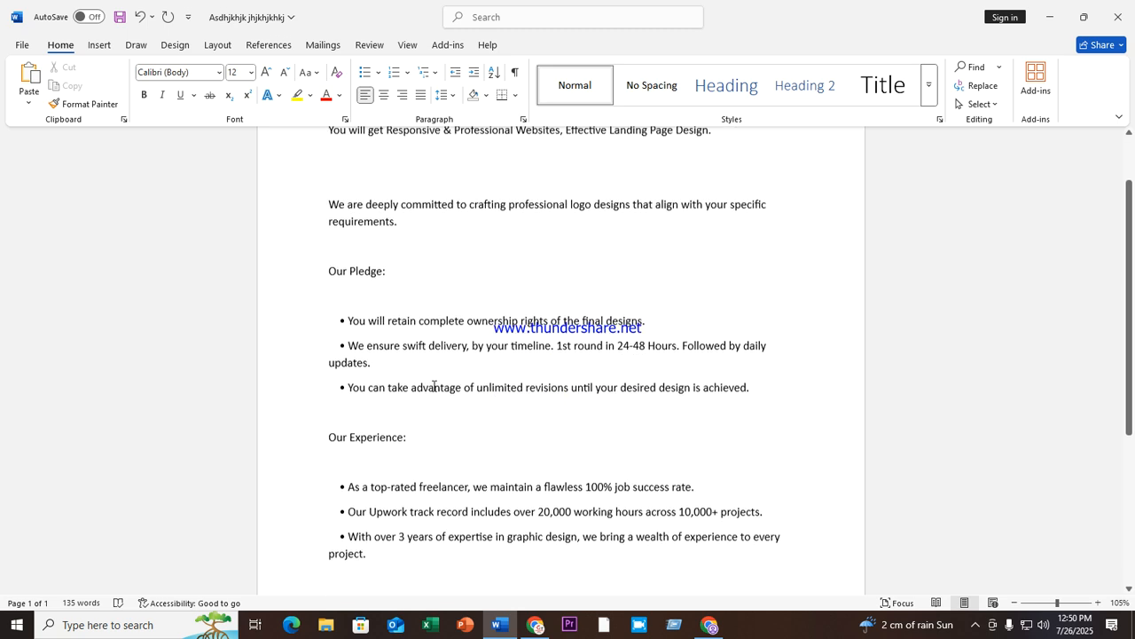
Step: Copy the edited project details from the opening commitment sentence to the closing "design needs" line
{"action": "left_click_drag", "start_coordinate": [331, 296], "coordinate": [624, 565]}
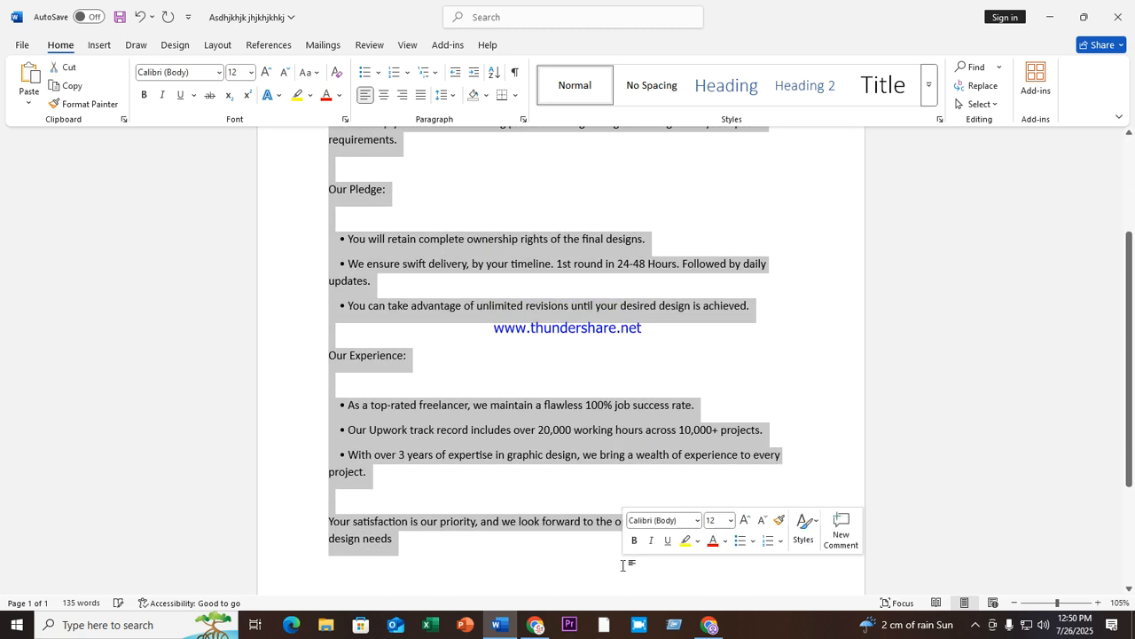
{"action": "right_click", "coordinate": [584, 253]}
{"action": "left_click", "coordinate": [629, 306]}
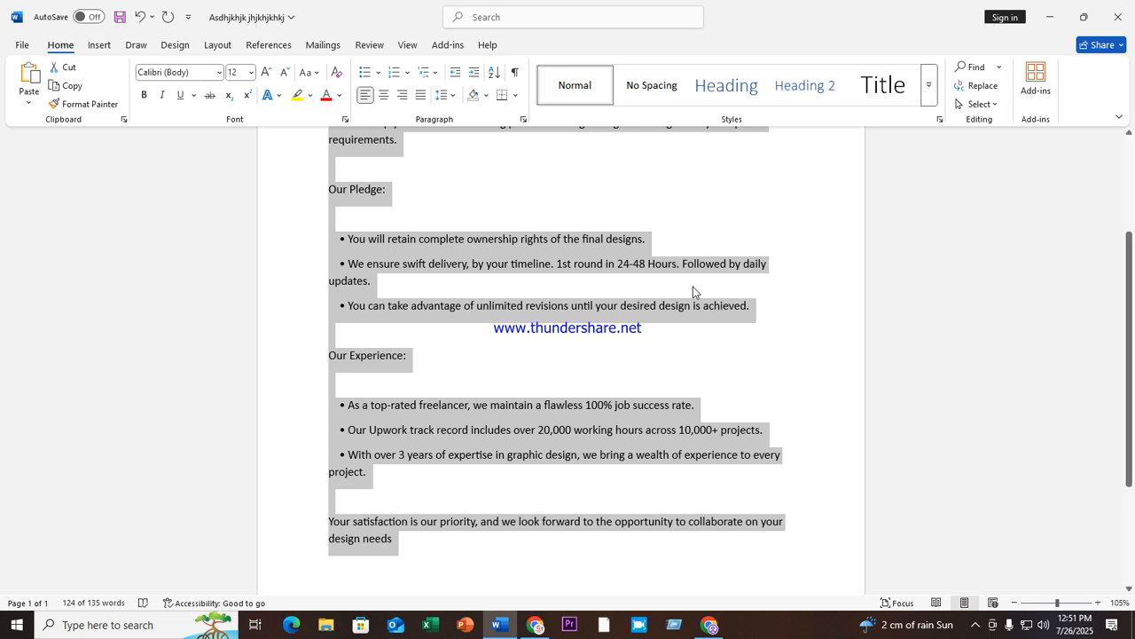
{"action": "right_click", "coordinate": [574, 266]}
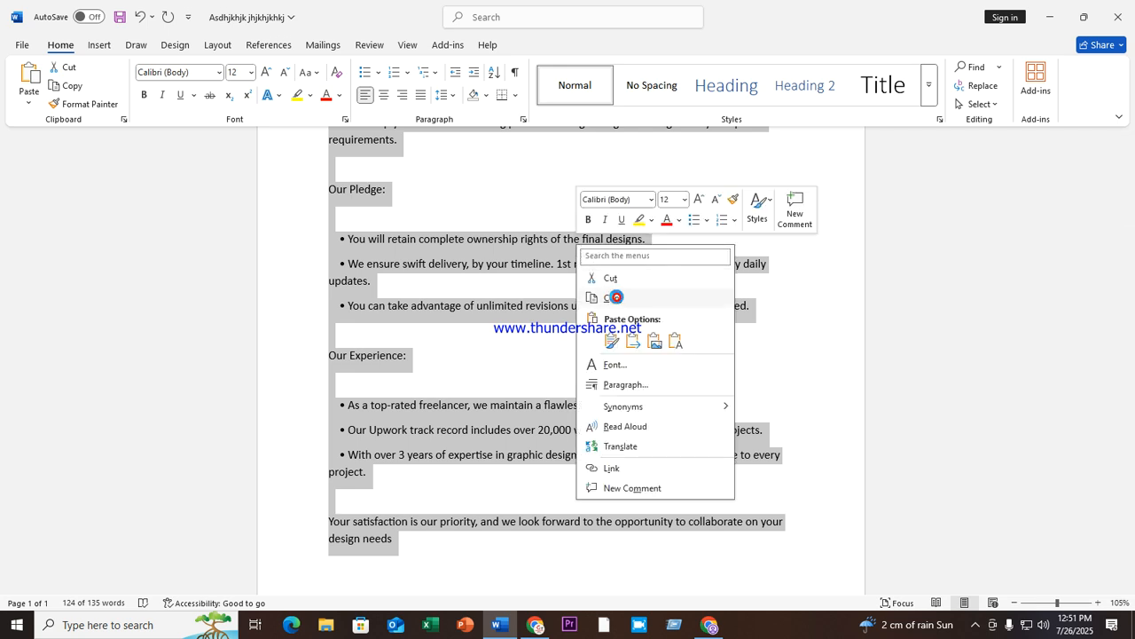
{"action": "left_click", "coordinate": [619, 301]}
Step: Return to the Upwork project description page and paste the copied text as the project summary, without the trailing blank line
{"action": "left_click", "coordinate": [710, 625]}
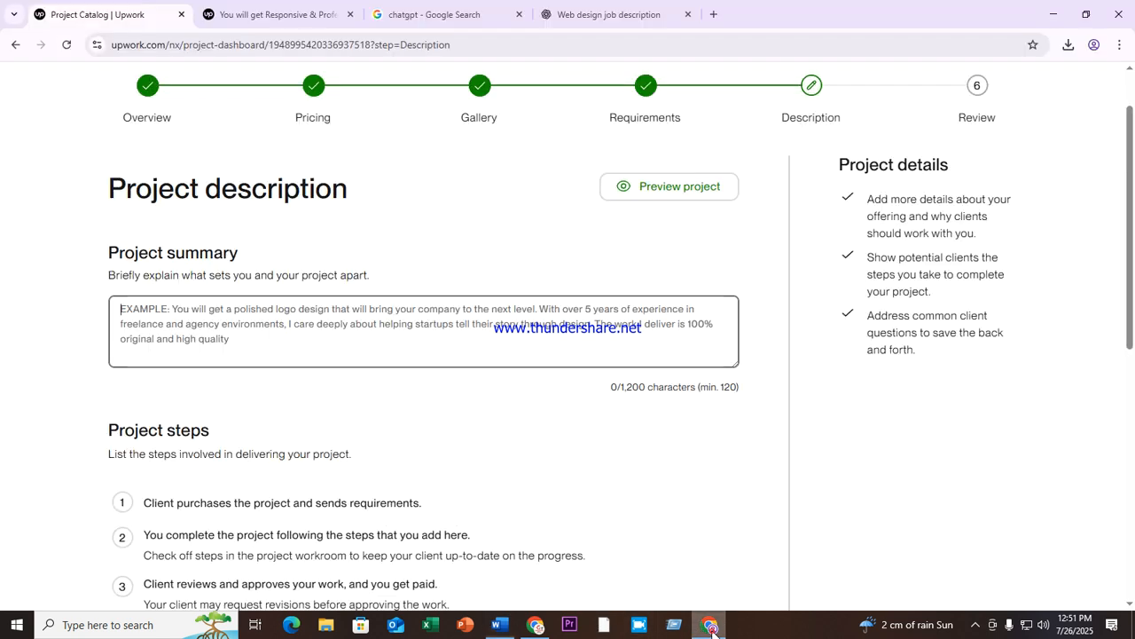
{"action": "left_click", "coordinate": [336, 313]}
{"action": "key", "text": "ctrl+v"}
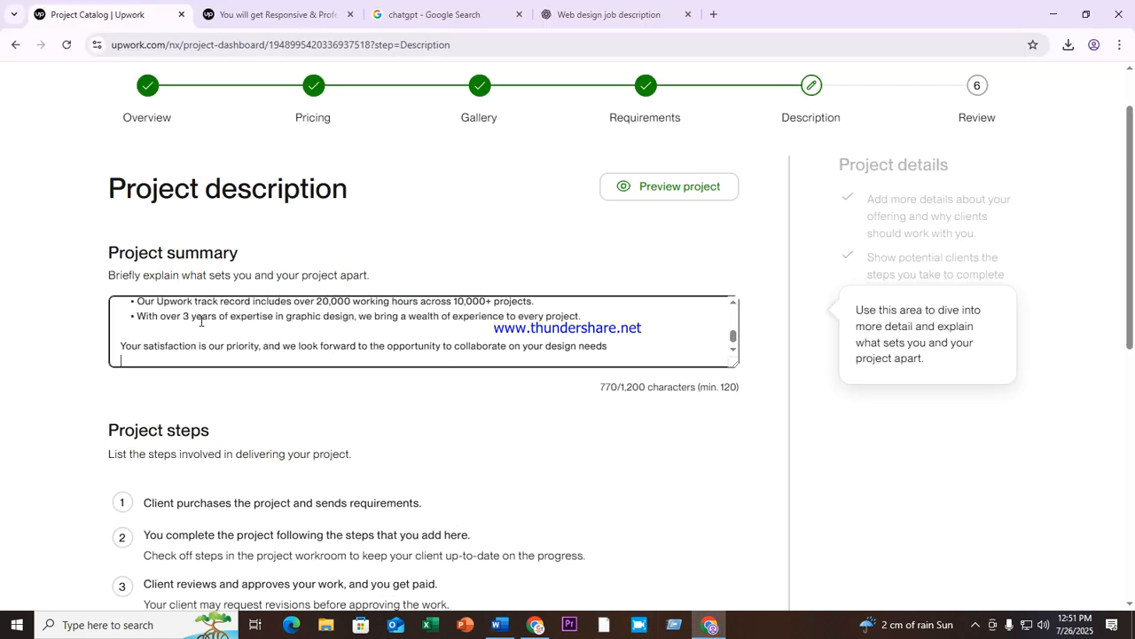
{"action": "left_click", "coordinate": [507, 413]}
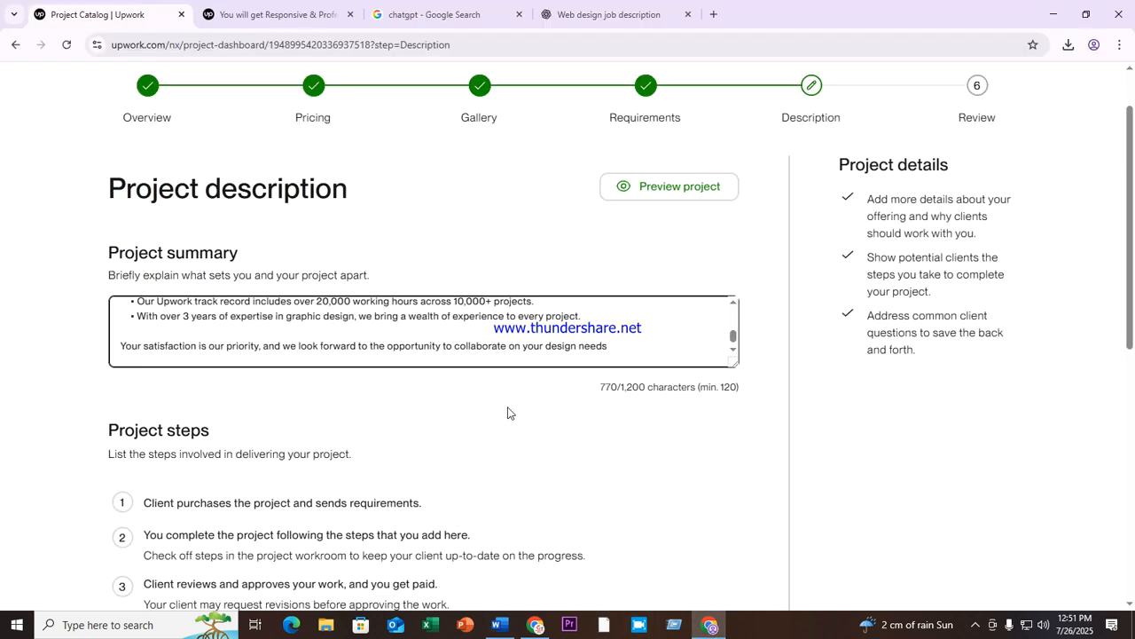
{"action": "left_click", "coordinate": [753, 416]}
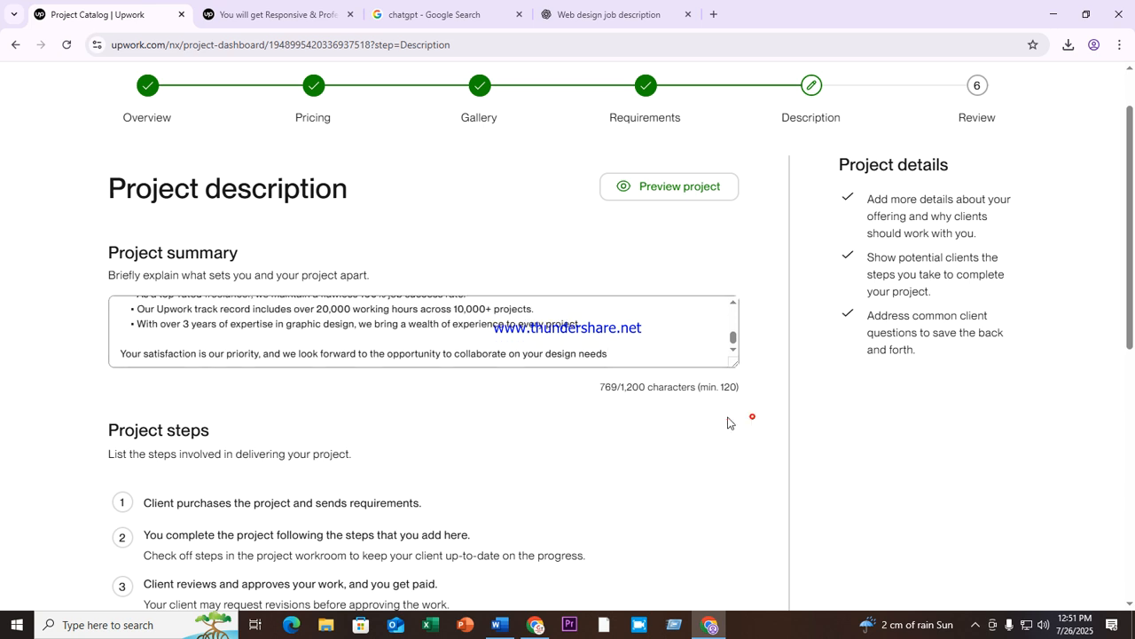
Step: Try to save the project description and continue without adding any project steps
{"action": "scroll", "coordinate": [568, 436], "scroll_direction": "down", "scroll_amount": 2}
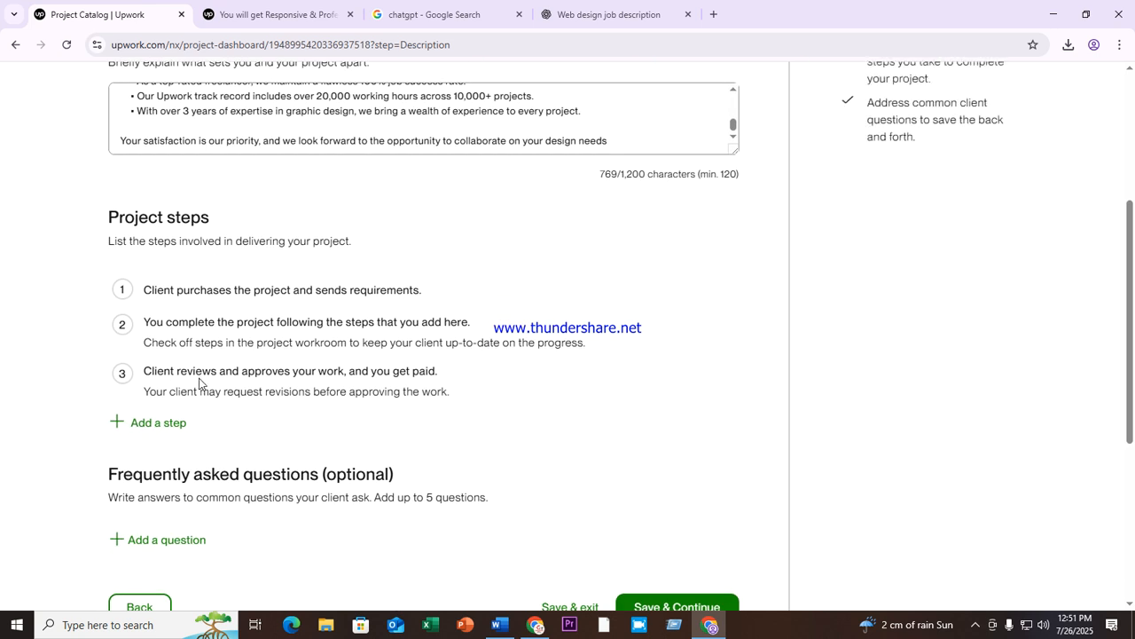
{"action": "scroll", "coordinate": [213, 383], "scroll_direction": "down", "scroll_amount": 1}
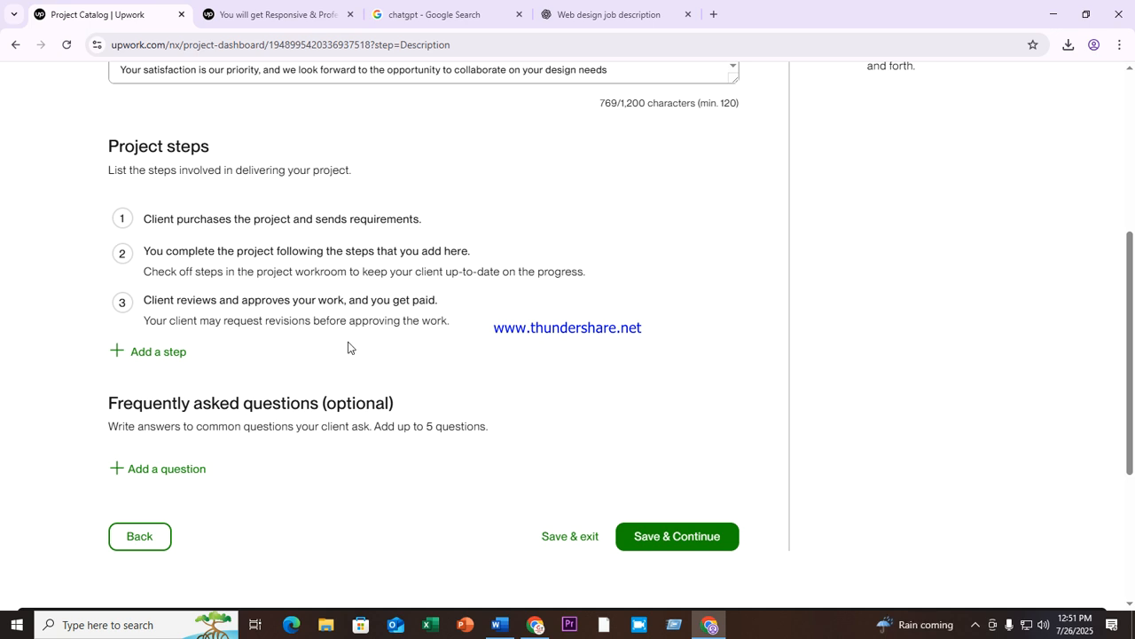
{"action": "left_click", "coordinate": [660, 538]}
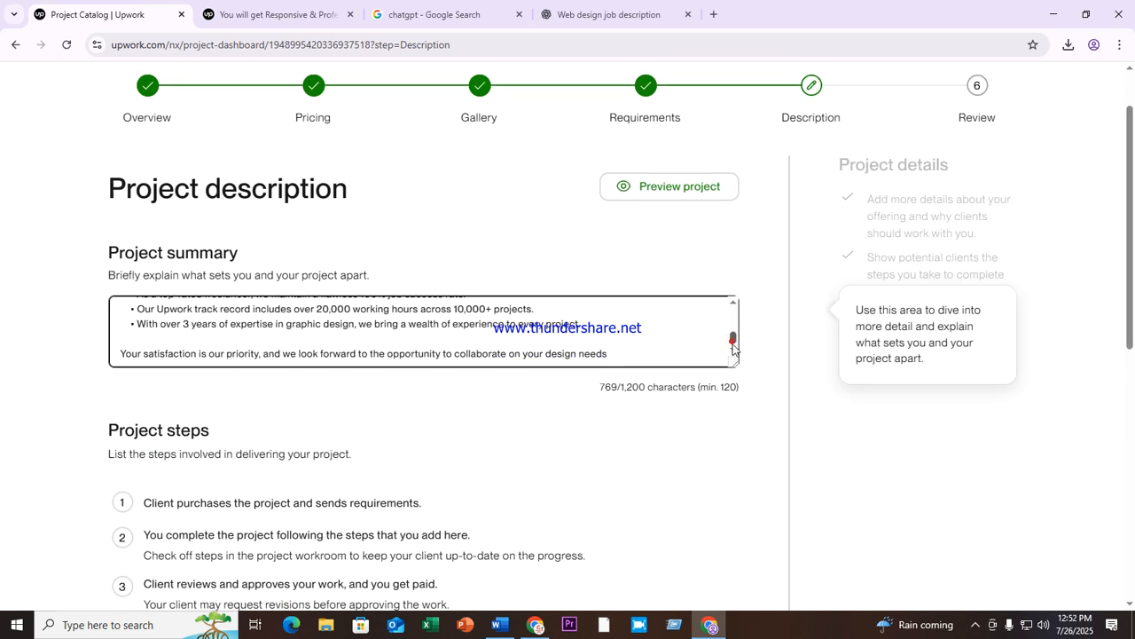
{"action": "left_click_drag", "start_coordinate": [733, 341], "coordinate": [733, 312]}
{"action": "scroll", "coordinate": [662, 509], "scroll_direction": "down", "scroll_amount": 5}
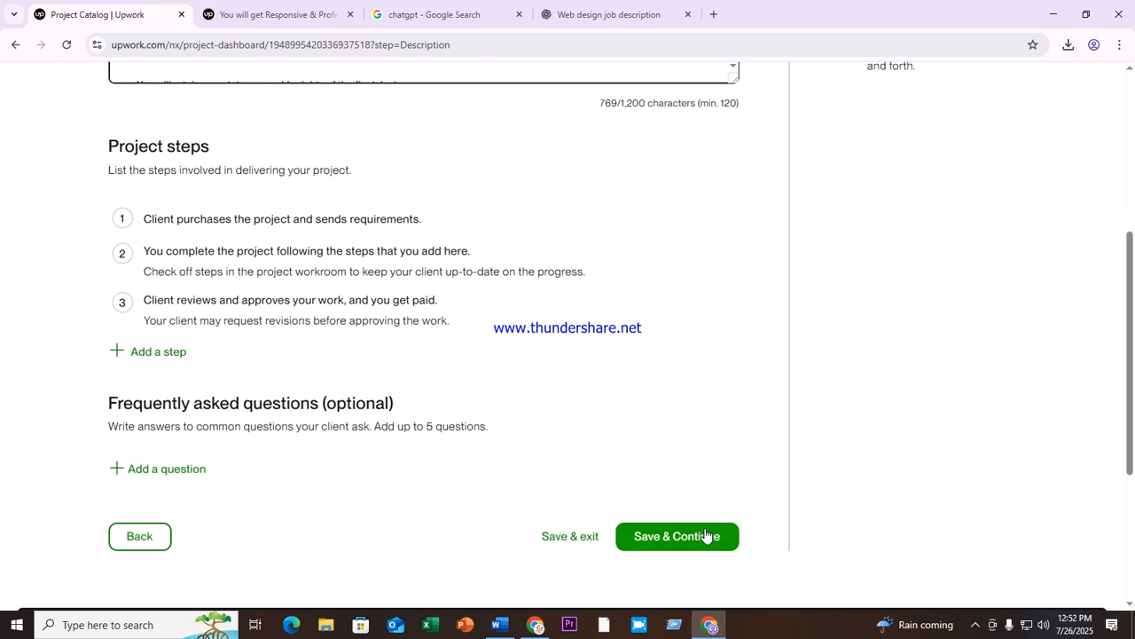
{"action": "left_click", "coordinate": [705, 534]}
Step: Start a new project step and name it "Niche Select"
{"action": "left_click", "coordinate": [156, 518]}
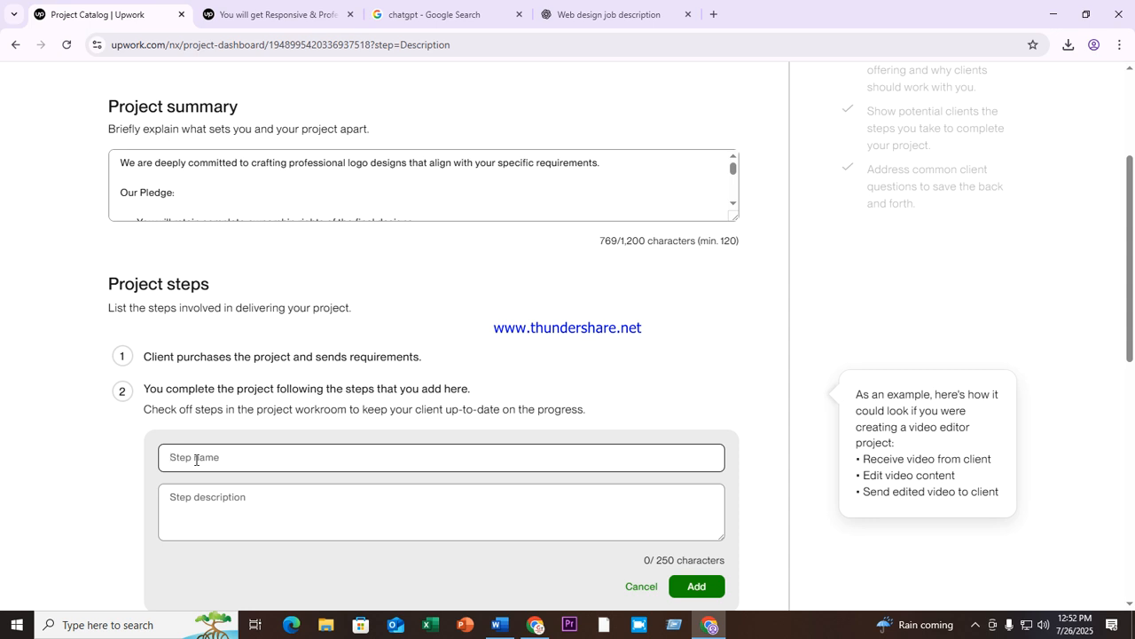
{"action": "type", "text": "Ne"}
{"action": "type", "text": "i"}
{"action": "type", "text": "ce"}
{"action": "key", "text": "BackSpace"}
{"action": "type", "text": "heSelect"}
Step: Describe the Niche Select step as "Which Niche want to web design", with correct spelling of "design", and add it to the project steps
{"action": "left_click", "coordinate": [200, 506]}
{"action": "type", "text": "Which Niche "}
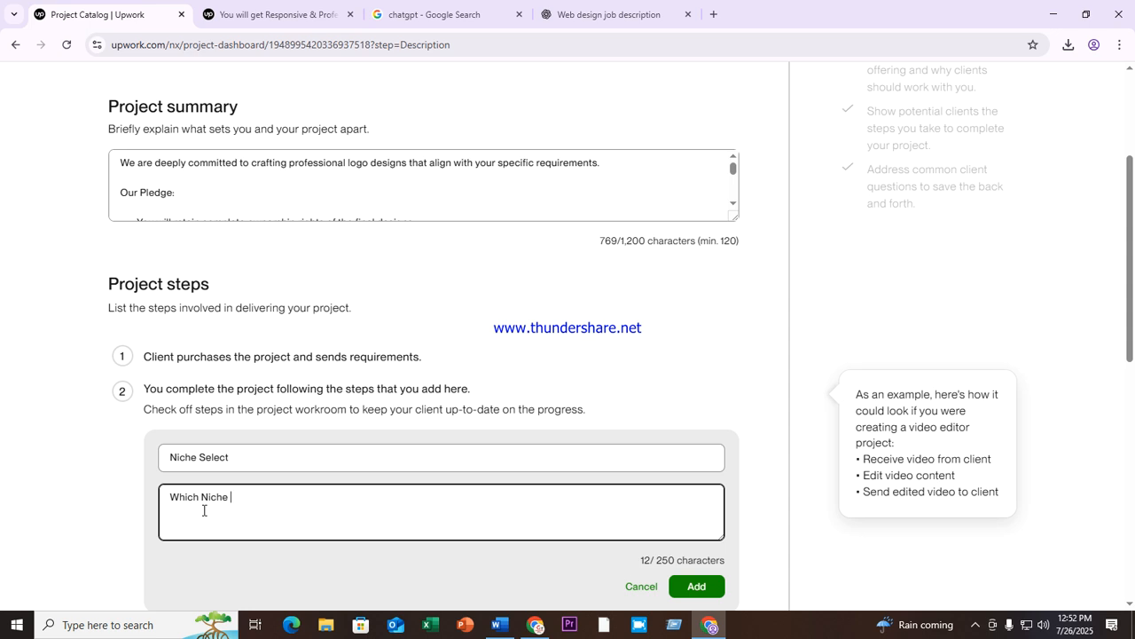
{"action": "type", "text": "wat"}
{"action": "key", "text": "BackSpace"}
{"action": "type", "text": "nt"}
{"action": "type", "text": "t o"}
{"action": "key", "text": "BackSpace"}
{"action": "type", "text": "to "}
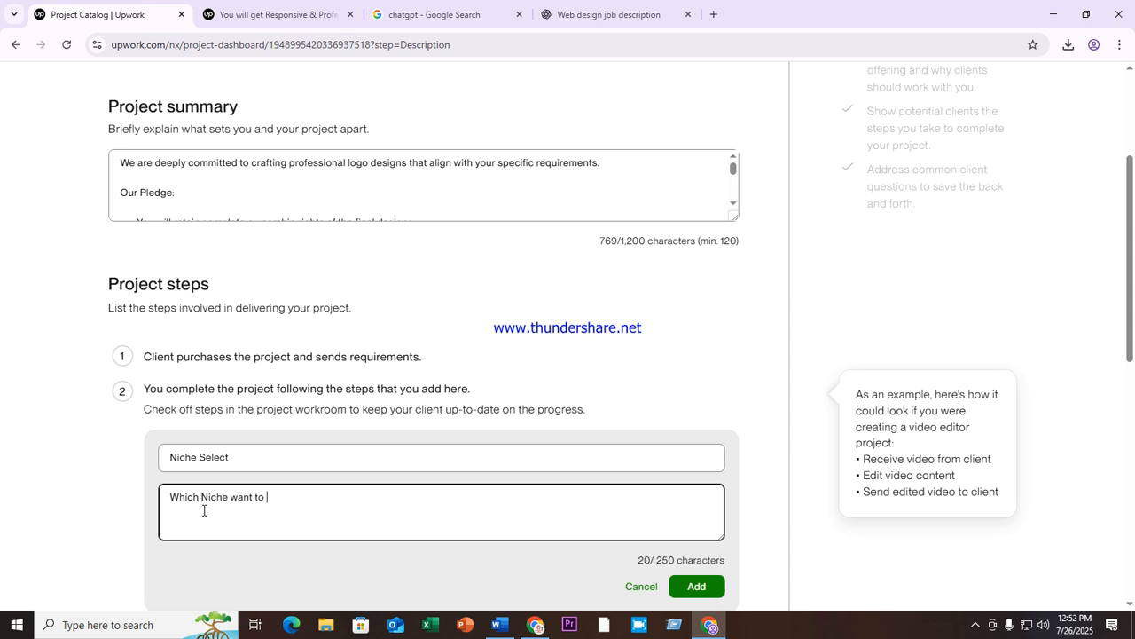
{"action": "type", "text": "web des"}
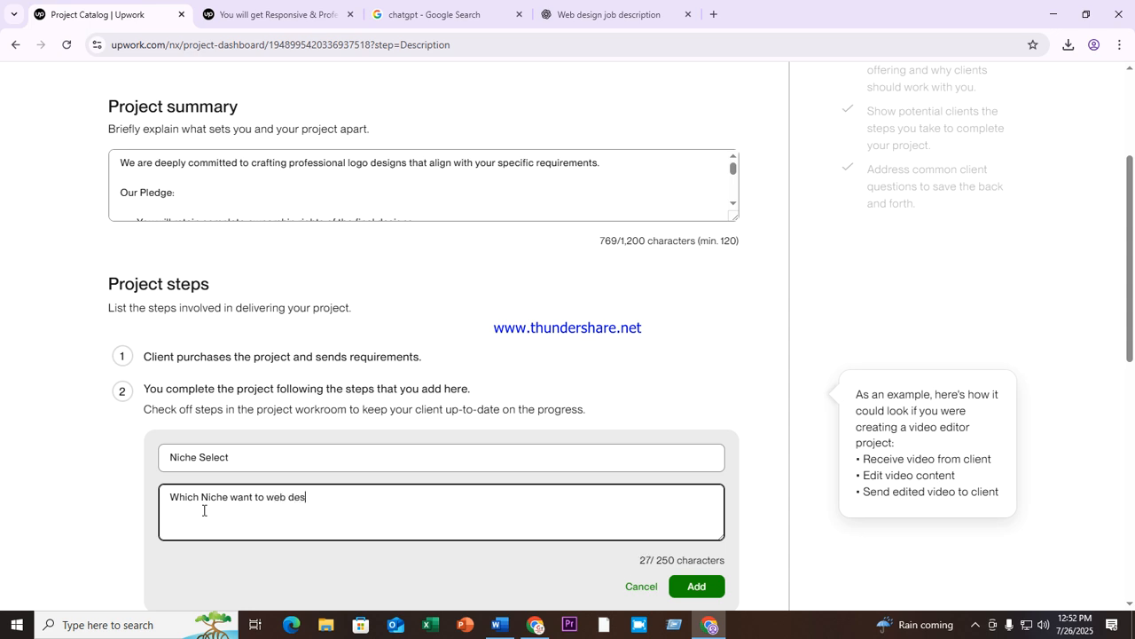
{"action": "type", "text": "ighn"}
{"action": "right_click", "coordinate": [312, 499]}
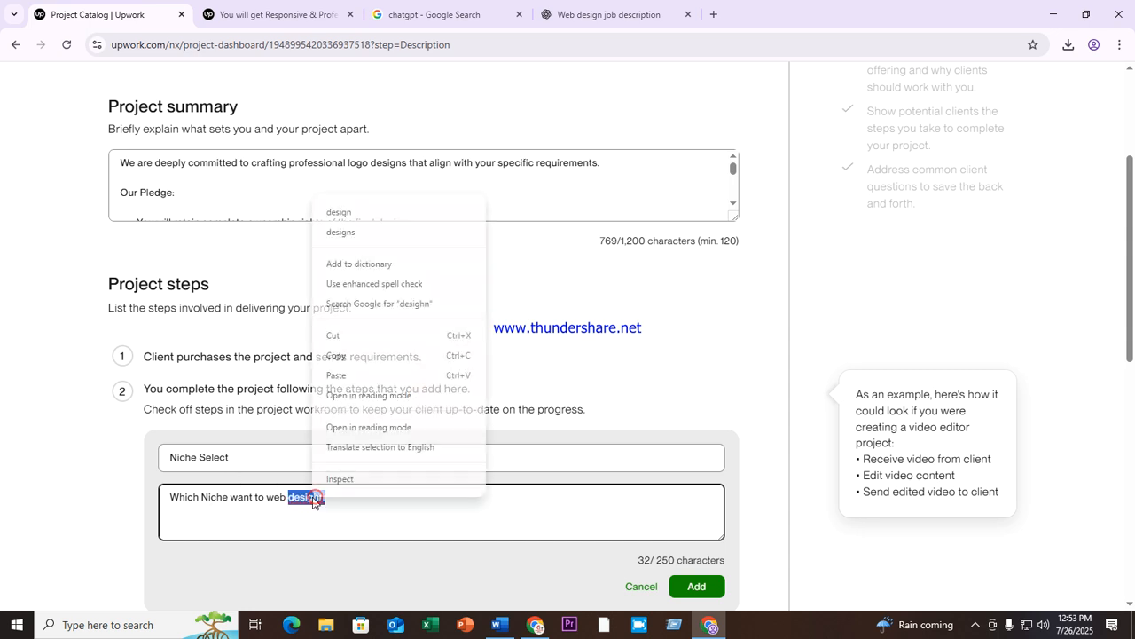
{"action": "left_click", "coordinate": [340, 213]}
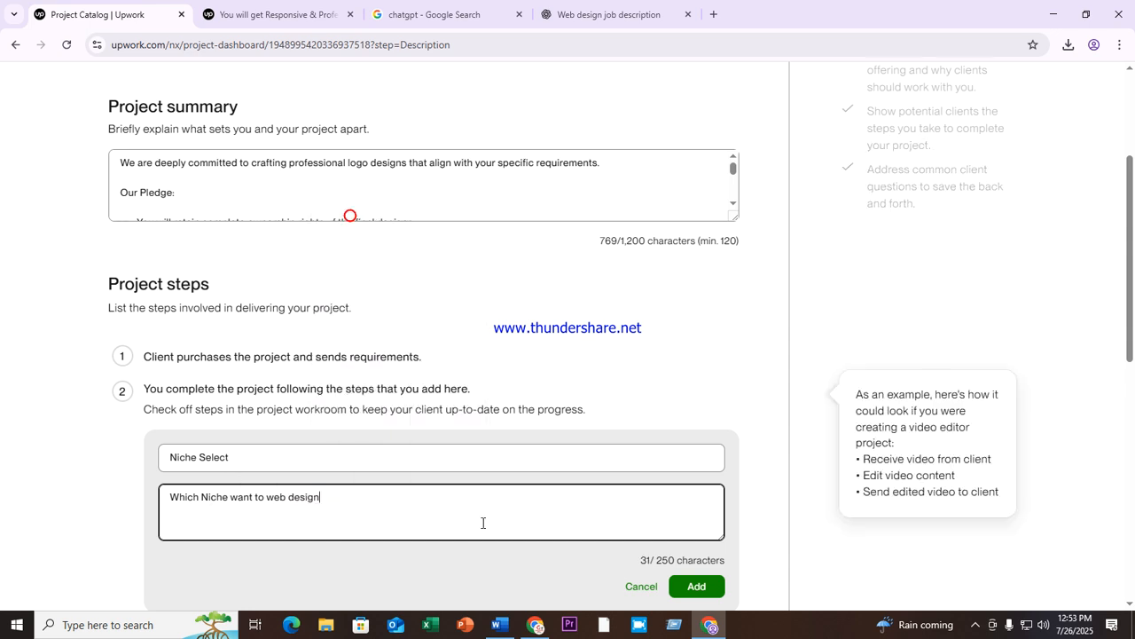
{"action": "left_click", "coordinate": [697, 587]}
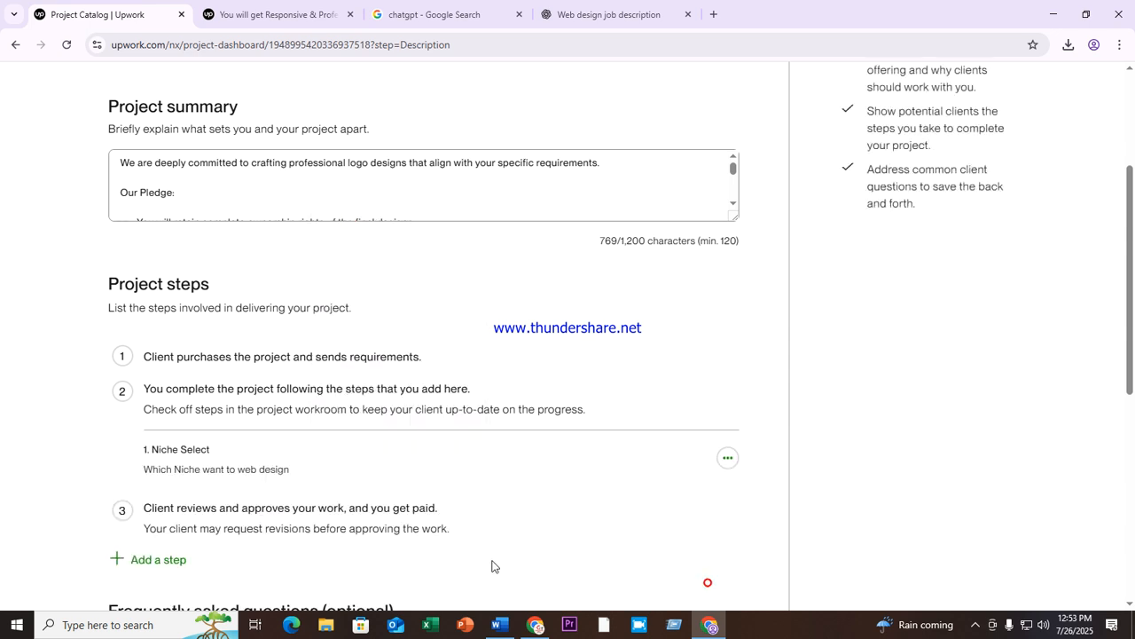
Step: Start a second project step and name it "Content Plan"
{"action": "left_click", "coordinate": [151, 563]}
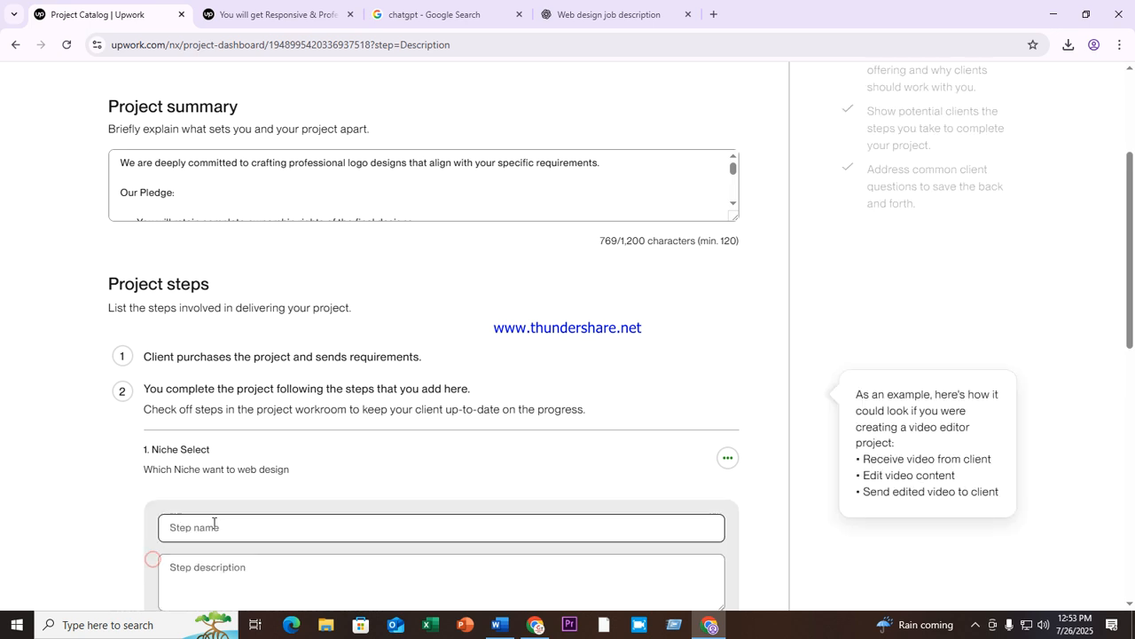
{"action": "left_click", "coordinate": [194, 359]}
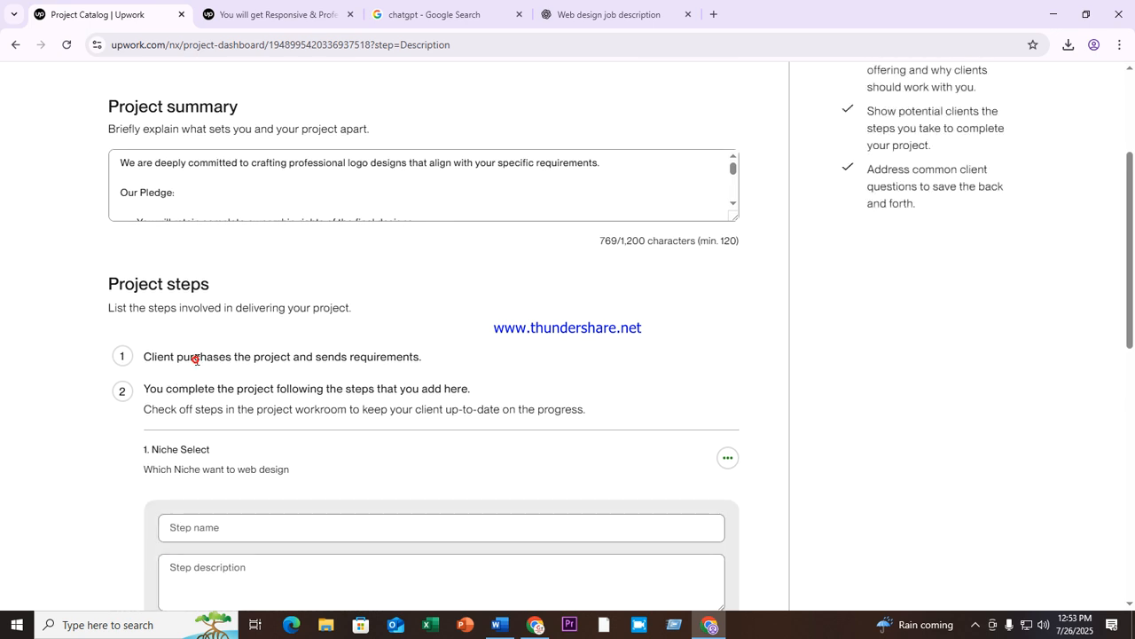
{"action": "scroll", "coordinate": [277, 489], "scroll_direction": "down", "scroll_amount": 3}
{"action": "left_click", "coordinate": [258, 314]}
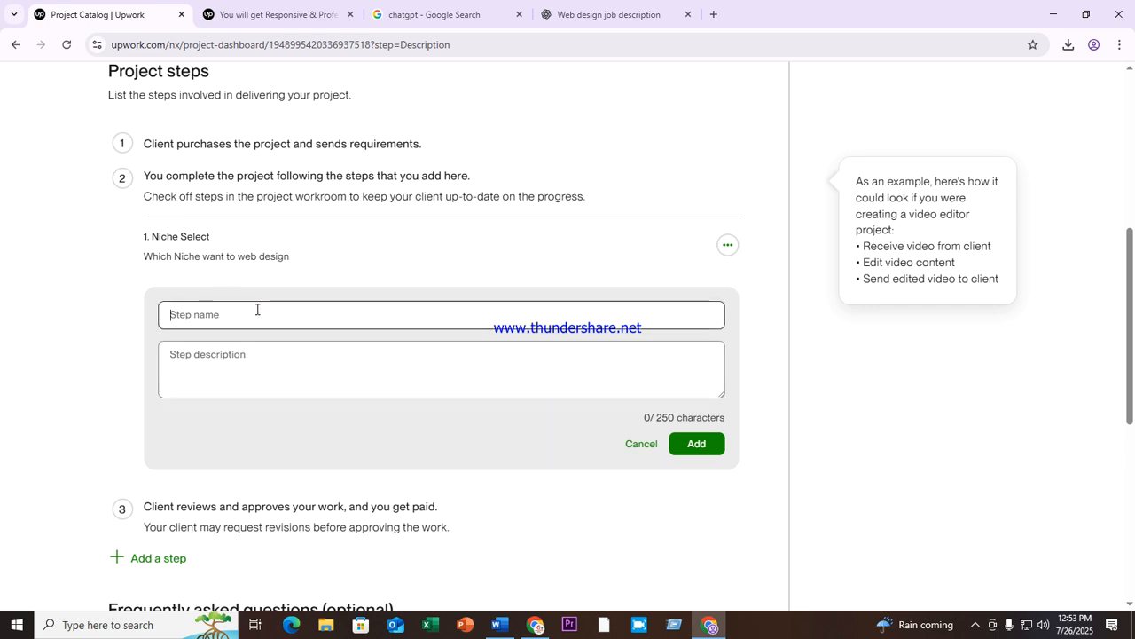
{"action": "type", "text": "Content Planner"}
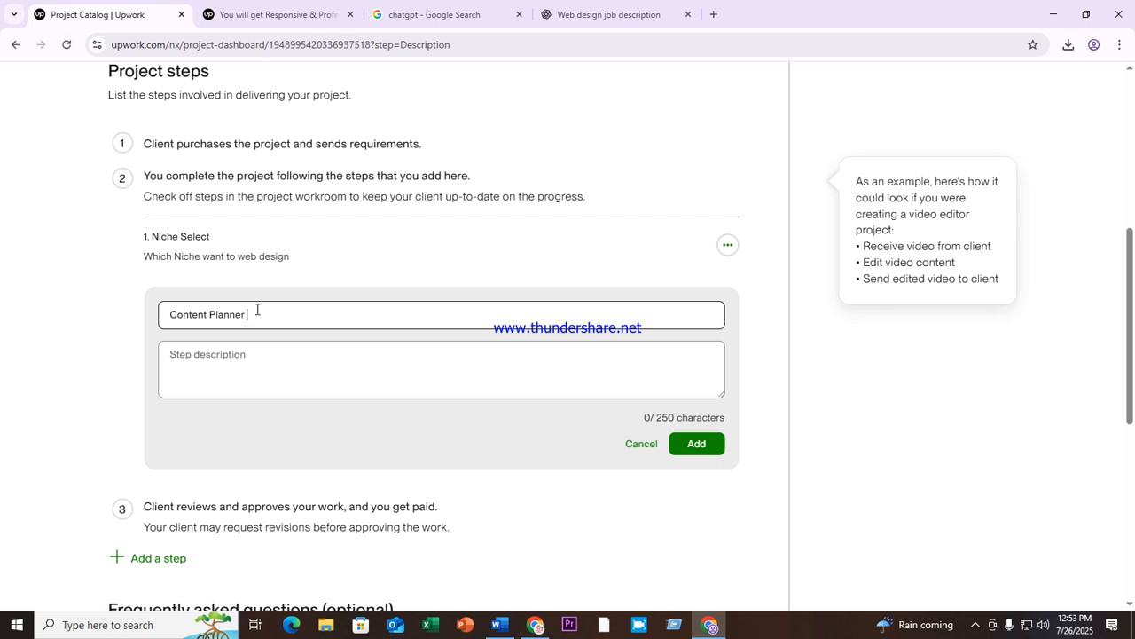
{"action": "key", "text": "BackSpace"}
{"action": "key", "text": "BackSpace"}
{"action": "key", "text": "BackSpace"}
{"action": "key", "text": "BackSpace"}
Step: Begin the Content Plan step's description with "Content Topics", correcting the spelling of "Topics"
{"action": "left_click", "coordinate": [248, 354]}
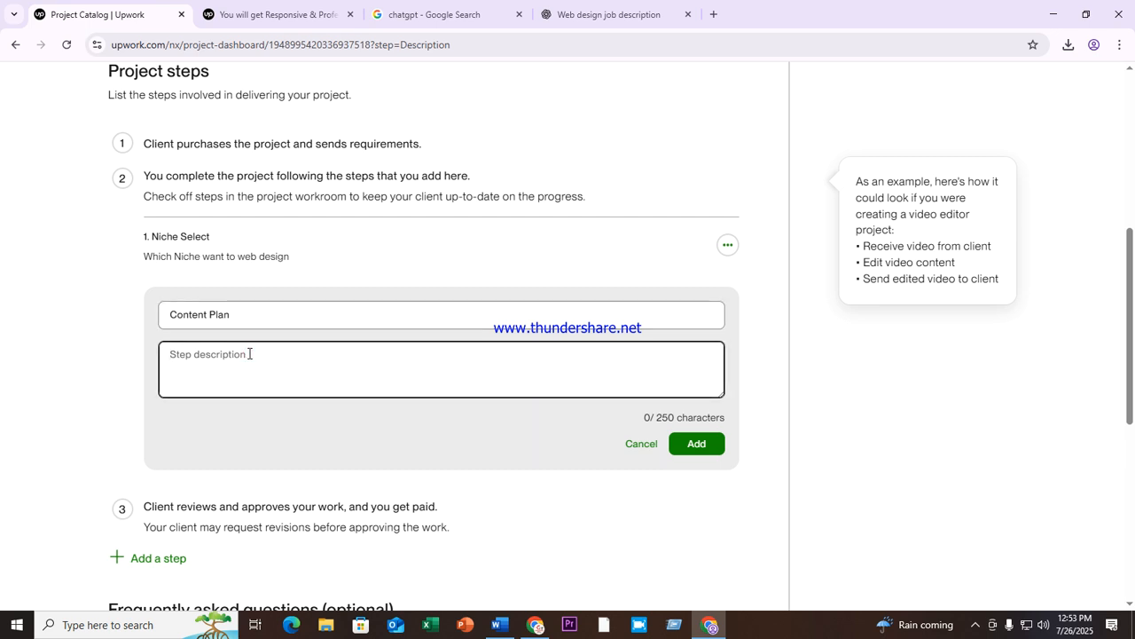
{"action": "type", "text": "Content T"}
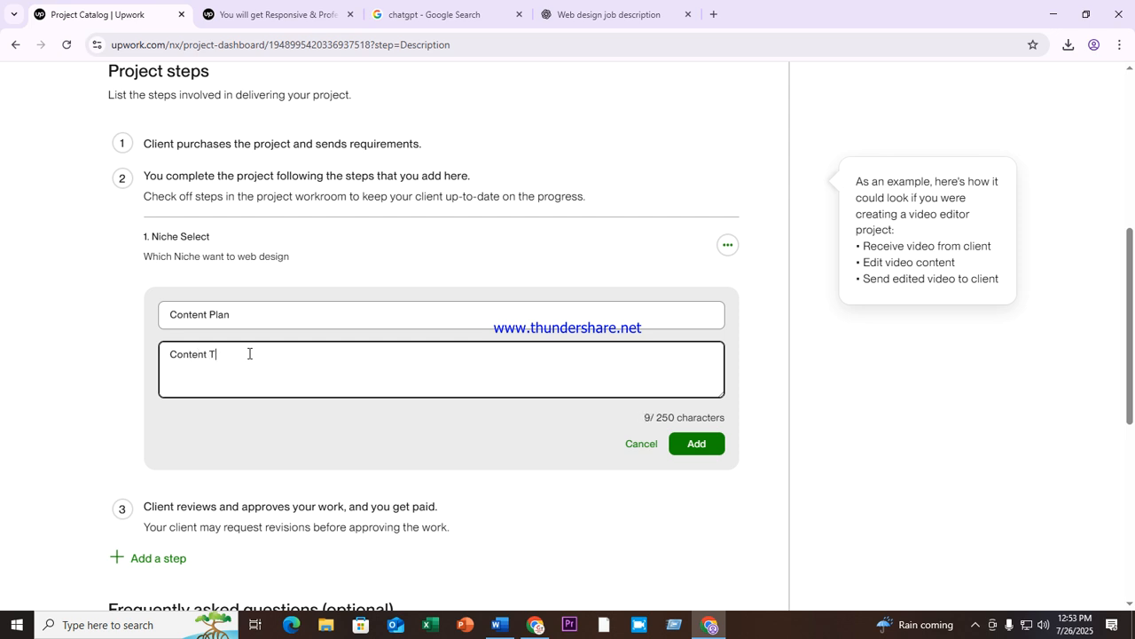
{"action": "type", "text": "ipics"}
{"action": "key", "text": "BackSpace"}
{"action": "key", "text": "BackSpace"}
{"action": "type", "text": "s"}
{"action": "key", "text": "BackSpace"}
{"action": "type", "text": "es"}
{"action": "key", "text": "BackSpace"}
{"action": "key", "text": "BackSpace"}
{"action": "key", "text": "BackSpace"}
{"action": "type", "text": "s"}
{"action": "right_click", "coordinate": [221, 355]}
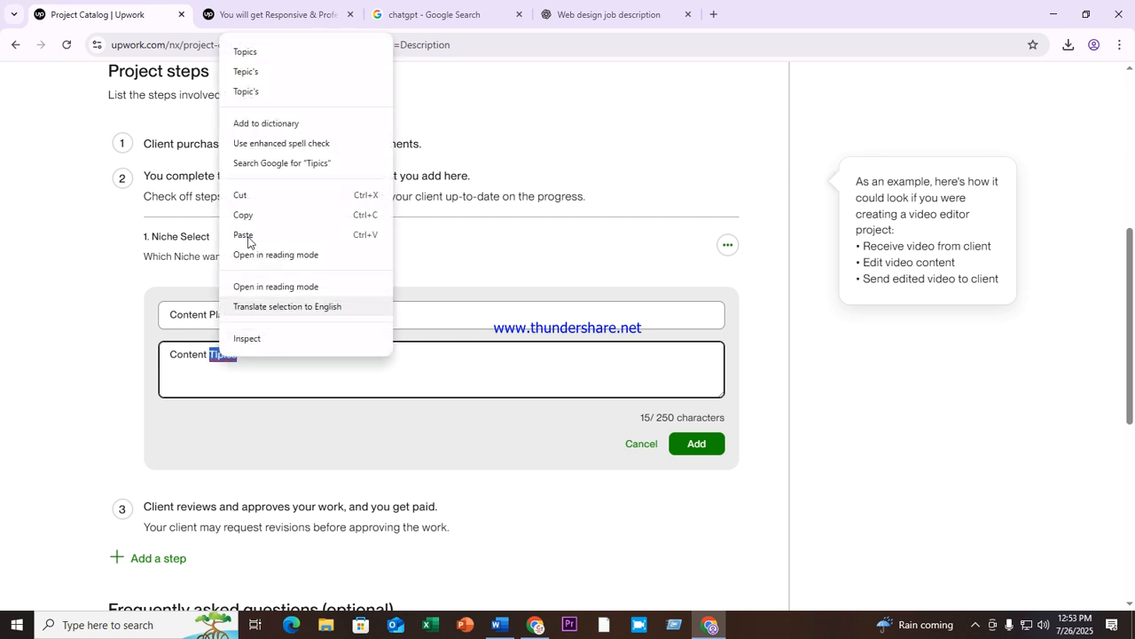
{"action": "left_click", "coordinate": [270, 51]}
Step: Extend the Content Plan step's description with ", Length", using the suggested spelling of "Length"
{"action": "type", "text": ", Len"}
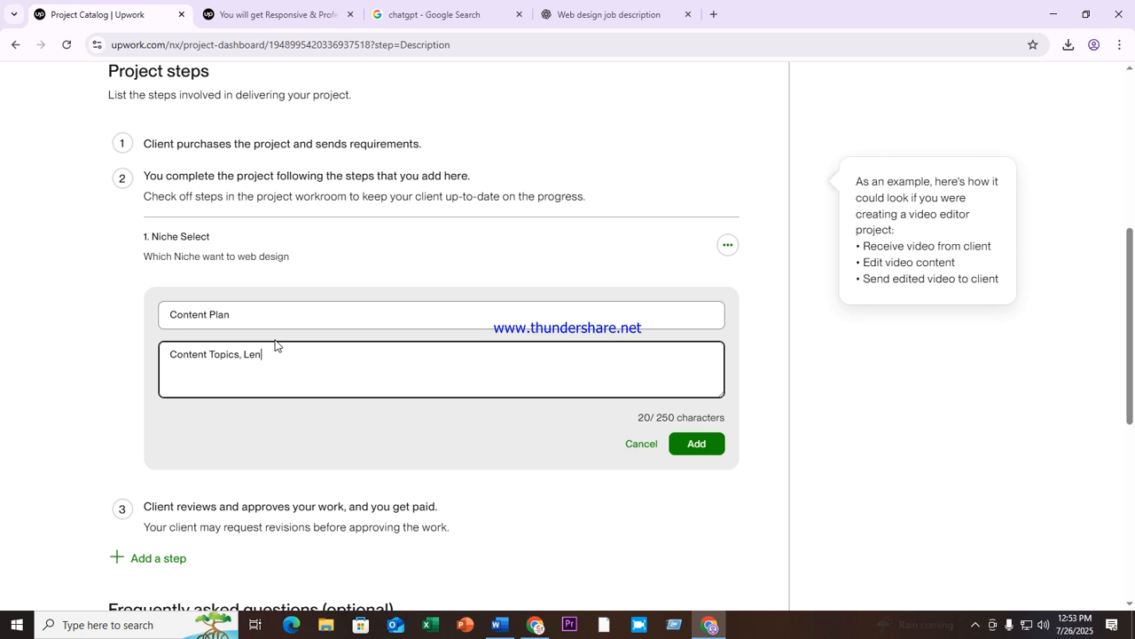
{"action": "type", "text": "ths"}
{"action": "key", "text": "BackSpace"}
{"action": "key", "text": "BackSpace"}
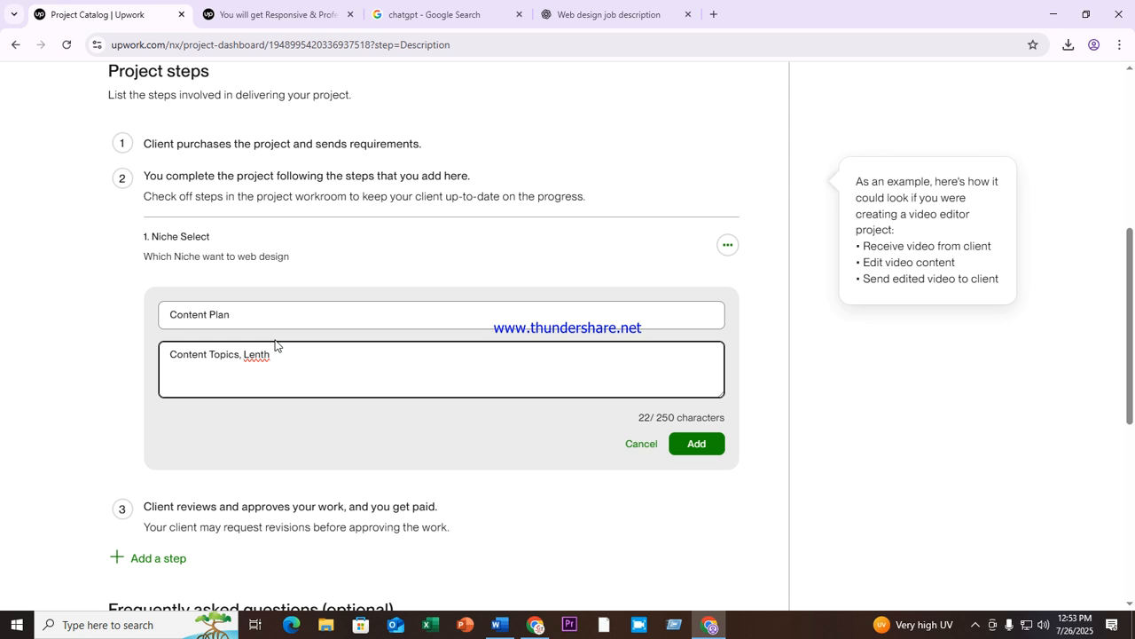
{"action": "key", "text": "BackSpace"}
{"action": "key", "text": "BackSpace"}
{"action": "type", "text": "thg"}
{"action": "double_click", "coordinate": [259, 355]}
{"action": "right_click", "coordinate": [259, 355]}
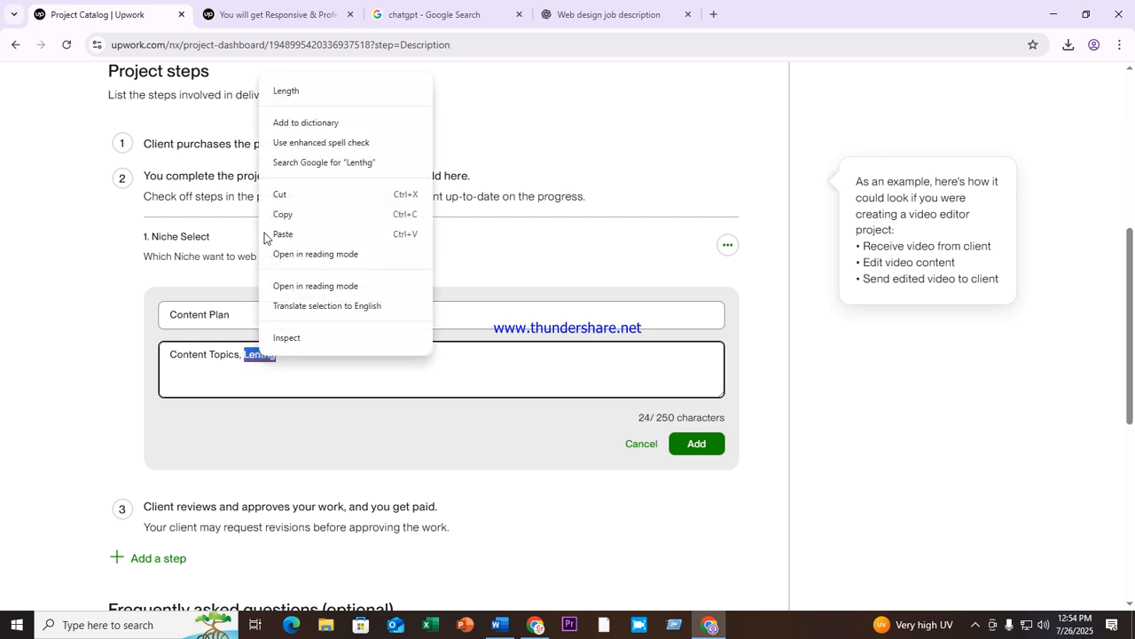
{"action": "left_click", "coordinate": [285, 91]}
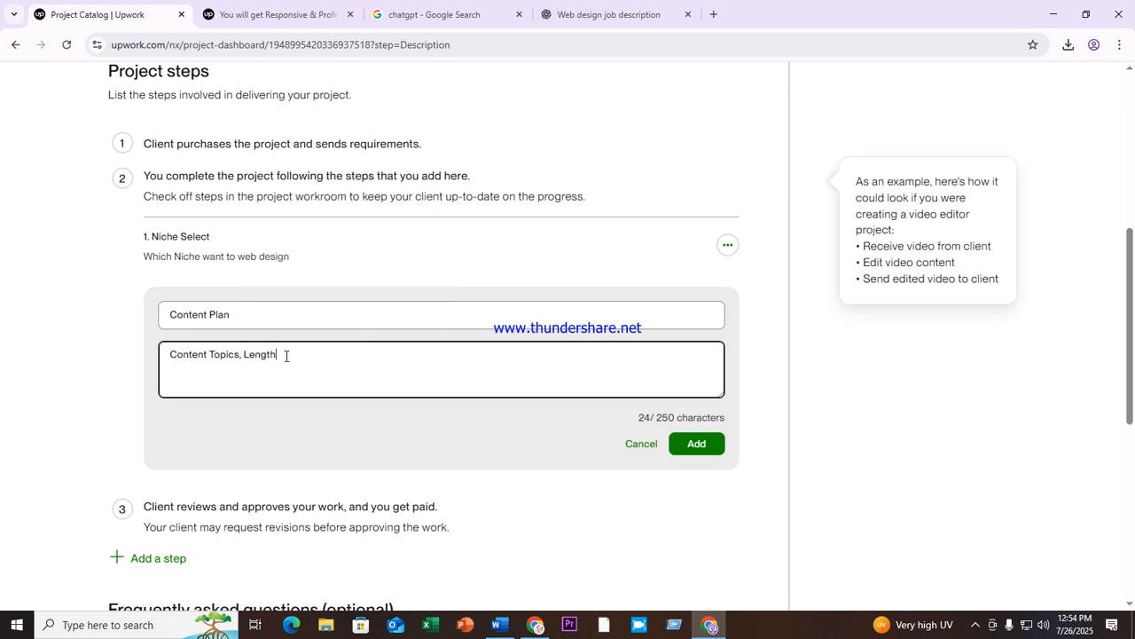
Step: End the Content Plan description with "etc" and add the step to the project steps
{"action": "type", "text": ","}
{"action": "key", "text": "BackSpace"}
{"action": "key", "text": "BackSpace"}
{"action": "type", "text": "tec"}
{"action": "left_click", "coordinate": [697, 447]}
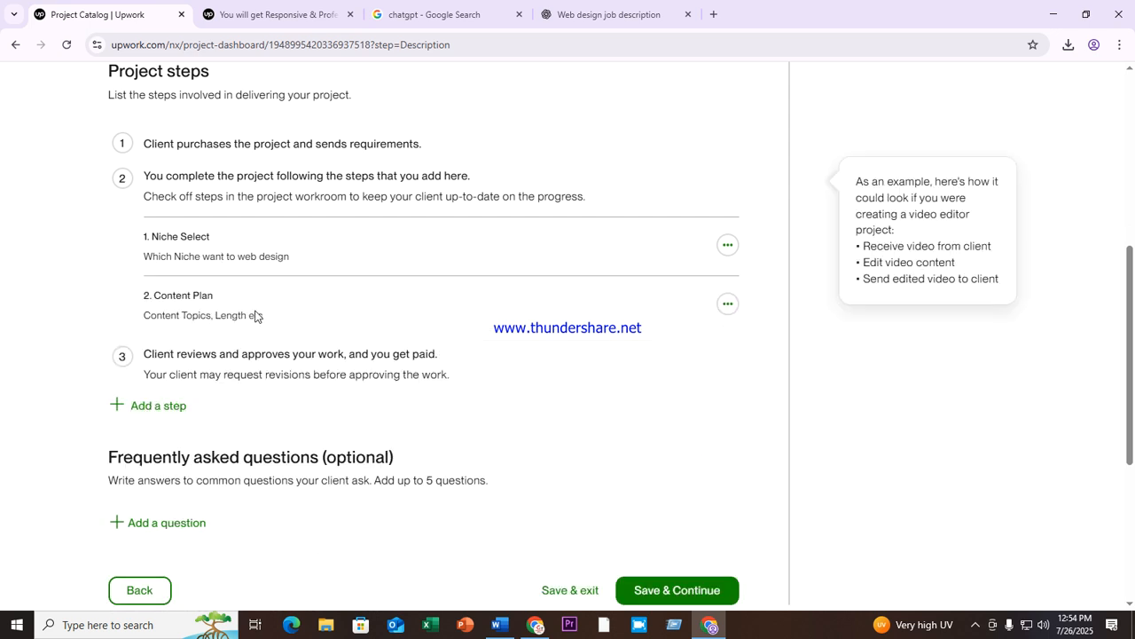
Step: Review the optional frequently asked questions section and look through the sample web design listing for comparable content
{"action": "left_click_drag", "start_coordinate": [315, 145], "coordinate": [434, 156]}
{"action": "left_click", "coordinate": [452, 154]}
{"action": "scroll", "coordinate": [443, 449], "scroll_direction": "down", "scroll_amount": 2}
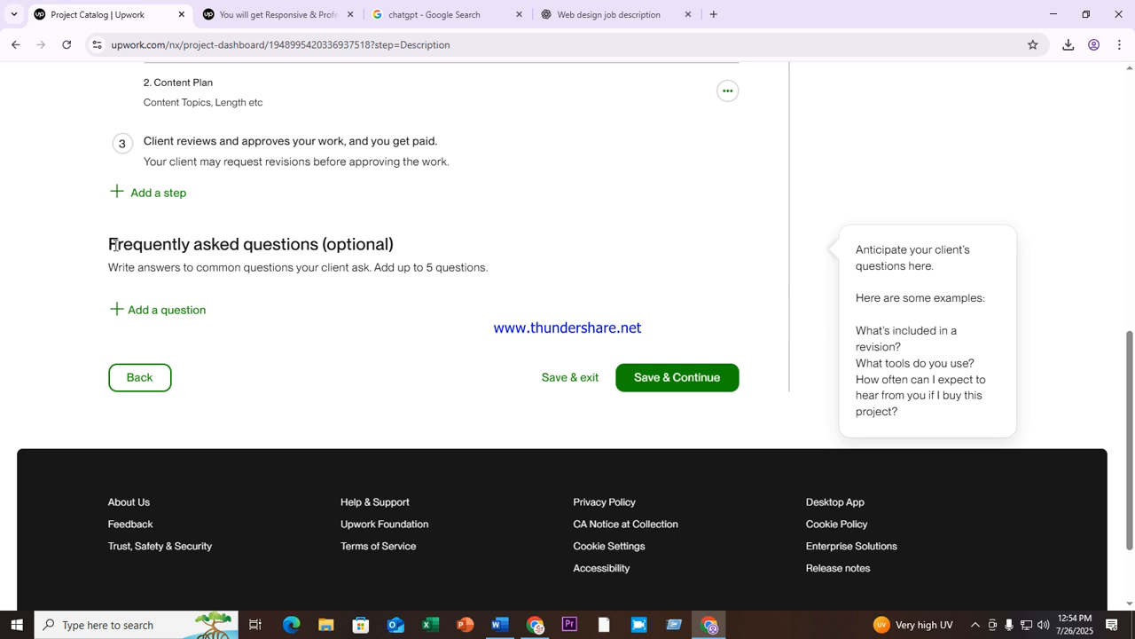
{"action": "left_click_drag", "start_coordinate": [107, 248], "coordinate": [394, 245]}
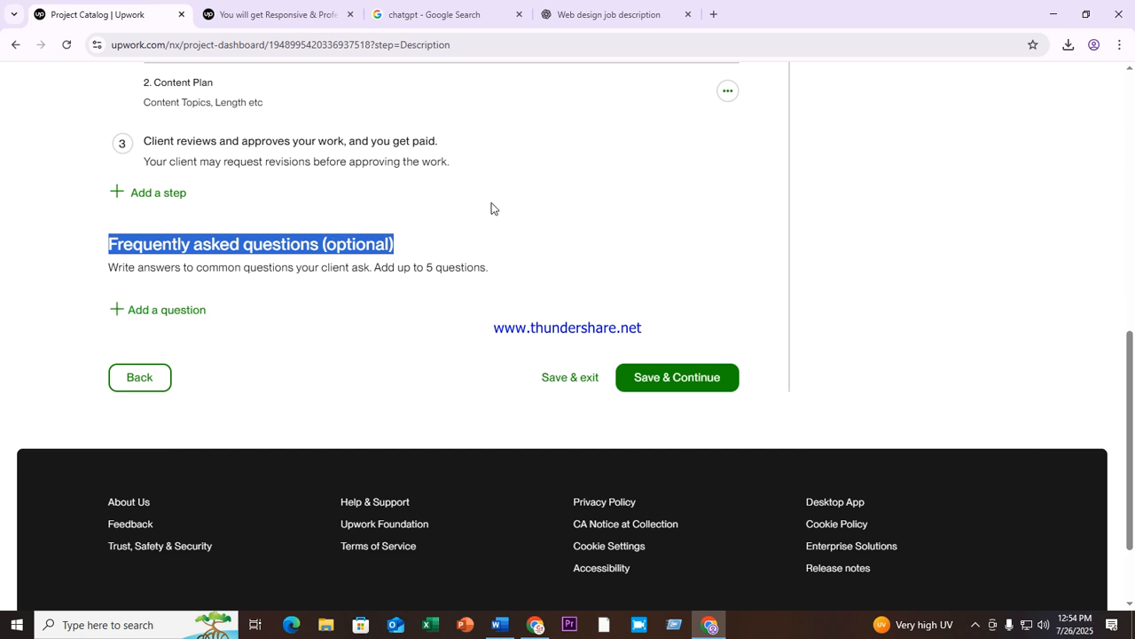
{"action": "left_click", "coordinate": [312, 16]}
{"action": "scroll", "coordinate": [266, 337], "scroll_direction": "down", "scroll_amount": 2}
{"action": "scroll", "coordinate": [265, 367], "scroll_direction": "down", "scroll_amount": 5}
{"action": "scroll", "coordinate": [532, 332], "scroll_direction": "down", "scroll_amount": 3}
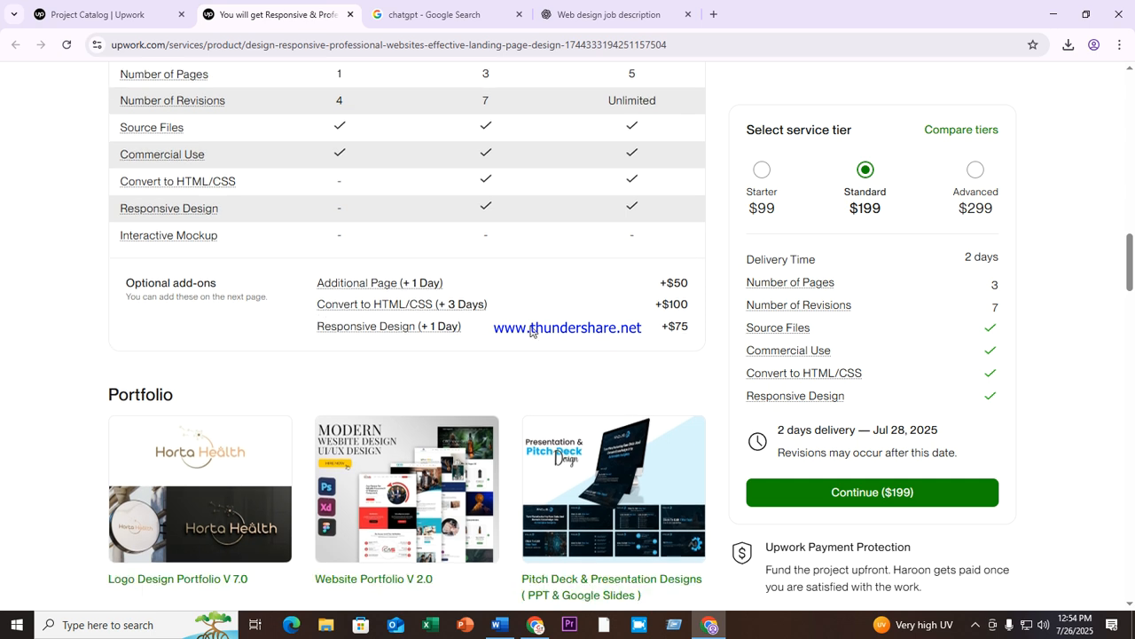
{"action": "scroll", "coordinate": [532, 332], "scroll_direction": "down", "scroll_amount": 2}
{"action": "scroll", "coordinate": [532, 333], "scroll_direction": "down", "scroll_amount": 1}
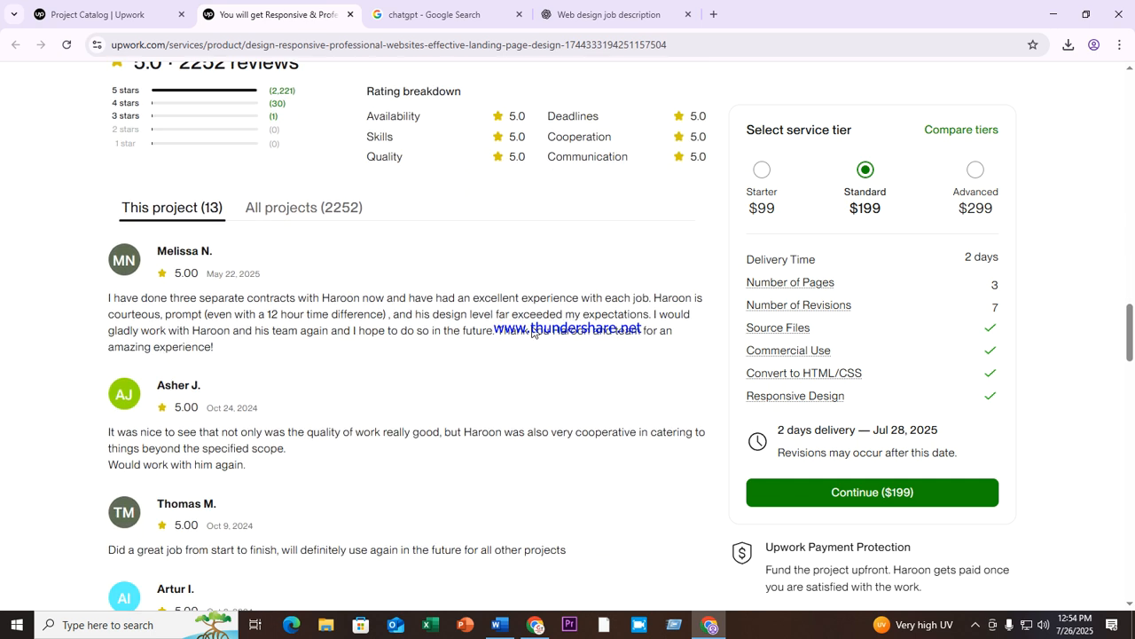
{"action": "scroll", "coordinate": [532, 330], "scroll_direction": "down", "scroll_amount": 3}
{"action": "scroll", "coordinate": [534, 335], "scroll_direction": "down", "scroll_amount": 5}
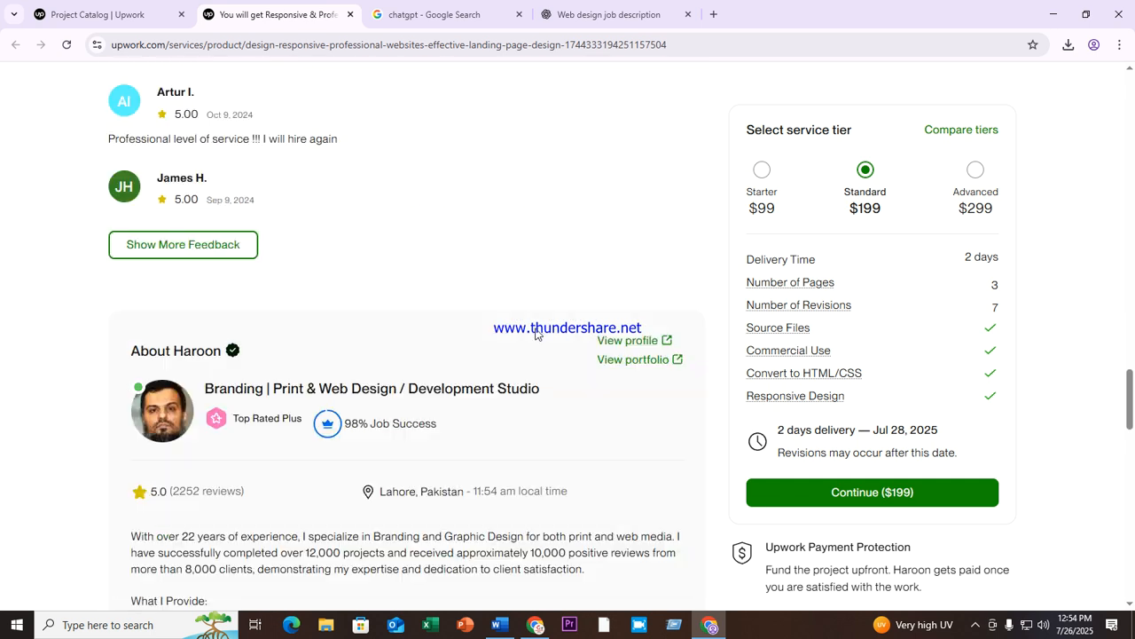
{"action": "scroll", "coordinate": [534, 335], "scroll_direction": "down", "scroll_amount": 3}
{"action": "scroll", "coordinate": [408, 337], "scroll_direction": "down", "scroll_amount": 3}
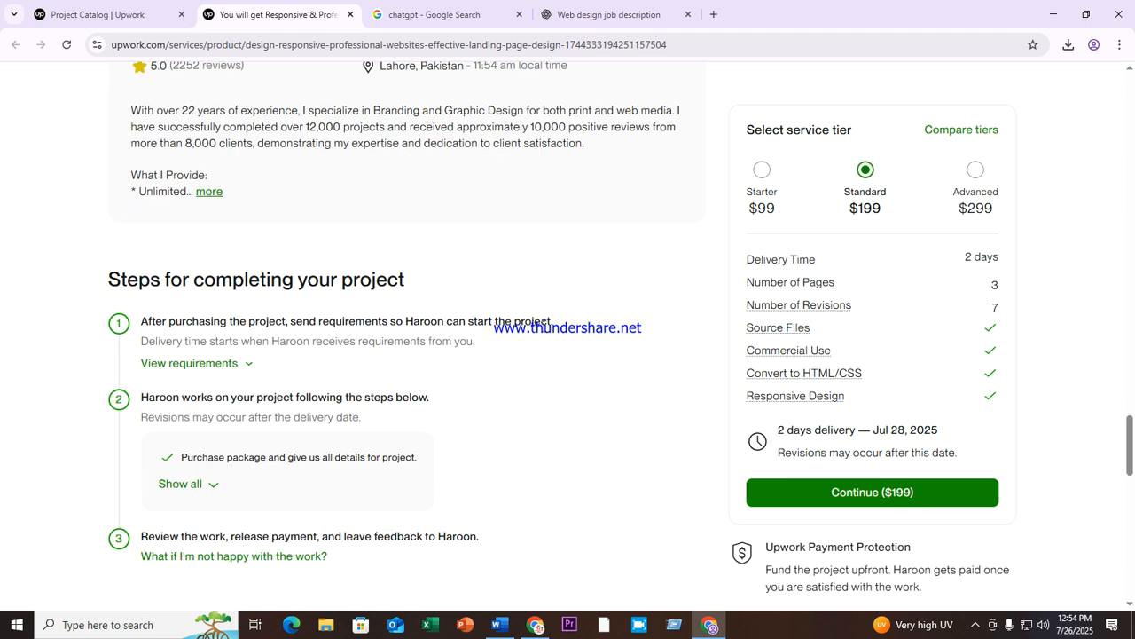
{"action": "scroll", "coordinate": [543, 323], "scroll_direction": "down", "scroll_amount": 2}
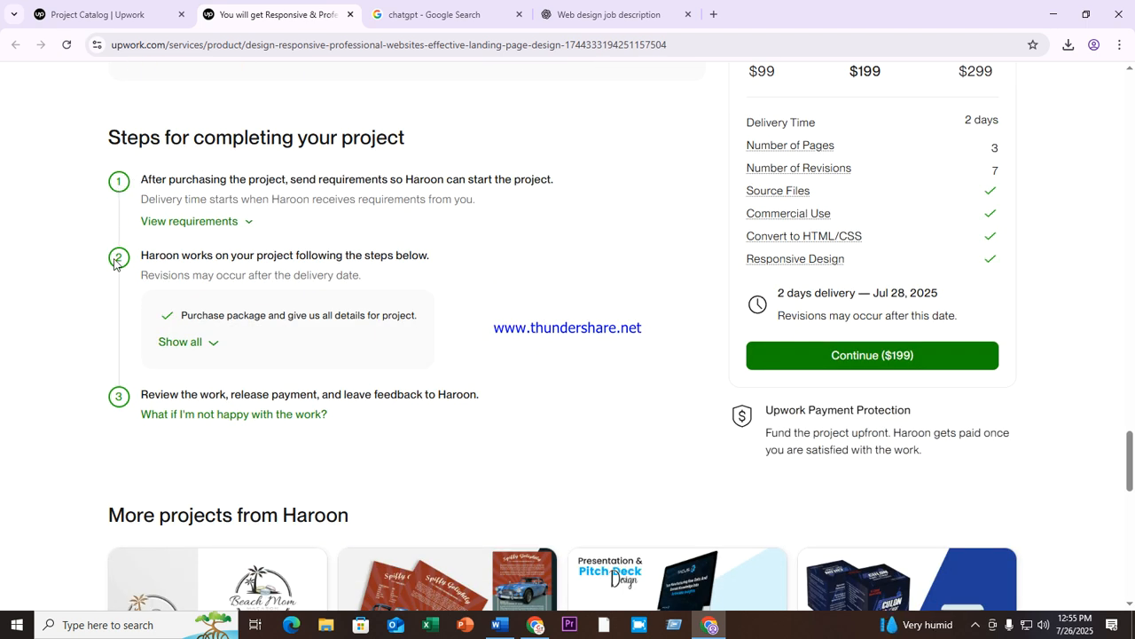
{"action": "scroll", "coordinate": [310, 298], "scroll_direction": "down", "scroll_amount": 3}
{"action": "scroll", "coordinate": [310, 298], "scroll_direction": "down", "scroll_amount": 8}
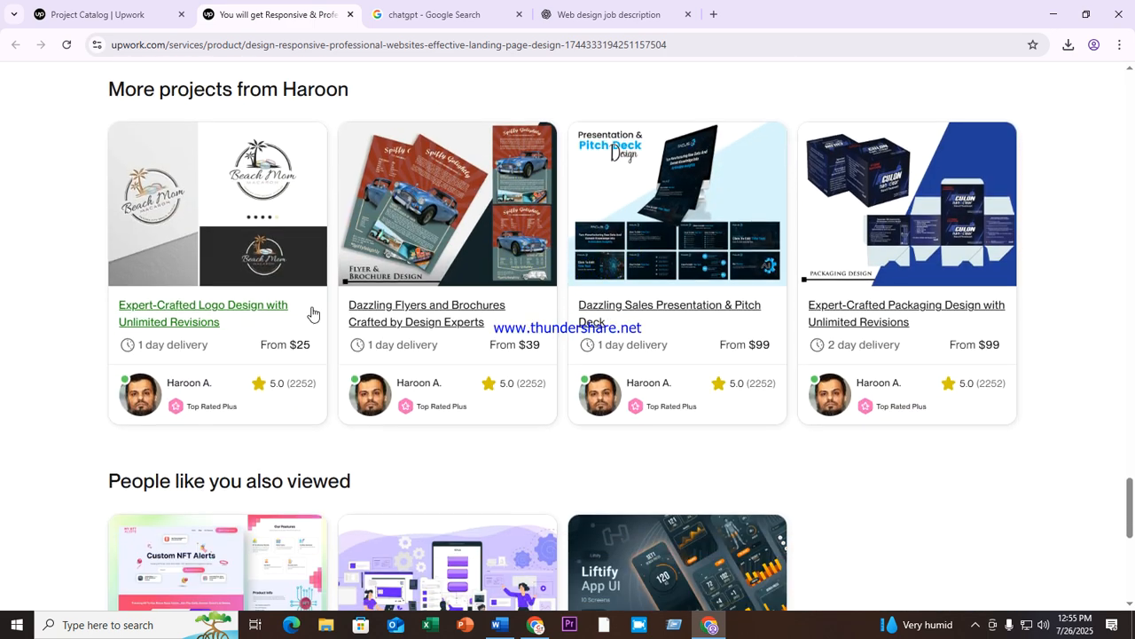
{"action": "scroll", "coordinate": [347, 377], "scroll_direction": "up", "scroll_amount": 10}
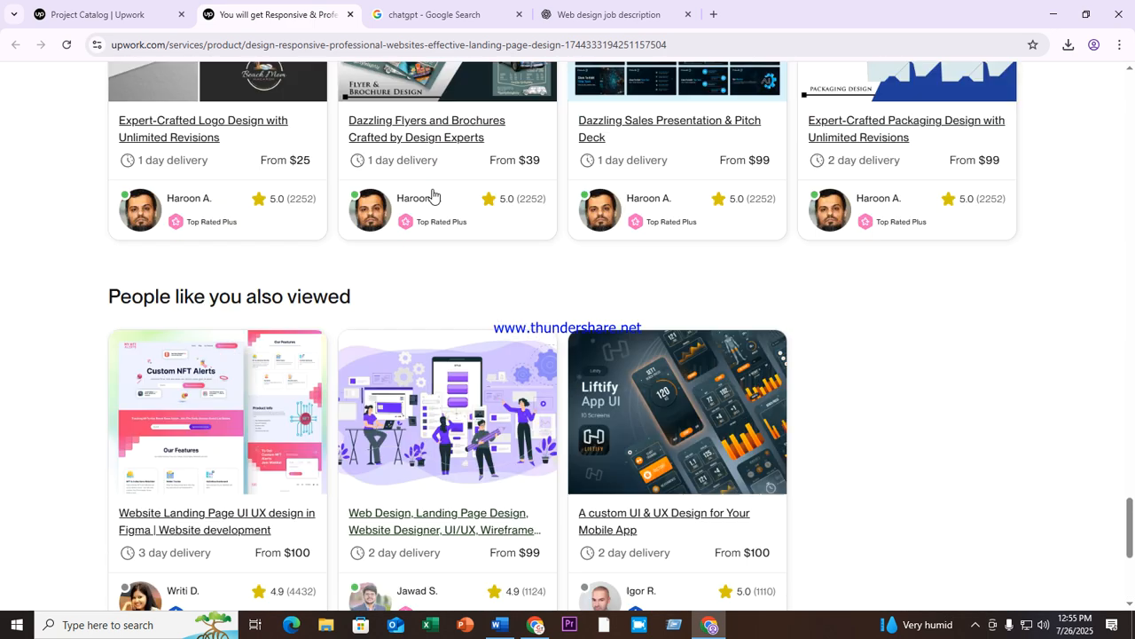
{"action": "left_click", "coordinate": [102, 14]}
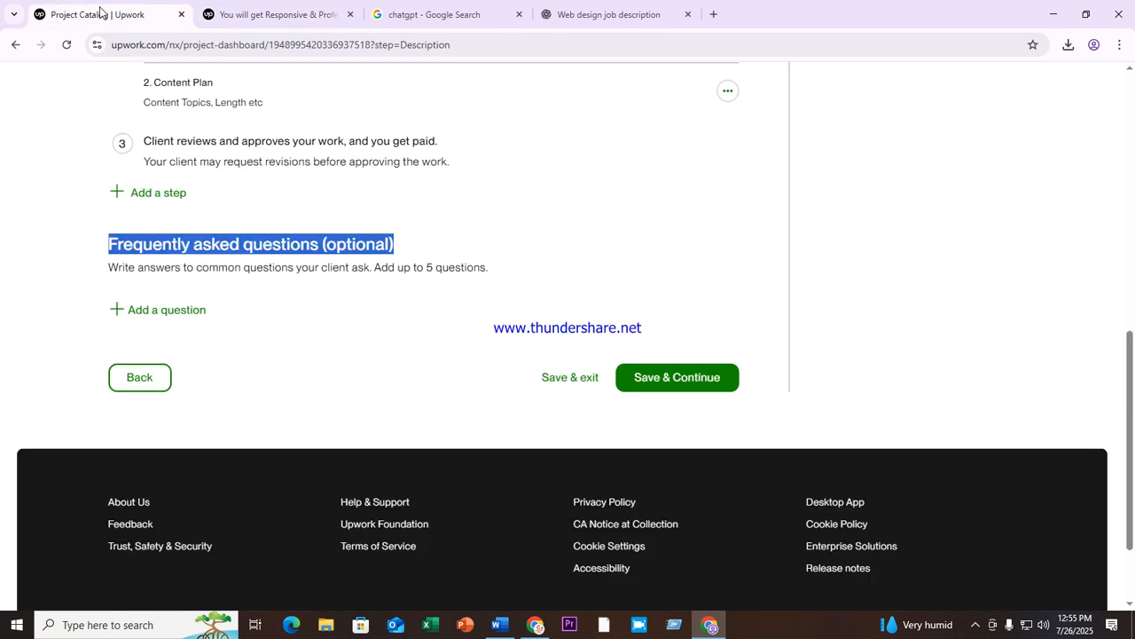
Step: Leave the optional frequently asked questions empty, save the description page and continue to the review page
{"action": "left_click", "coordinate": [433, 241]}
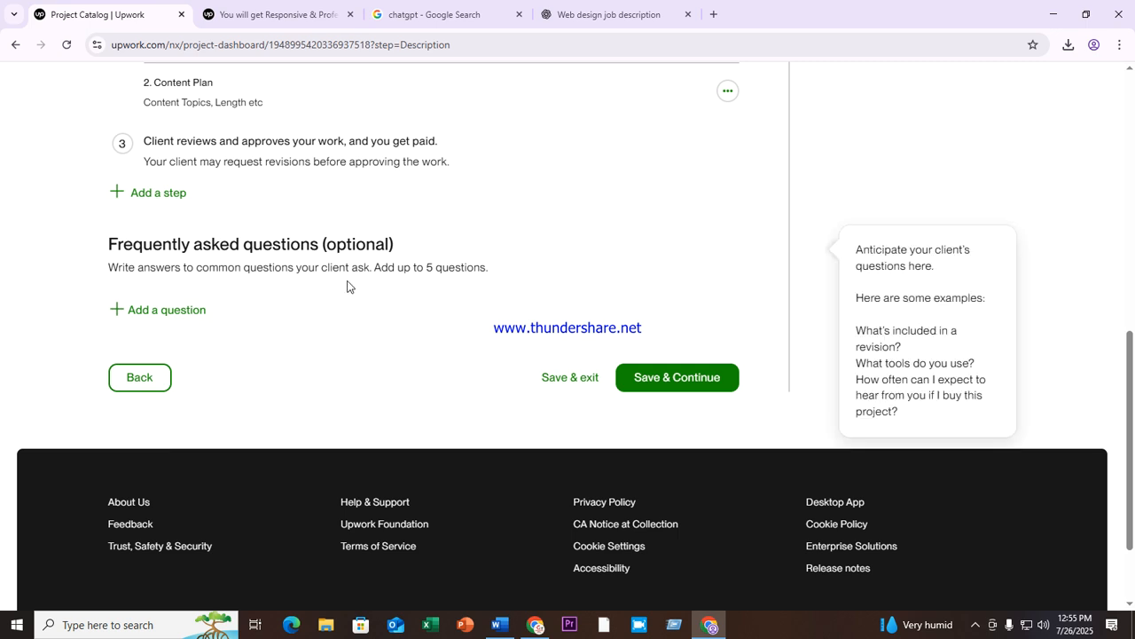
{"action": "left_click_drag", "start_coordinate": [114, 242], "coordinate": [212, 243]}
{"action": "left_click", "coordinate": [225, 240]}
{"action": "left_click_drag", "start_coordinate": [109, 244], "coordinate": [405, 248]}
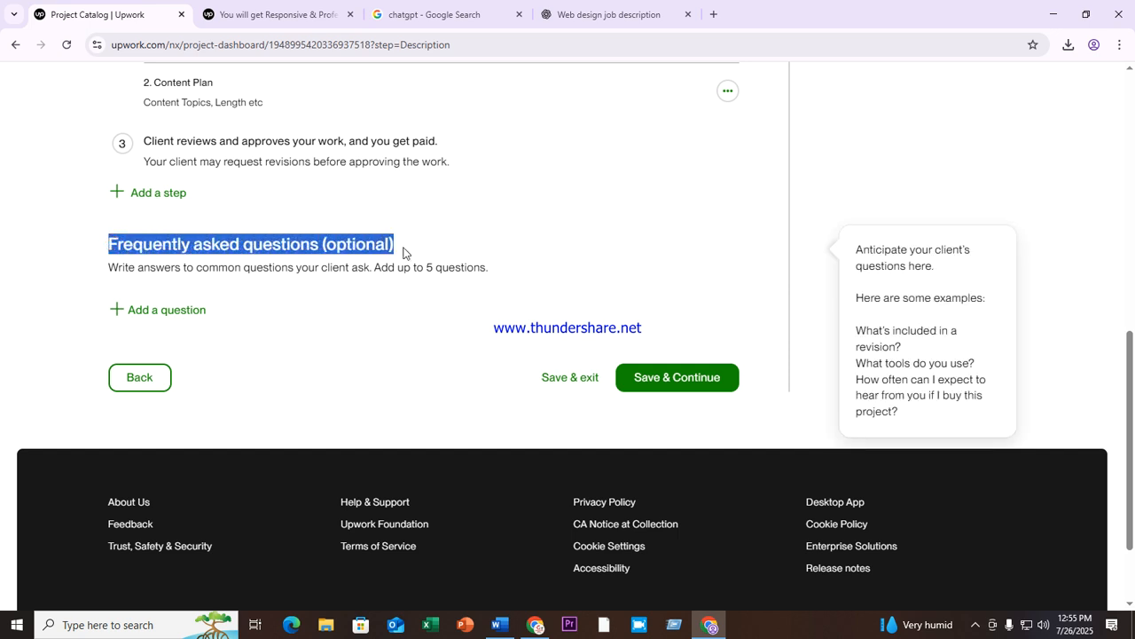
{"action": "left_click", "coordinate": [477, 247]}
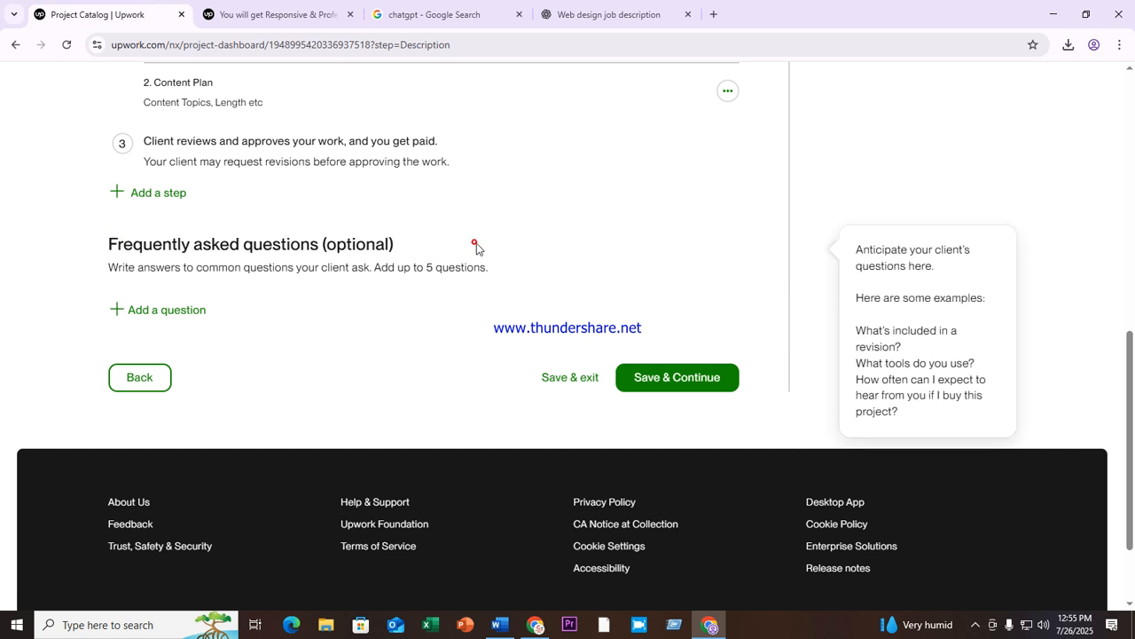
{"action": "left_click", "coordinate": [673, 379]}
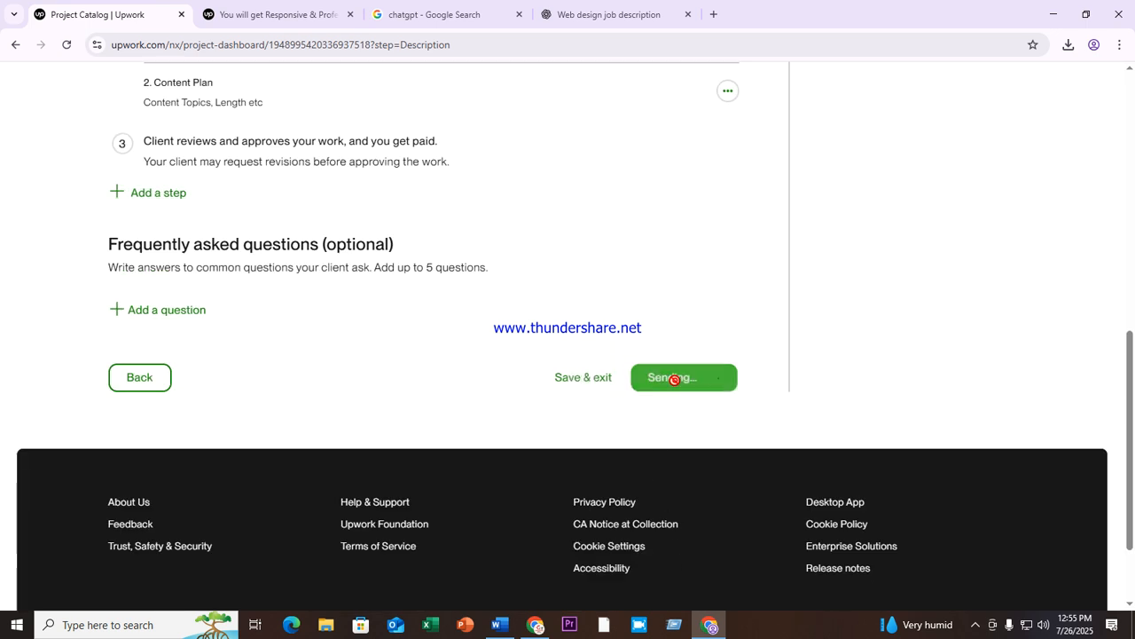
Step: Accept the Terms of Service and the Privacy Notice on the Finalize page and send the project to review
{"action": "scroll", "coordinate": [355, 328], "scroll_direction": "up", "scroll_amount": 5}
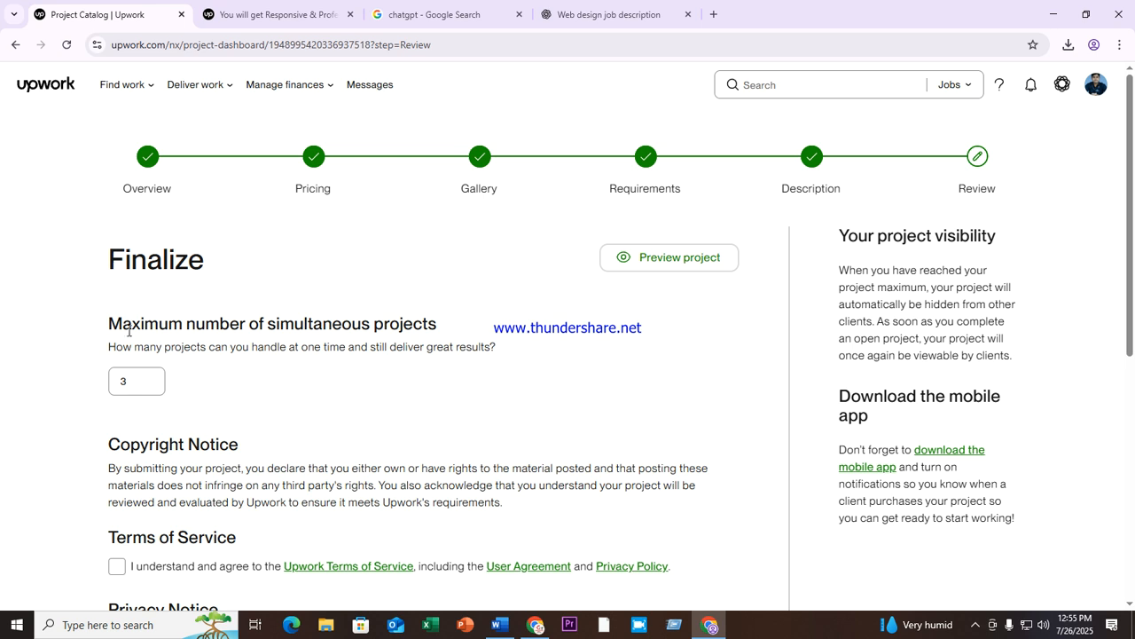
{"action": "scroll", "coordinate": [139, 321], "scroll_direction": "down", "scroll_amount": 3}
{"action": "scroll", "coordinate": [177, 306], "scroll_direction": "up", "scroll_amount": 1}
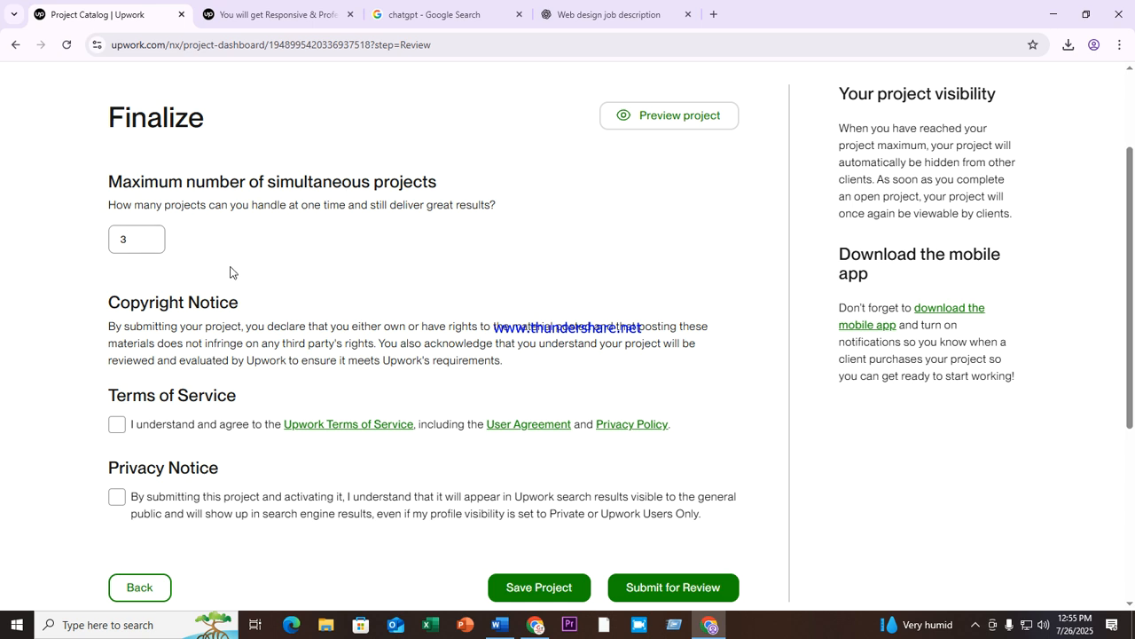
{"action": "scroll", "coordinate": [322, 322], "scroll_direction": "down", "scroll_amount": 2}
{"action": "scroll", "coordinate": [377, 317], "scroll_direction": "up", "scroll_amount": 2}
{"action": "scroll", "coordinate": [141, 393], "scroll_direction": "down", "scroll_amount": 2}
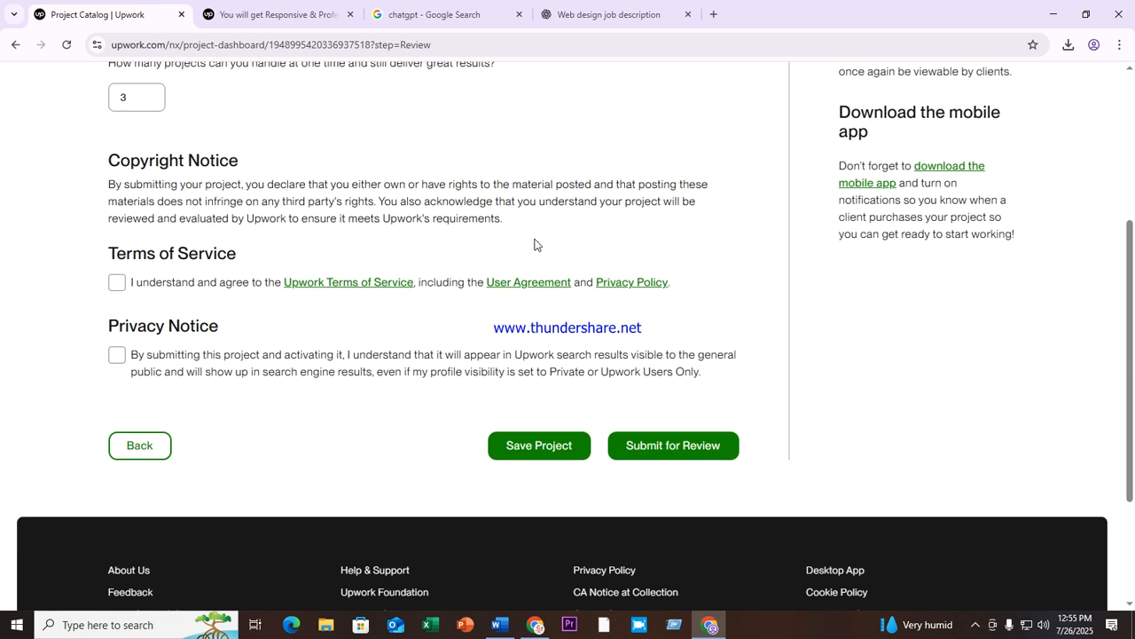
{"action": "left_click", "coordinate": [117, 283]}
{"action": "left_click", "coordinate": [114, 359]}
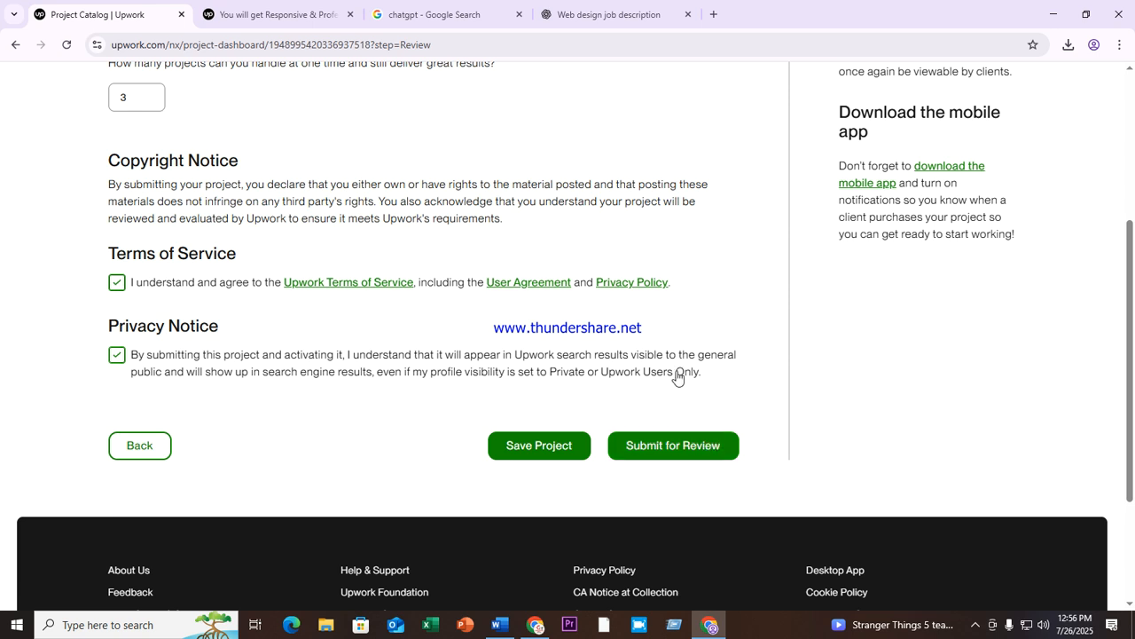
{"action": "left_click", "coordinate": [681, 445]}
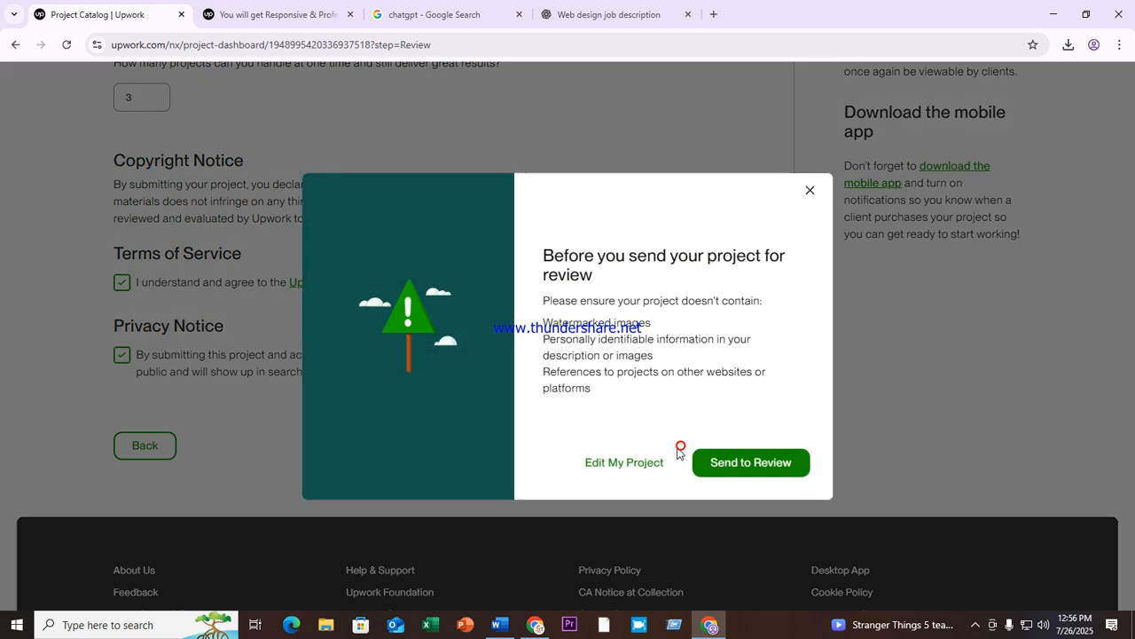
{"action": "left_click", "coordinate": [741, 463]}
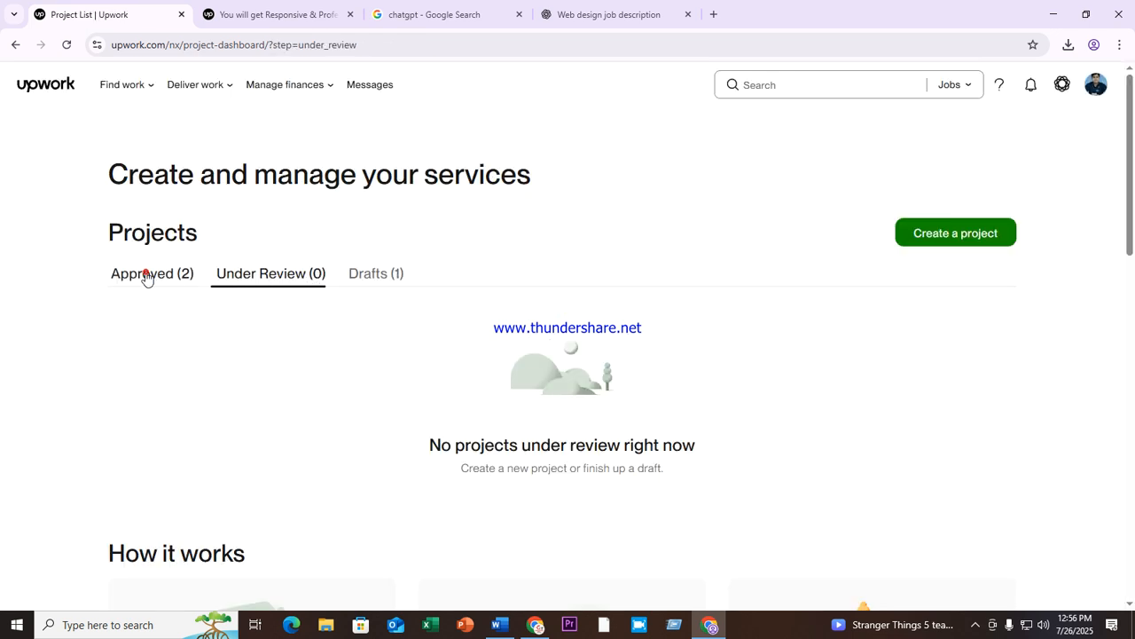
Step: Check the approved, under-review and draft project lists for the submitted web design project
{"action": "left_click", "coordinate": [146, 275]}
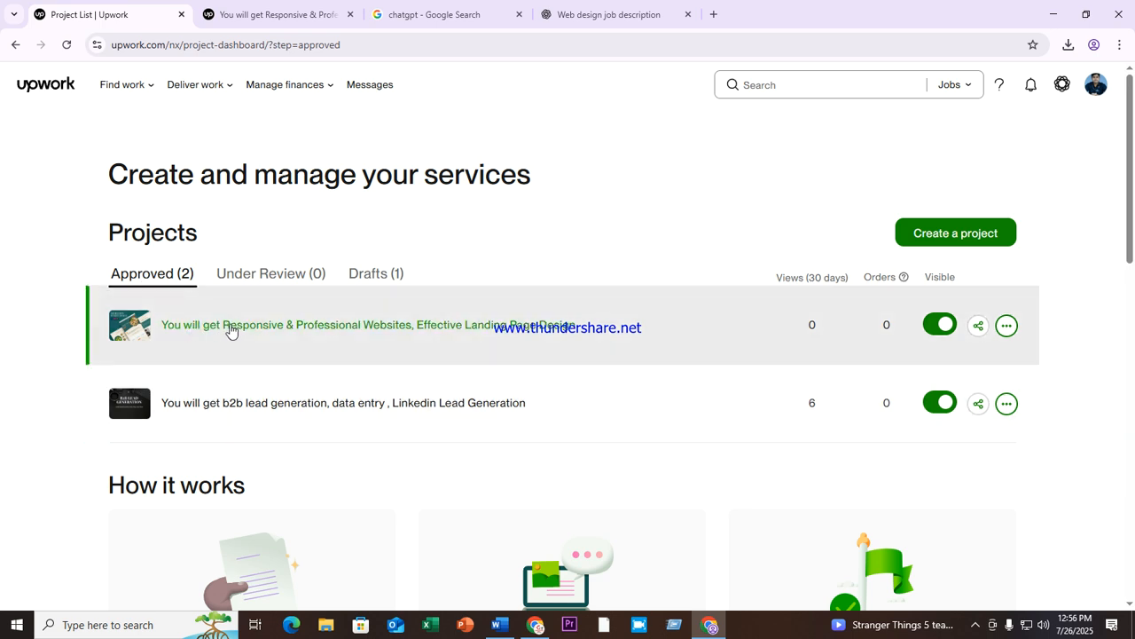
{"action": "left_click", "coordinate": [257, 277]}
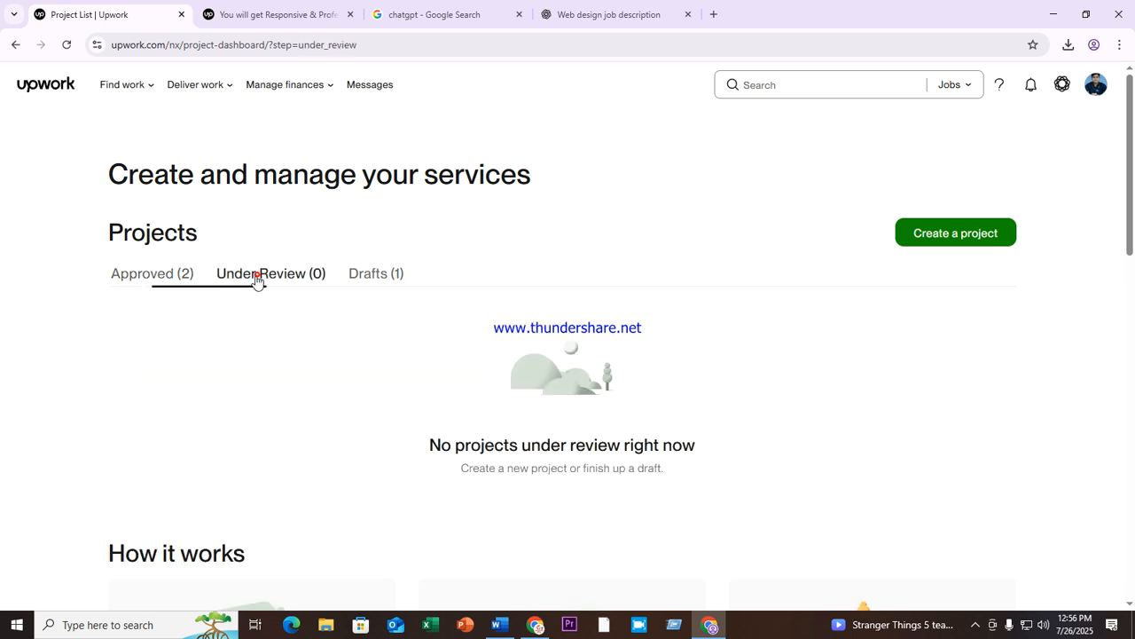
{"action": "left_click", "coordinate": [131, 274]}
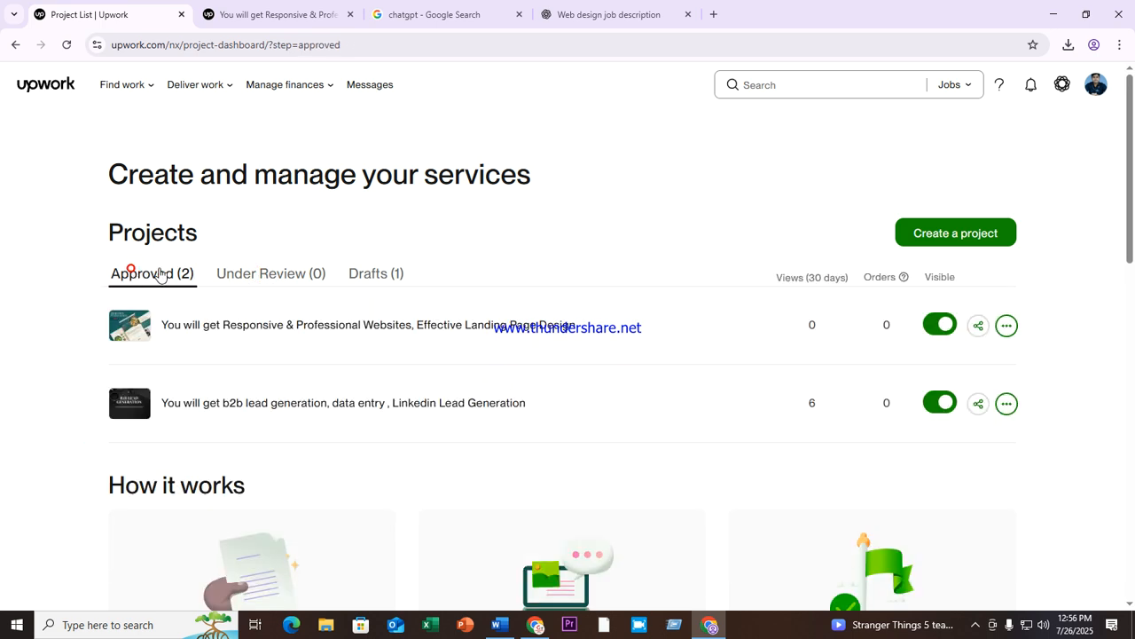
{"action": "left_click", "coordinate": [376, 277]}
{"action": "left_click", "coordinate": [283, 275]}
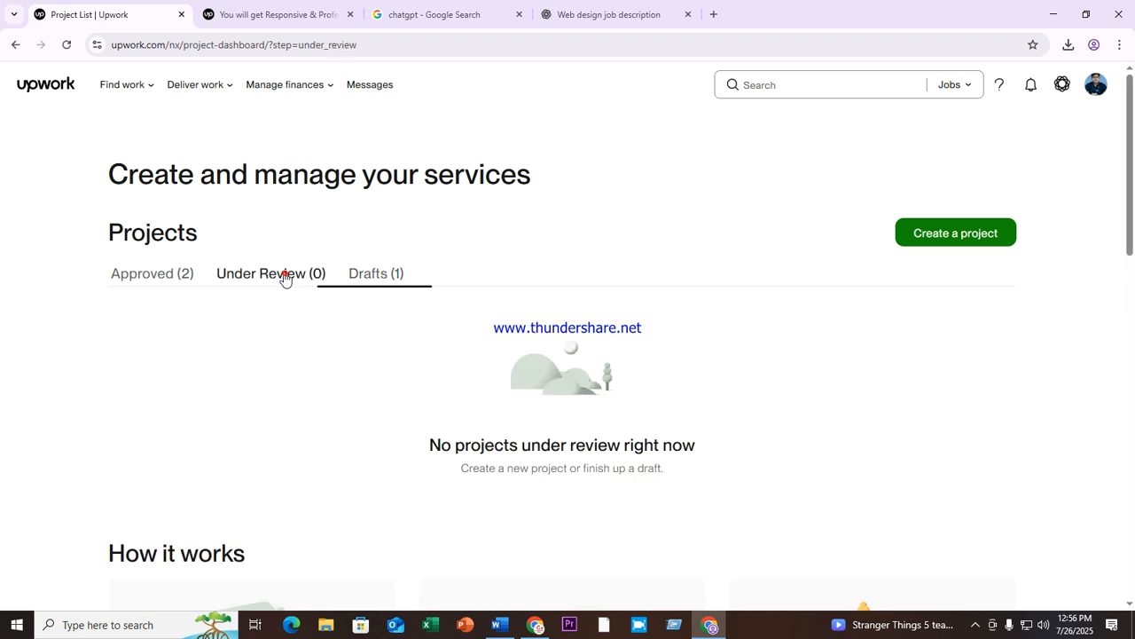
{"action": "left_click", "coordinate": [151, 275]}
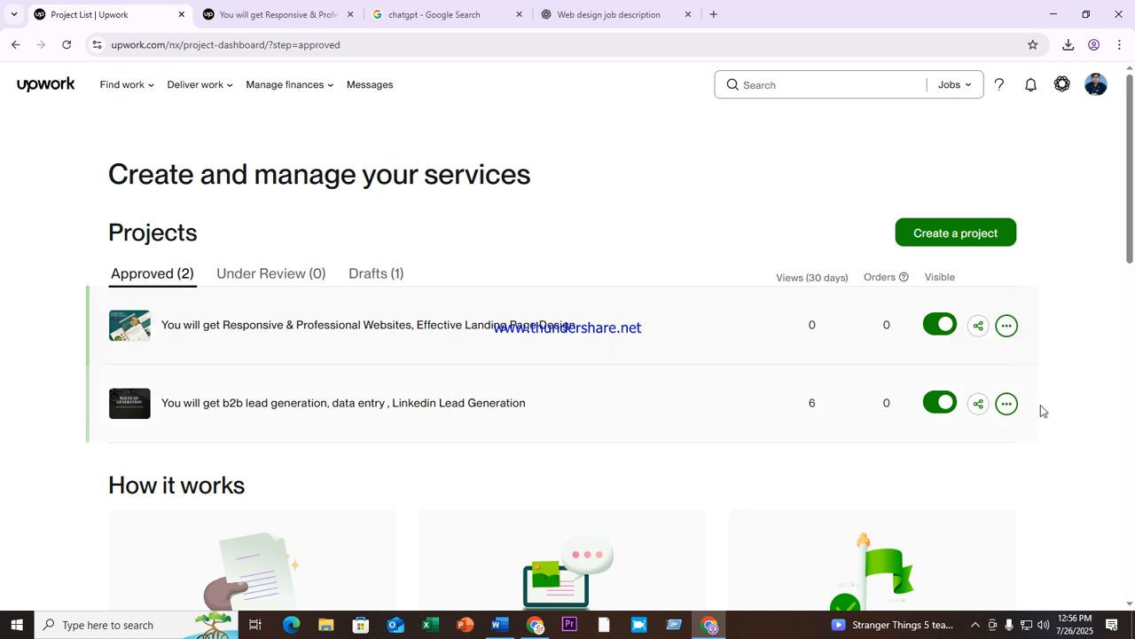
{"action": "left_click", "coordinate": [370, 279]}
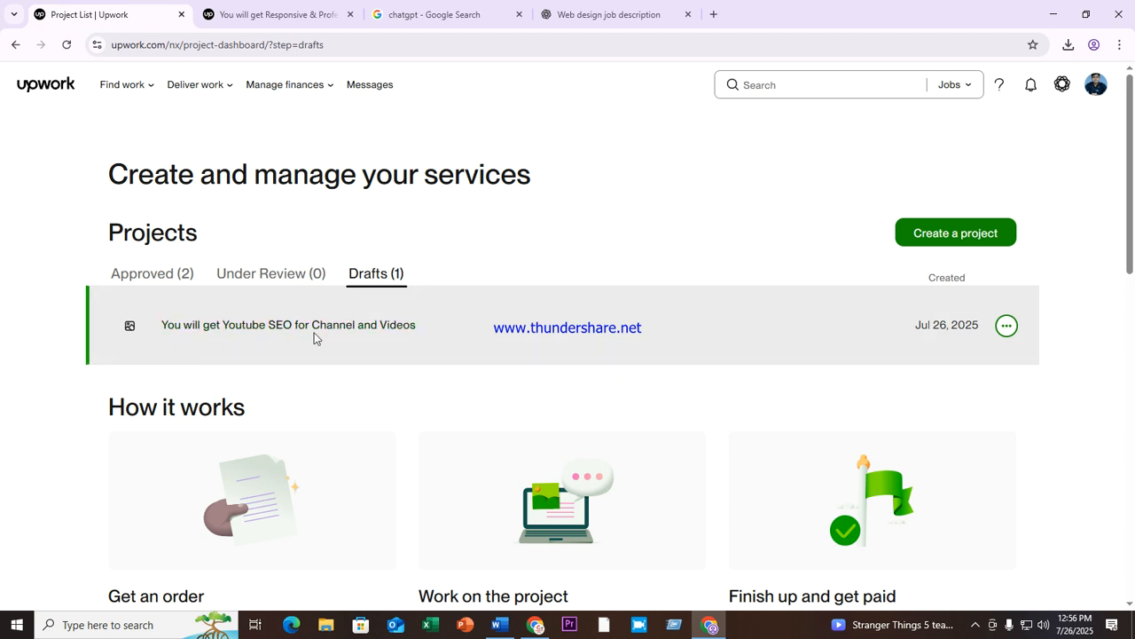
{"action": "left_click", "coordinate": [158, 273]}
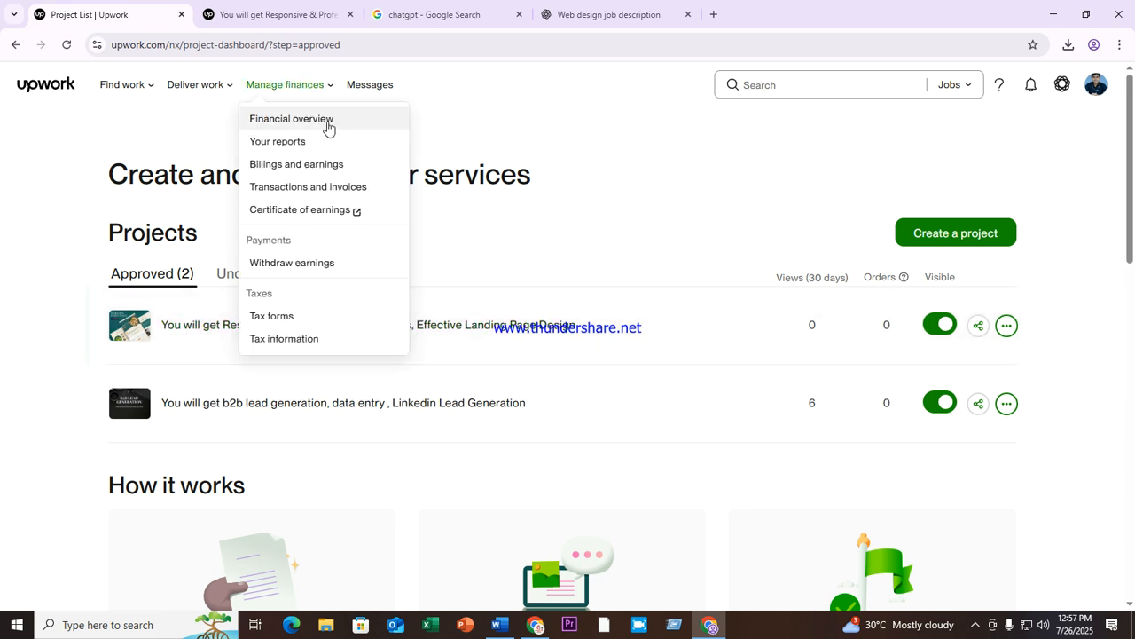
{"action": "left_click", "coordinate": [975, 626]}
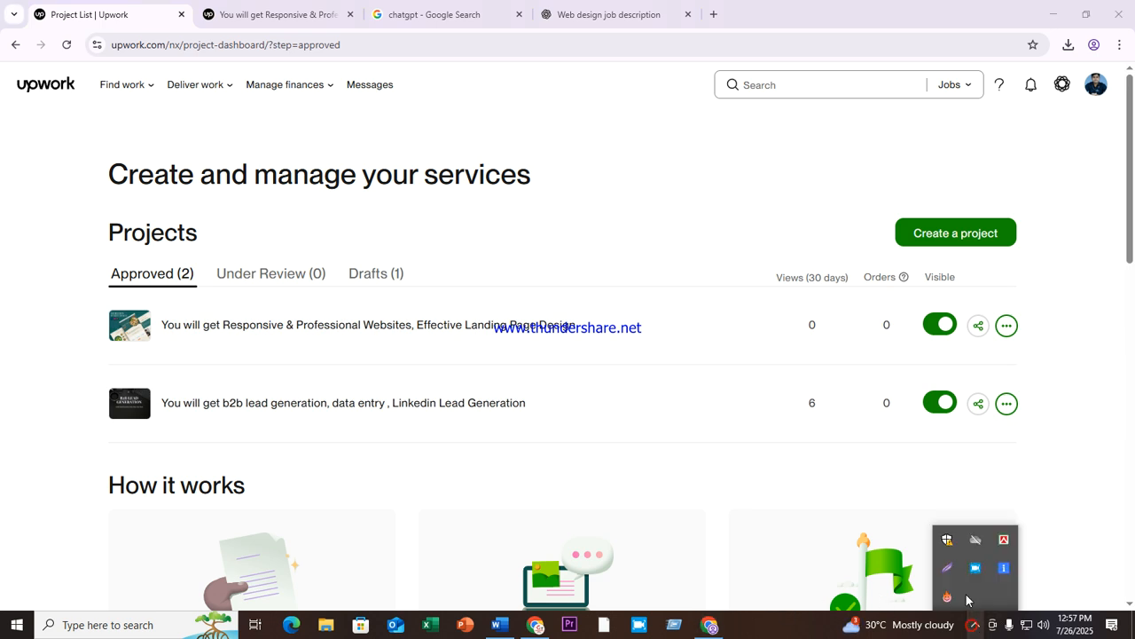
{"action": "right_click", "coordinate": [976, 568]}
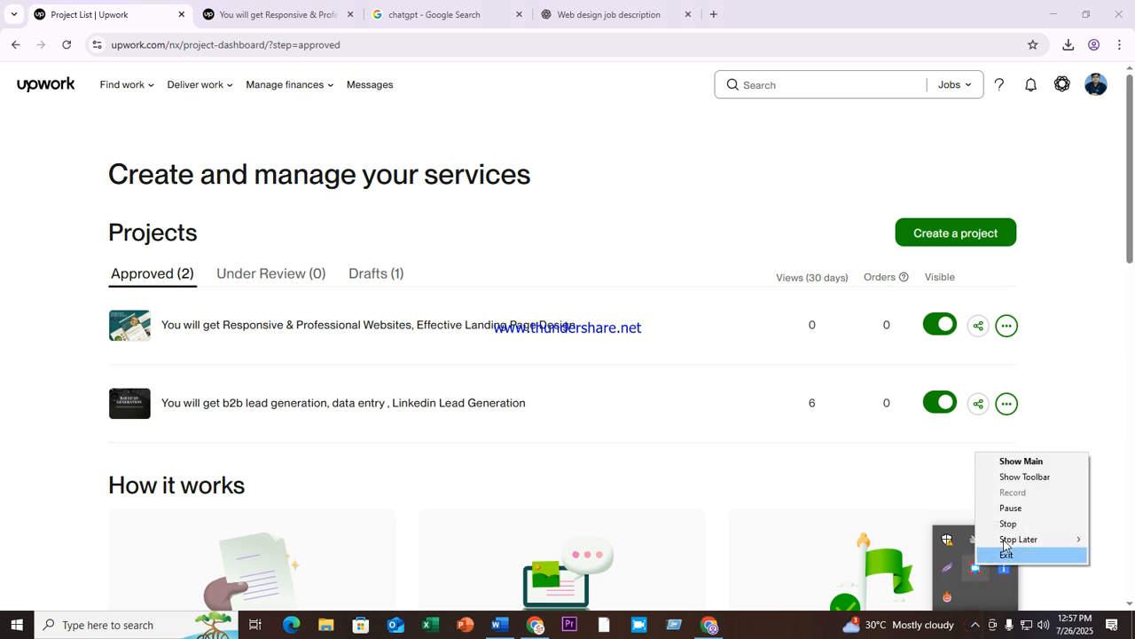
{"action": "left_click", "coordinate": [1022, 479]}
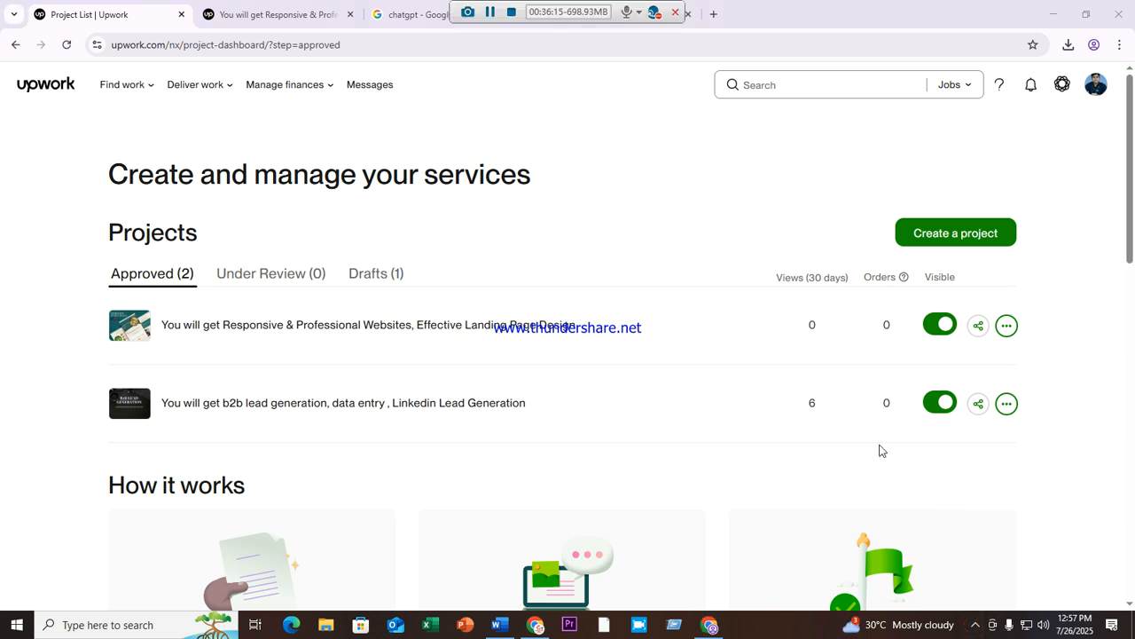